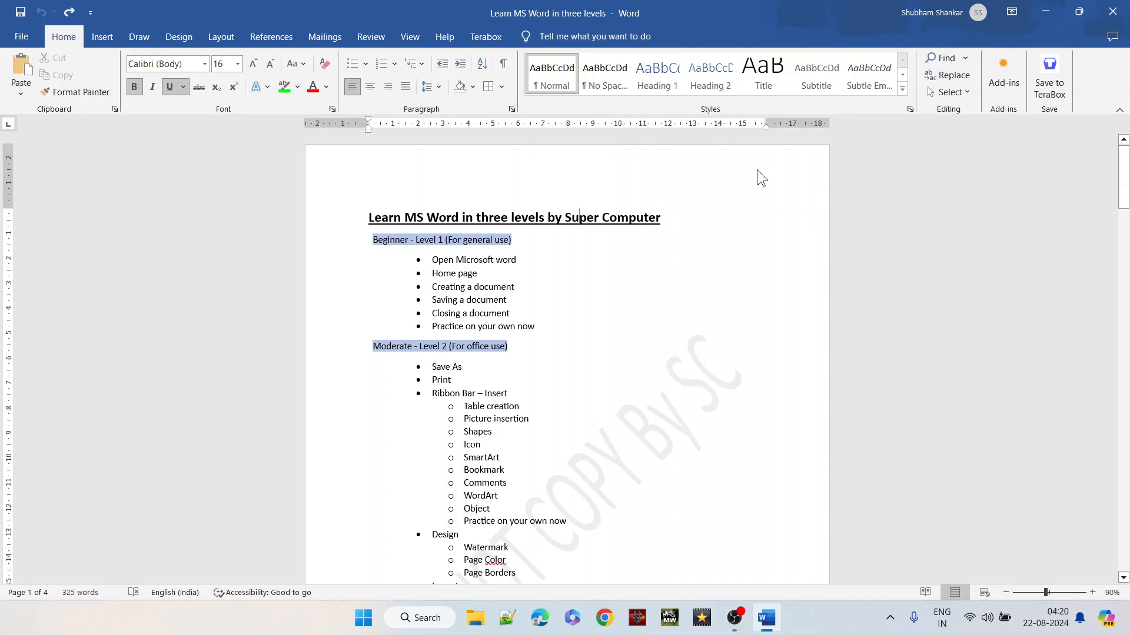
{"action": "triple_click", "coordinate": [444, 273]}
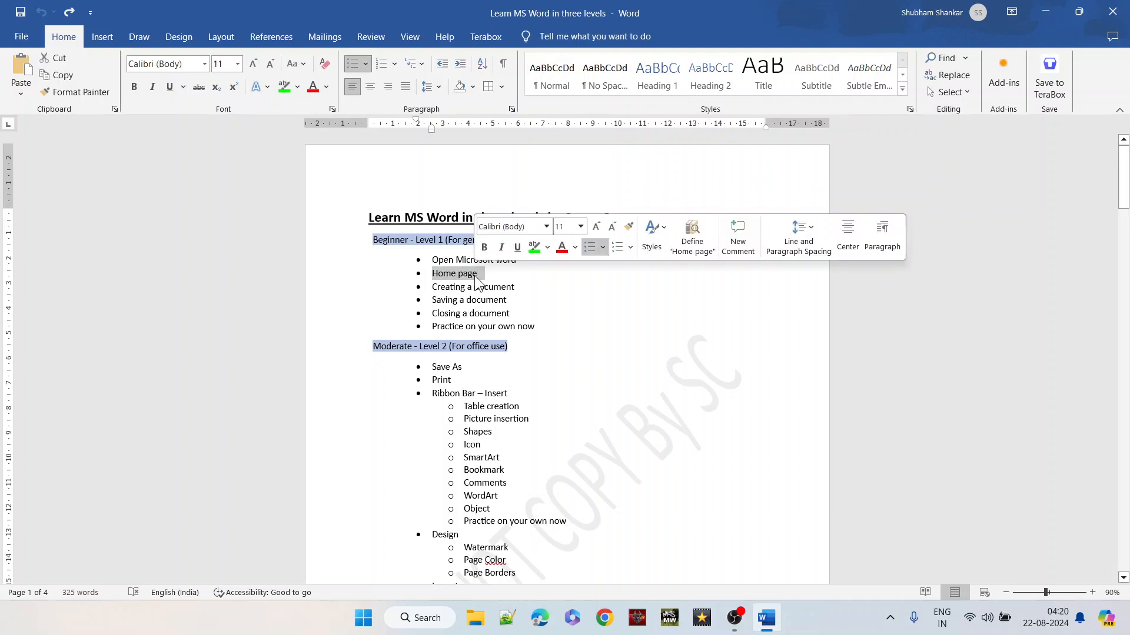
{"action": "triple_click", "coordinate": [452, 288]}
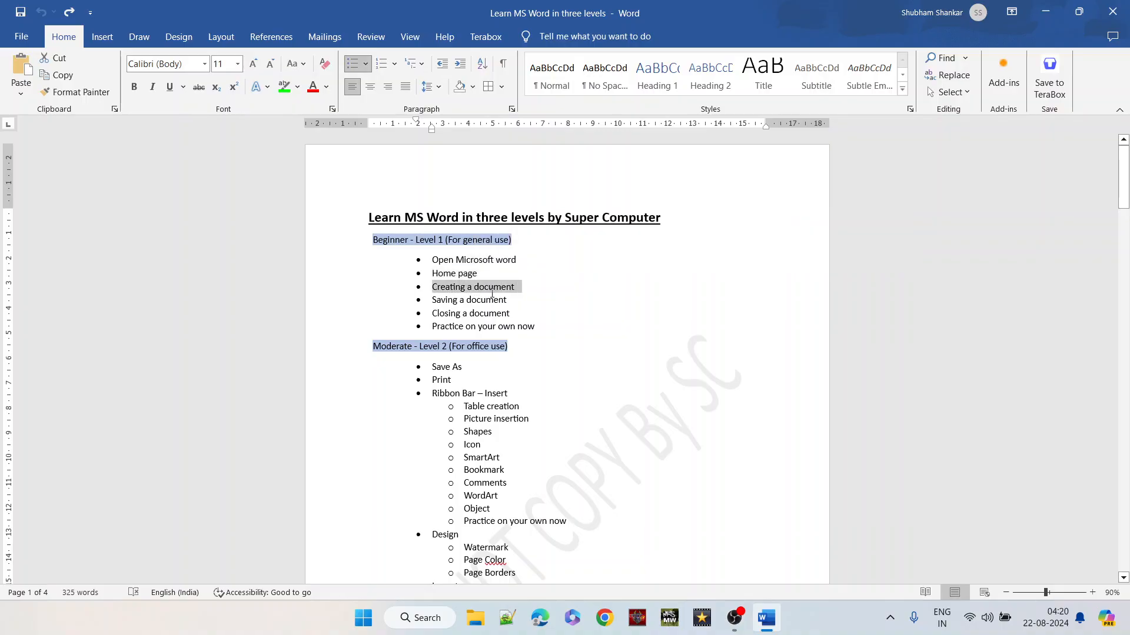
{"action": "left_click_drag", "start_coordinate": [492, 293], "coordinate": [533, 325]}
{"action": "left_click", "coordinate": [535, 323]}
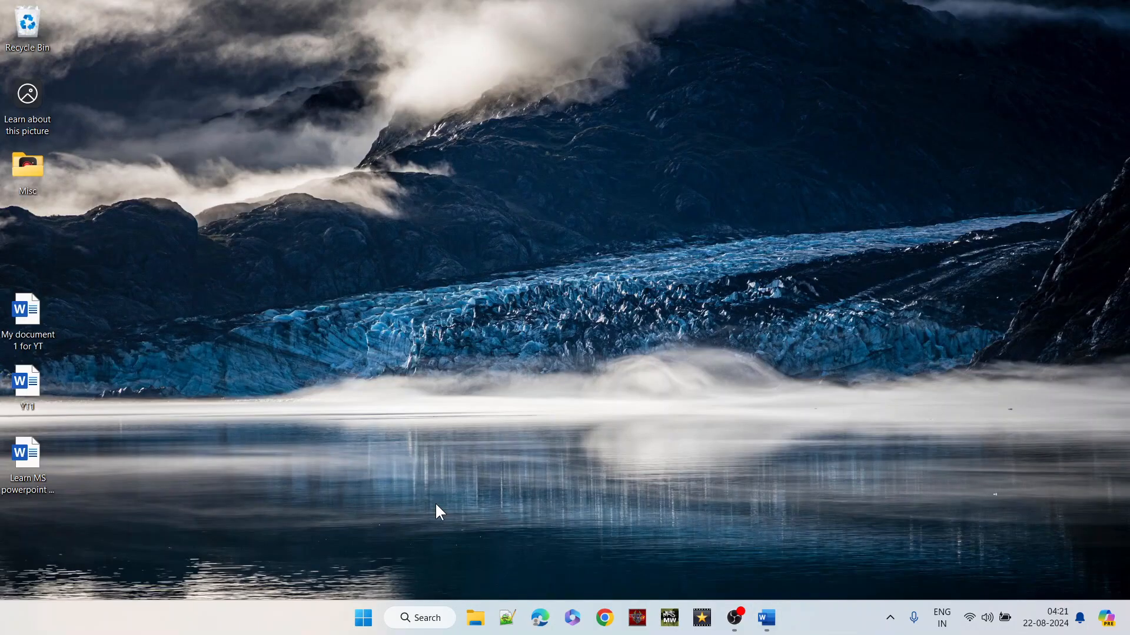
Find and launch Word from the desktop, maximize its window, and create a new blank document.
{"action": "left_click", "coordinate": [363, 617]}
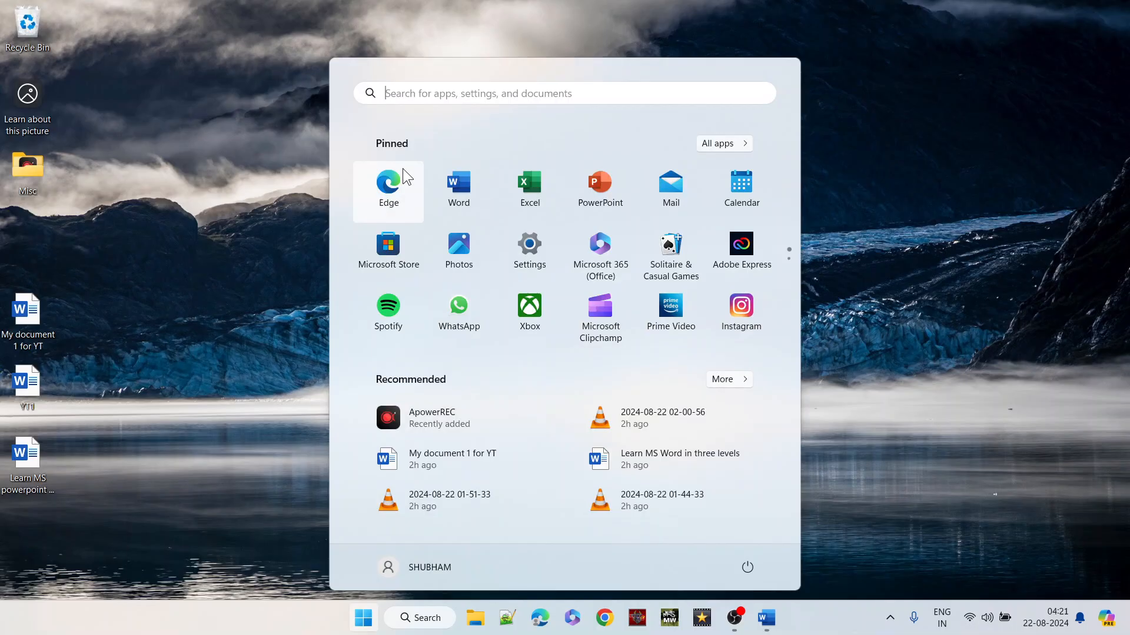
{"action": "type", "text": "word"}
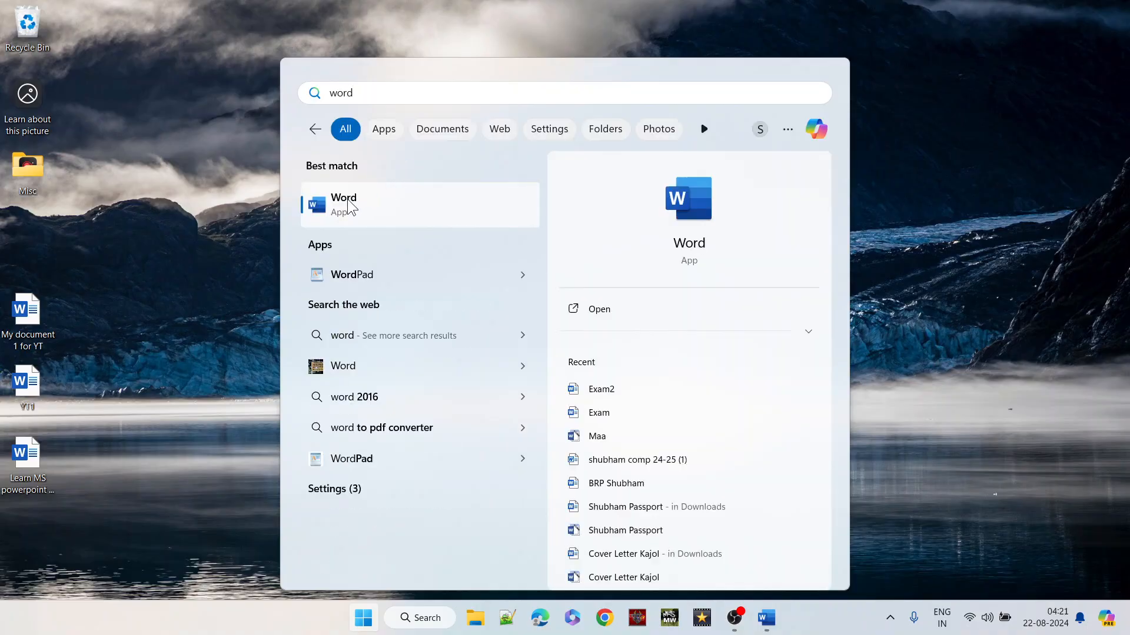
{"action": "left_click", "coordinate": [347, 201]}
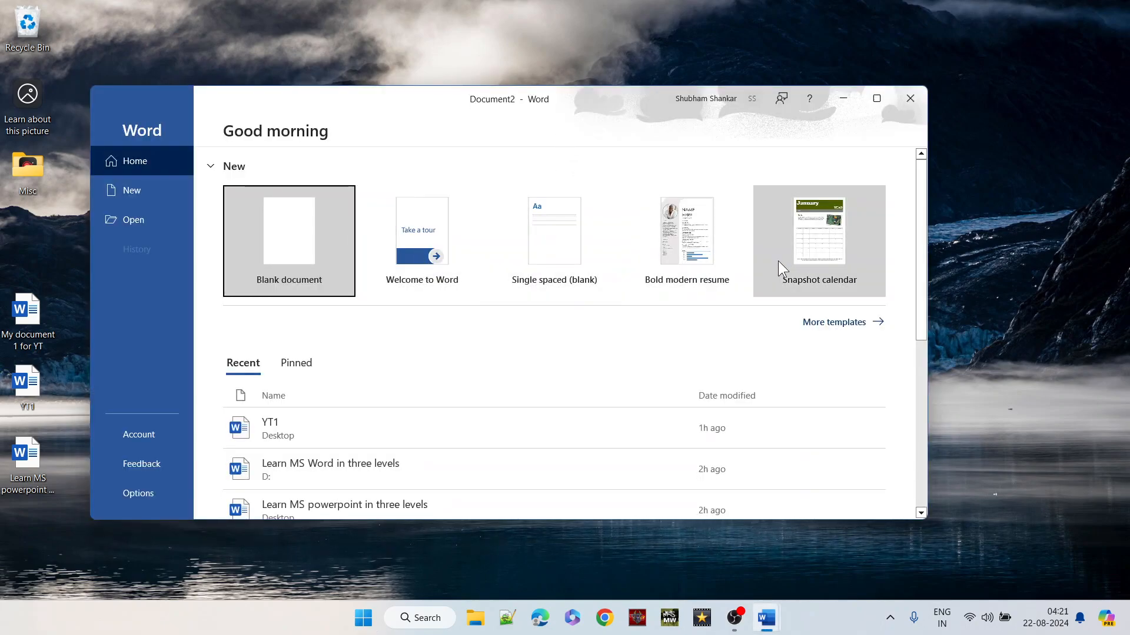
{"action": "double_click", "coordinate": [637, 98]}
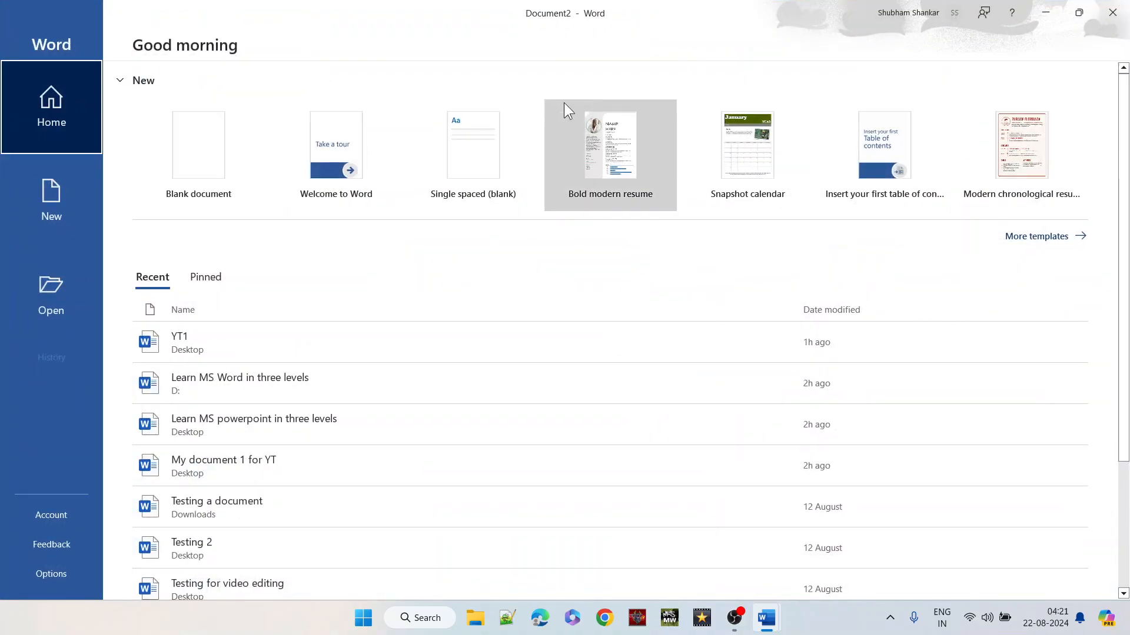
{"action": "left_click", "coordinate": [199, 148]}
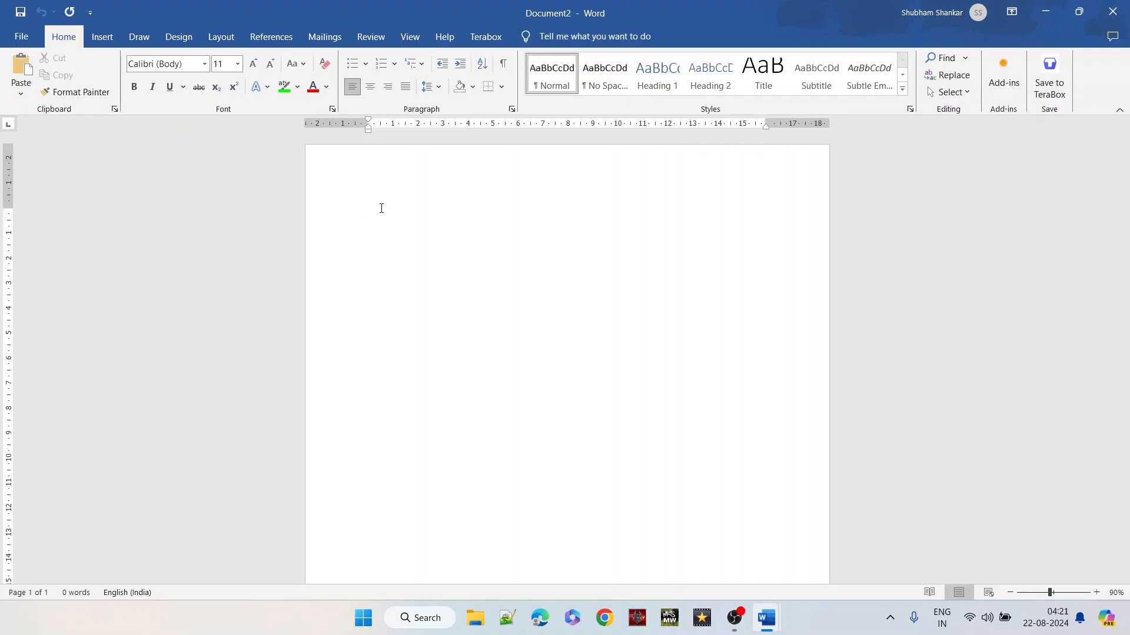
Enter the text "This is our first MS word tutorial" and save the document to the Desktop as YTdocument.
{"action": "type", "text": "This is our first MS word tutorial"}
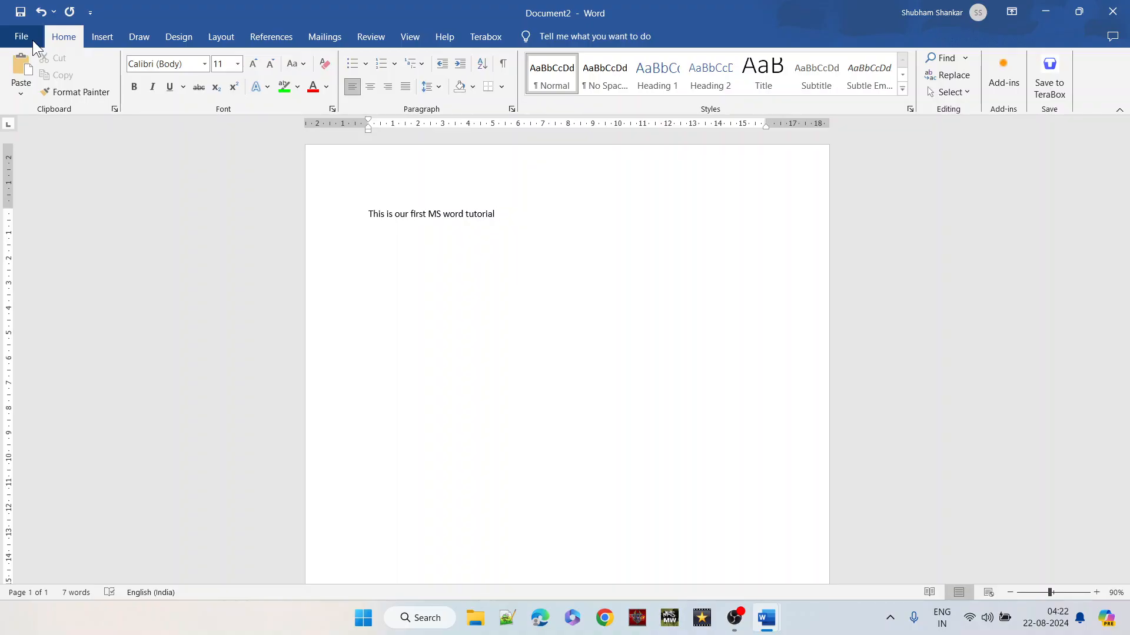
{"action": "left_click", "coordinate": [33, 40]}
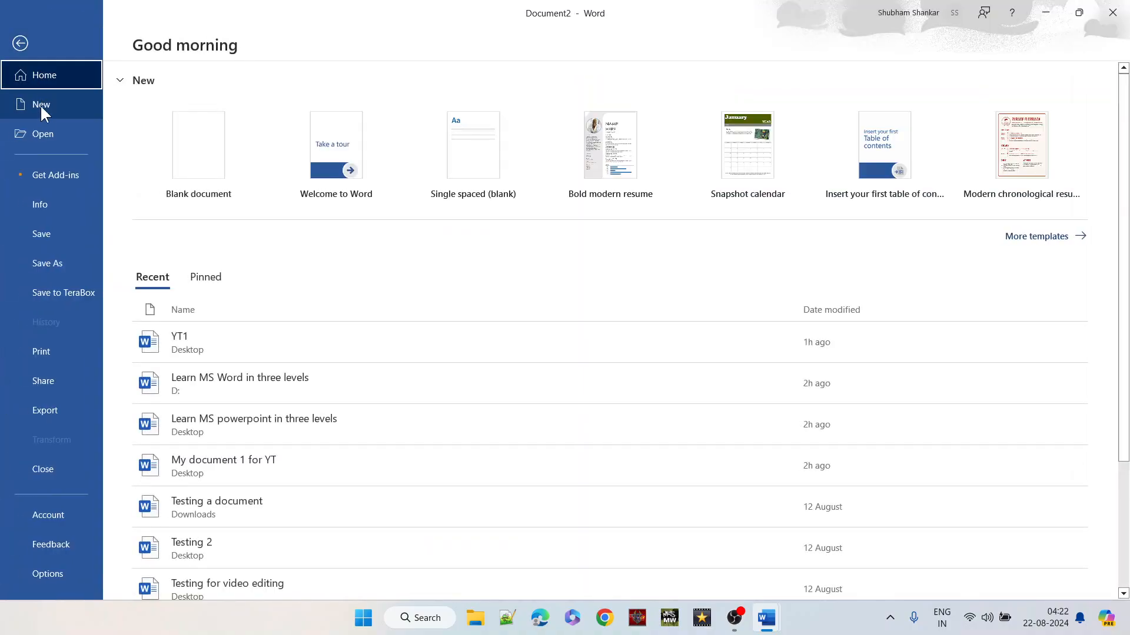
{"action": "left_click", "coordinate": [48, 234]}
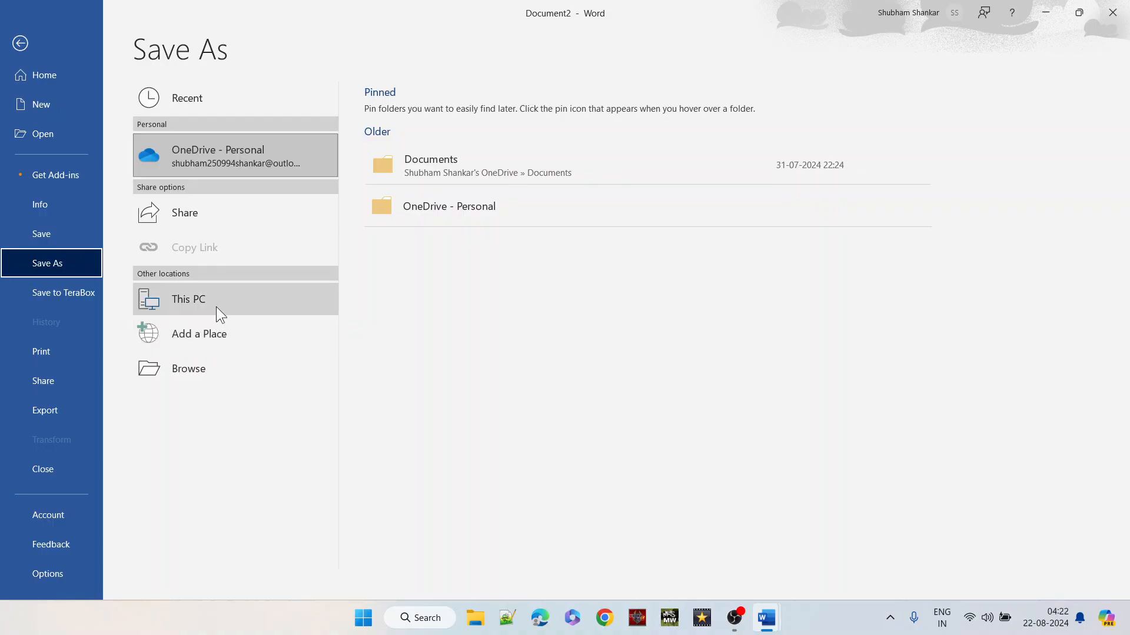
{"action": "left_click", "coordinate": [217, 306]}
{"action": "left_click", "coordinate": [436, 173]}
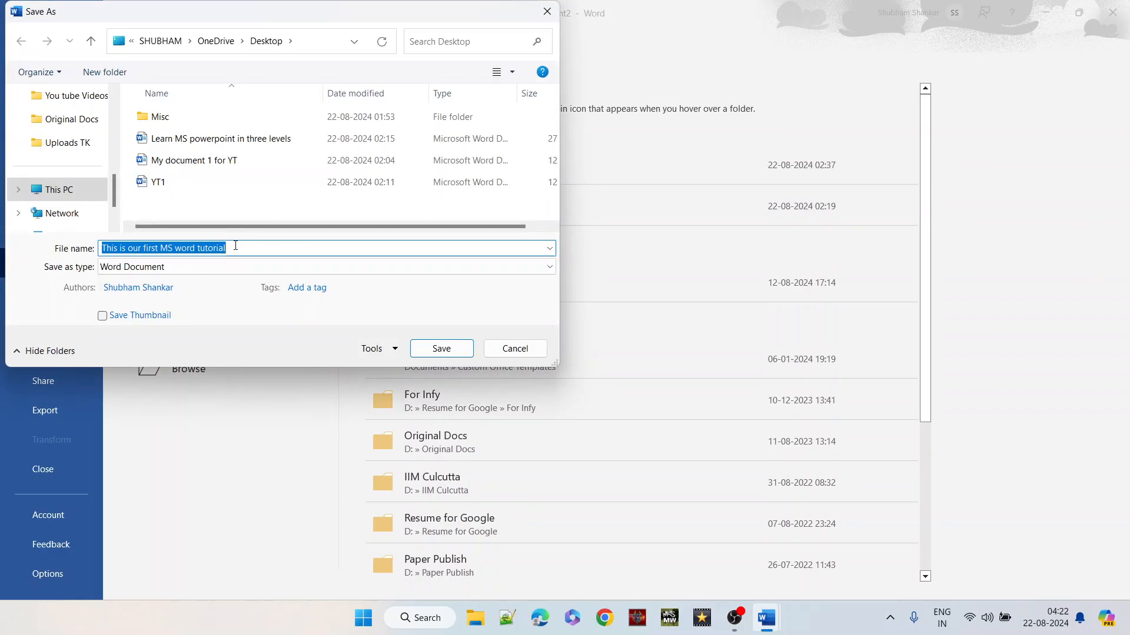
{"action": "type", "text": "YT"}
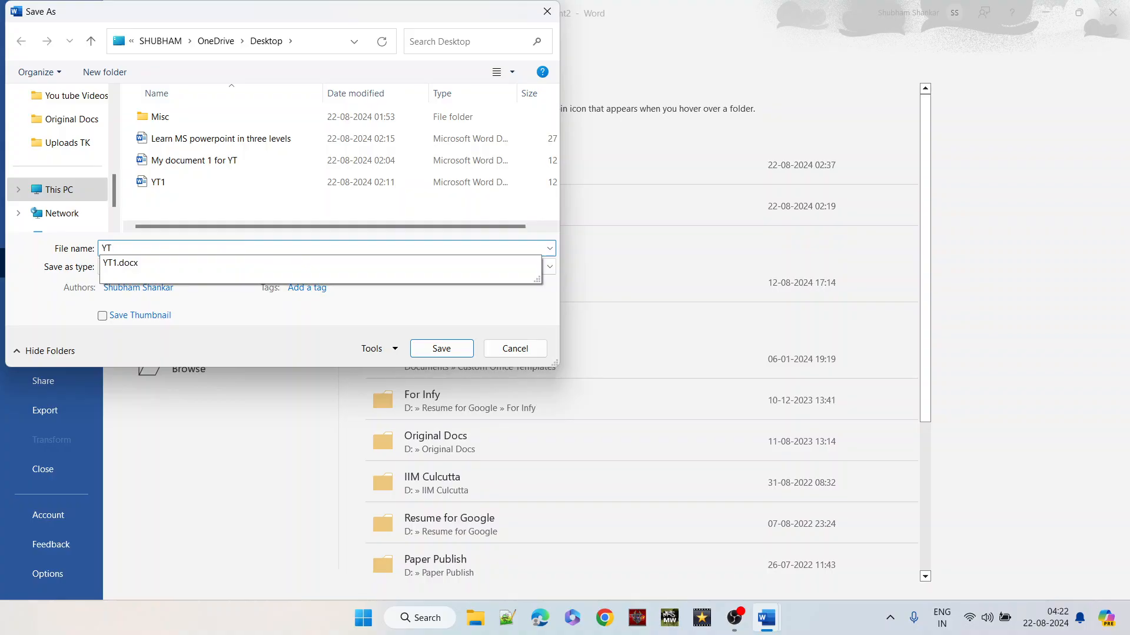
{"action": "type", "text": "document"}
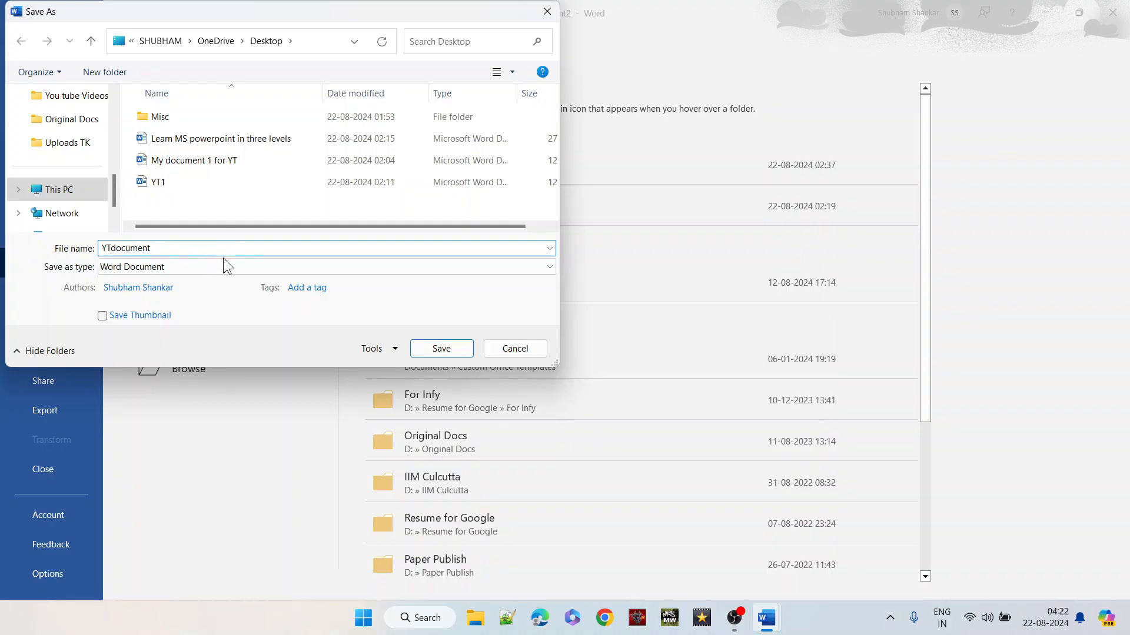
{"action": "left_click", "coordinate": [451, 353]}
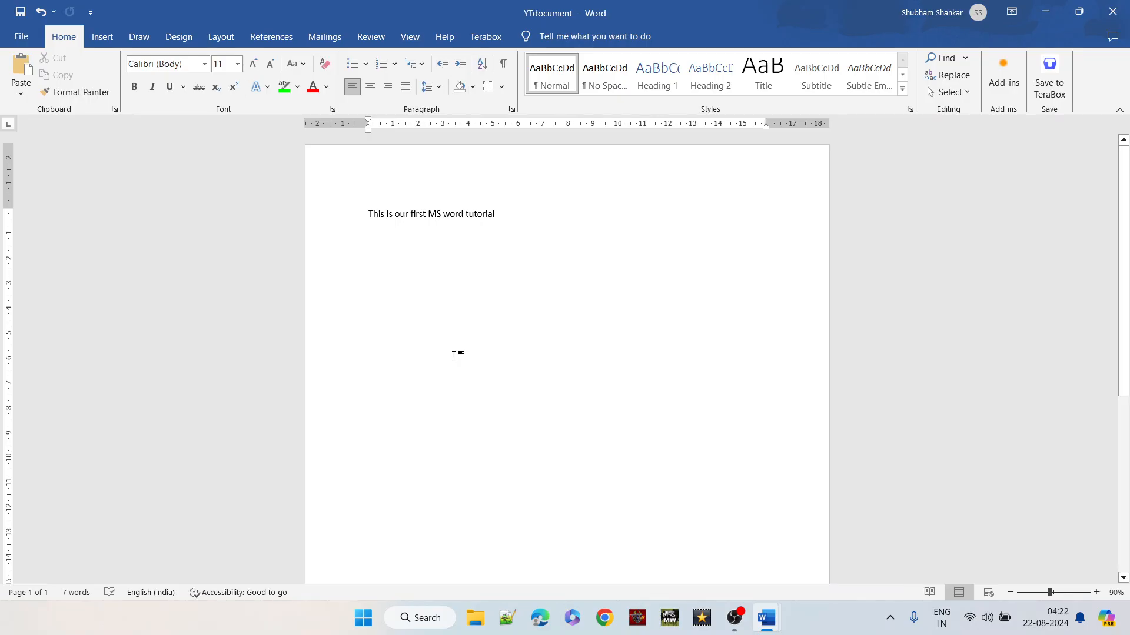
Check the Level 1 topics in the "Learn MS Word in three levels" document, then return to YTdocument and close it.
{"action": "mouse_move", "coordinate": [767, 618]}
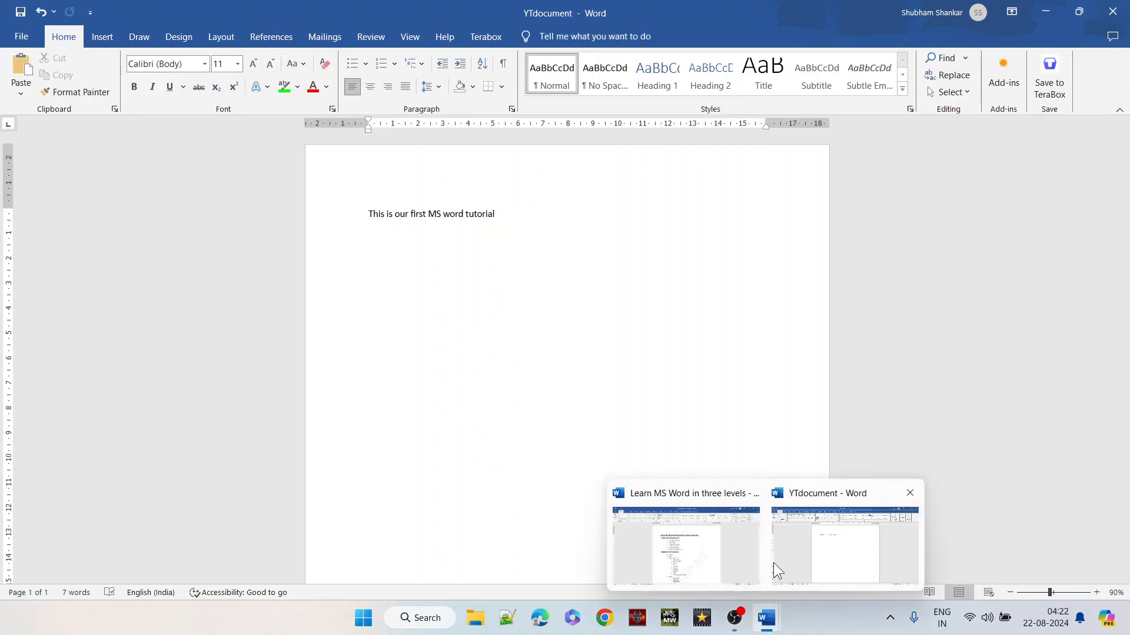
{"action": "left_click", "coordinate": [749, 550]}
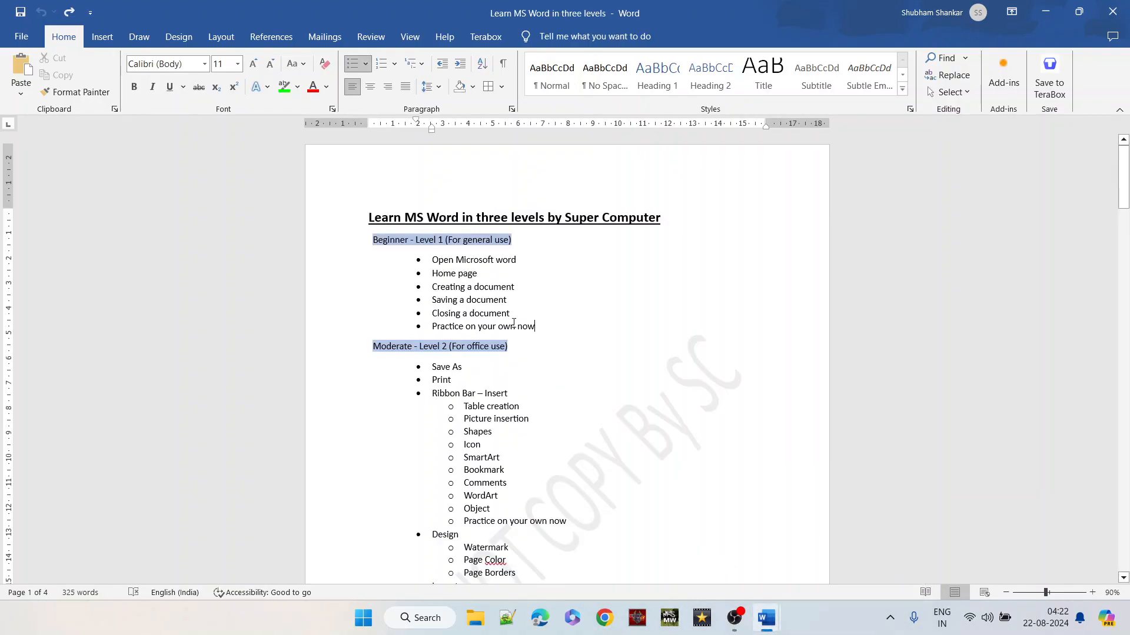
{"action": "left_click_drag", "start_coordinate": [509, 313], "coordinate": [413, 262]}
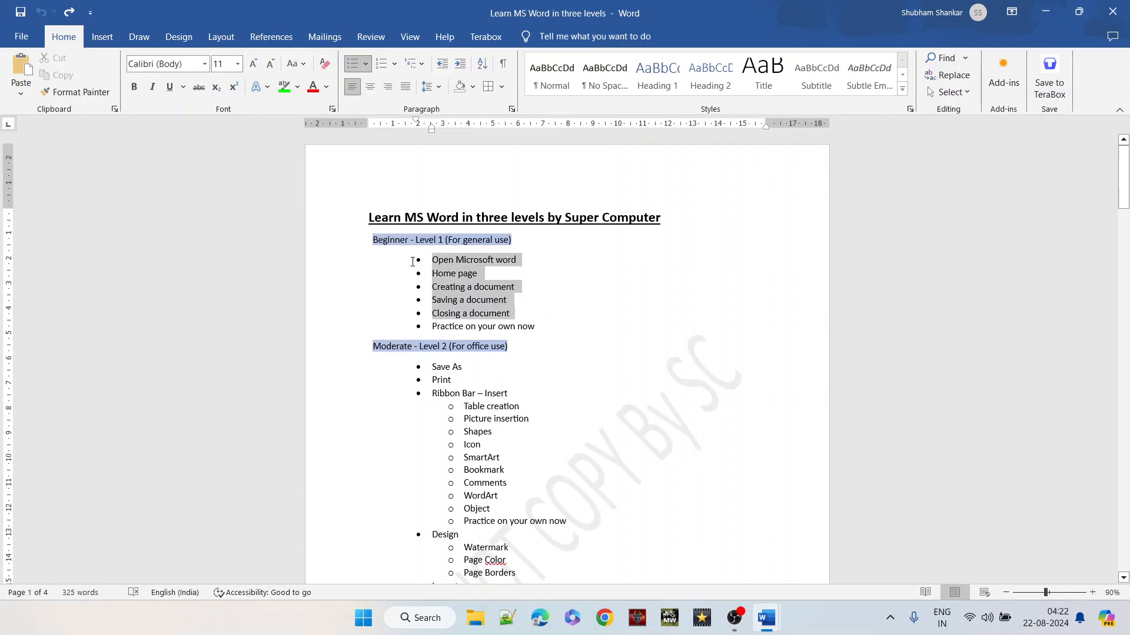
{"action": "key", "text": "alt+Tab"}
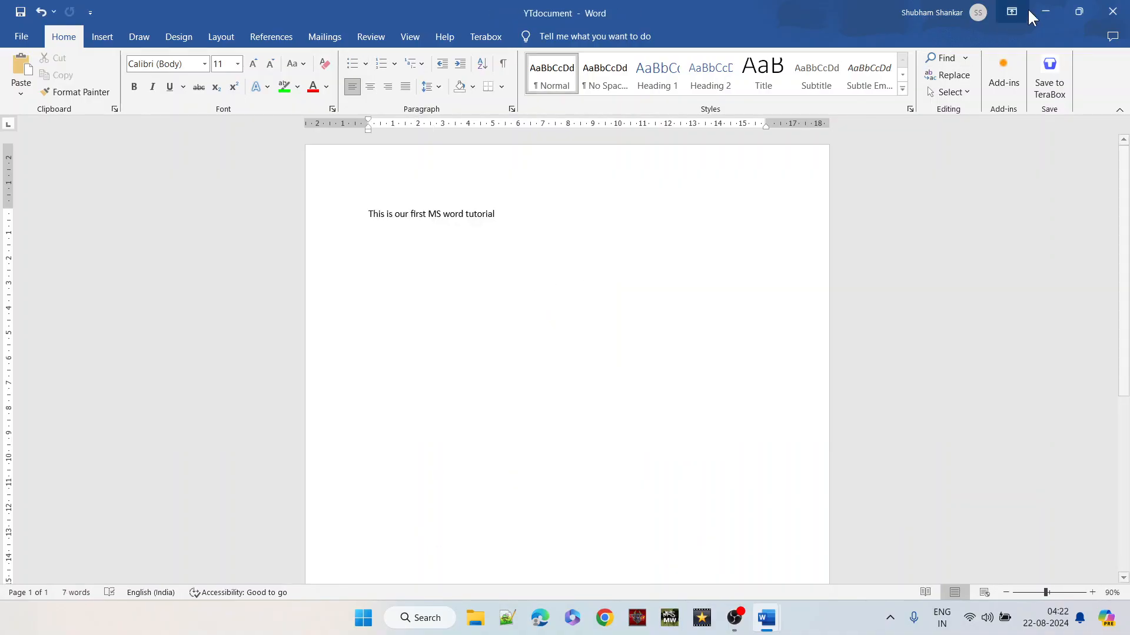
{"action": "left_click", "coordinate": [1109, 13]}
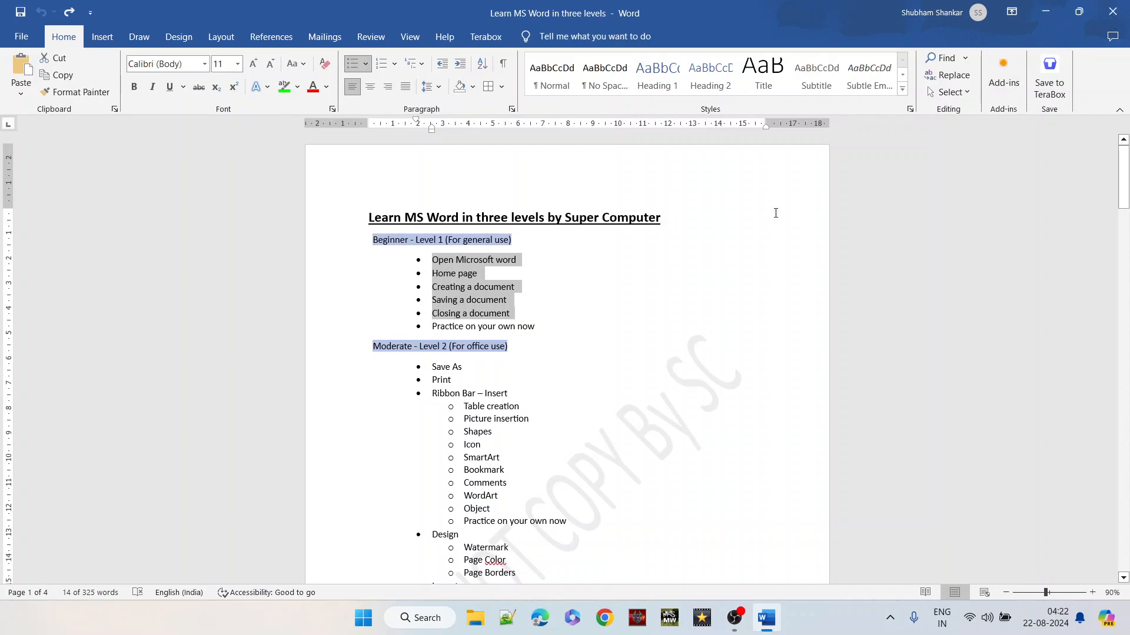
{"action": "left_click", "coordinate": [556, 323]}
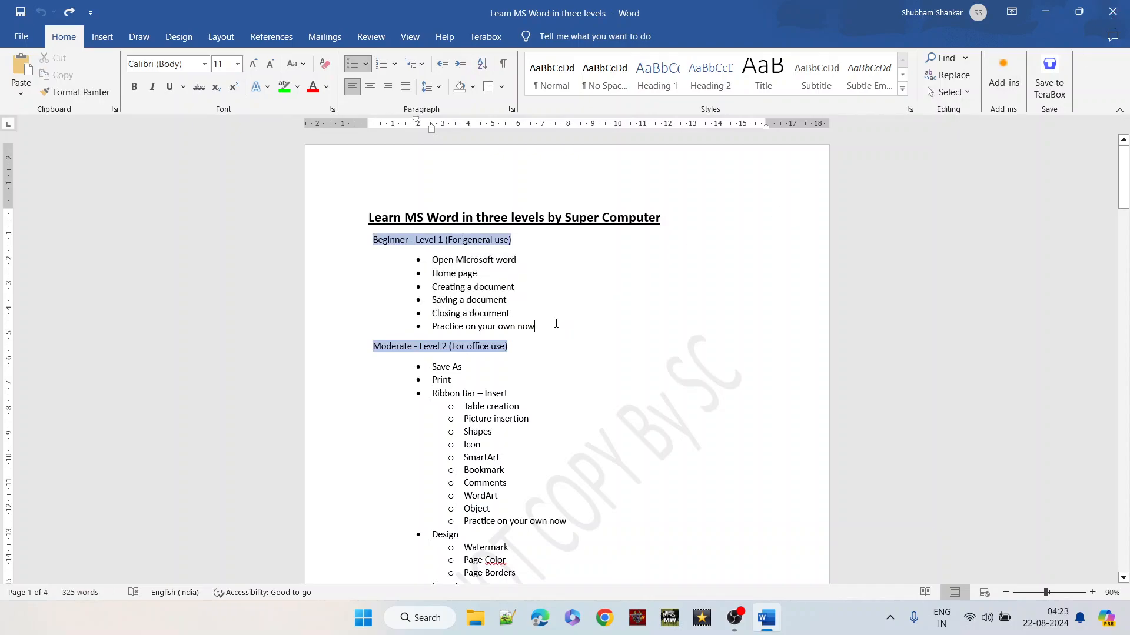
{"action": "left_click_drag", "start_coordinate": [532, 328], "coordinate": [380, 239]}
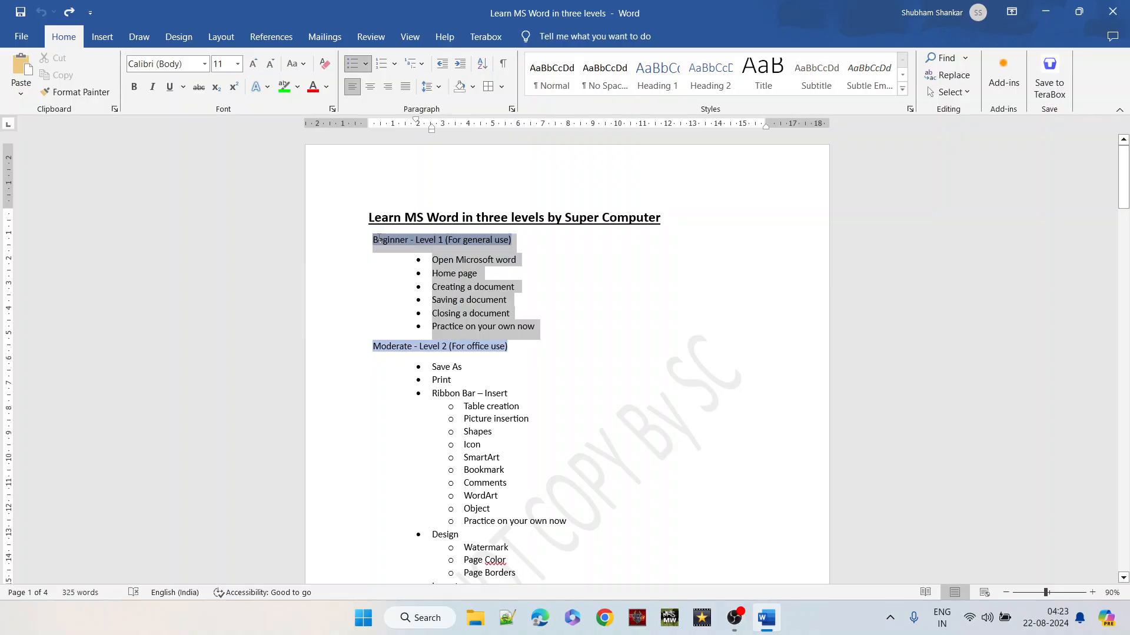
{"action": "left_click", "coordinate": [378, 239]}
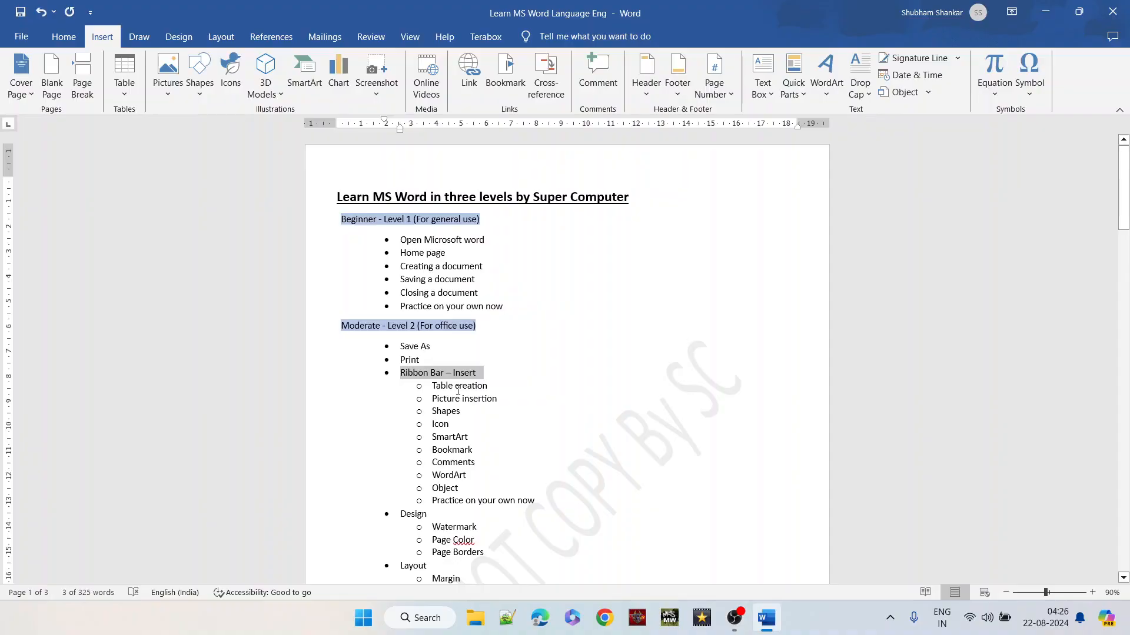
Add blank lines below the "Table creation" item and insert a table with 5 columns and 2 rows there.
{"action": "left_click", "coordinate": [499, 382]}
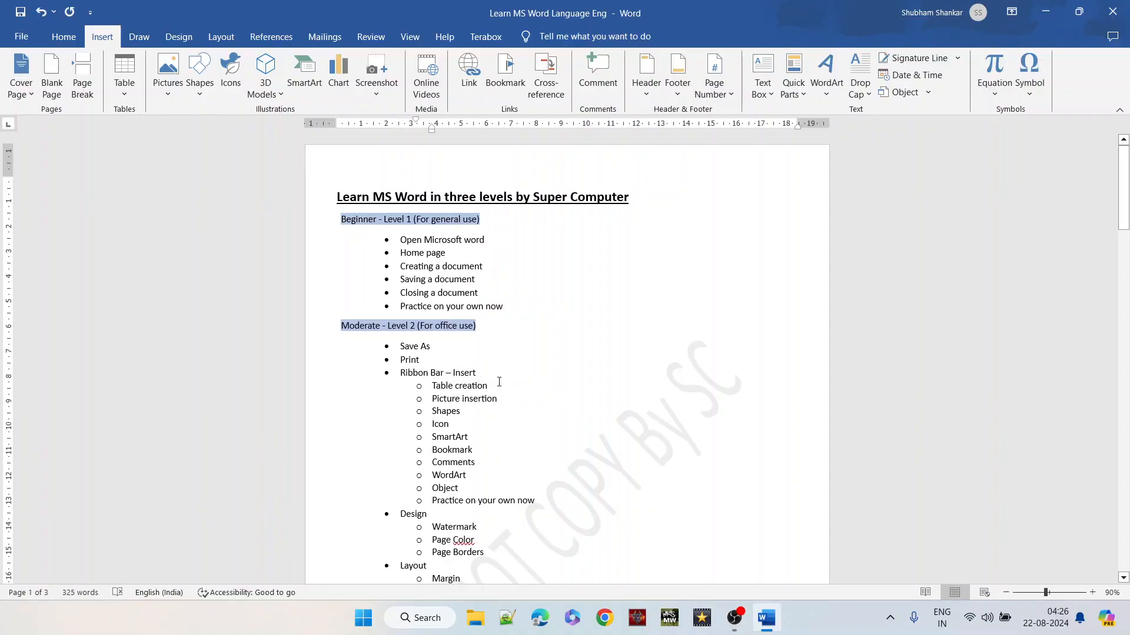
{"action": "key", "text": "Return"}
{"action": "key", "text": "Return"}
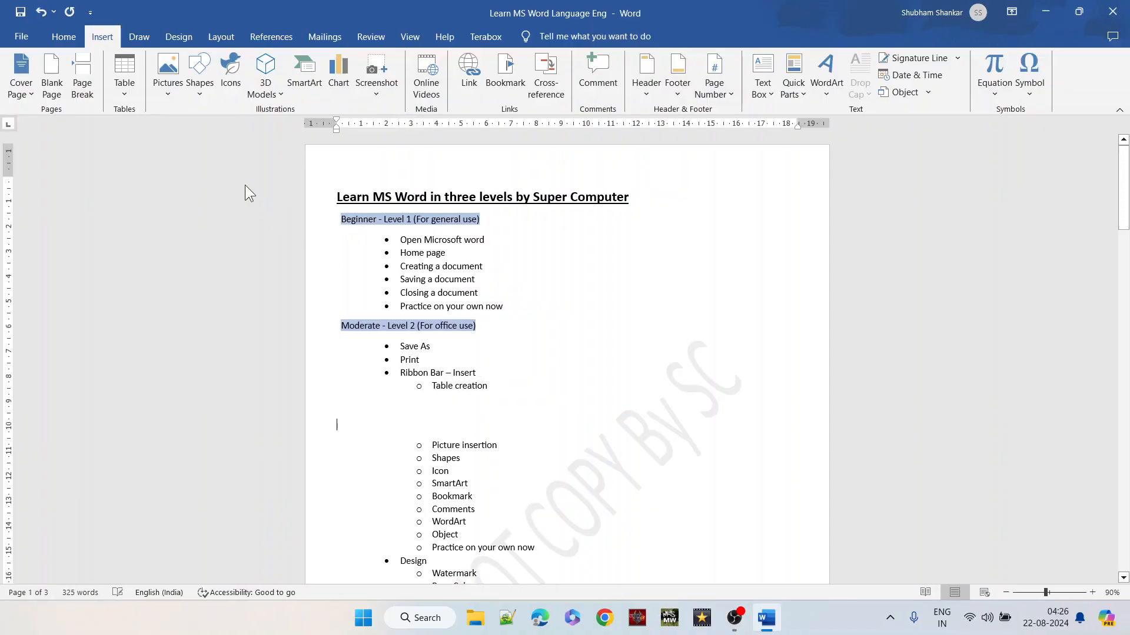
{"action": "left_click", "coordinate": [120, 90]}
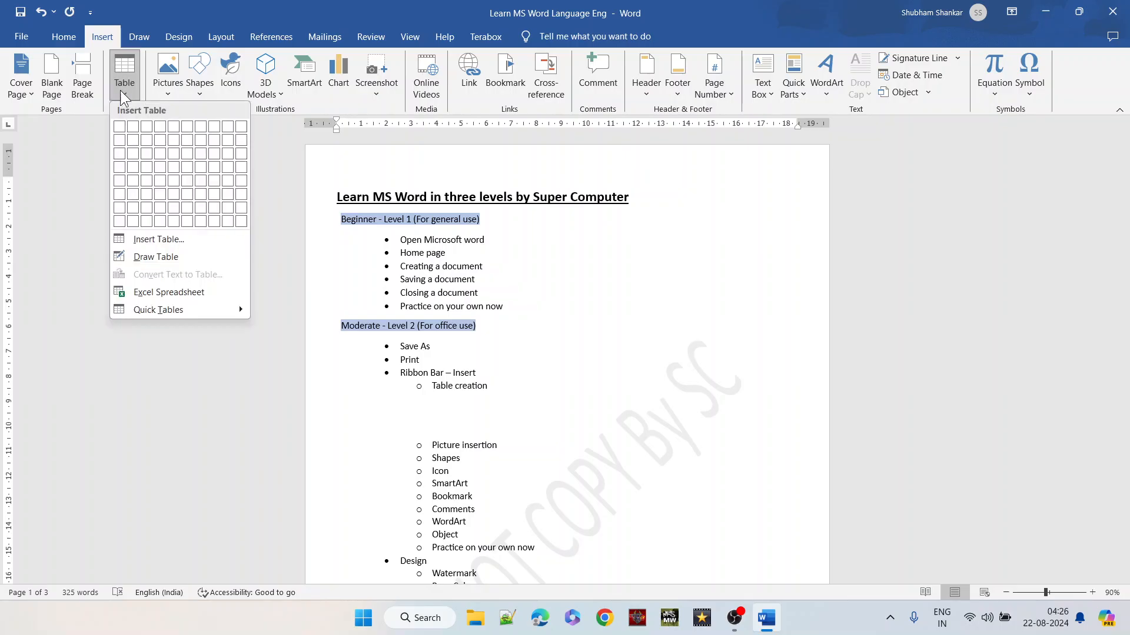
{"action": "left_click", "coordinate": [129, 240]}
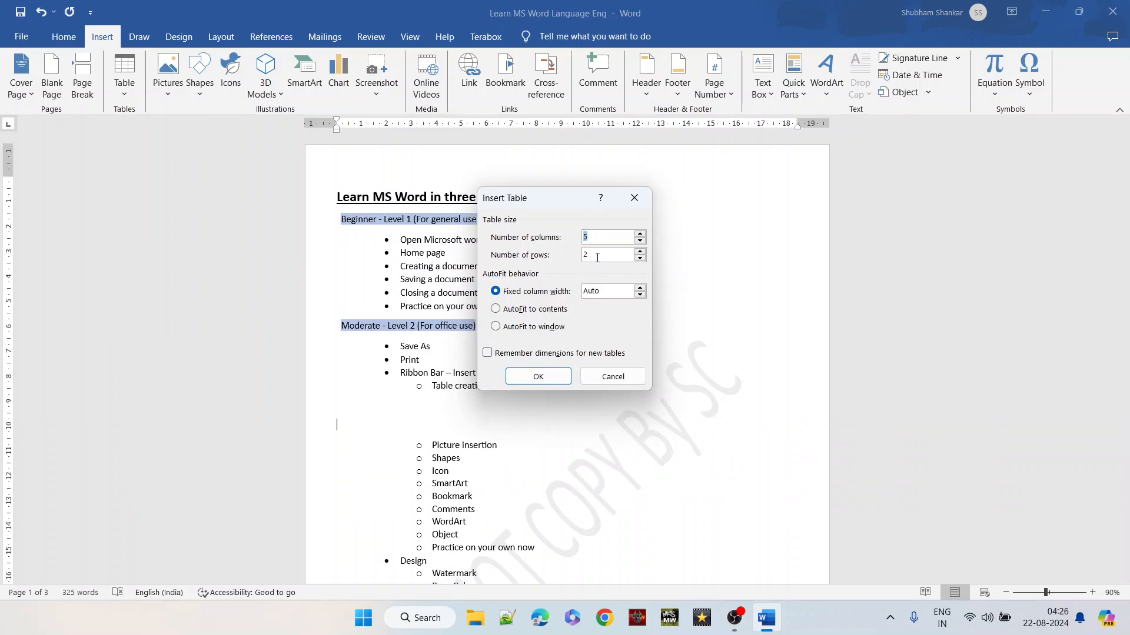
{"action": "left_click", "coordinate": [538, 376]}
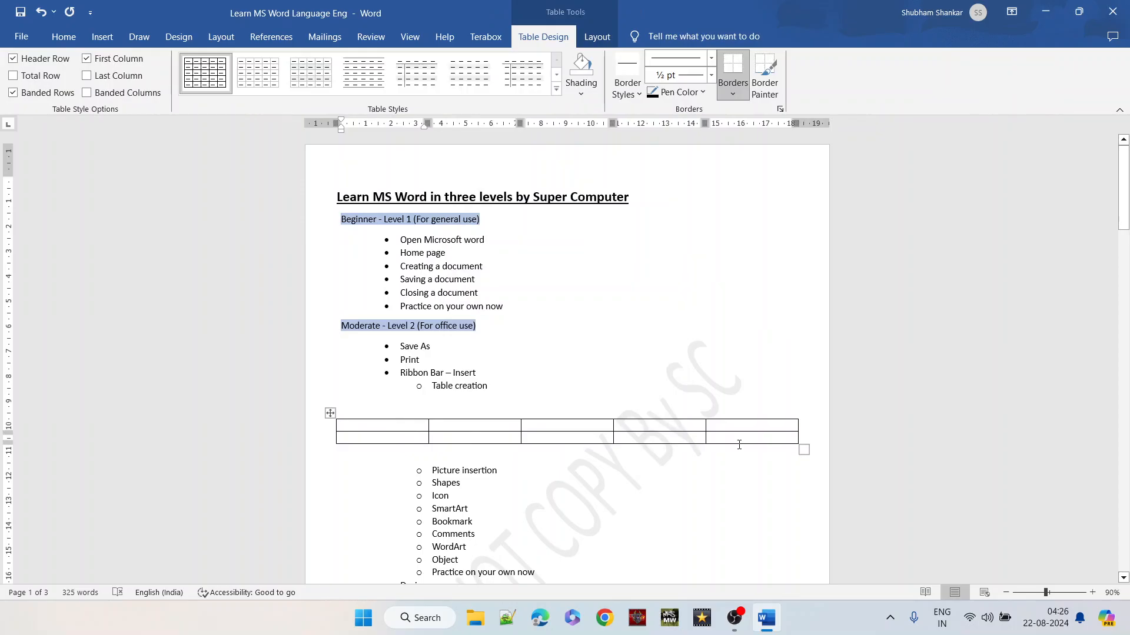
Add a third row below the last row of the table.
{"action": "left_click", "coordinate": [804, 441]}
{"action": "key", "text": "Return"}
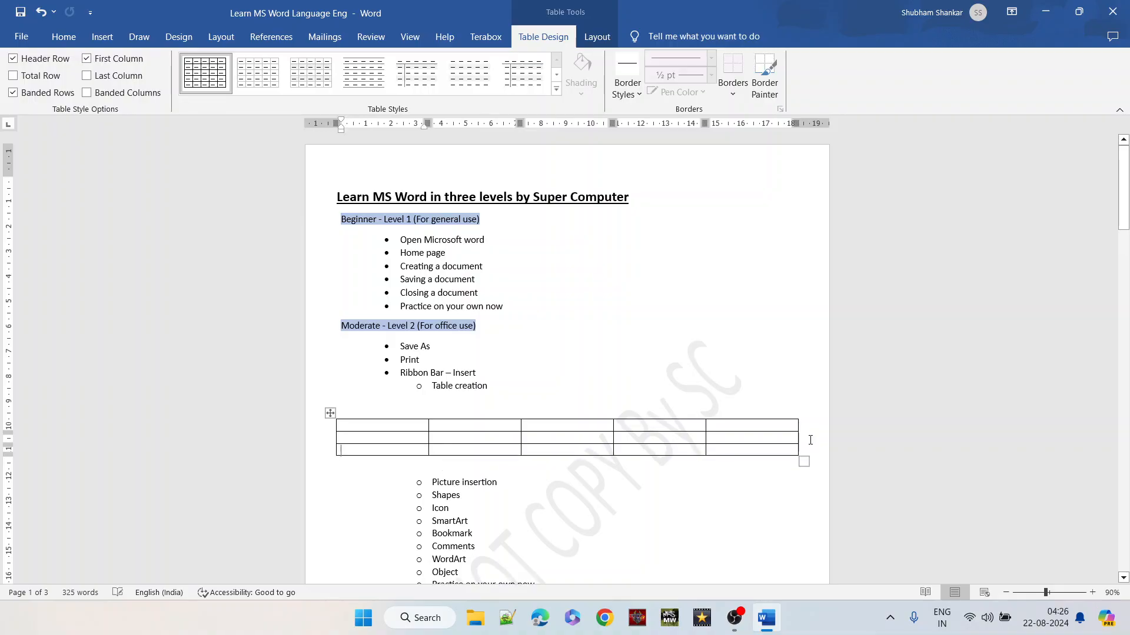
{"action": "key", "text": "BackSpace"}
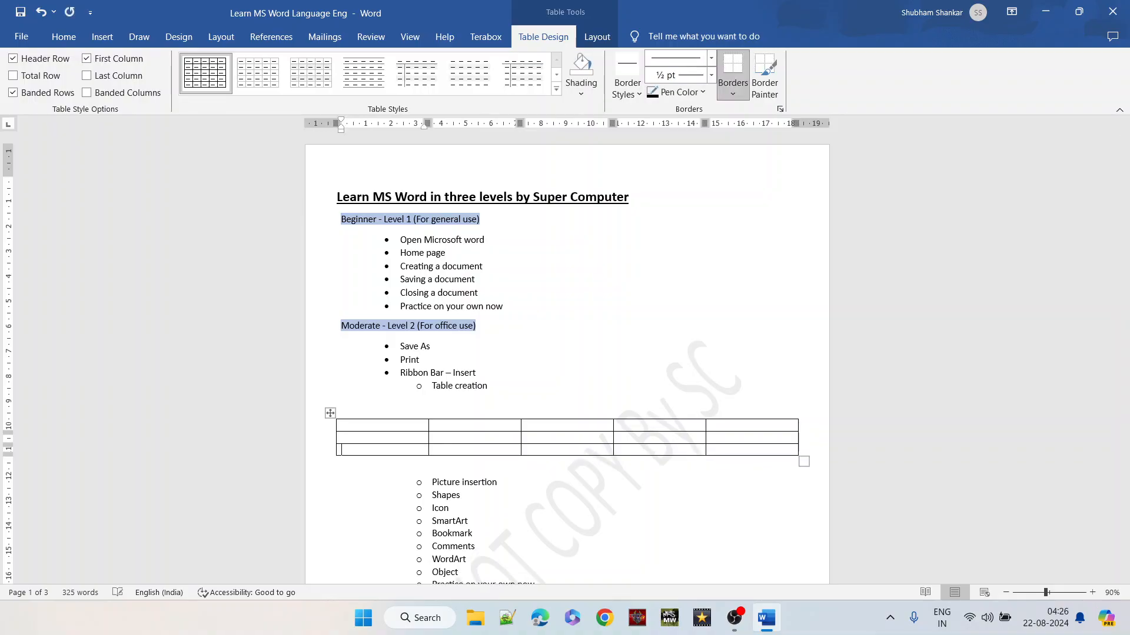
Make the table's last row taller by adding three line breaks in its last cell.
{"action": "left_click", "coordinate": [794, 448]}
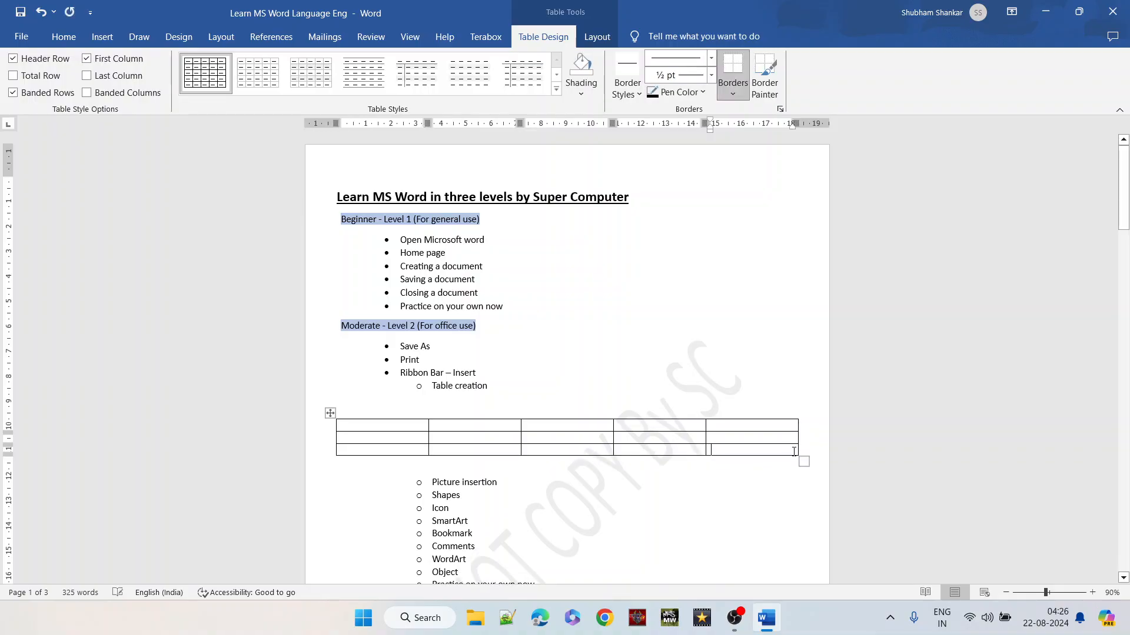
{"action": "key", "text": "Return"}
{"action": "key", "text": "Return"}
{"action": "key", "text": "Return"}
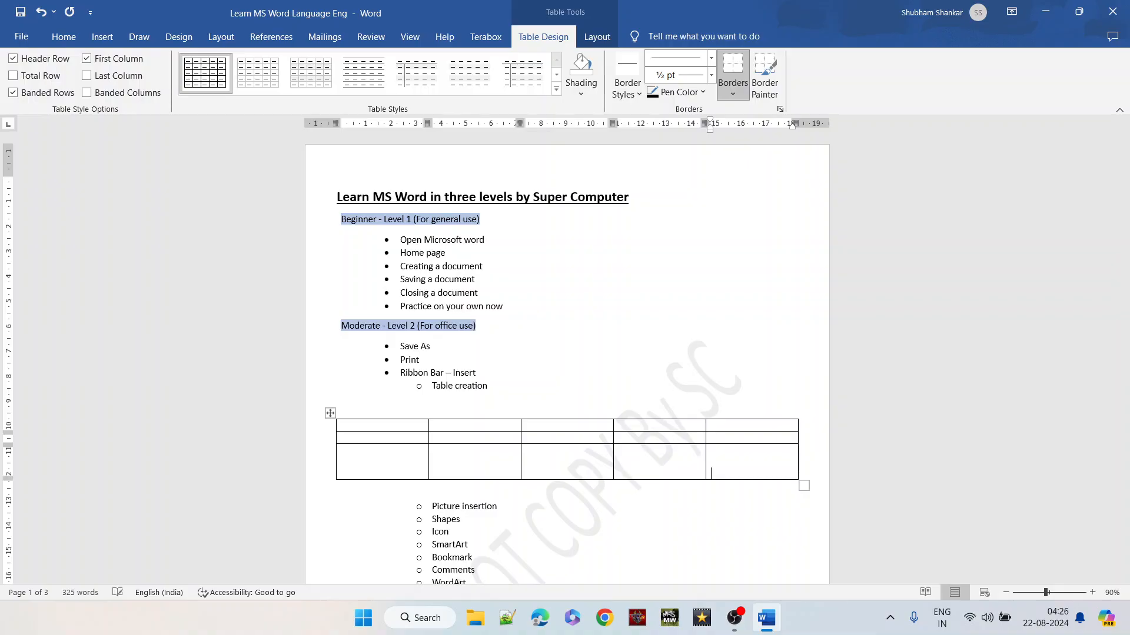
{"action": "left_click", "coordinate": [783, 442]}
{"action": "key", "text": "Return"}
{"action": "key", "text": "Return"}
{"action": "key", "text": "BackSpace"}
{"action": "key", "text": "BackSpace"}
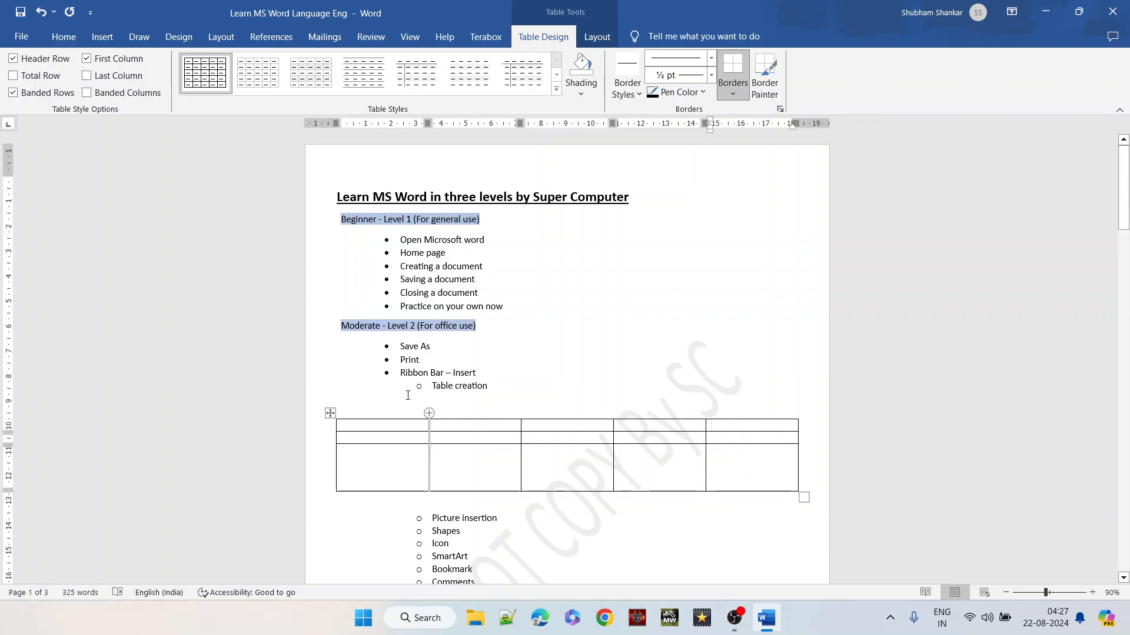
Insert the yellow biplane from the Airplane category of Online Pictures on the blank line between "Table creation" and the table.
{"action": "left_click", "coordinate": [99, 37]}
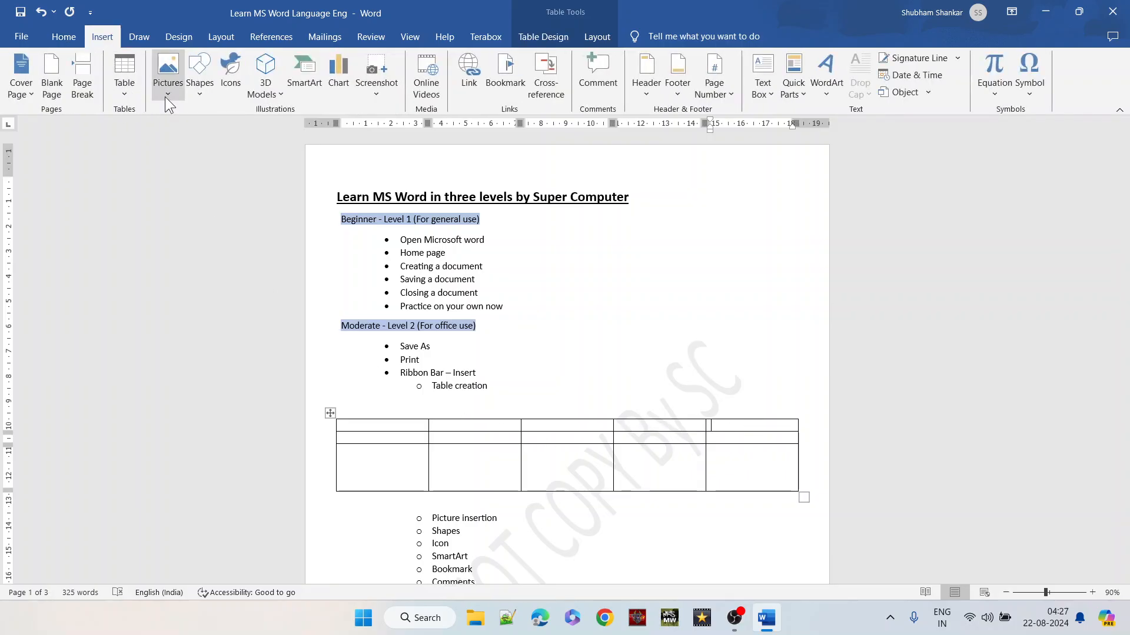
{"action": "left_click", "coordinate": [418, 391]}
{"action": "left_click", "coordinate": [393, 405]}
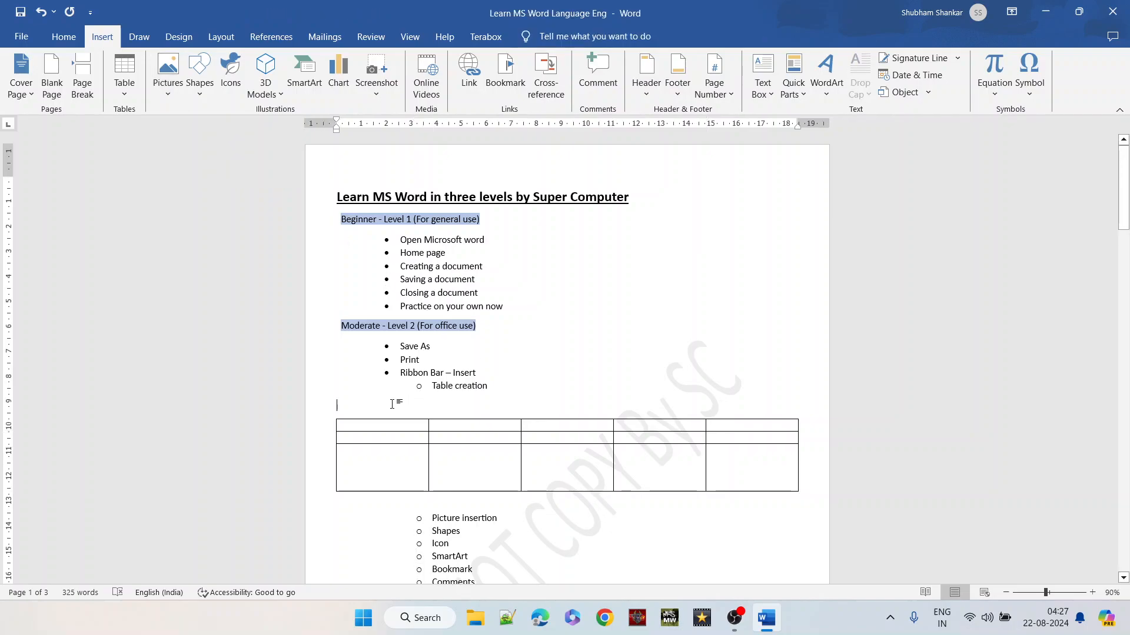
{"action": "left_click", "coordinate": [174, 93]}
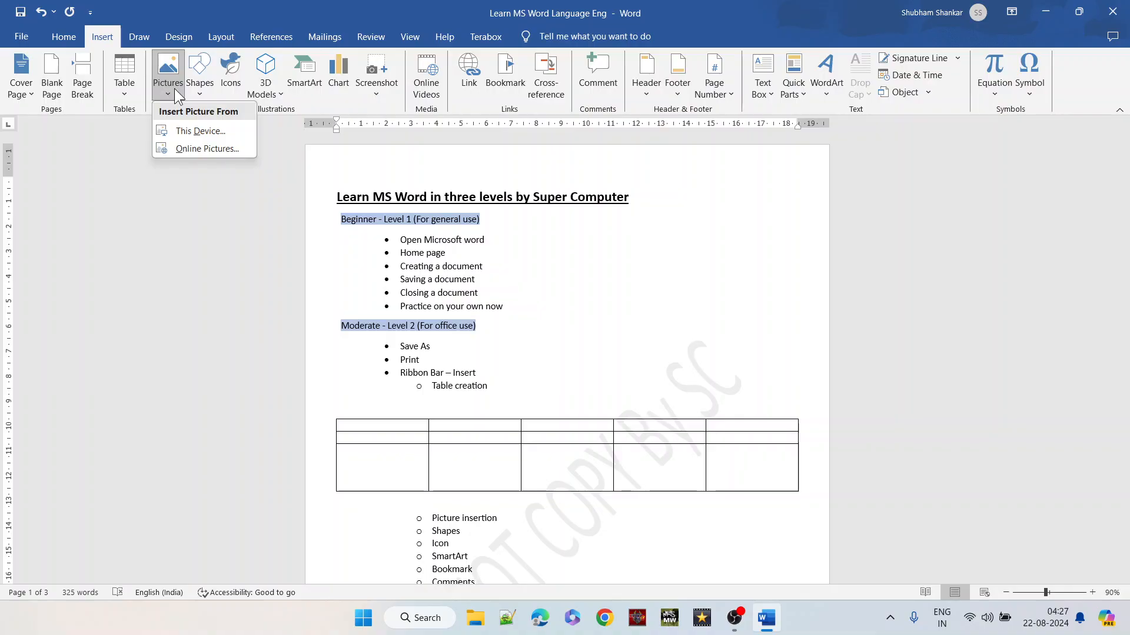
{"action": "left_click", "coordinate": [190, 148]}
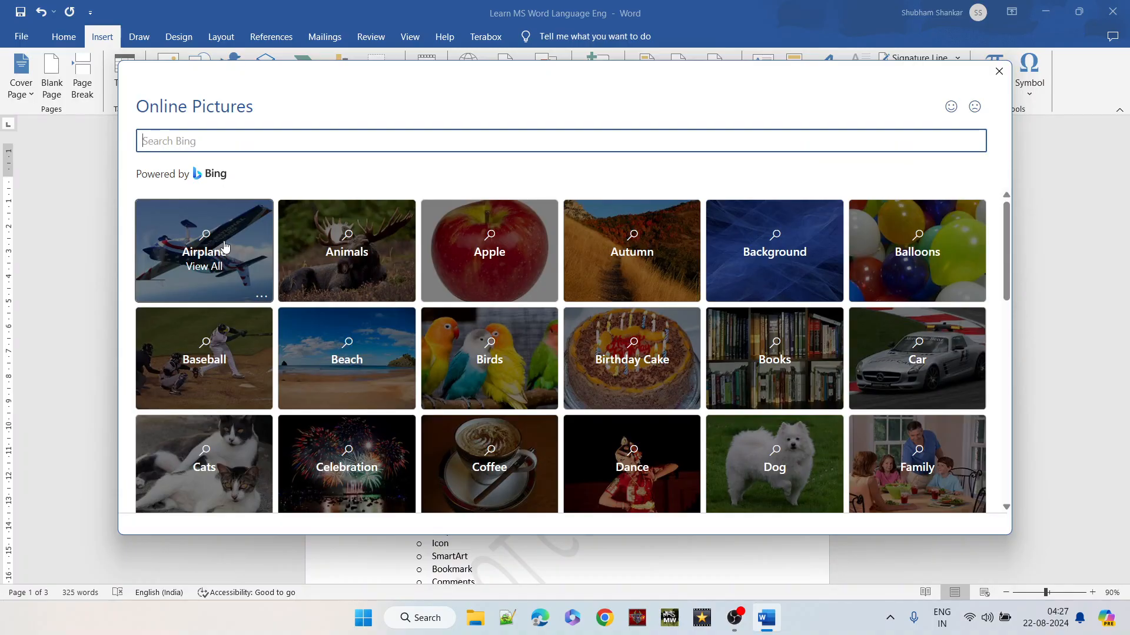
{"action": "left_click", "coordinate": [224, 246]}
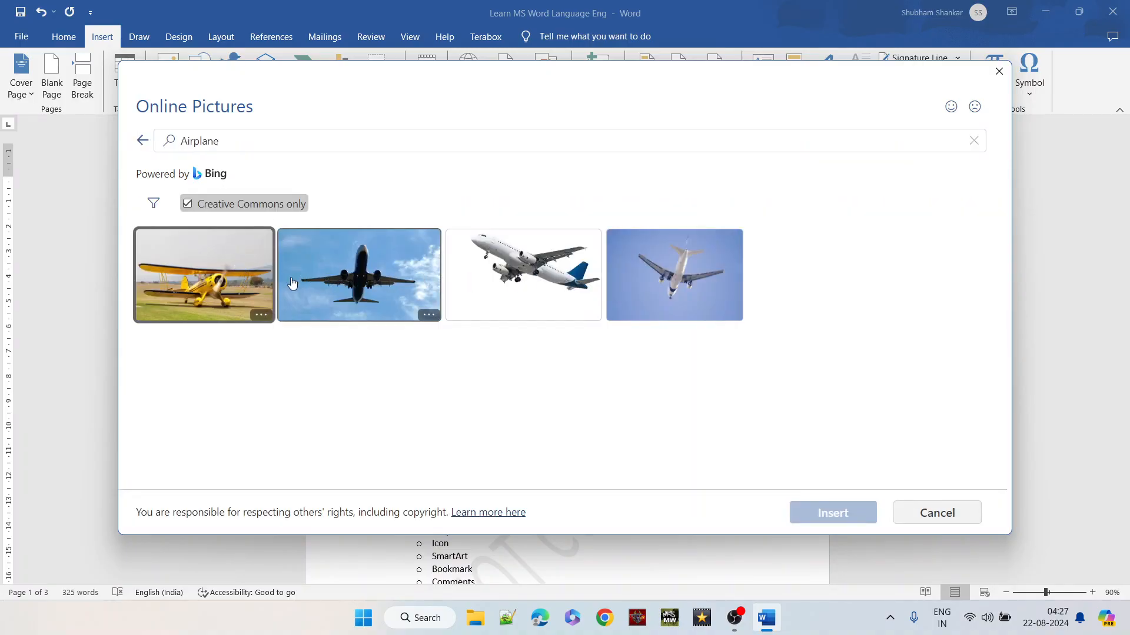
{"action": "left_click", "coordinate": [207, 281]}
{"action": "left_click", "coordinate": [830, 513]}
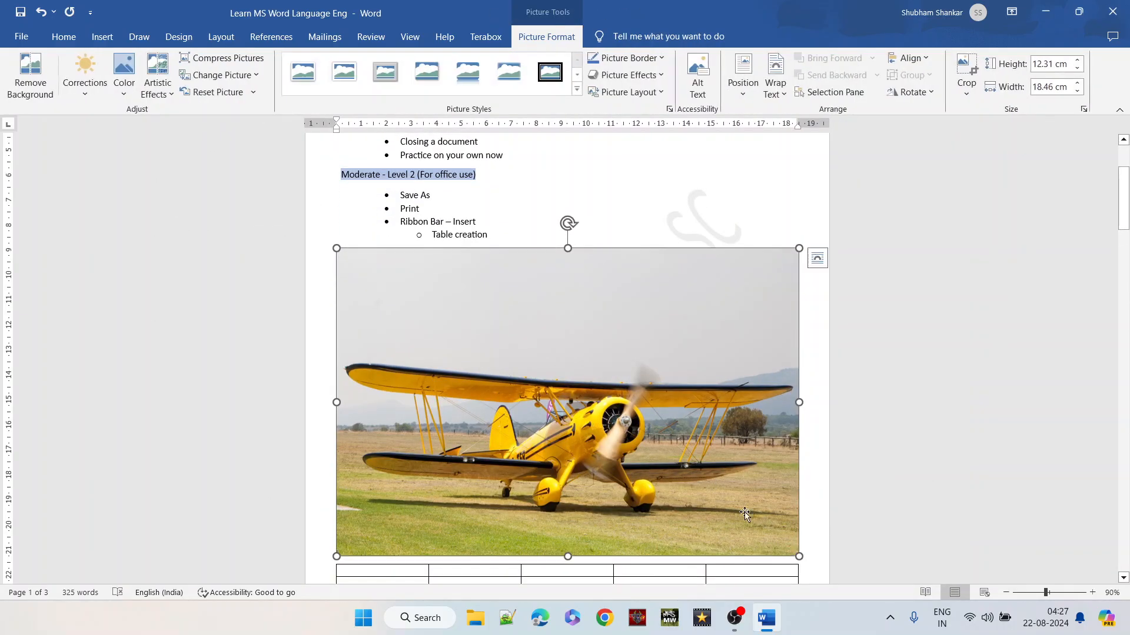
Shrink the biplane picture, then stretch its width, to about 13.5 cm wide and 7.5 cm high.
{"action": "left_click_drag", "start_coordinate": [797, 556], "coordinate": [646, 455]}
{"action": "left_click_drag", "start_coordinate": [646, 246], "coordinate": [617, 253]}
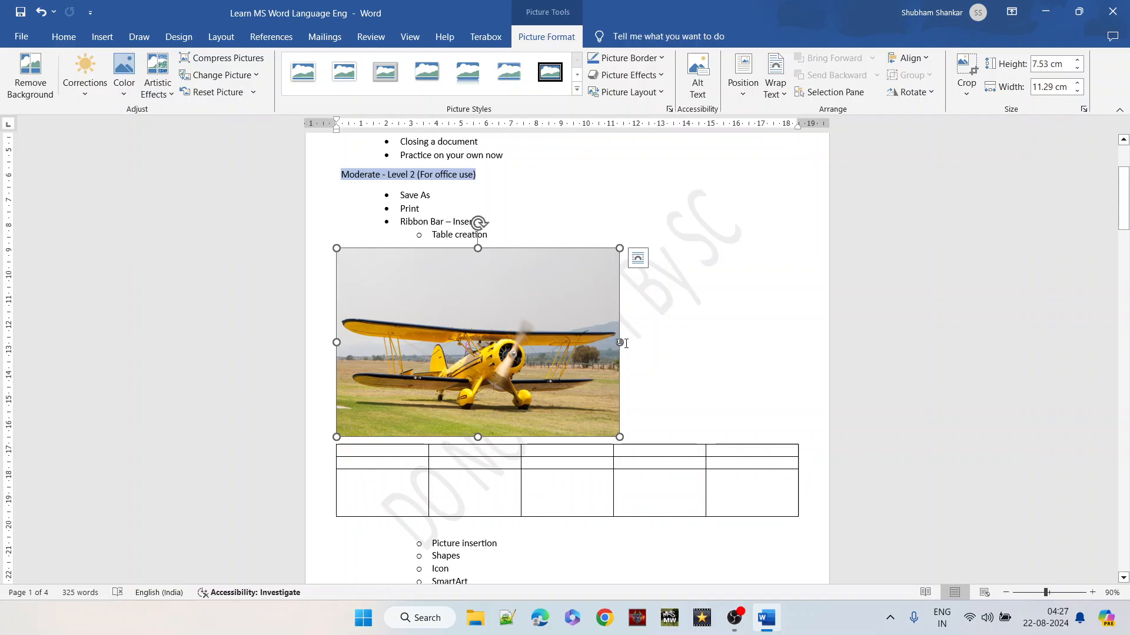
{"action": "left_click_drag", "start_coordinate": [623, 342], "coordinate": [673, 341]}
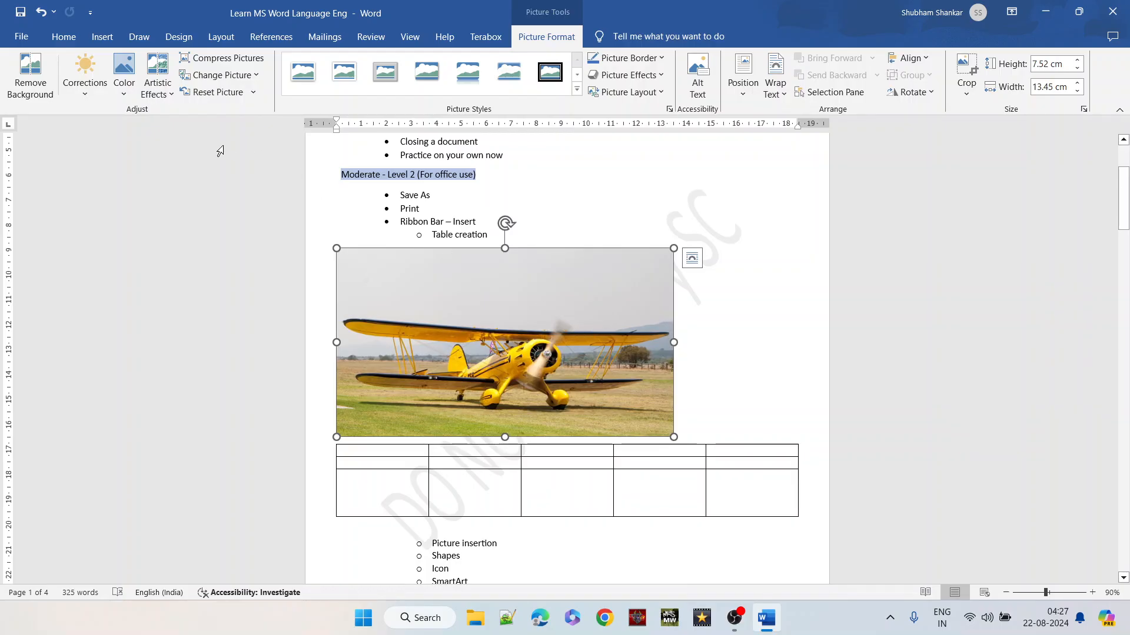
Draw a rounded flowchart rectangle about 2.7 cm wide and 1.4 cm high beside the "Shapes" and "Icon" items.
{"action": "scroll", "coordinate": [510, 346], "scroll_direction": "down", "scroll_amount": 3}
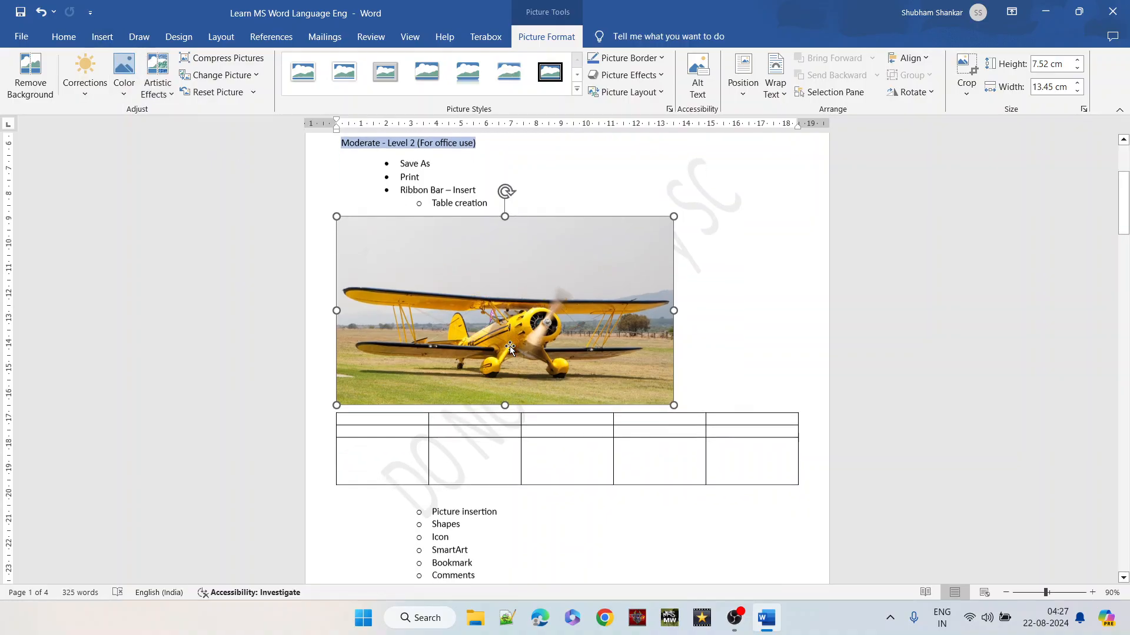
{"action": "scroll", "coordinate": [510, 346], "scroll_direction": "down", "scroll_amount": 1}
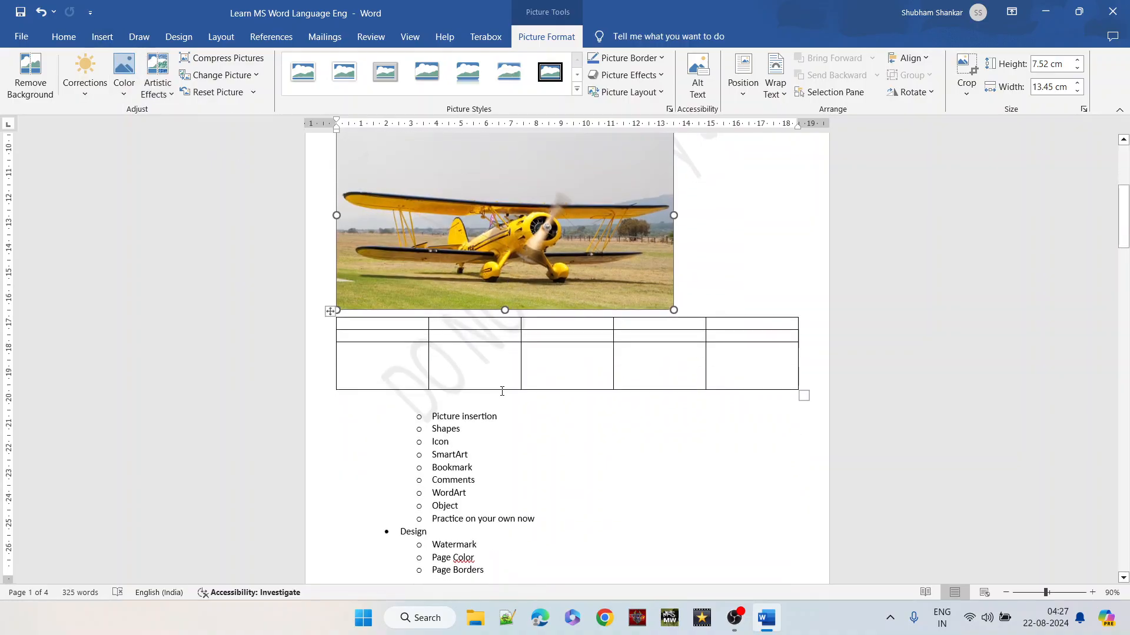
{"action": "double_click", "coordinate": [479, 417]}
{"action": "triple_click", "coordinate": [480, 417]}
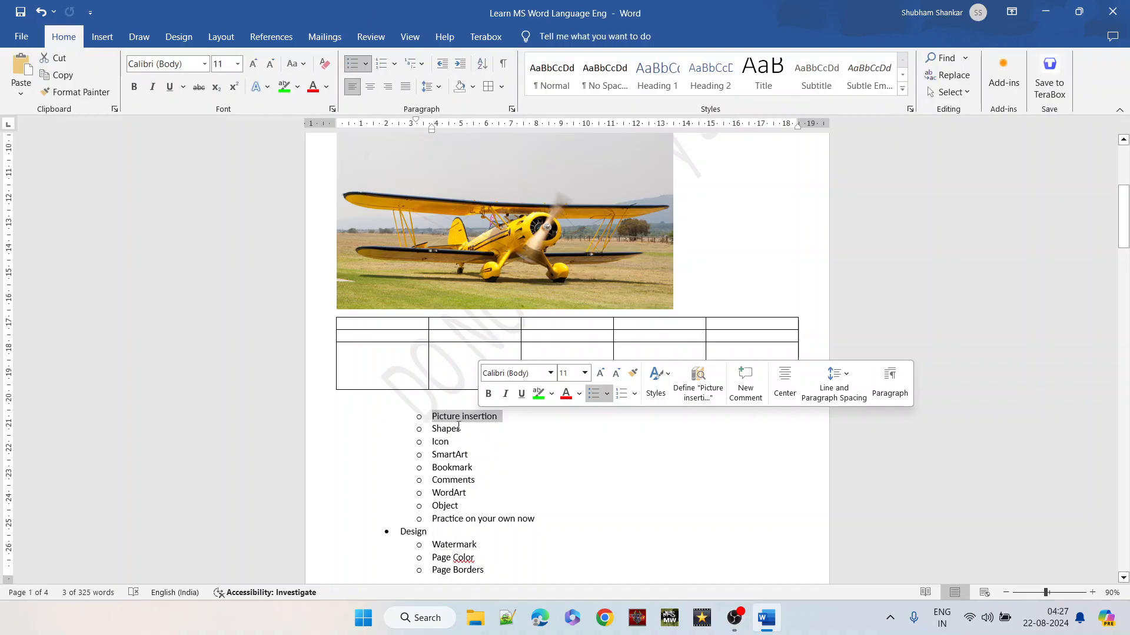
{"action": "left_click", "coordinate": [457, 429]}
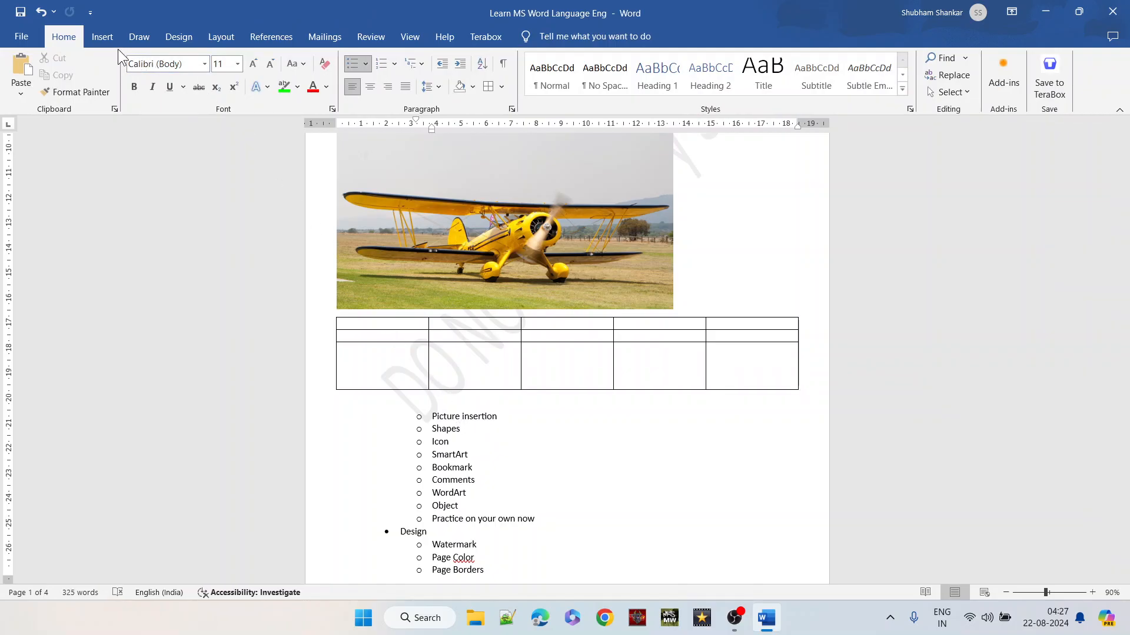
{"action": "left_click", "coordinate": [105, 39]}
{"action": "left_click", "coordinate": [207, 90]}
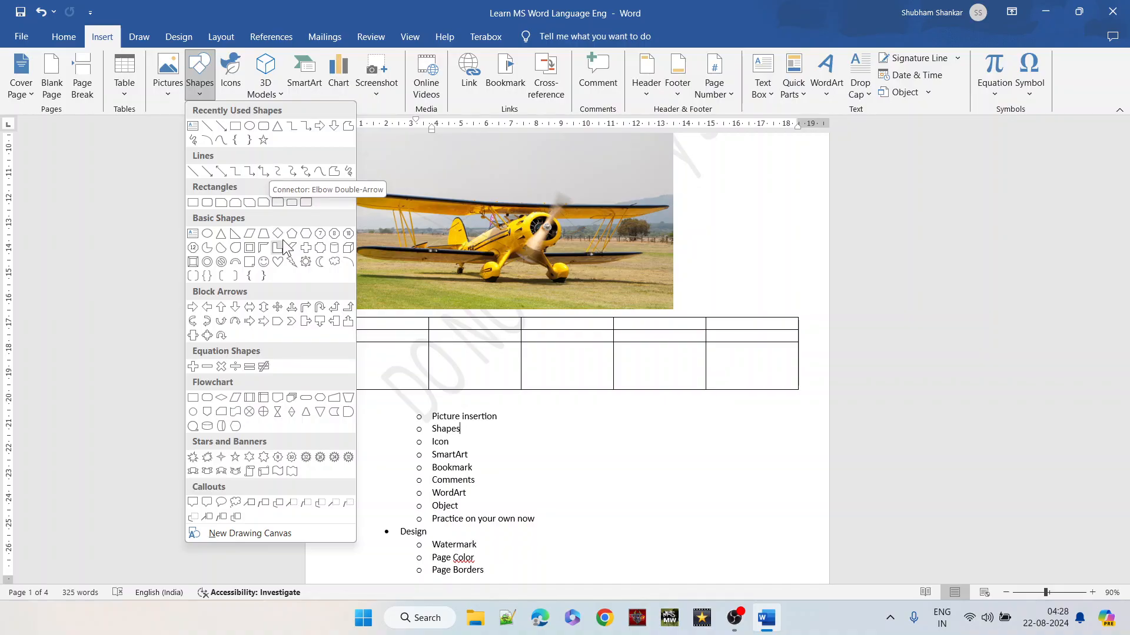
{"action": "left_click", "coordinate": [207, 397]}
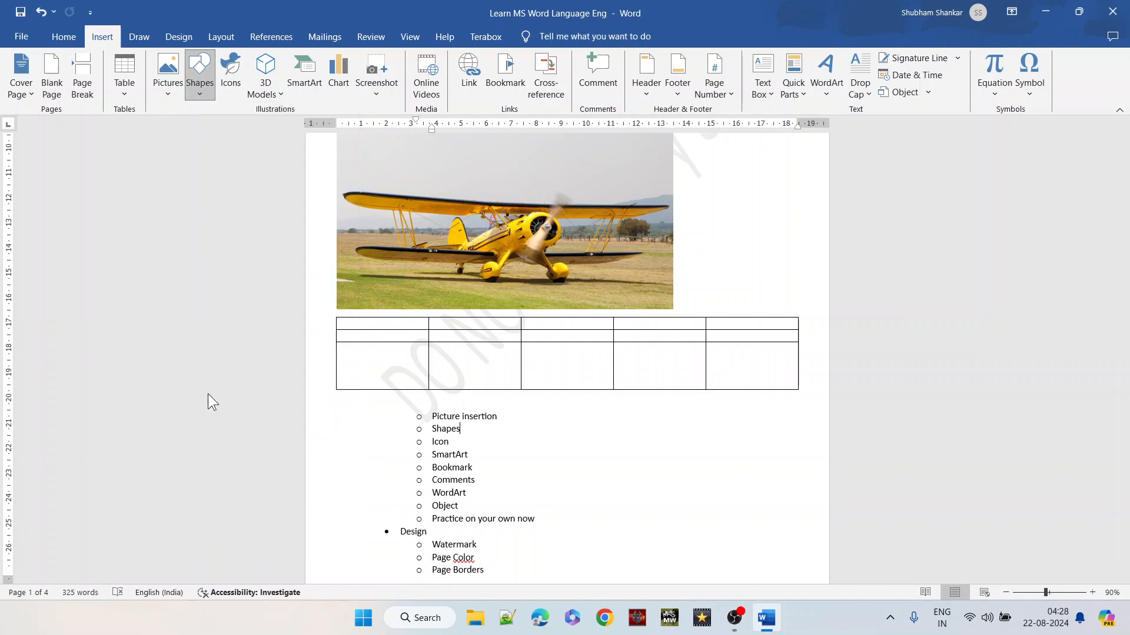
{"action": "left_click_drag", "start_coordinate": [530, 426], "coordinate": [598, 462]}
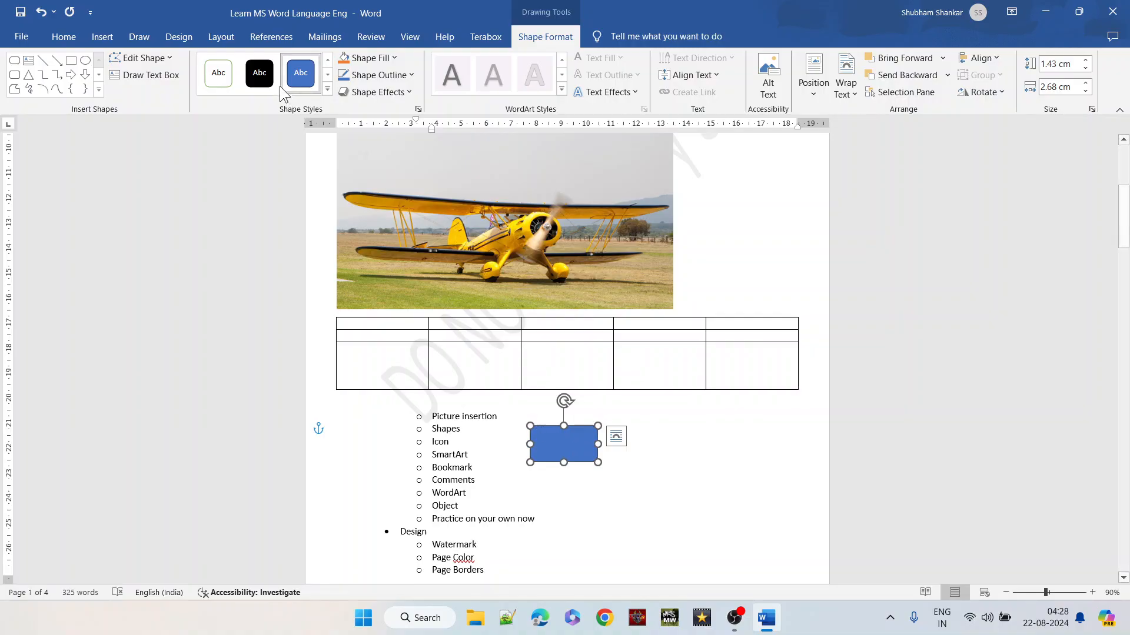
Draw a nearly horizontal arrow about 3.4 cm long, starting at the rounded rectangle's right edge and pointing away from it.
{"action": "left_click", "coordinate": [102, 36]}
{"action": "left_click", "coordinate": [203, 91]}
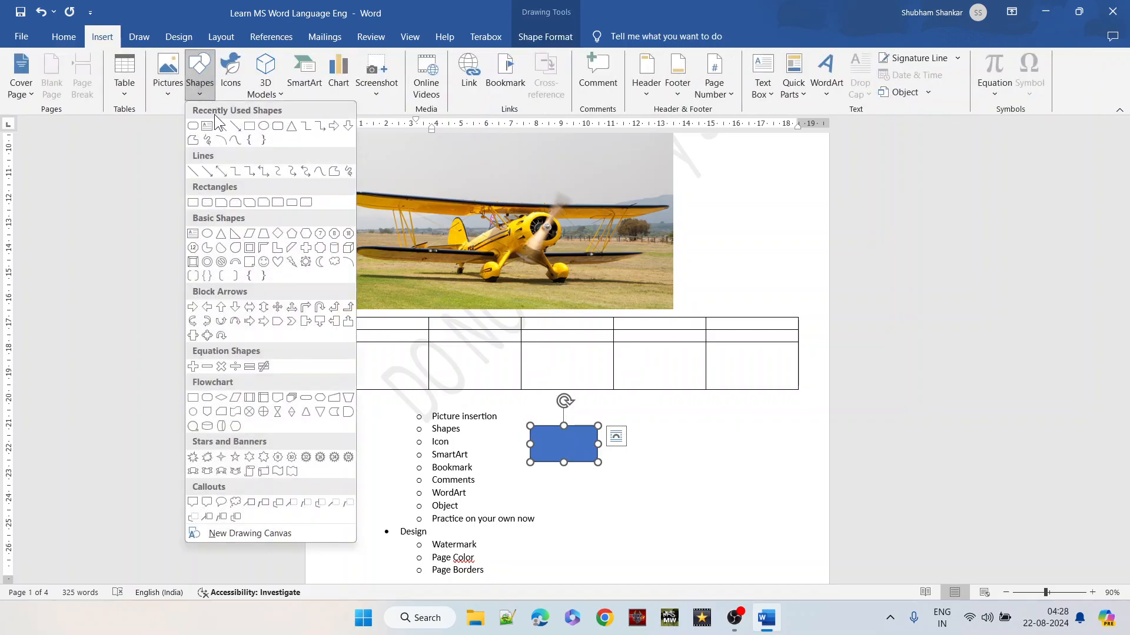
{"action": "left_click", "coordinate": [231, 122]}
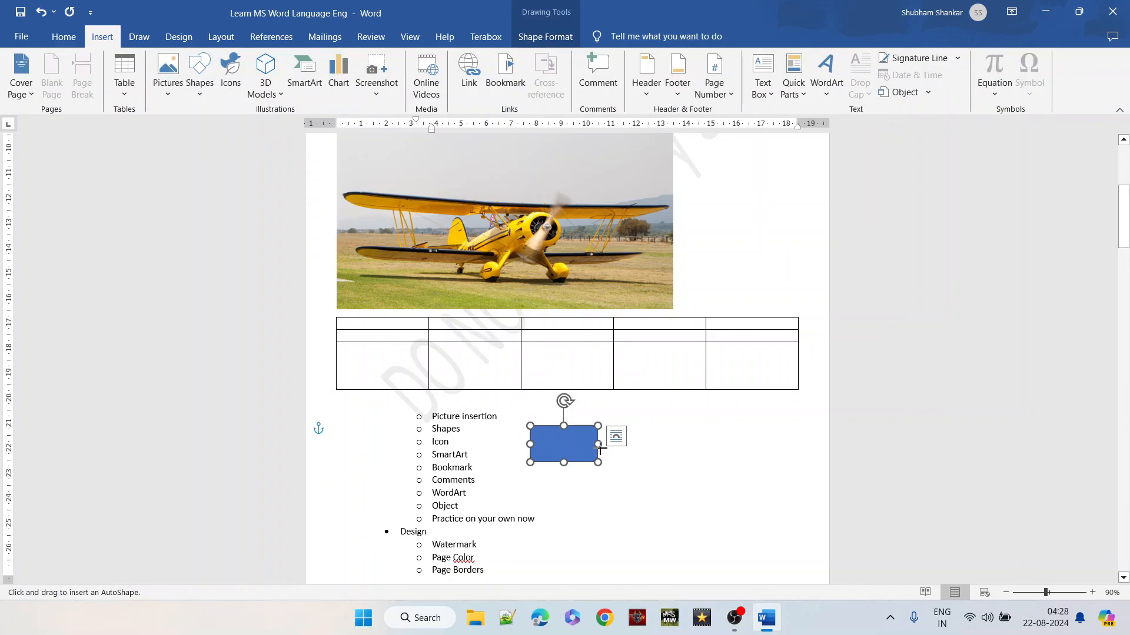
{"action": "left_click_drag", "start_coordinate": [599, 443], "coordinate": [682, 445]}
{"action": "left_click", "coordinate": [701, 449]}
{"action": "left_click", "coordinate": [638, 466]}
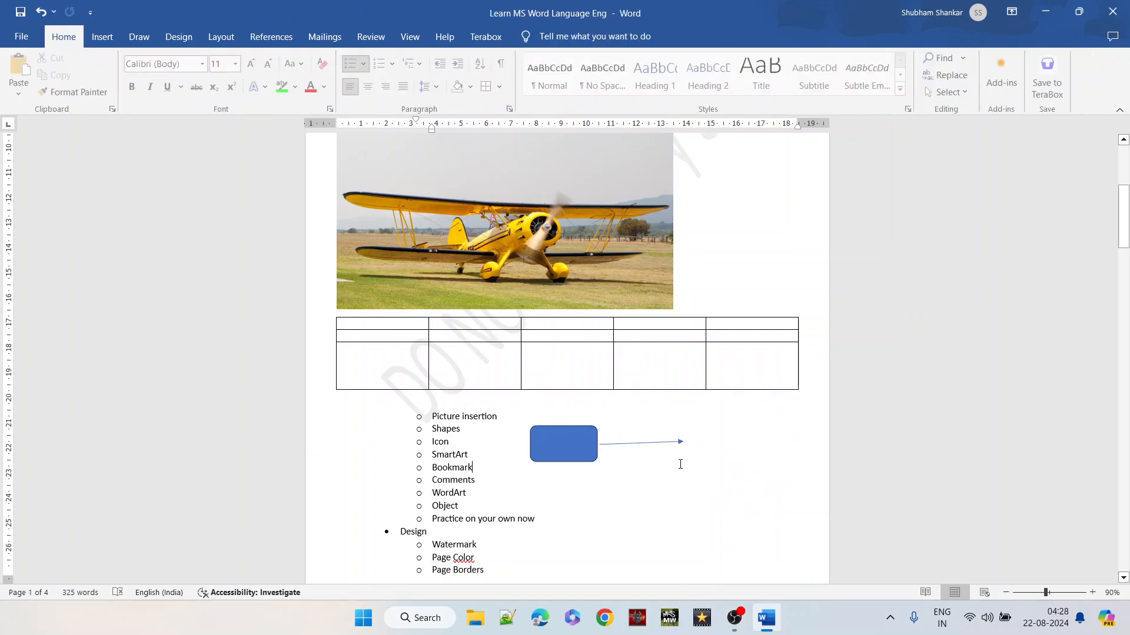
{"action": "left_click", "coordinate": [681, 446]}
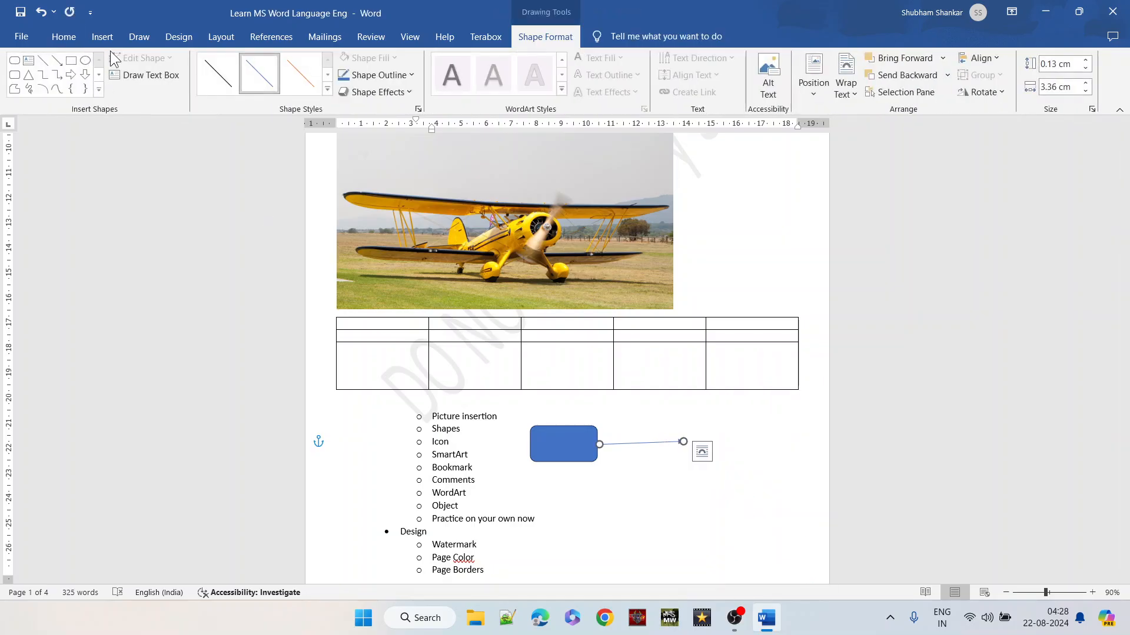
Draw a second rounded rectangle about 2.8 cm wide and 2 cm high at the arrow's tip.
{"action": "left_click", "coordinate": [95, 37]}
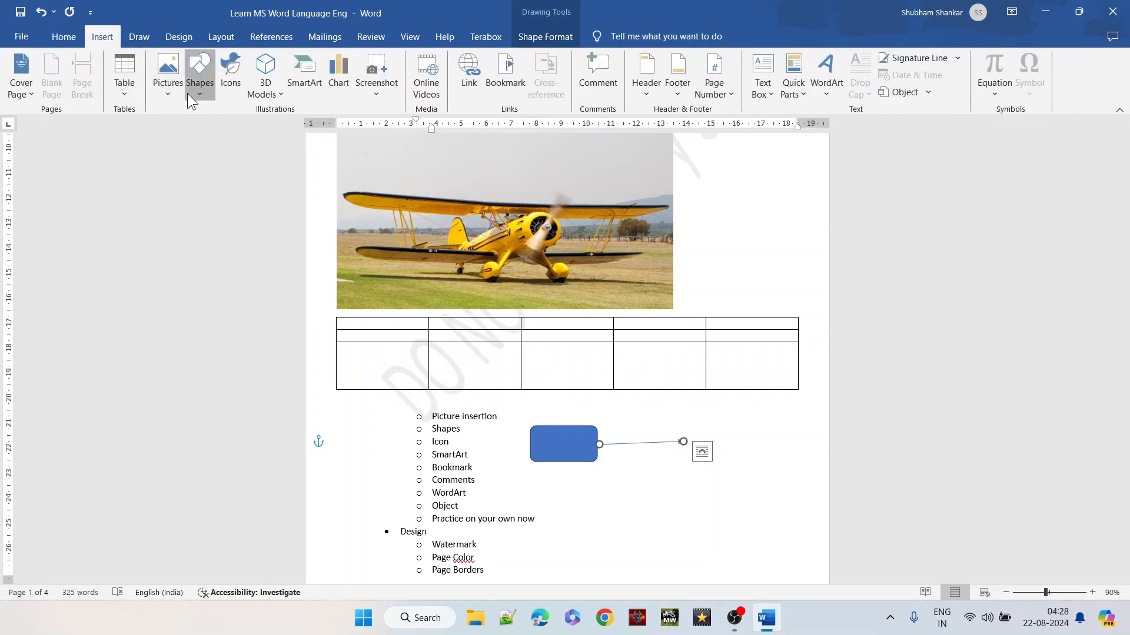
{"action": "left_click", "coordinate": [187, 93]}
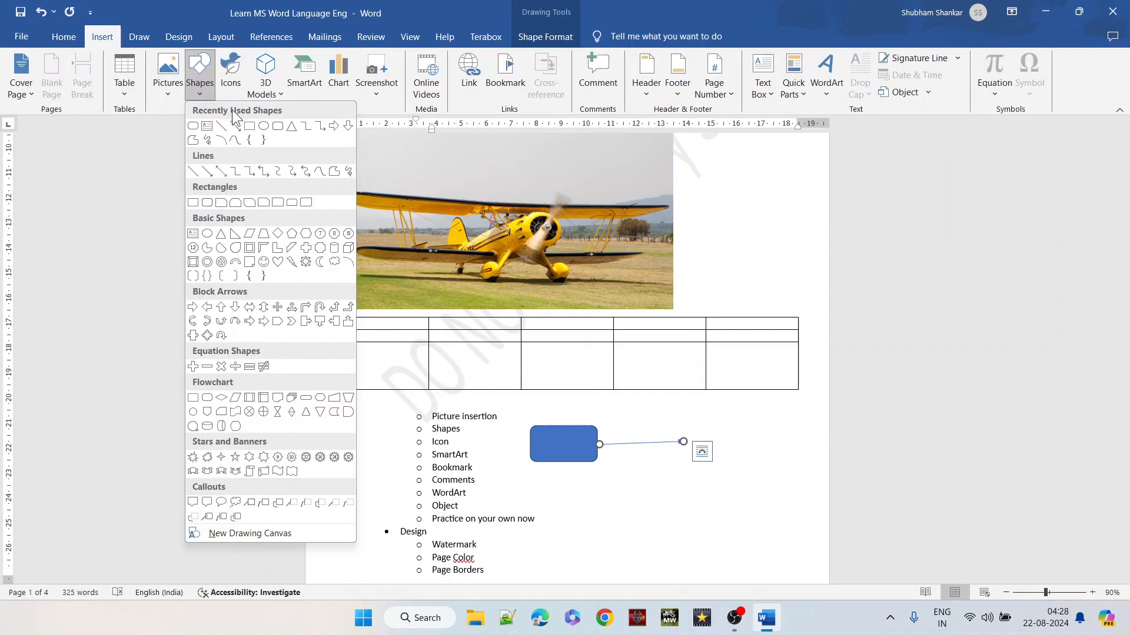
{"action": "left_click", "coordinate": [278, 126]}
{"action": "left_click_drag", "start_coordinate": [683, 422], "coordinate": [719, 443]}
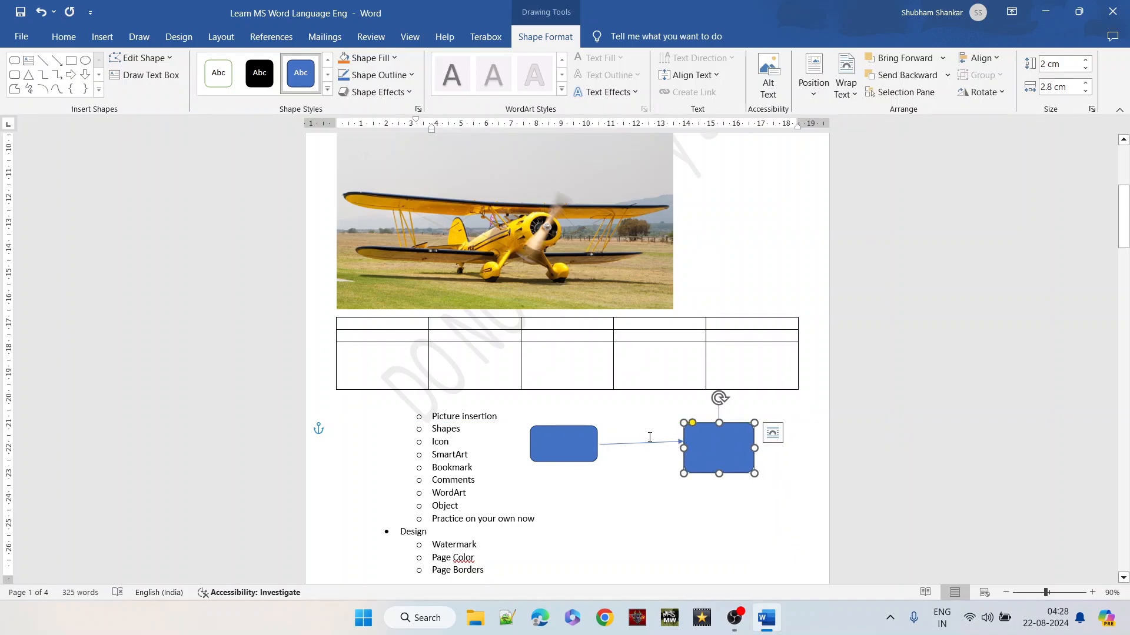
Adjust the arrow's ends and move the second rounded rectangle slightly up so the arrow joins both shapes.
{"action": "left_click_drag", "start_coordinate": [677, 442], "coordinate": [598, 445]}
{"action": "left_click_drag", "start_coordinate": [677, 442], "coordinate": [734, 433]}
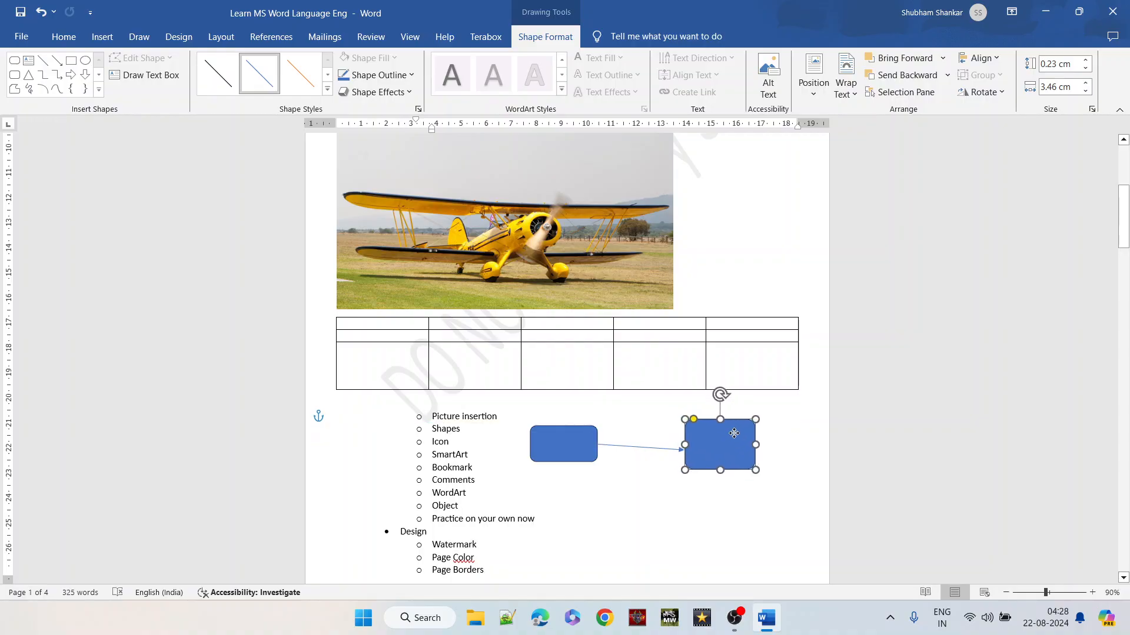
{"action": "left_click", "coordinate": [649, 444]}
{"action": "left_click_drag", "start_coordinate": [683, 450], "coordinate": [683, 441]}
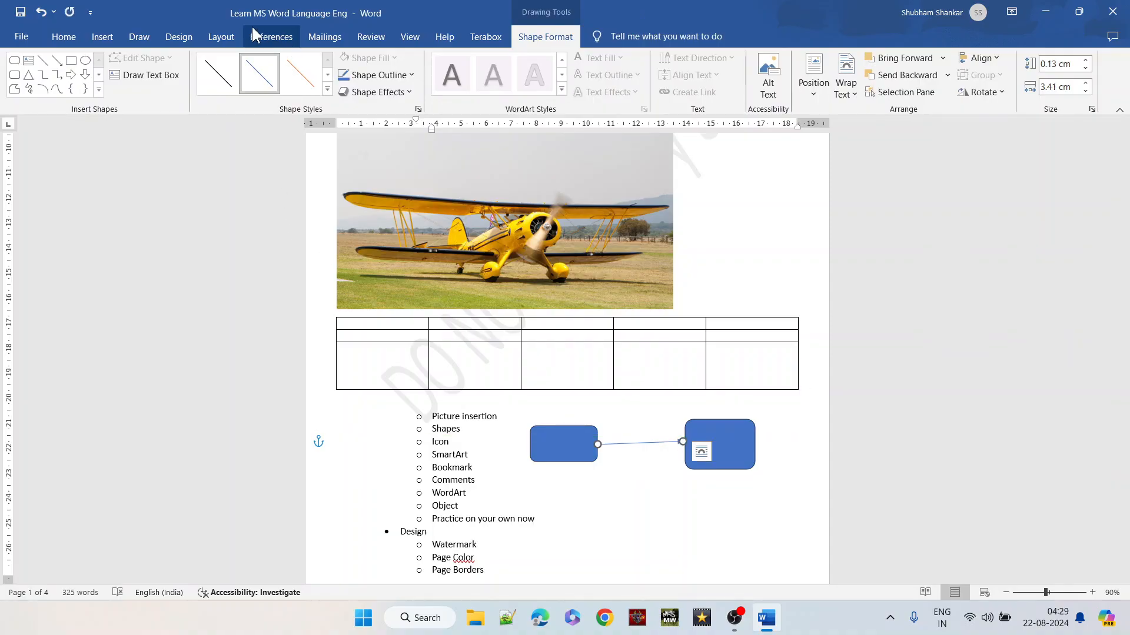
Insert the target-with-arrow icon from the Analytics category at the "Icon" list item and move it just after the word.
{"action": "left_click", "coordinate": [102, 36]}
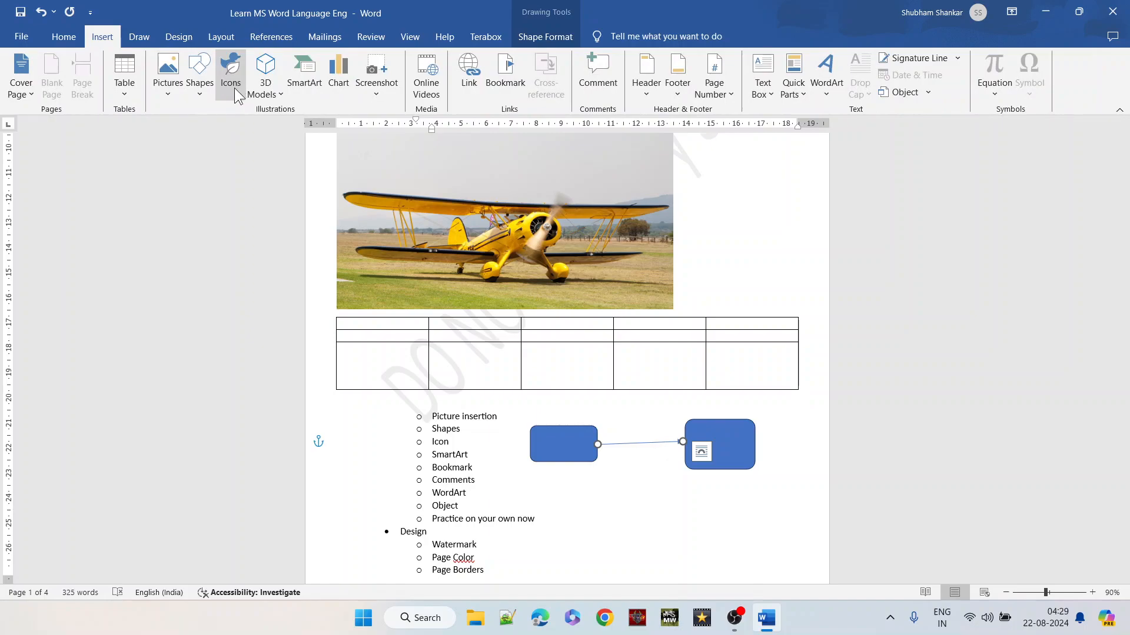
{"action": "left_click", "coordinate": [233, 82]}
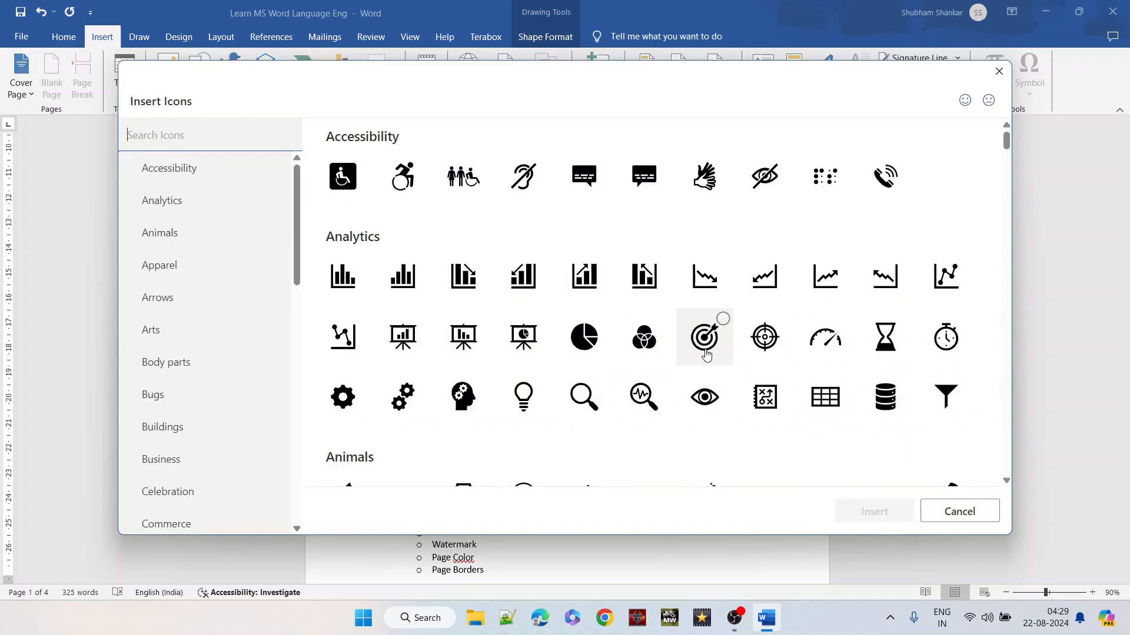
{"action": "left_click", "coordinate": [707, 353]}
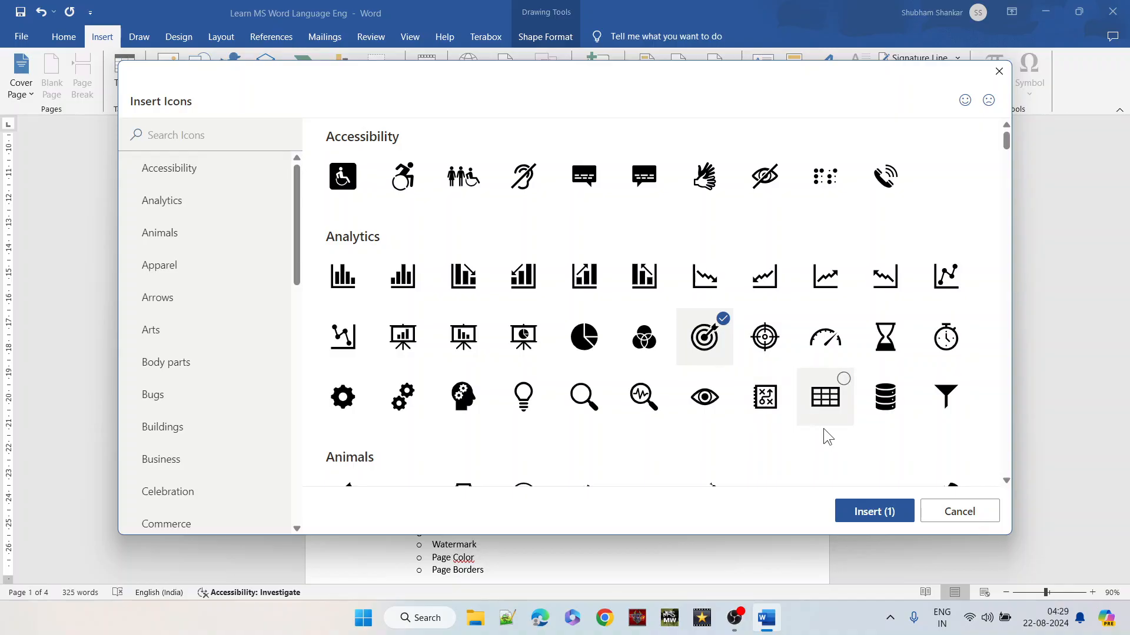
{"action": "left_click", "coordinate": [859, 511]}
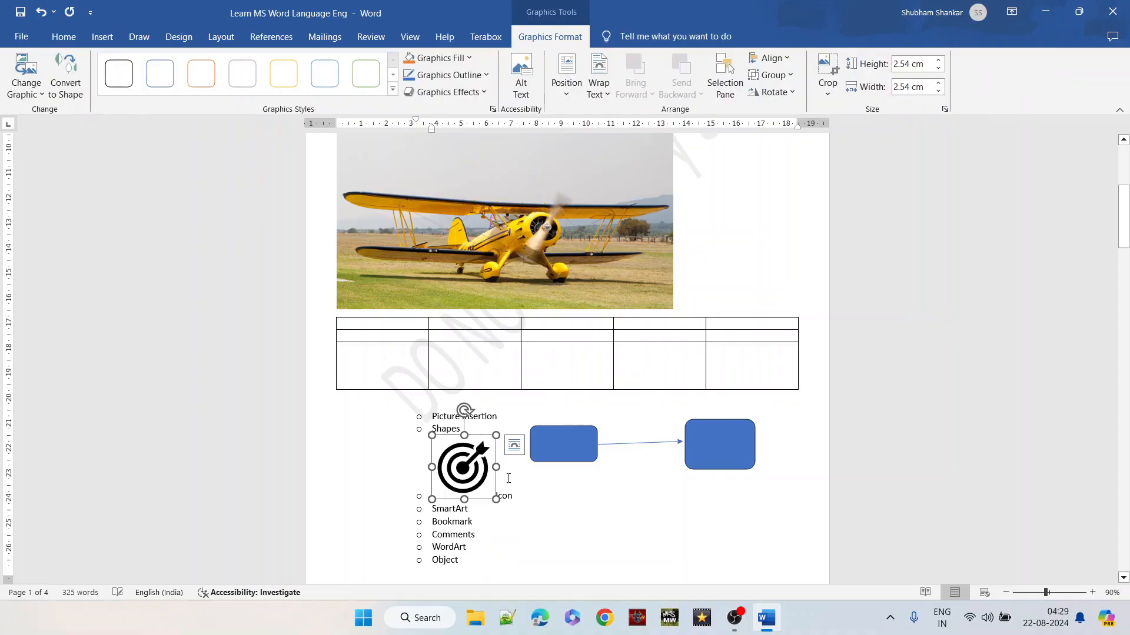
{"action": "left_click_drag", "start_coordinate": [480, 480], "coordinate": [610, 468]}
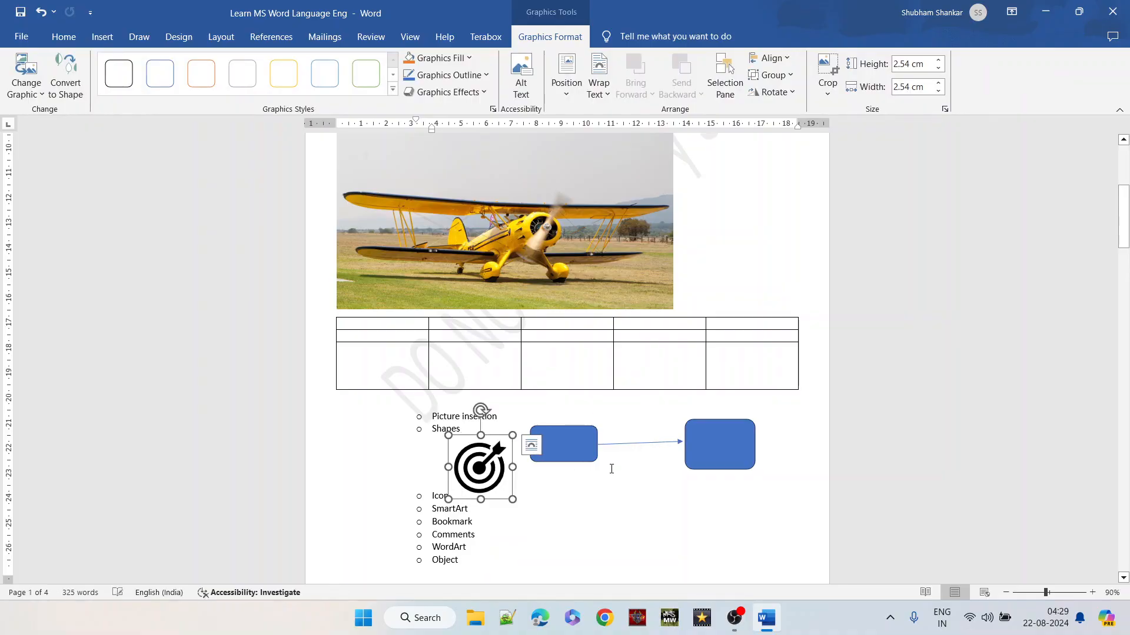
{"action": "key", "text": "ctrl+z"}
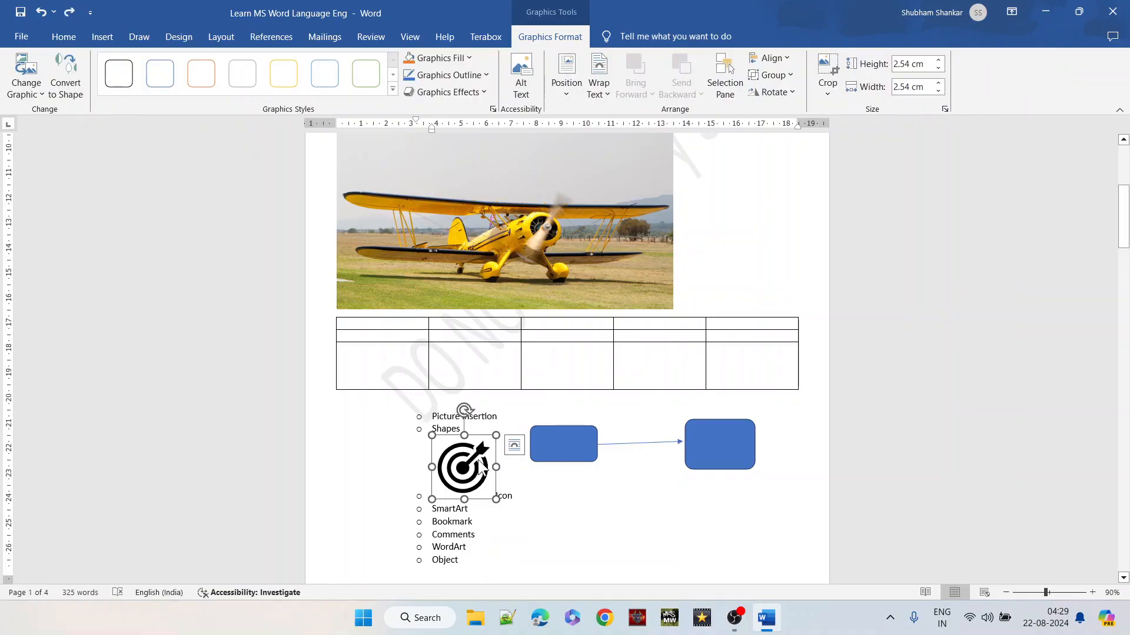
{"action": "left_click_drag", "start_coordinate": [471, 461], "coordinate": [546, 467]}
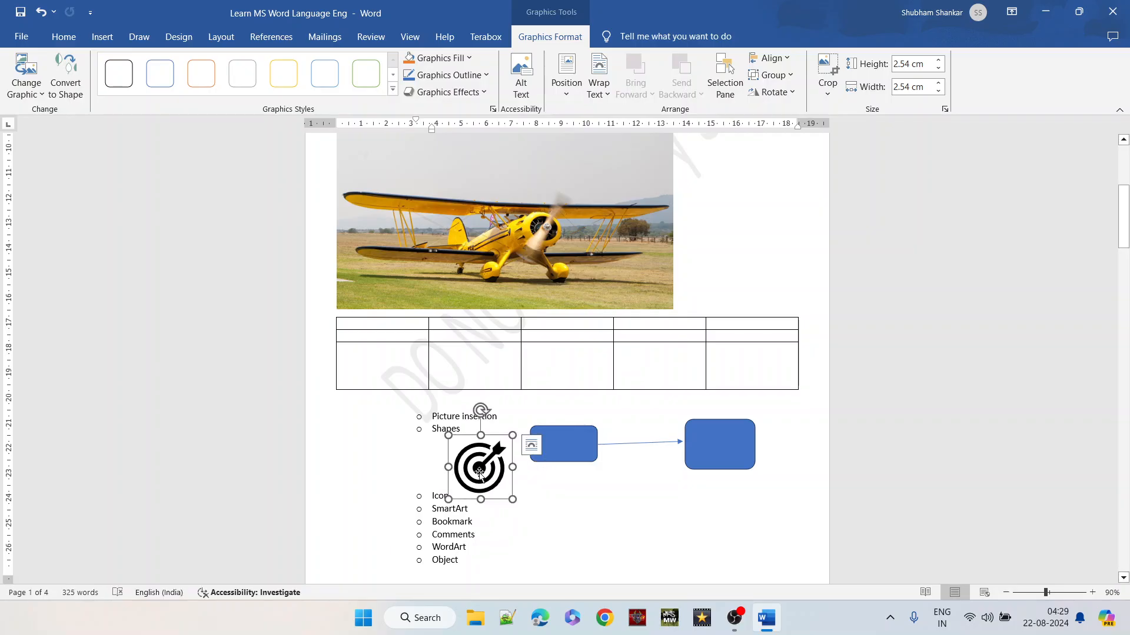
Add blank lines below the "SmartArt" item and insert a blue WordArt with a reflection there.
{"action": "left_click", "coordinate": [477, 507]}
{"action": "key", "text": "Return"}
{"action": "key", "text": "Return"}
{"action": "key", "text": "Return"}
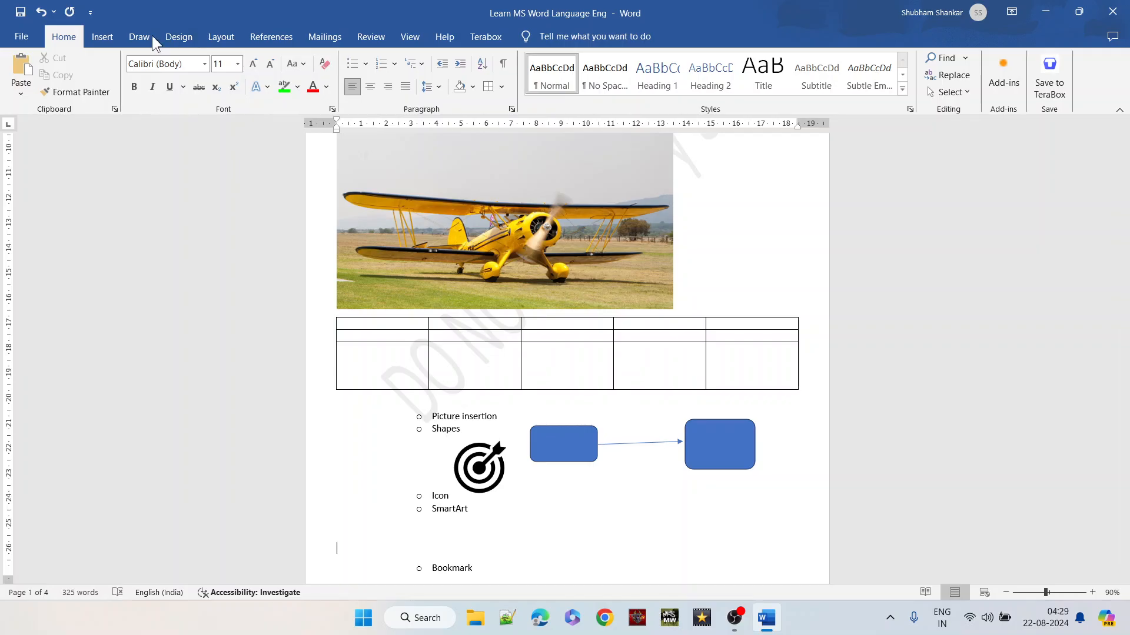
{"action": "left_click", "coordinate": [118, 35]}
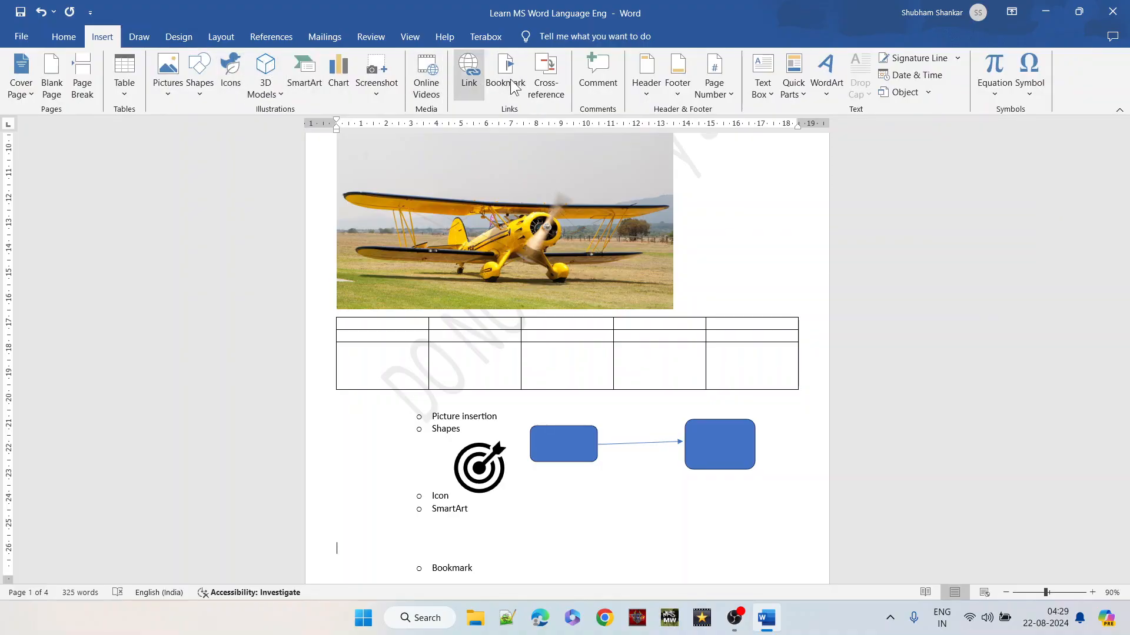
{"action": "left_click", "coordinate": [828, 88]}
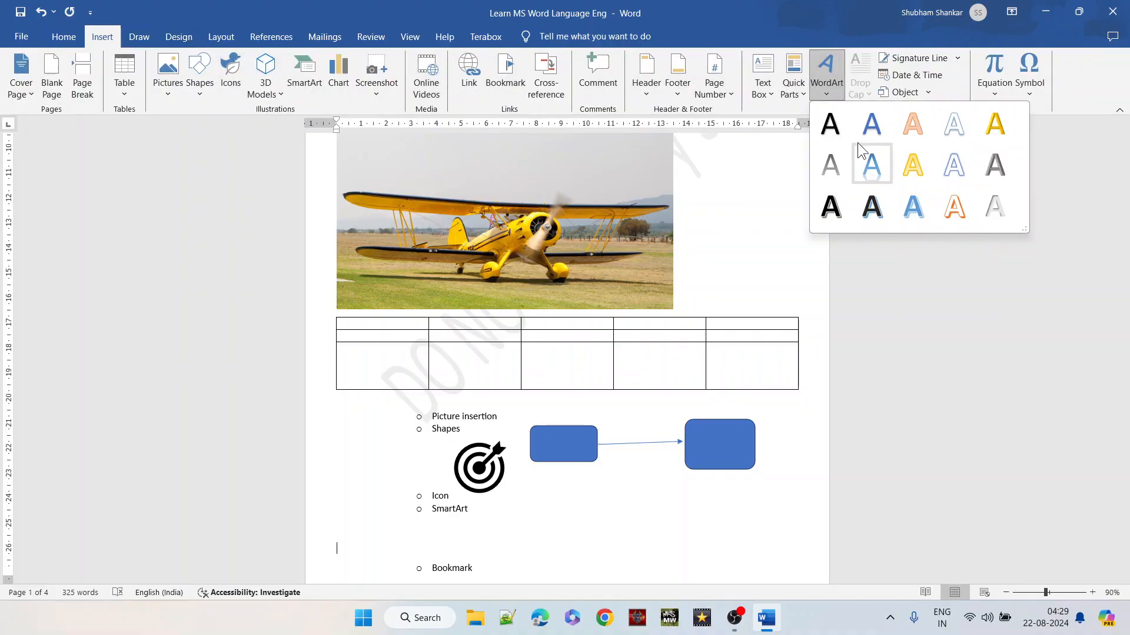
{"action": "left_click", "coordinate": [870, 161]}
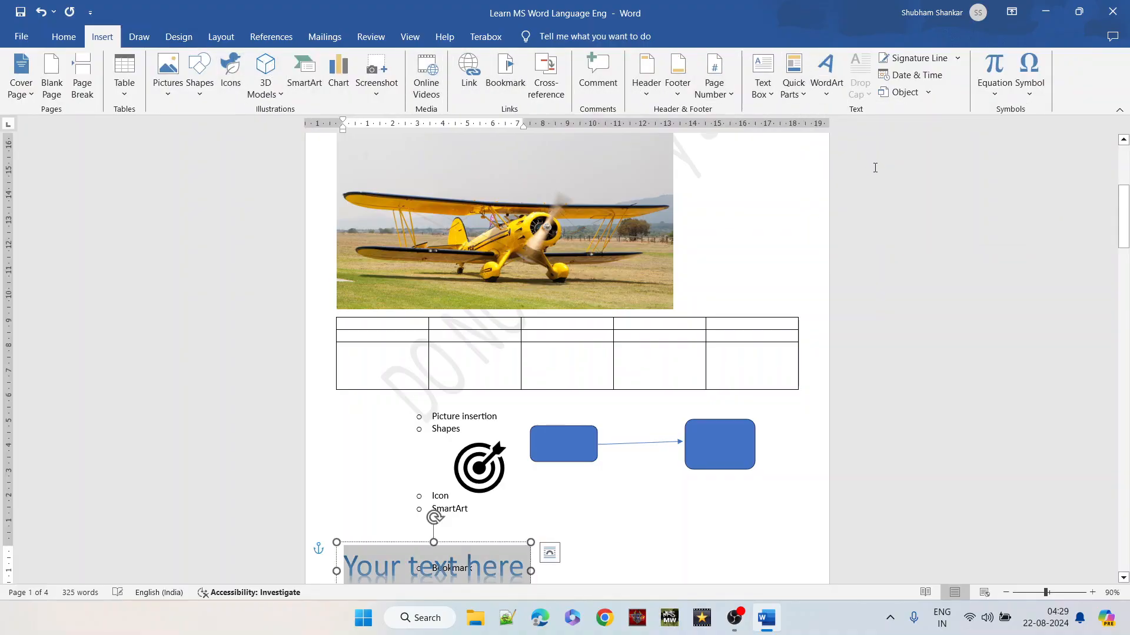
Replace the blue WordArt's placeholder text with "Learning MS Word" and move it beside the "SmartArt" item.
{"action": "scroll", "coordinate": [470, 422], "scroll_direction": "down", "scroll_amount": 5}
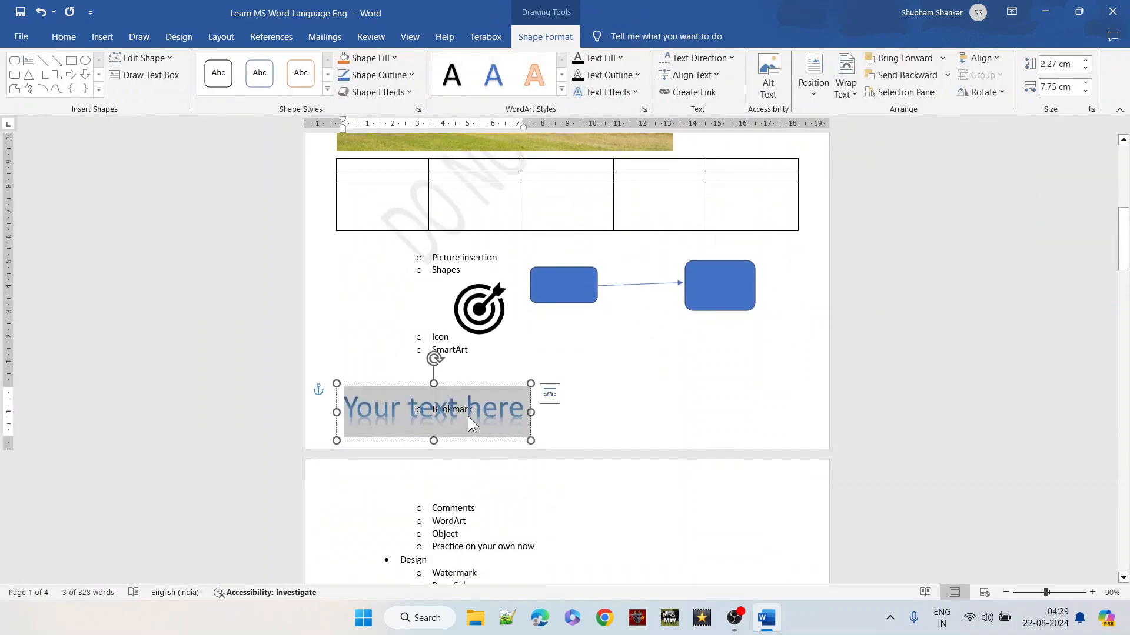
{"action": "type", "text": "Learn"}
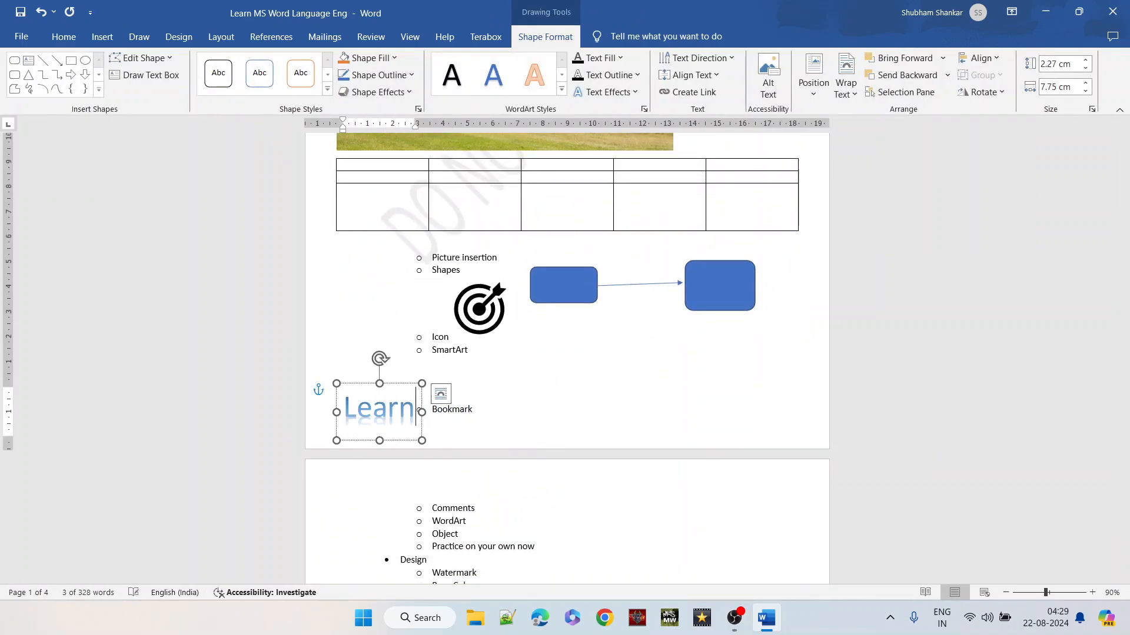
{"action": "type", "text": "ing W"}
{"action": "key", "text": "BackSpace"}
{"action": "type", "text": "MS "}
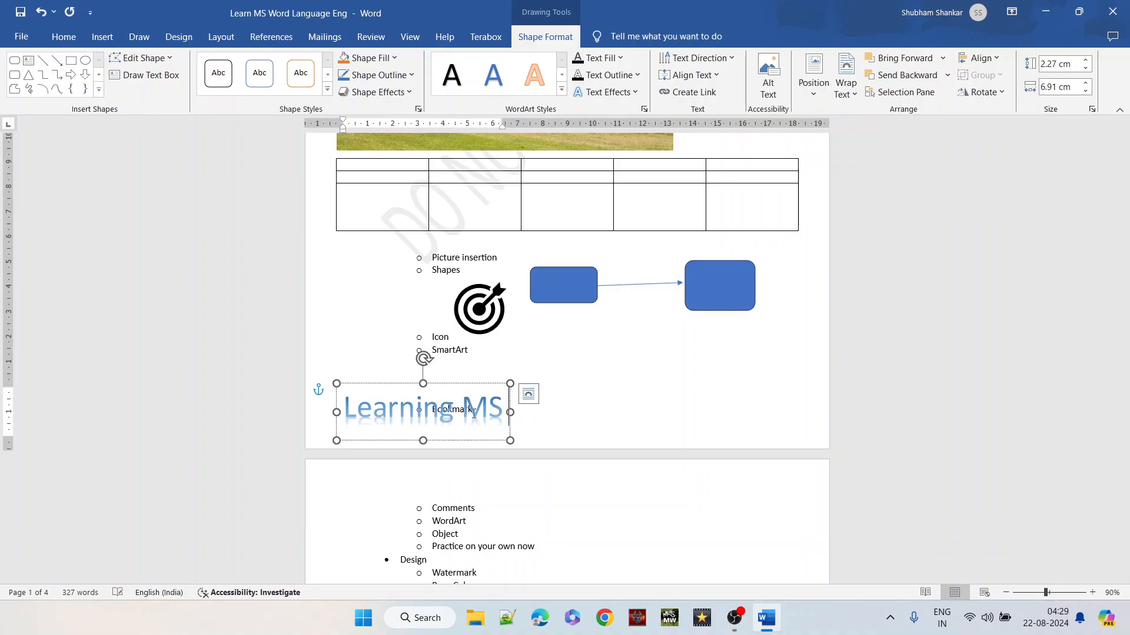
{"action": "type", "text": "Word"}
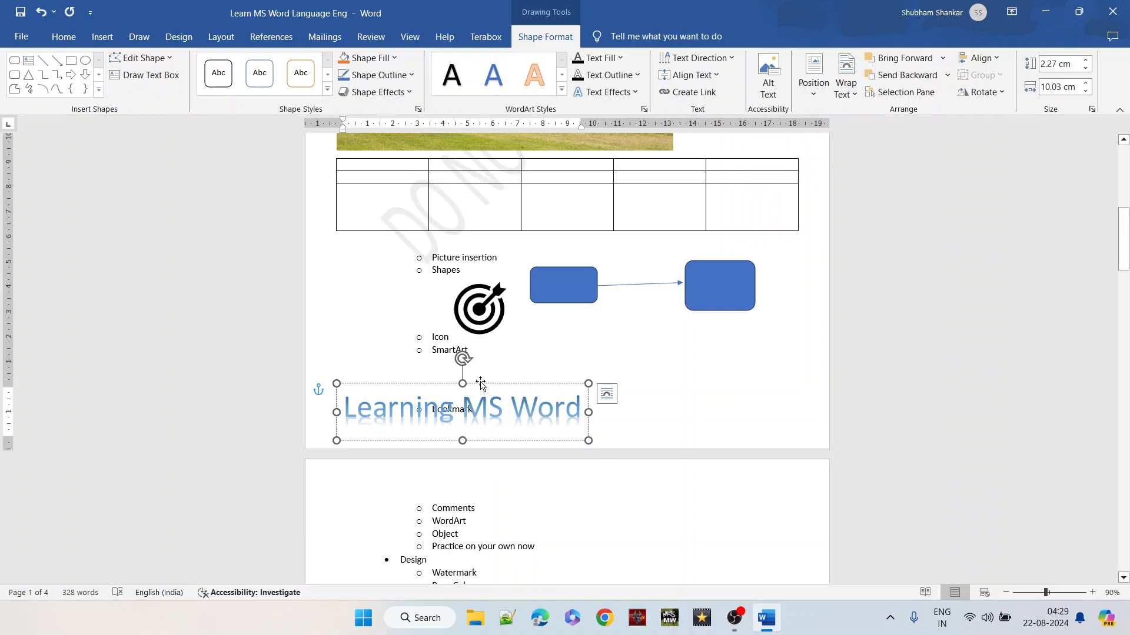
{"action": "left_click_drag", "start_coordinate": [481, 383], "coordinate": [659, 332]}
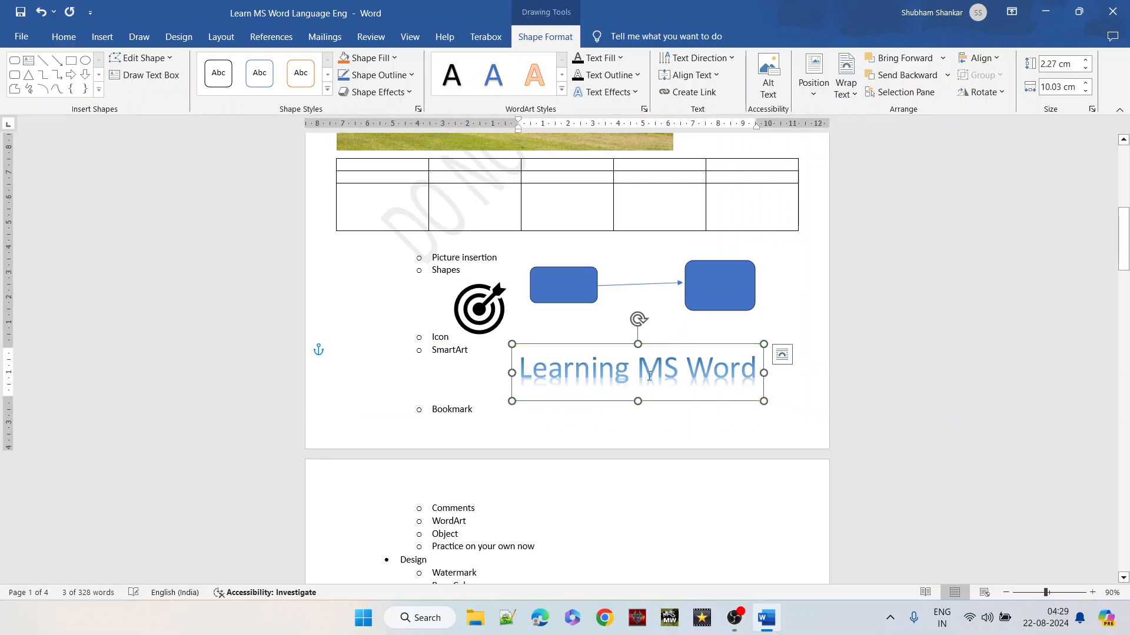
Insert a yellow-outlined WordArt at the "SmartArt" item reading "Learning MS Word with Super computer" and move it up over the table.
{"action": "left_click", "coordinate": [487, 356]}
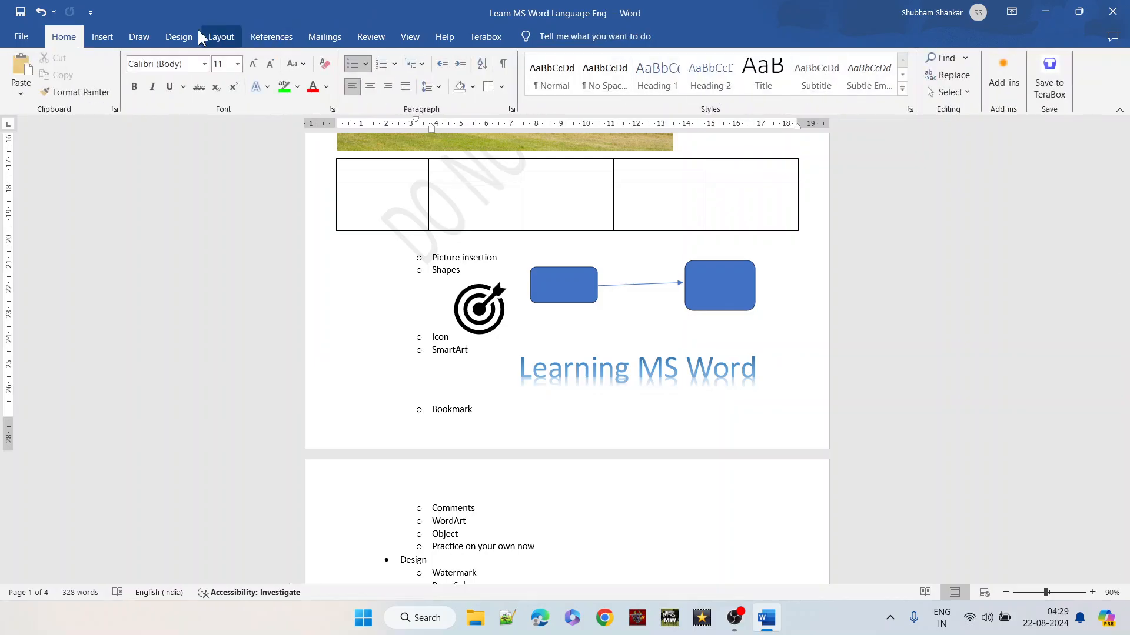
{"action": "left_click", "coordinate": [102, 37]}
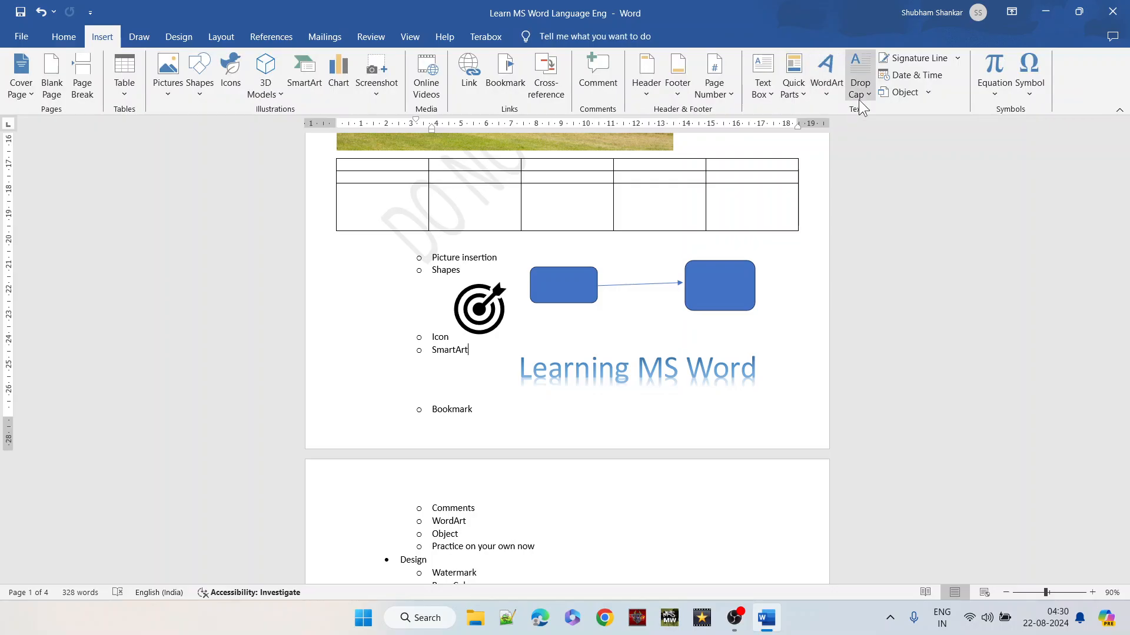
{"action": "left_click", "coordinate": [815, 96]}
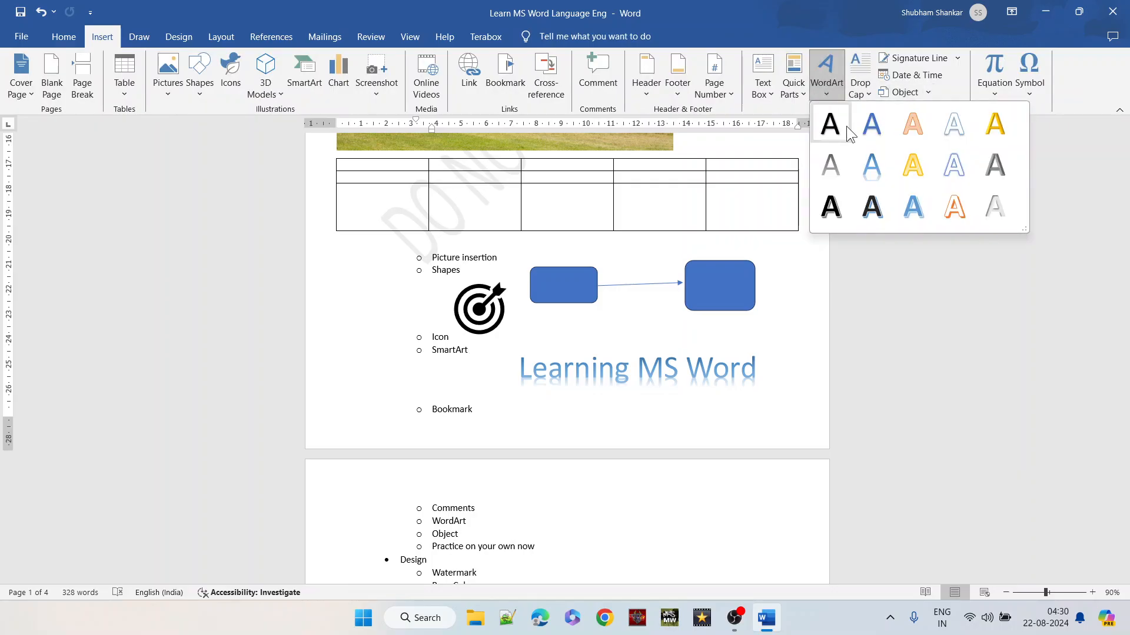
{"action": "left_click", "coordinate": [906, 162]}
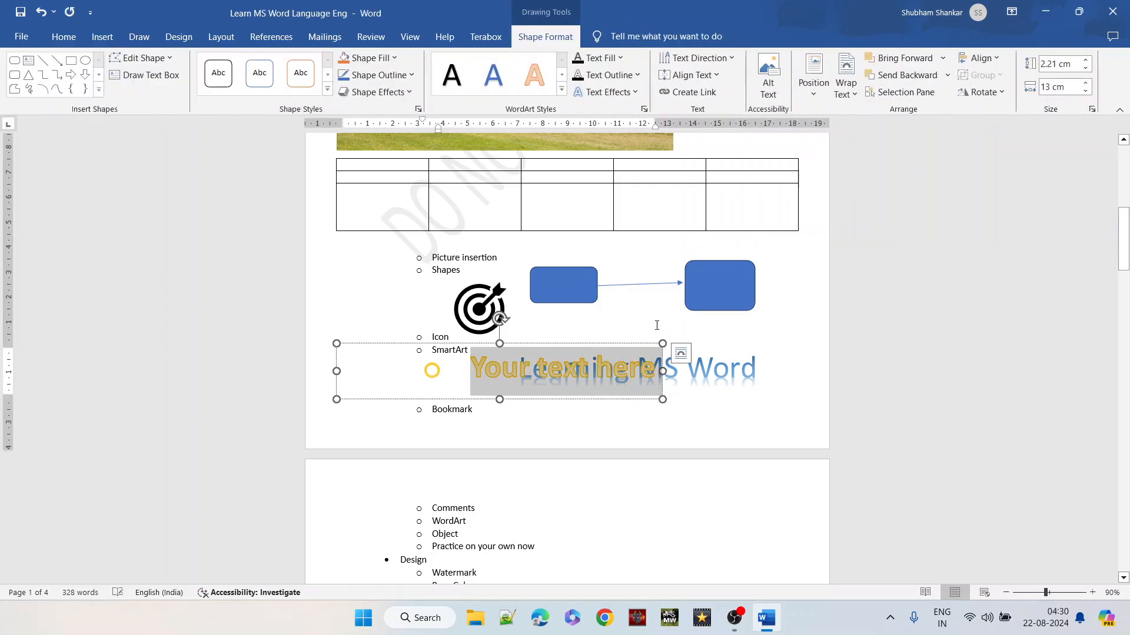
{"action": "type", "text": "Learn"}
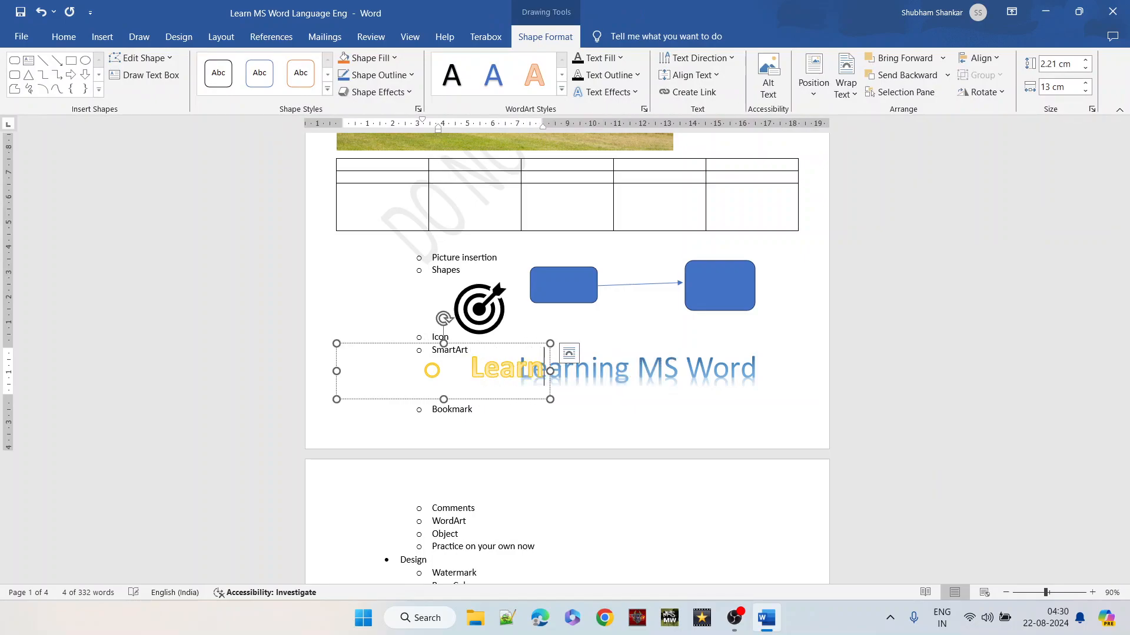
{"action": "type", "text": "ing MS Word"}
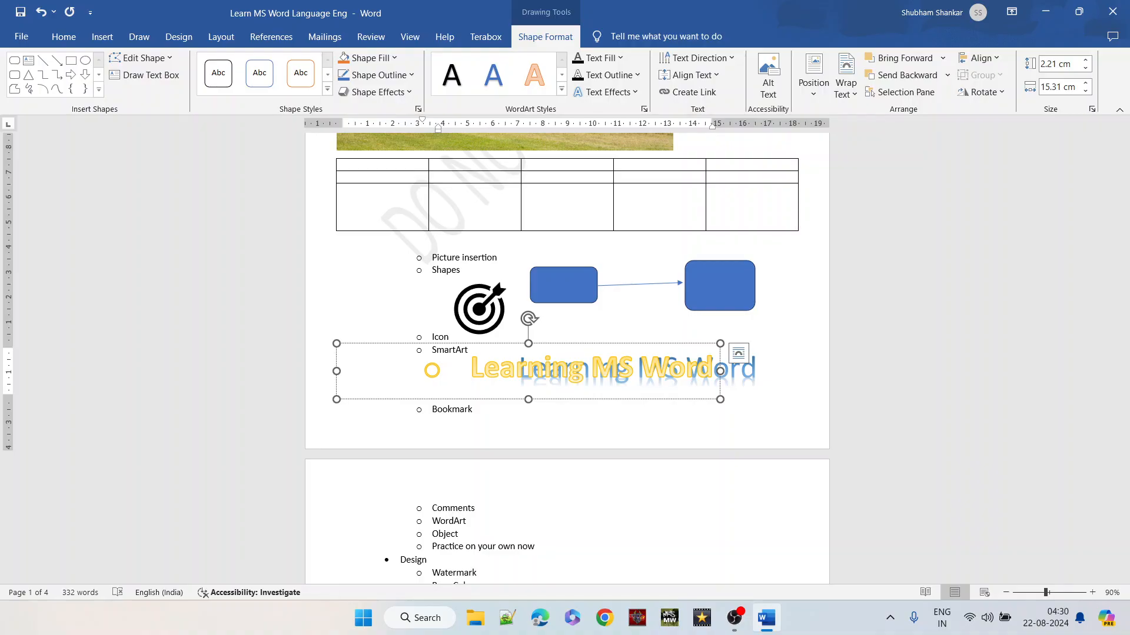
{"action": "type", "text": " with Sup"}
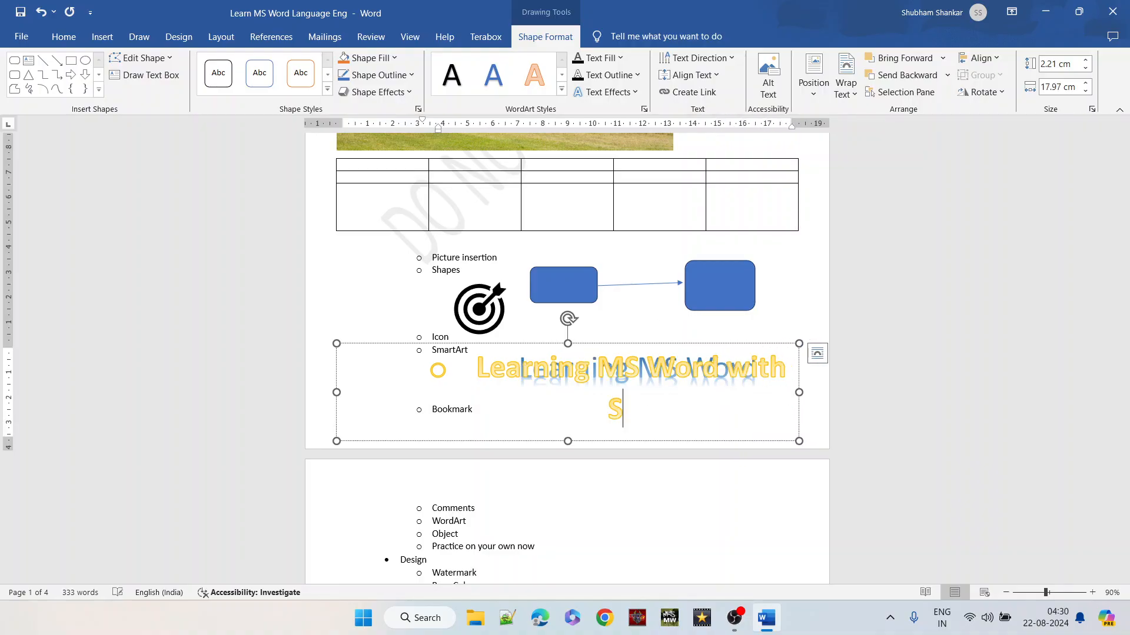
{"action": "type", "text": "er compi"}
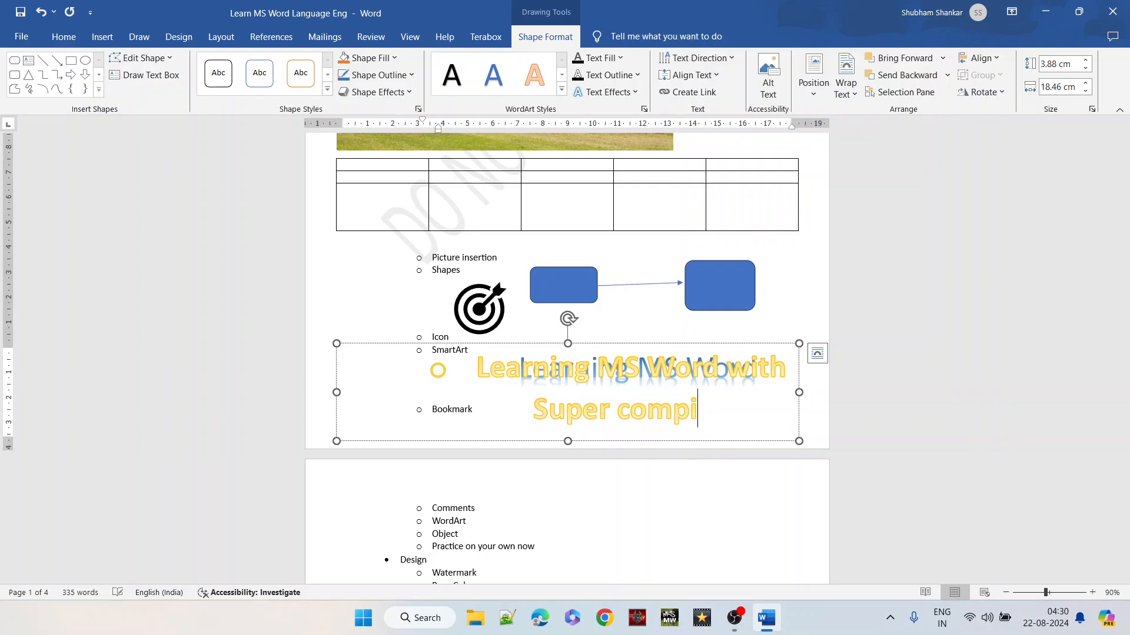
{"action": "key", "text": "BackSpace"}
{"action": "type", "text": "u"}
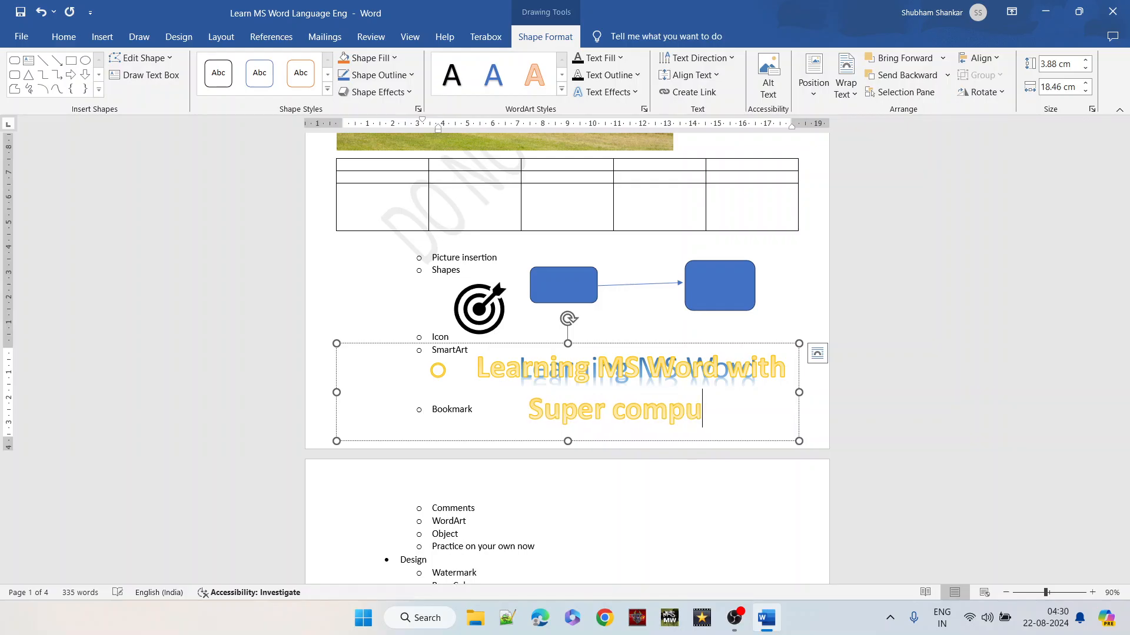
{"action": "type", "text": "ter"}
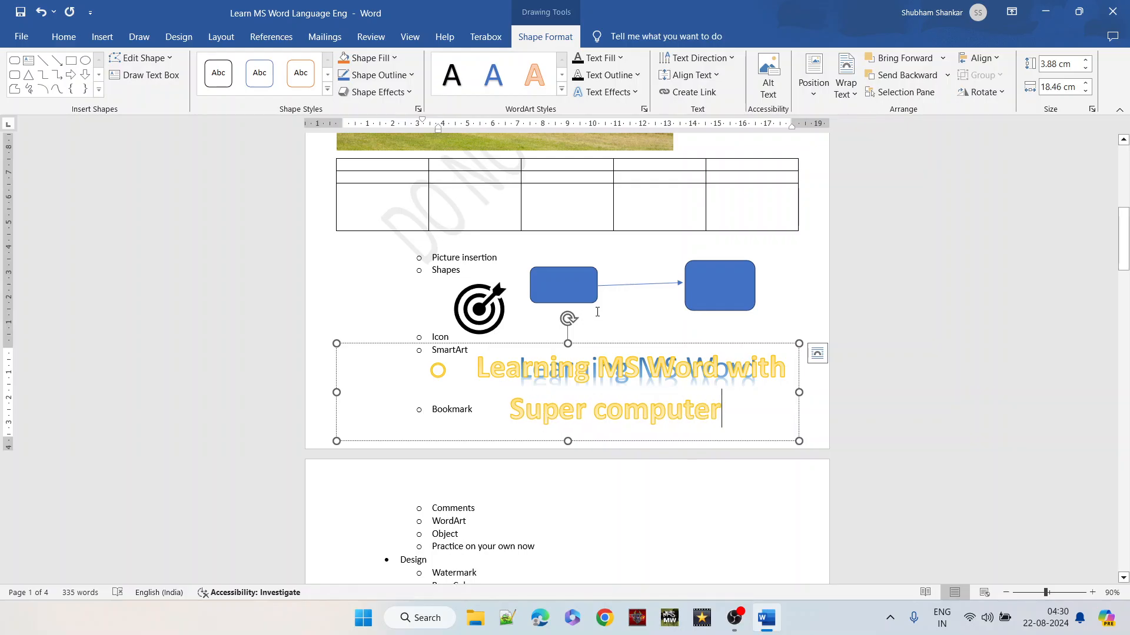
{"action": "left_click_drag", "start_coordinate": [629, 225], "coordinate": [607, 170]}
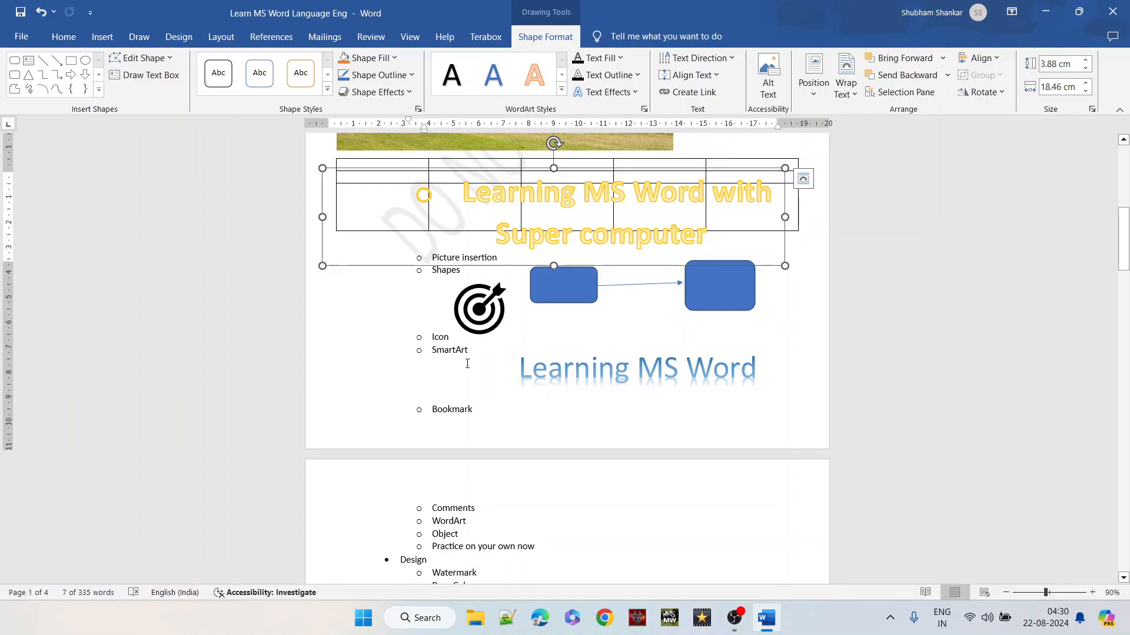
Add a bookmark named "Takemetoreviewword" to the word "Review" under the Expert - Level 3 heading.
{"action": "left_click", "coordinate": [469, 412]}
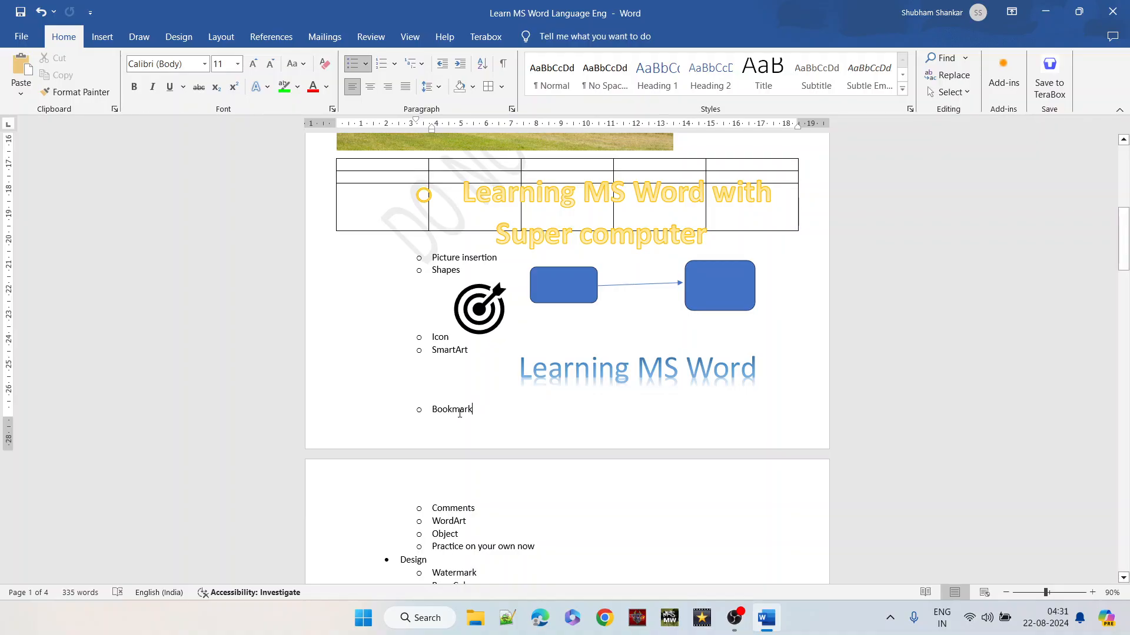
{"action": "scroll", "coordinate": [459, 413], "scroll_direction": "down", "scroll_amount": 8}
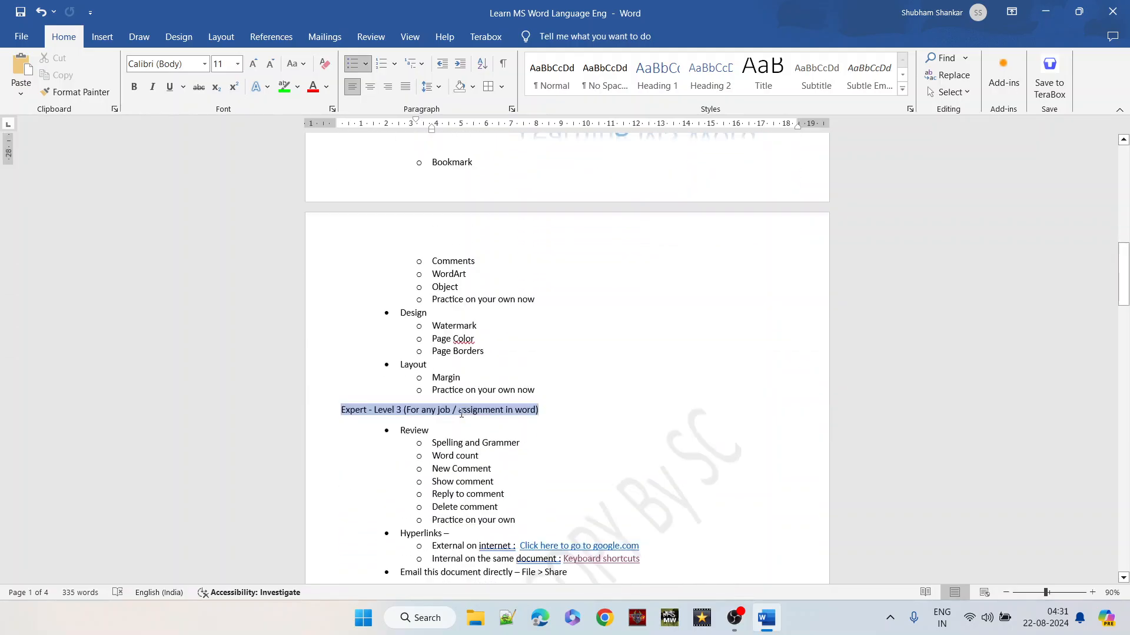
{"action": "double_click", "coordinate": [420, 391]}
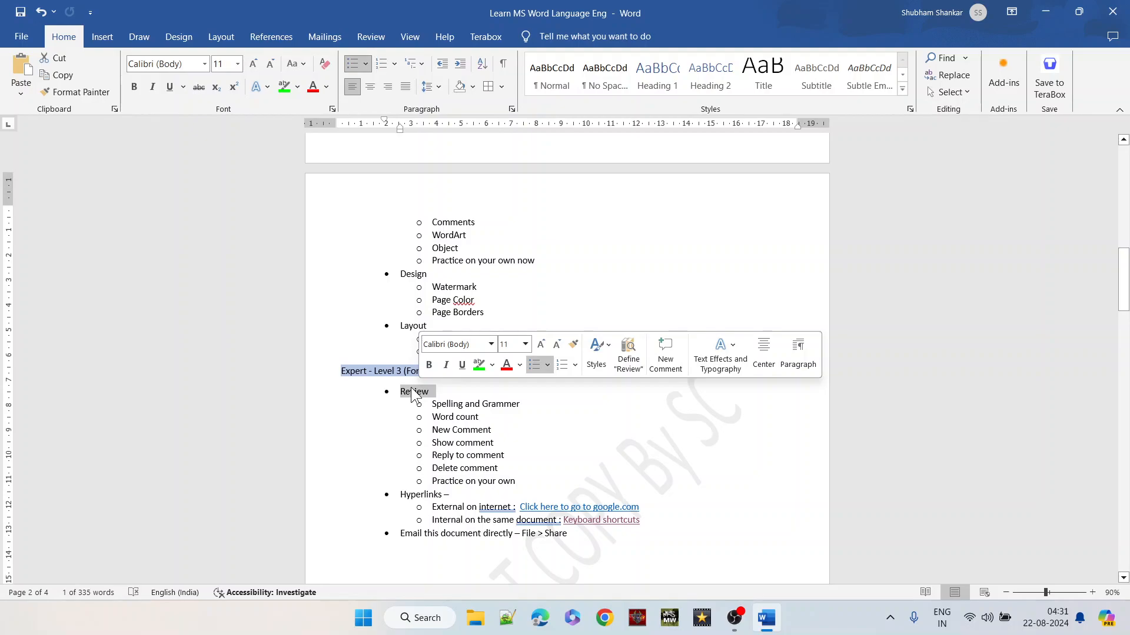
{"action": "left_click", "coordinate": [119, 42]}
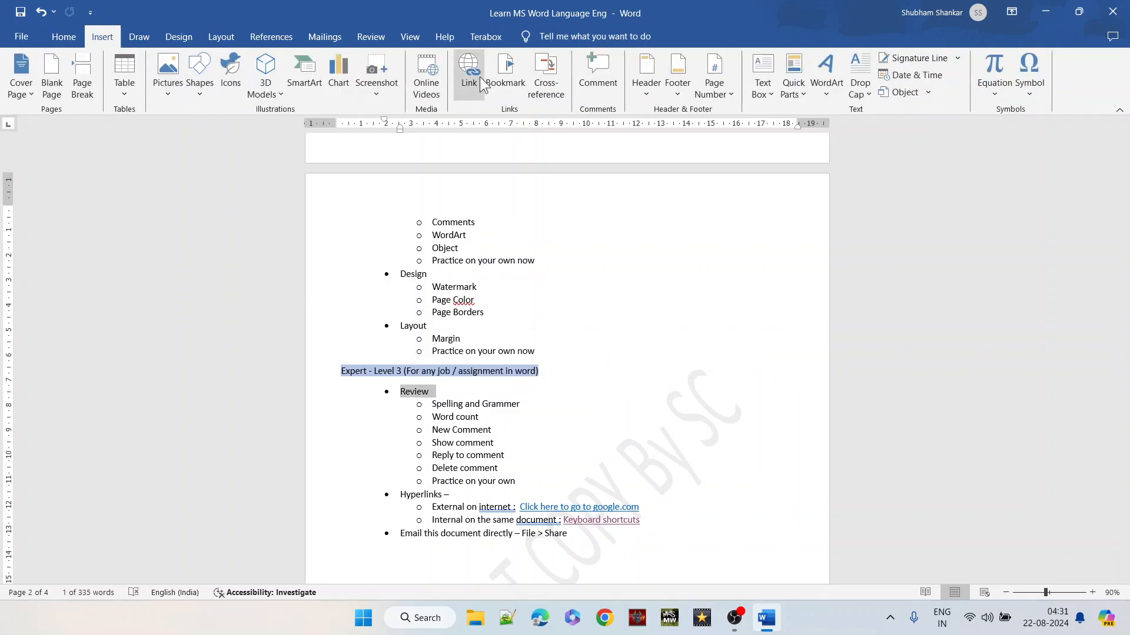
{"action": "left_click", "coordinate": [503, 74]}
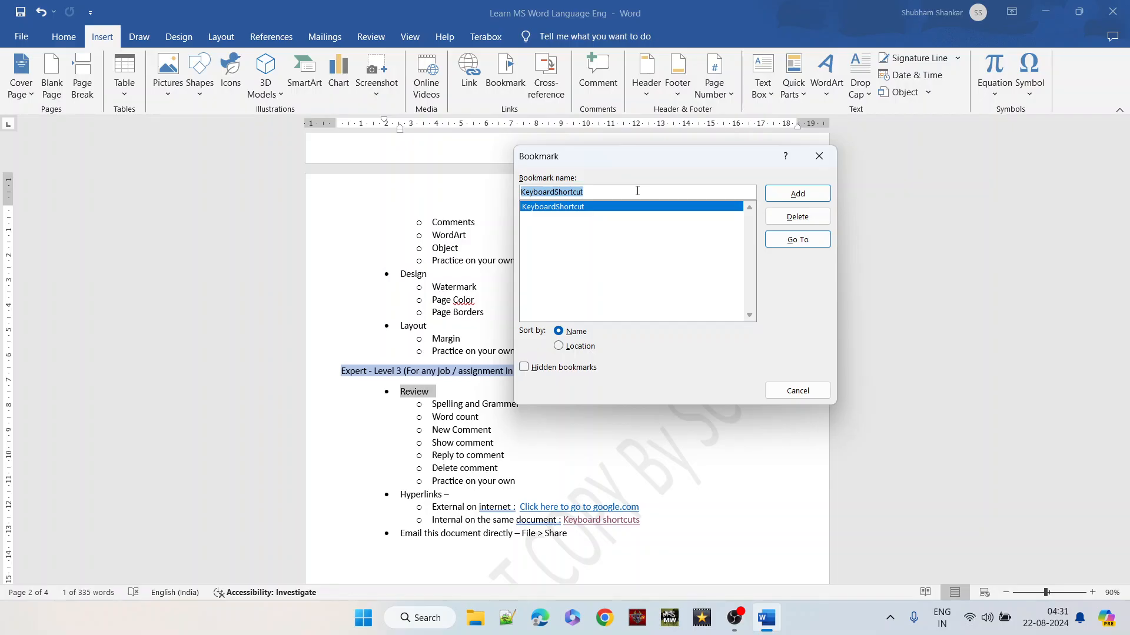
{"action": "type", "text": "Take"}
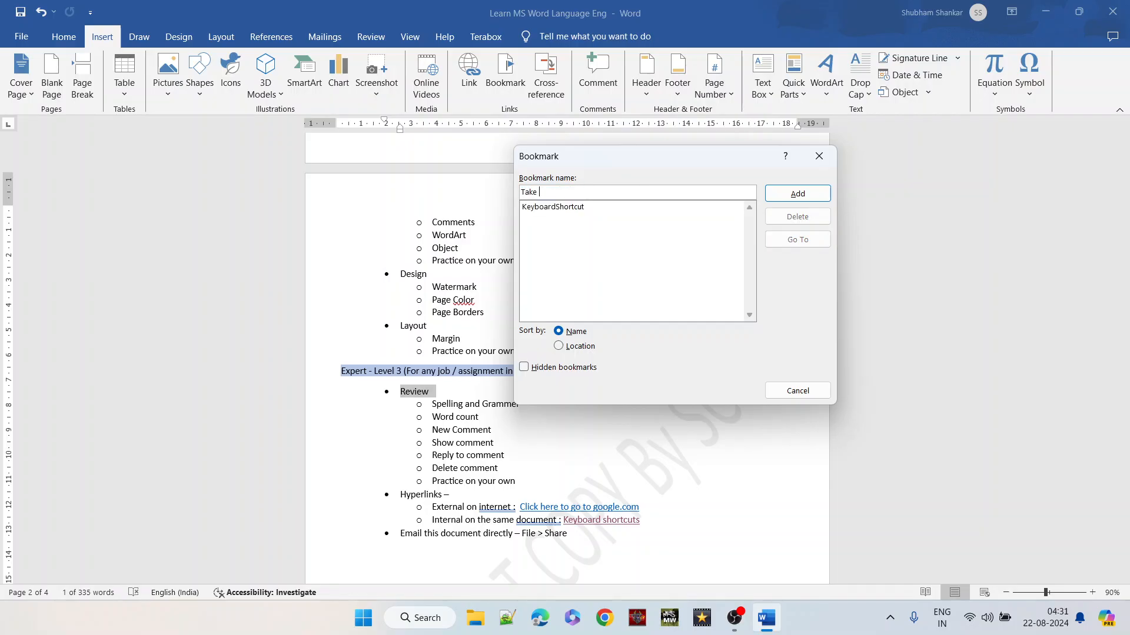
{"action": "type", "text": "metoreviewword"}
{"action": "left_click", "coordinate": [797, 196]}
From the start of the document, go to the "Takemetoreviewword" bookmark and close the bookmark dialog.
{"action": "scroll", "coordinate": [640, 291], "scroll_direction": "up", "scroll_amount": 15}
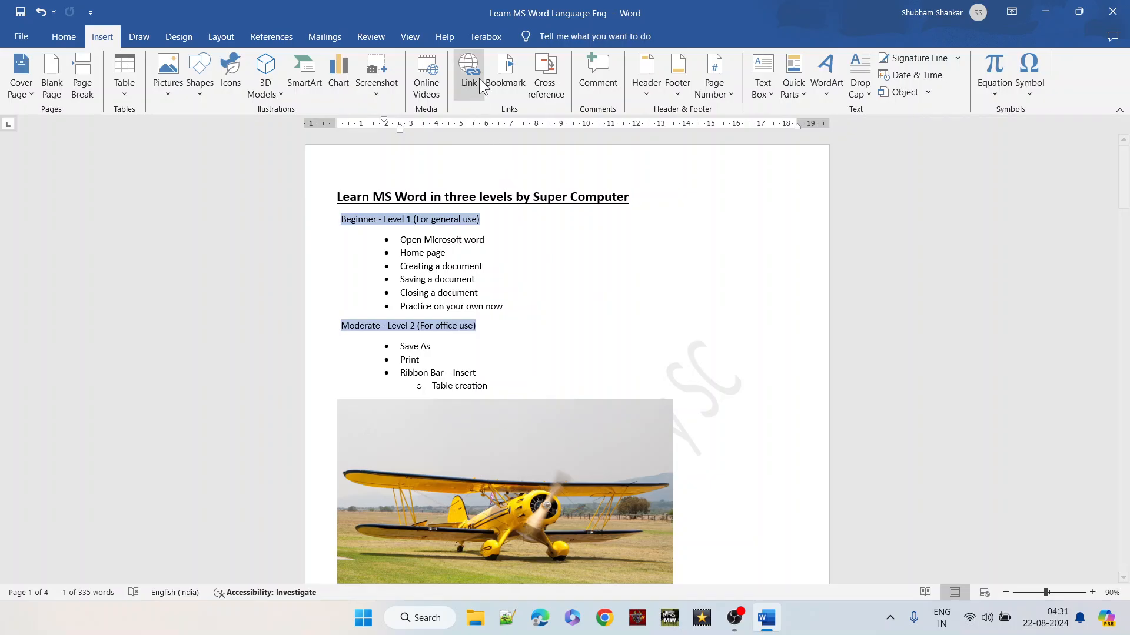
{"action": "left_click", "coordinate": [504, 70]}
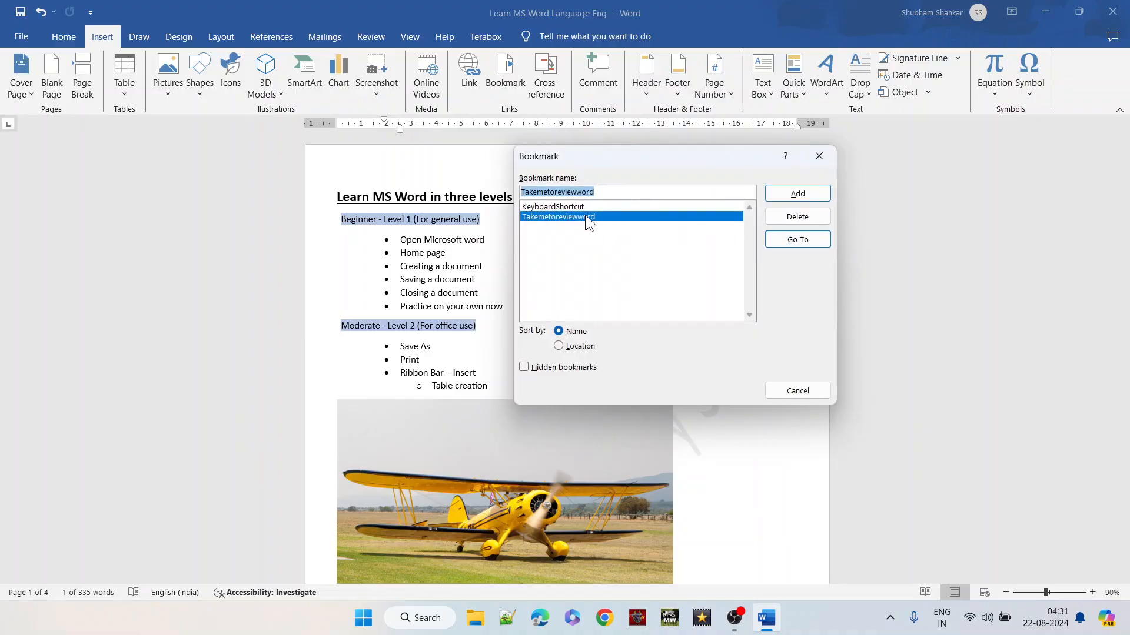
{"action": "left_click", "coordinate": [585, 206]}
{"action": "left_click", "coordinate": [590, 217]}
{"action": "left_click", "coordinate": [781, 243]}
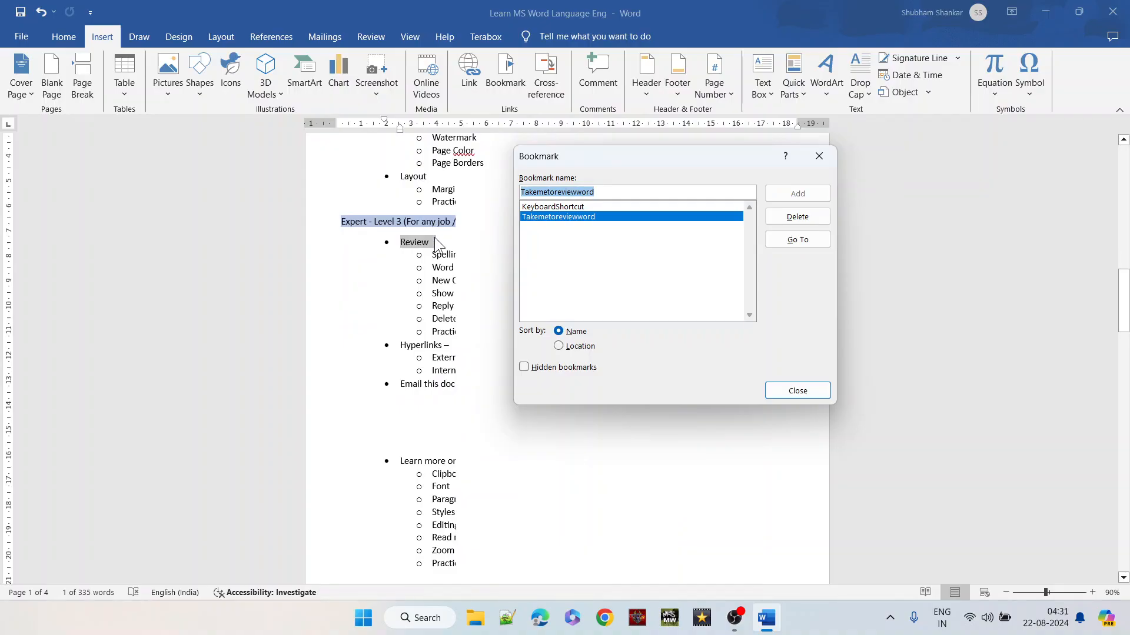
{"action": "left_click", "coordinate": [820, 156]}
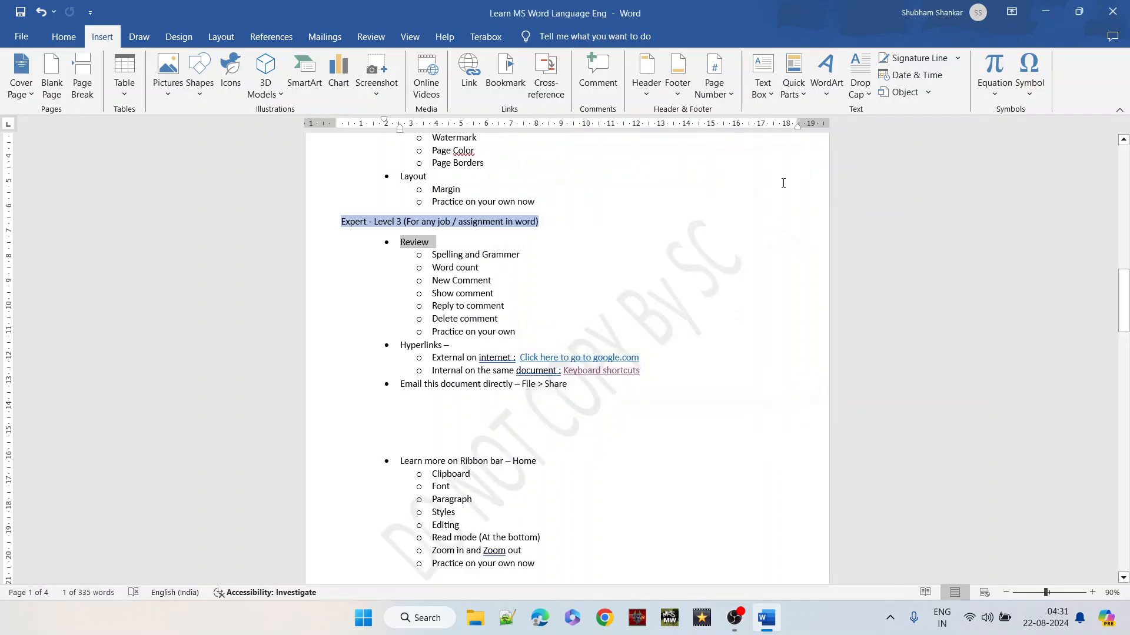
Return to the Insert topics and place the text cursor at the "Comments" item on the second page.
{"action": "scroll", "coordinate": [578, 283], "scroll_direction": "up", "scroll_amount": 8}
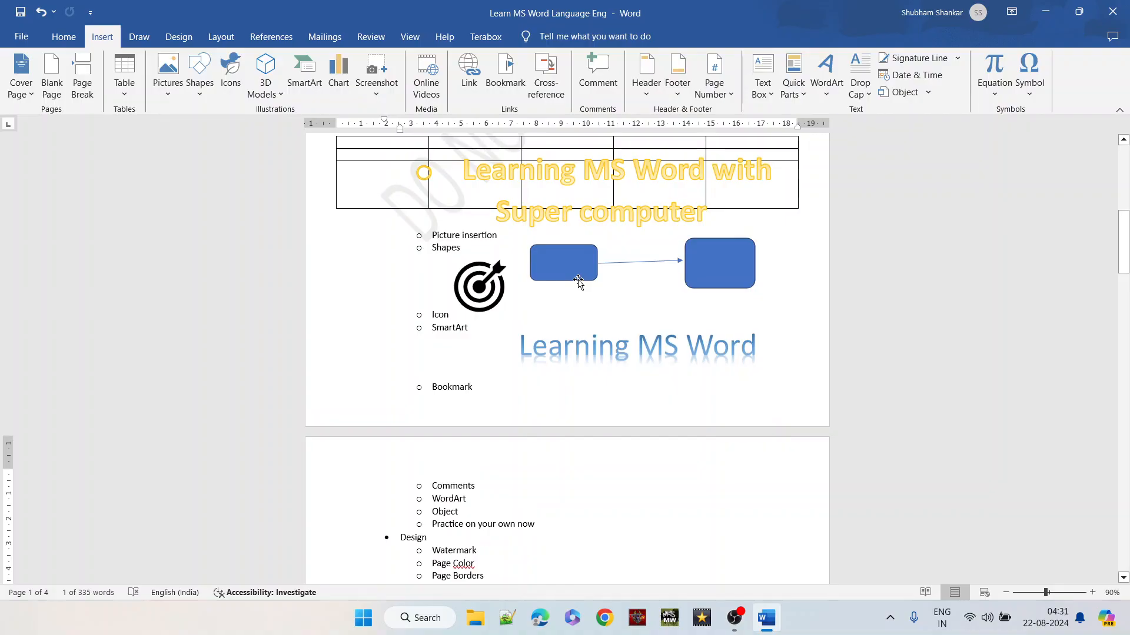
{"action": "scroll", "coordinate": [579, 282], "scroll_direction": "down", "scroll_amount": 1}
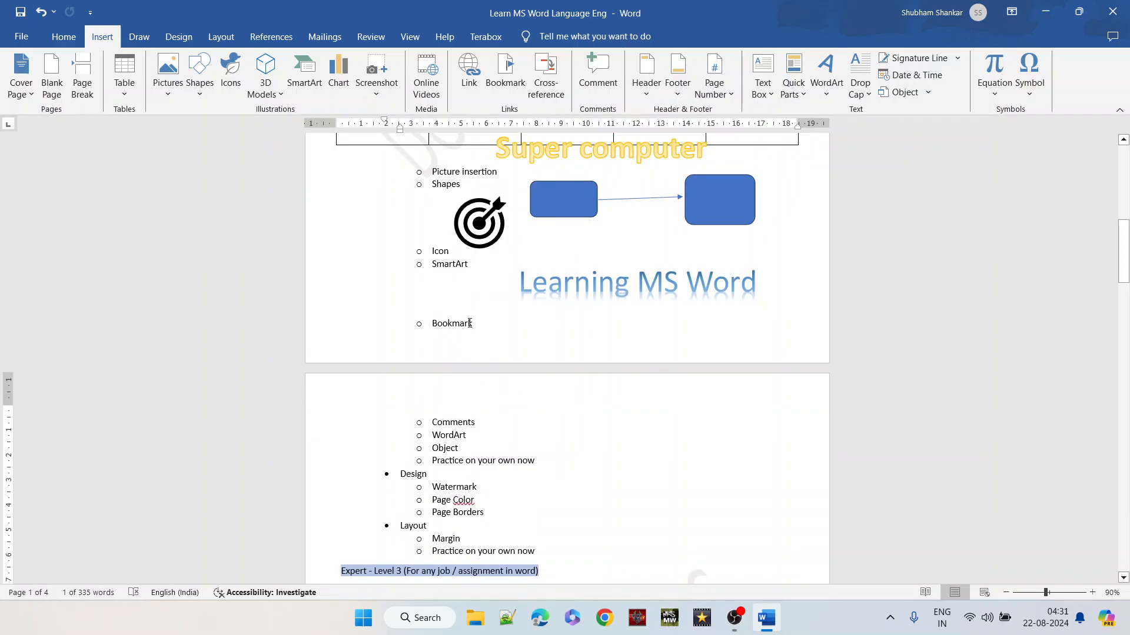
{"action": "double_click", "coordinate": [465, 419]}
{"action": "left_click", "coordinate": [466, 431]}
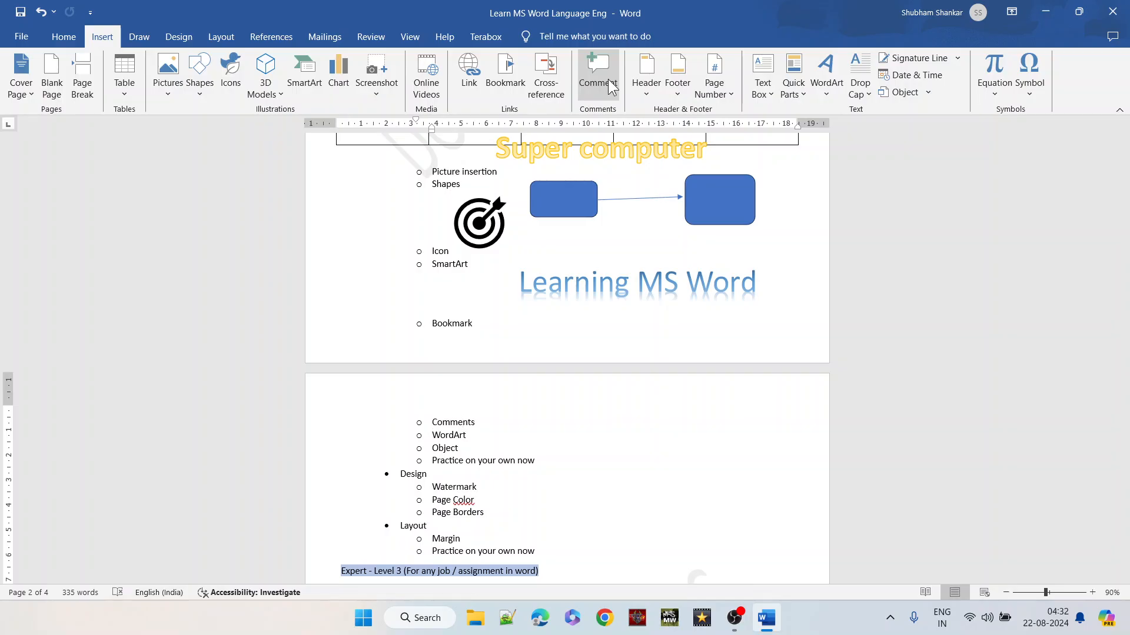
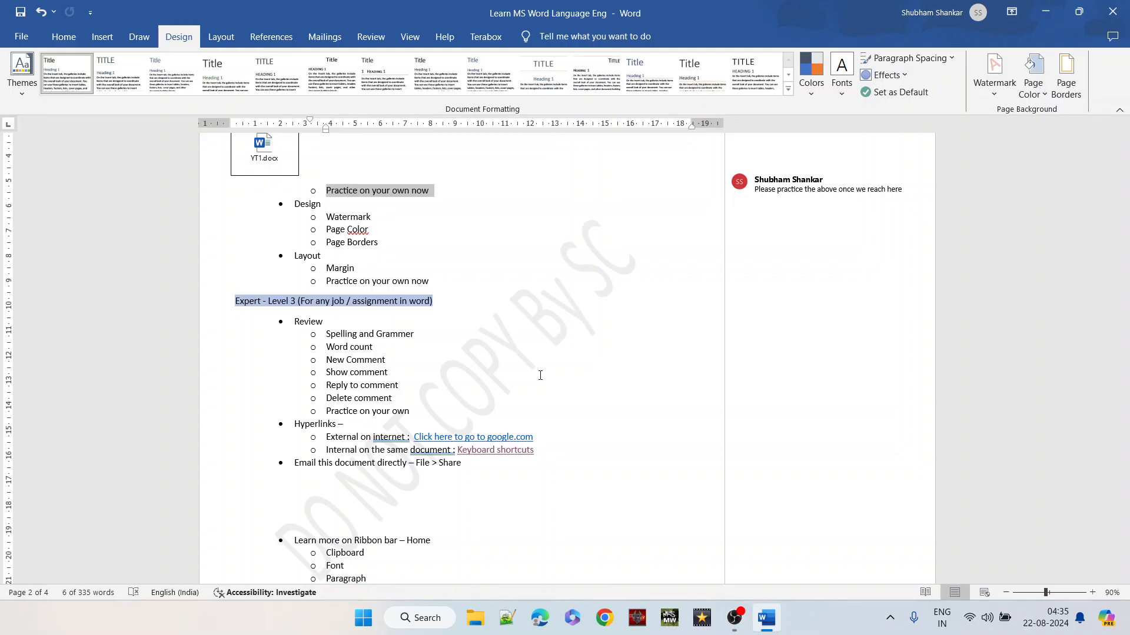
{"action": "left_click", "coordinate": [992, 94]}
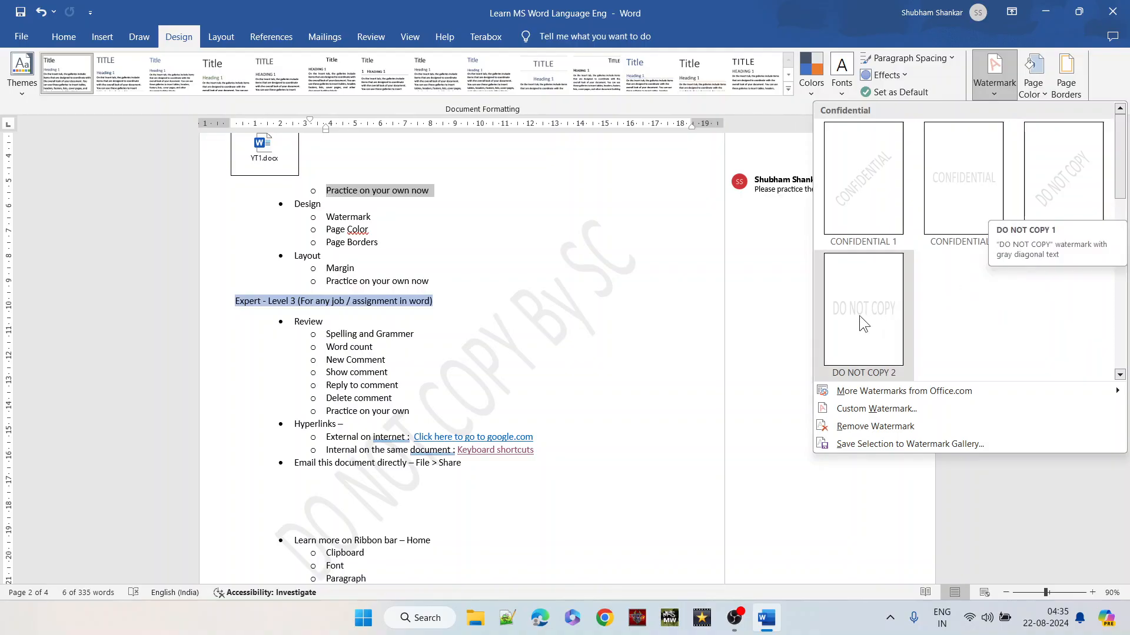
{"action": "left_click", "coordinate": [898, 413]}
{"action": "left_click", "coordinate": [869, 383]}
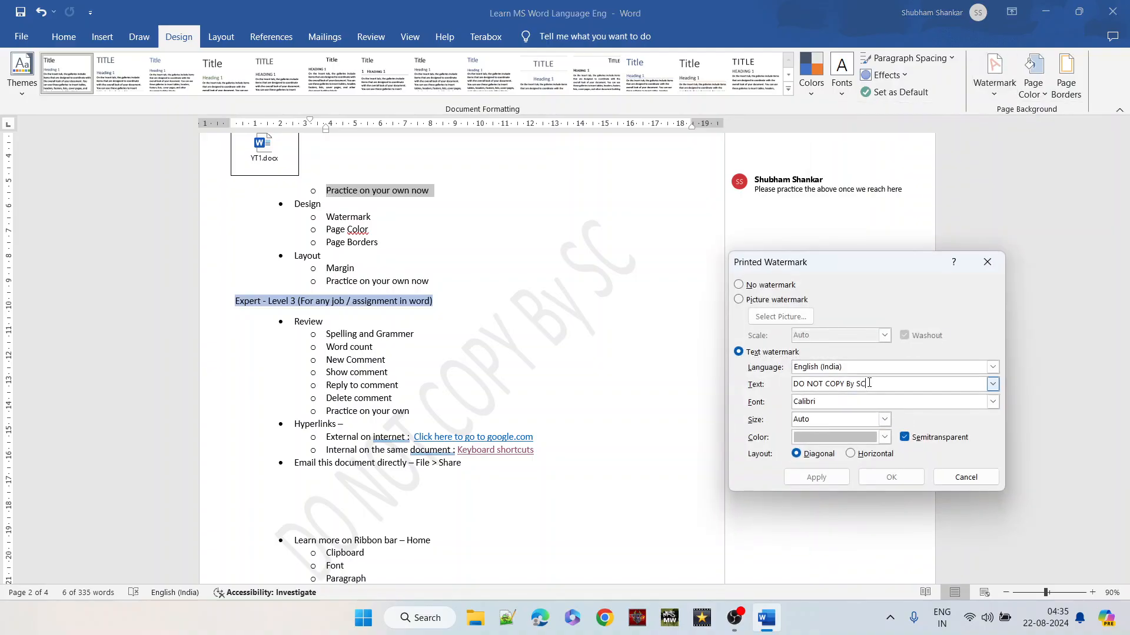
{"action": "left_click_drag", "start_coordinate": [869, 383], "coordinate": [847, 383]}
{"action": "type", "text": "for"}
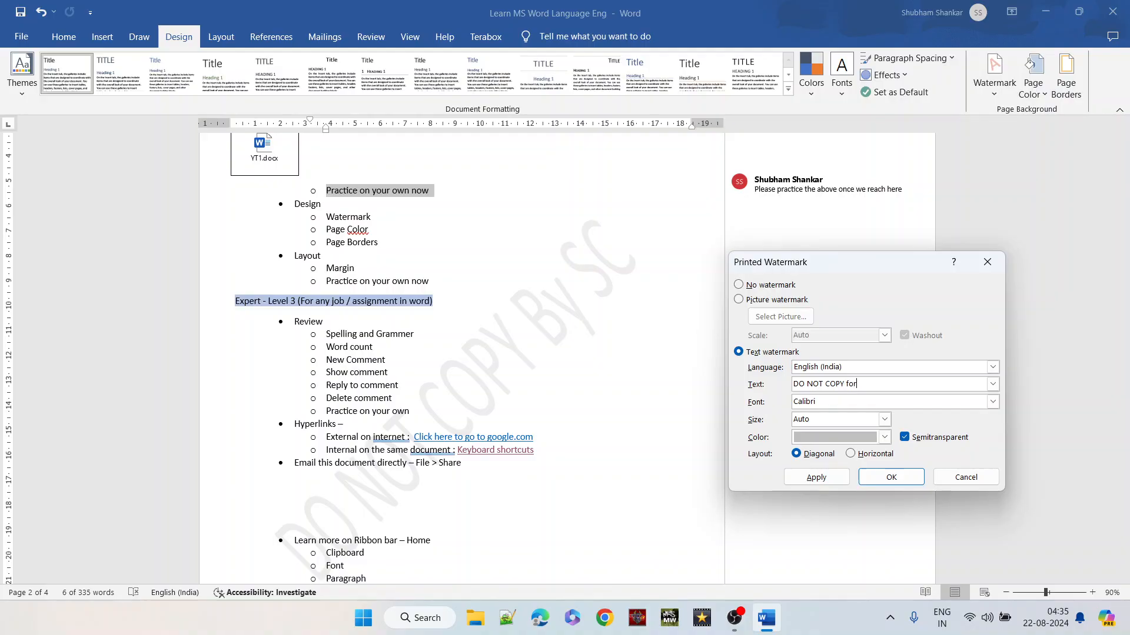
{"action": "type", "text": " You tube"}
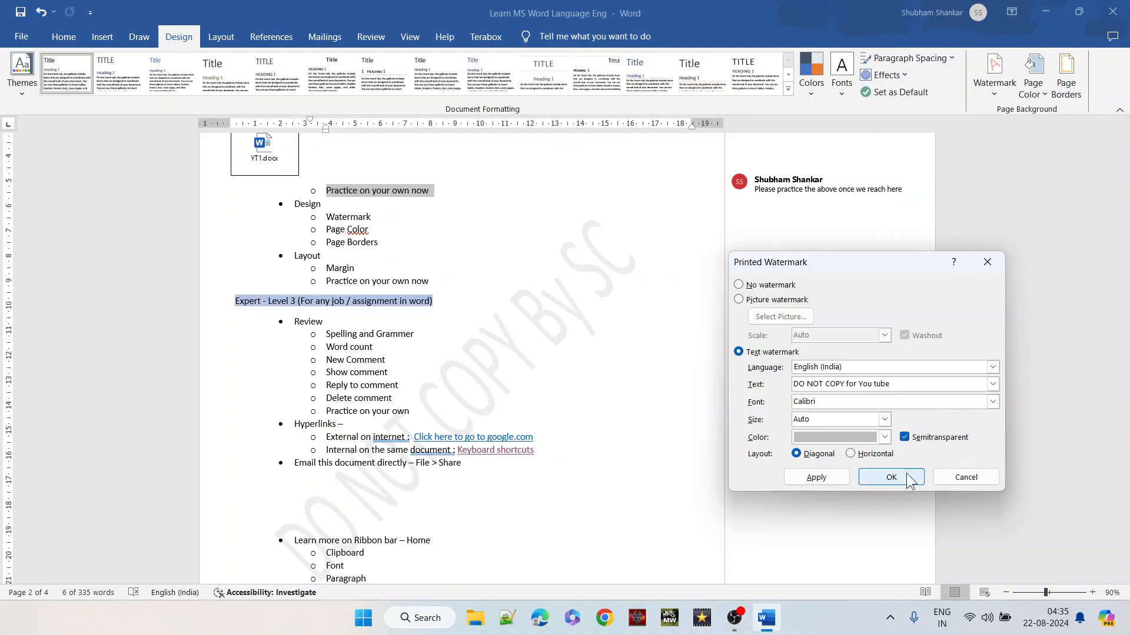
{"action": "left_click", "coordinate": [824, 401]}
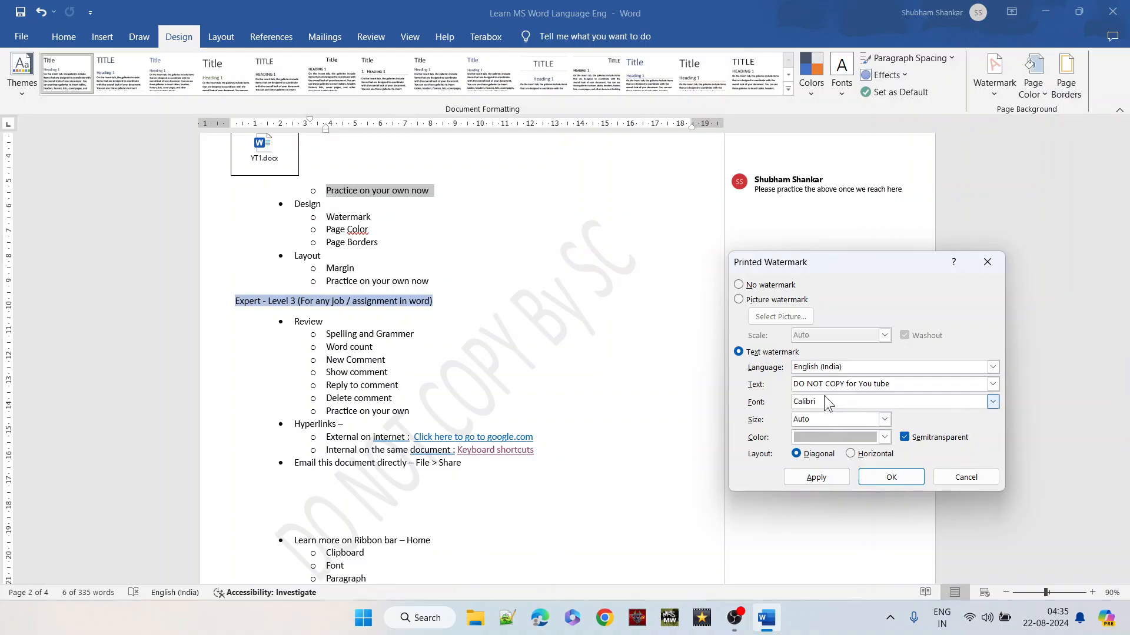
{"action": "left_click", "coordinate": [992, 402]}
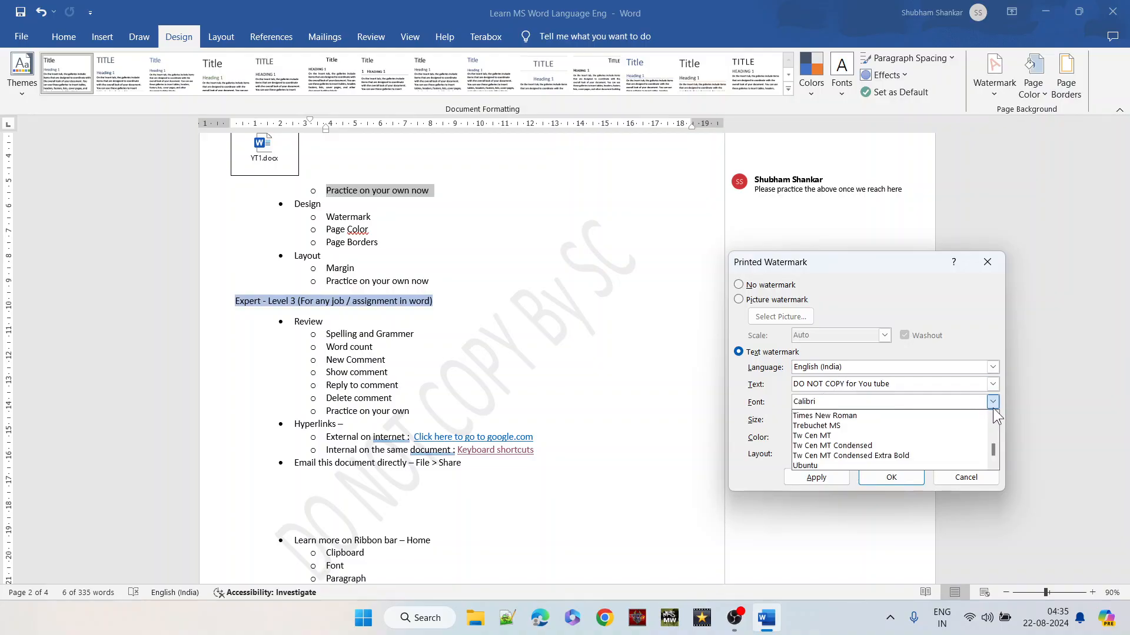
{"action": "left_click", "coordinate": [866, 426]}
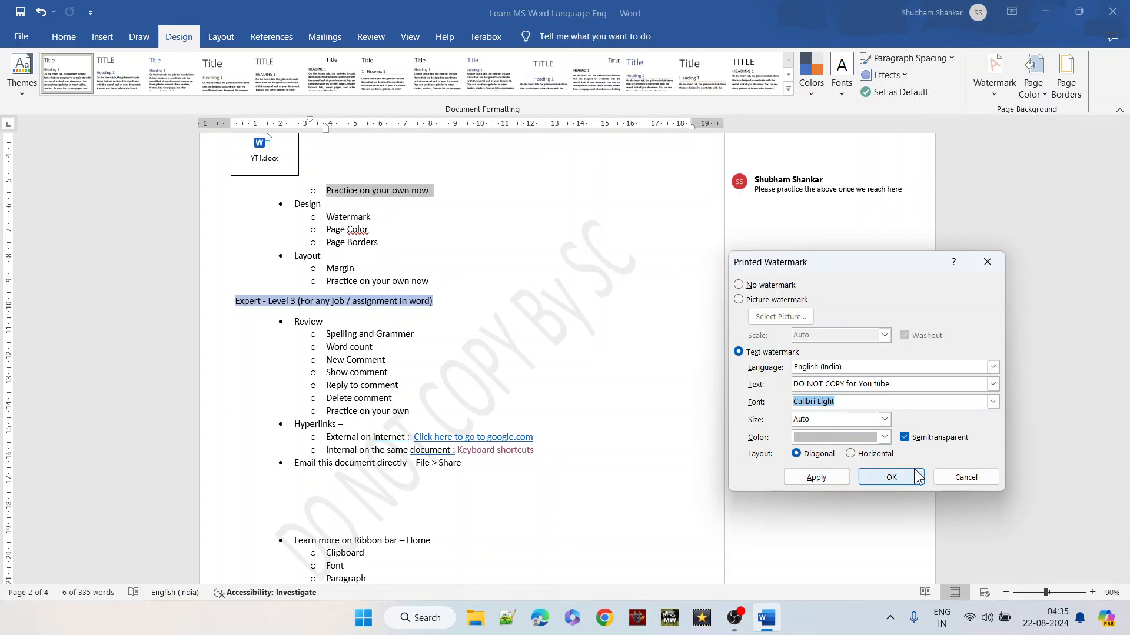
{"action": "left_click", "coordinate": [955, 477]}
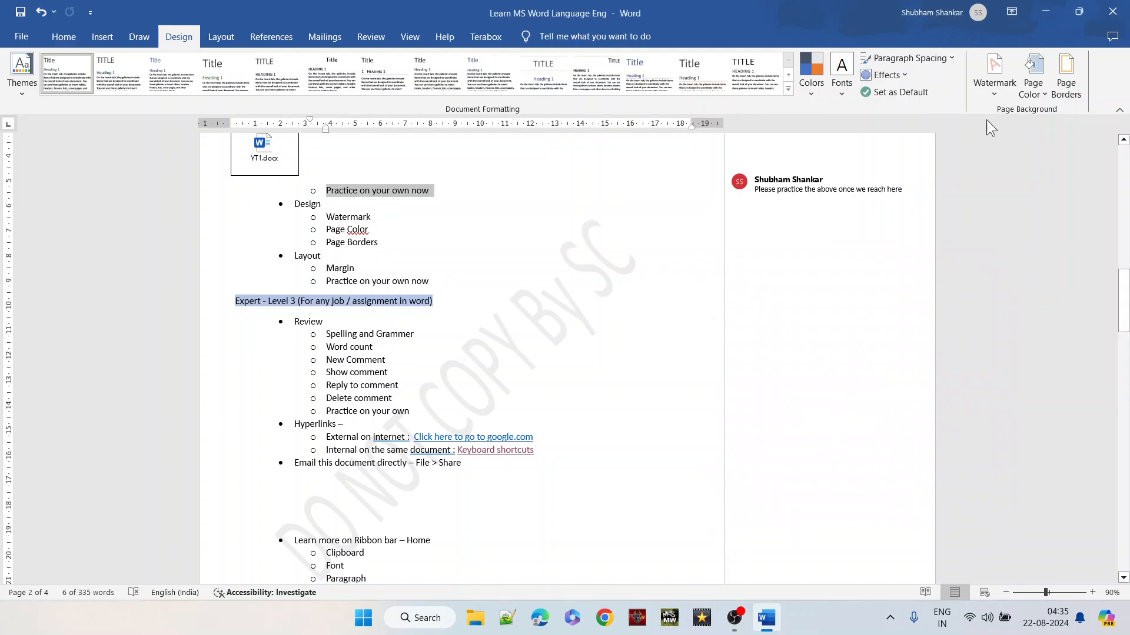
Change the custom text watermark to "DO NOT COPY for YT" and apply it to the document.
{"action": "left_click", "coordinate": [1010, 101]}
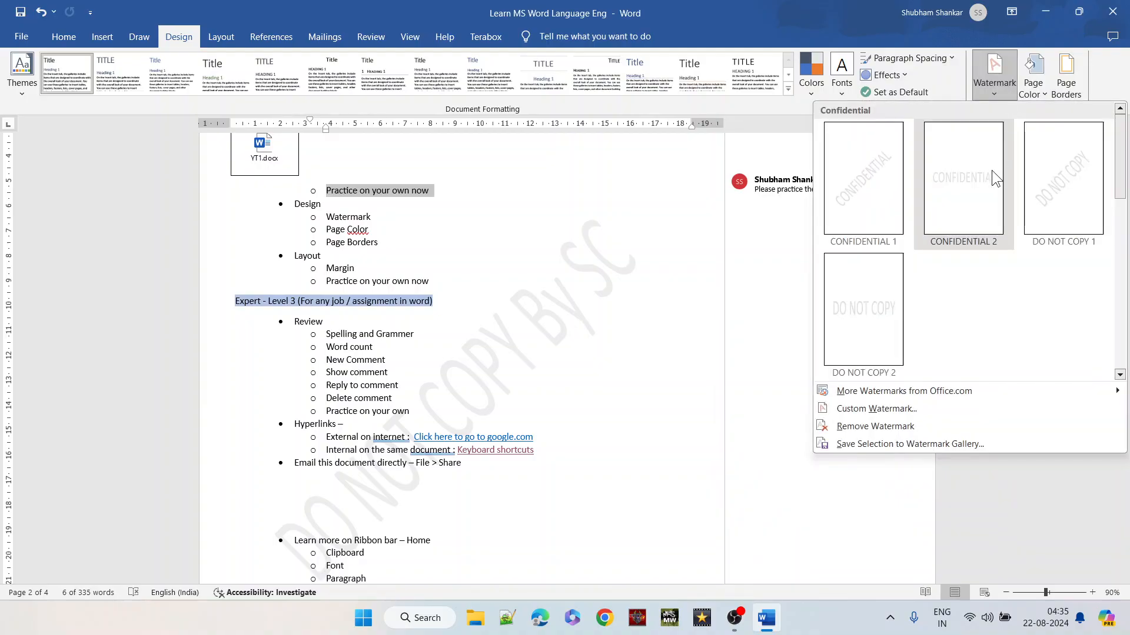
{"action": "left_click", "coordinate": [859, 403]}
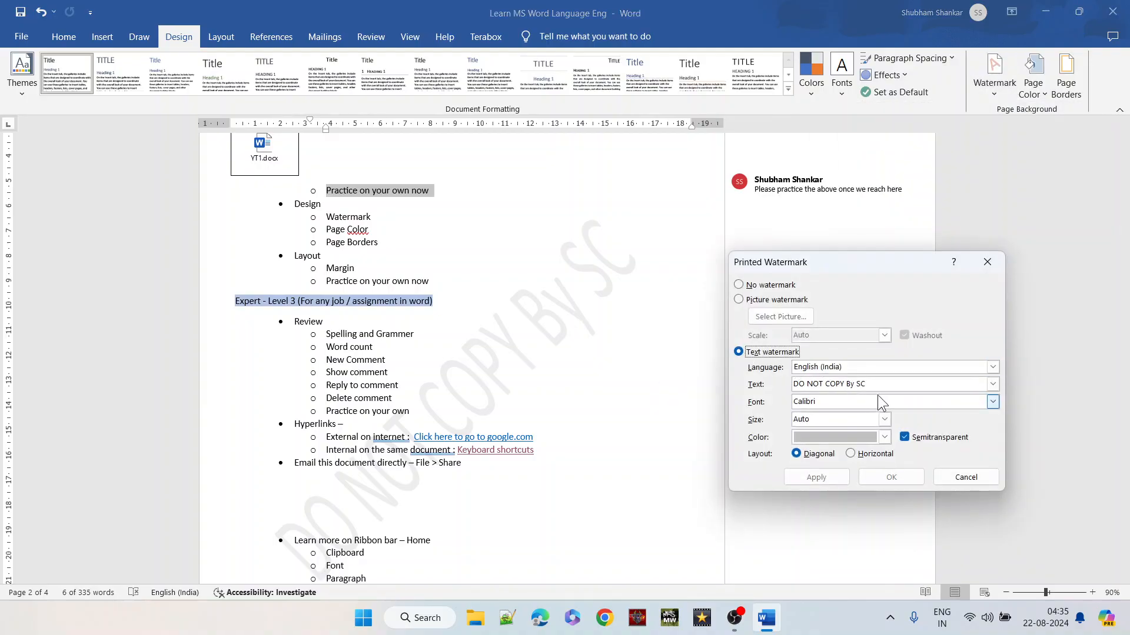
{"action": "key", "text": "BackSpace"}
{"action": "key", "text": "BackSpace"}
{"action": "key", "text": "BackSpace"}
{"action": "key", "text": "BackSpace"}
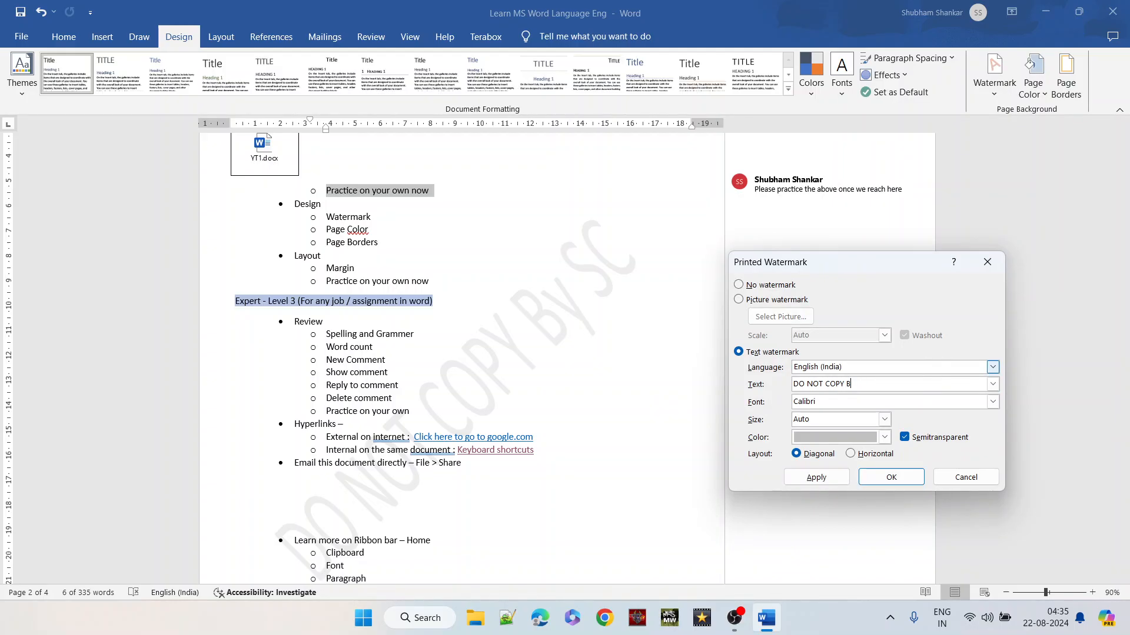
{"action": "type", "text": "for YT"}
{"action": "left_click", "coordinate": [834, 478]}
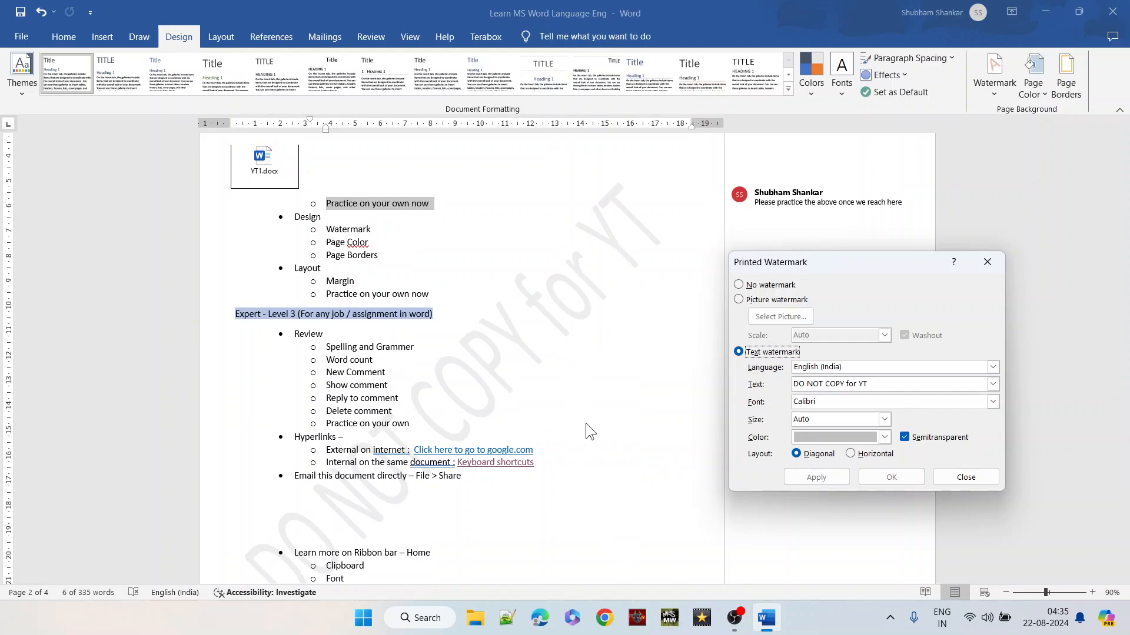
{"action": "left_click", "coordinate": [987, 262]}
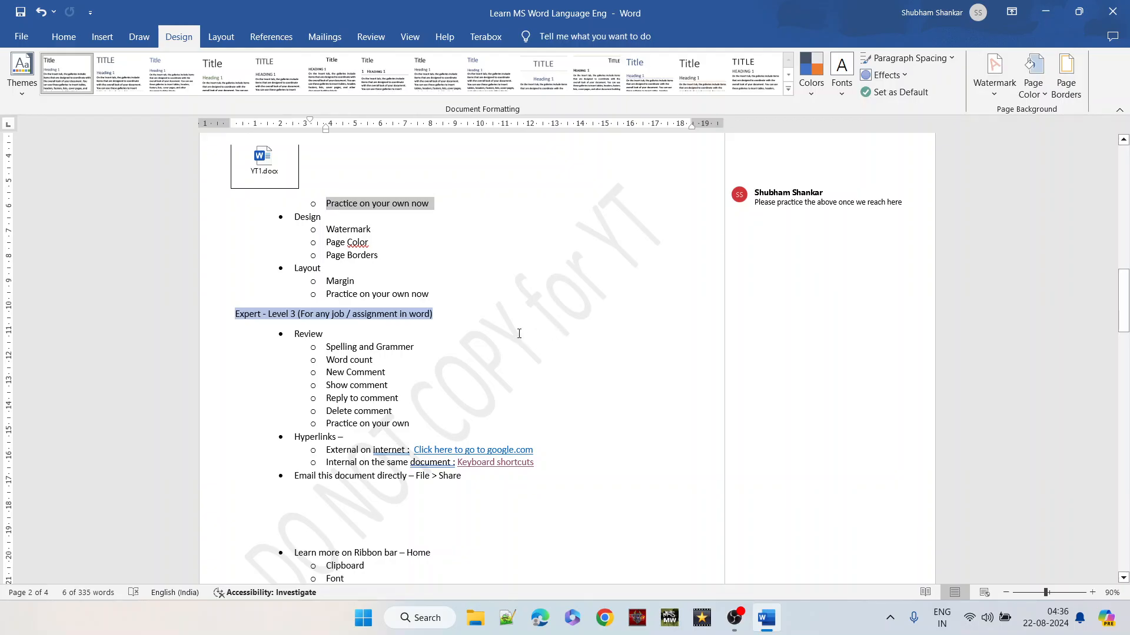
Add a Box page border to the whole document and check it on the first two pages.
{"action": "left_click", "coordinate": [1040, 95]}
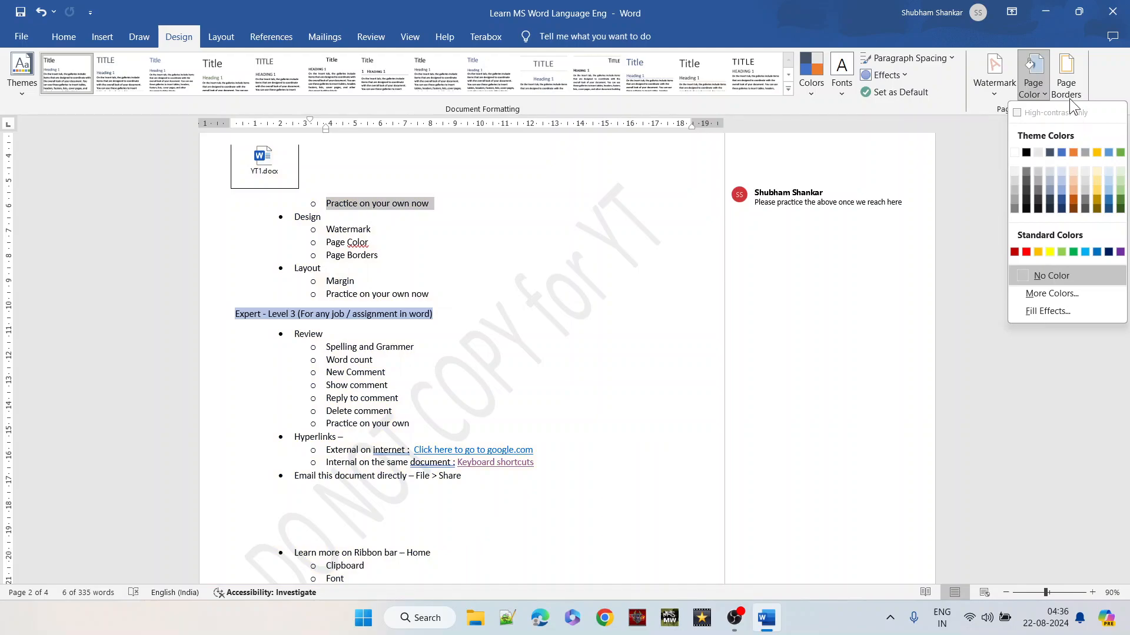
{"action": "left_click", "coordinate": [1066, 88]}
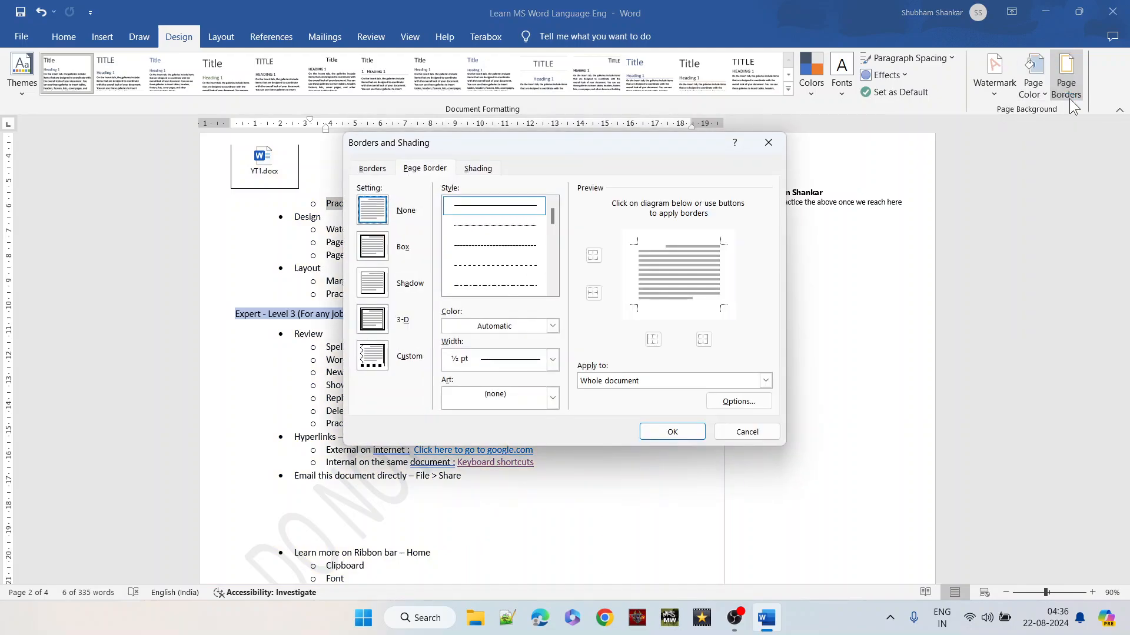
{"action": "left_click", "coordinate": [379, 249]}
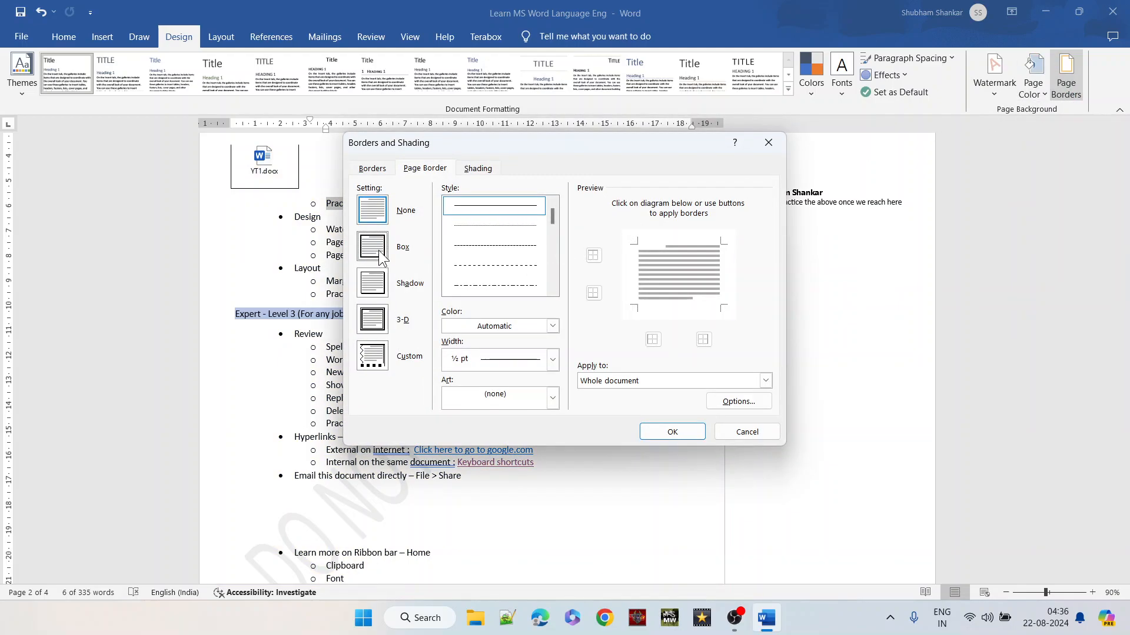
{"action": "left_click", "coordinate": [655, 433]}
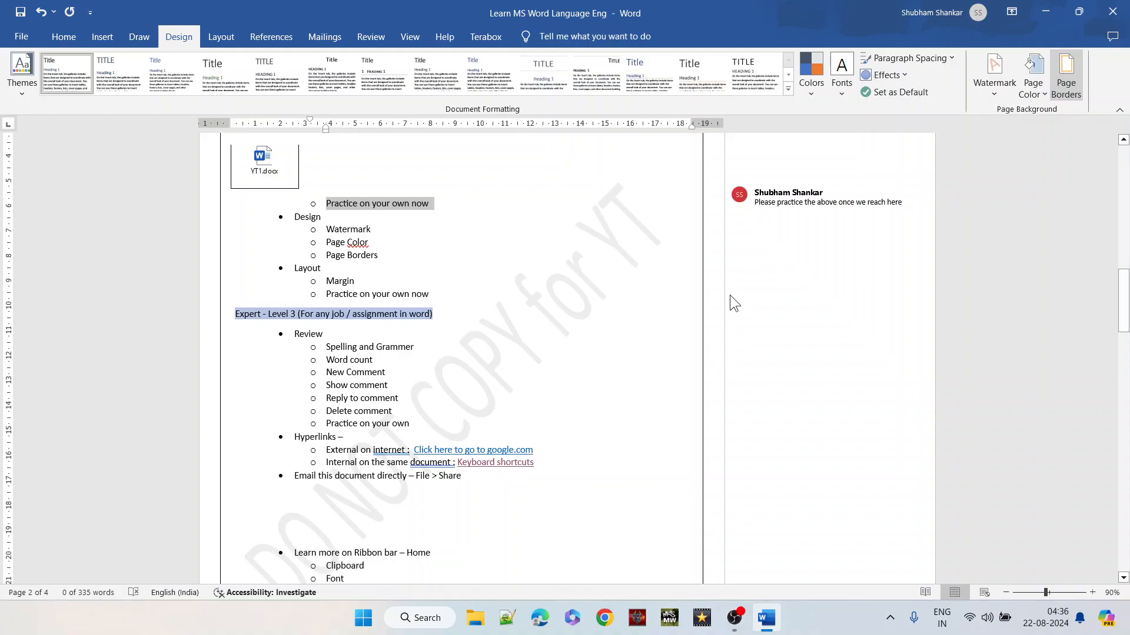
{"action": "scroll", "coordinate": [730, 295], "scroll_direction": "up", "scroll_amount": 2}
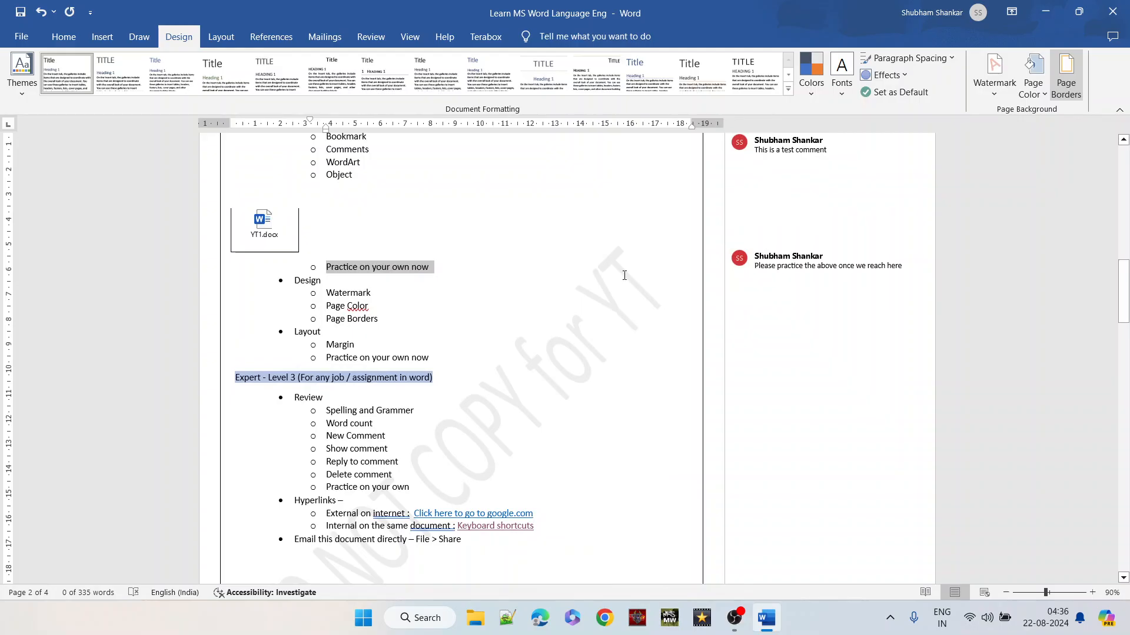
{"action": "scroll", "coordinate": [676, 249], "scroll_direction": "up", "scroll_amount": 5}
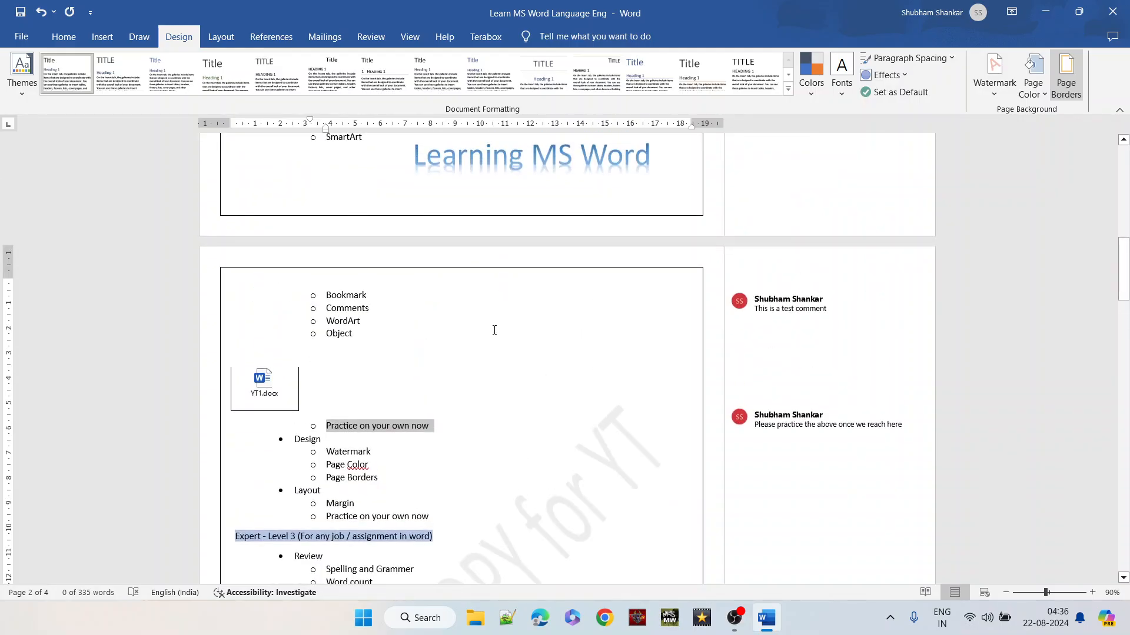
{"action": "scroll", "coordinate": [494, 330], "scroll_direction": "down", "scroll_amount": 7}
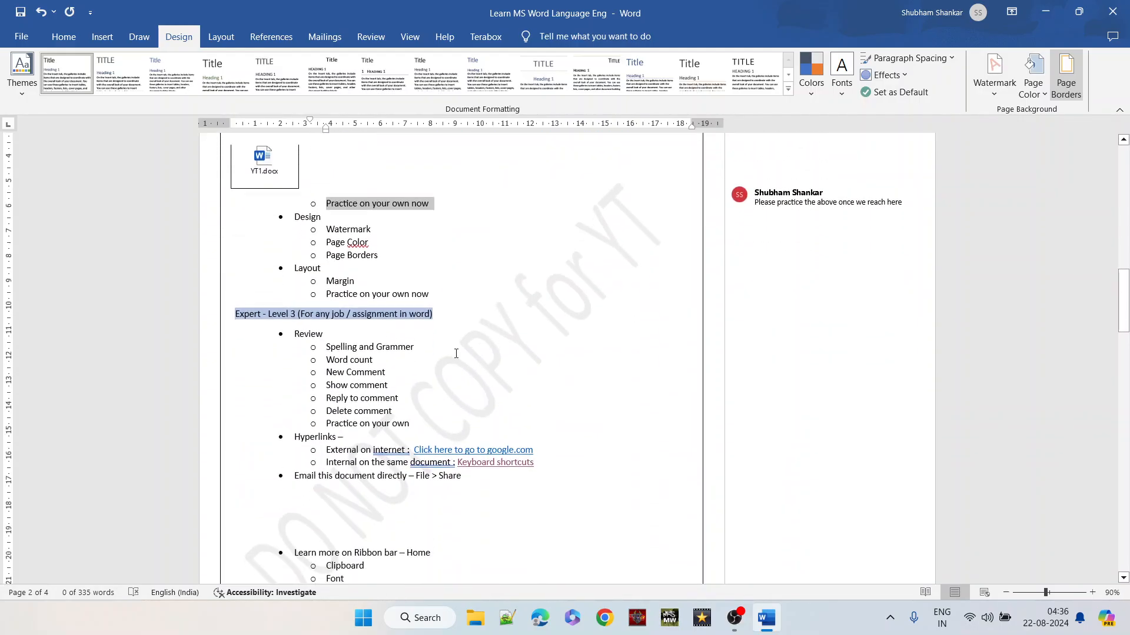
Try the Wide and Moderate margin presets on the document, and set the margins back to Narrow.
{"action": "left_click", "coordinate": [305, 268]}
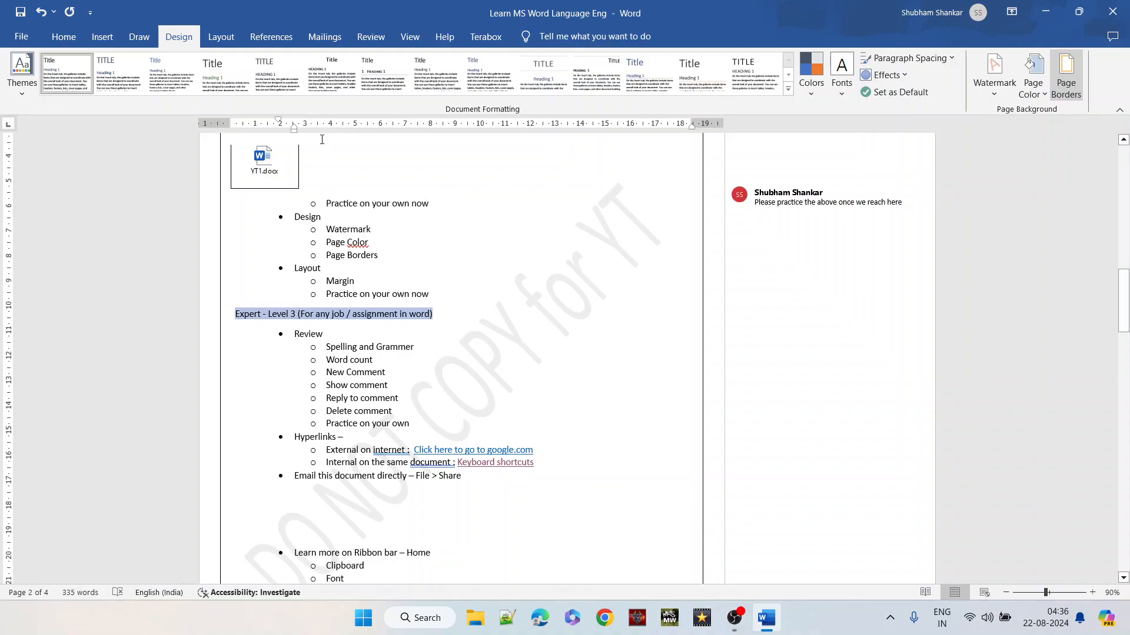
{"action": "left_click", "coordinate": [230, 43]}
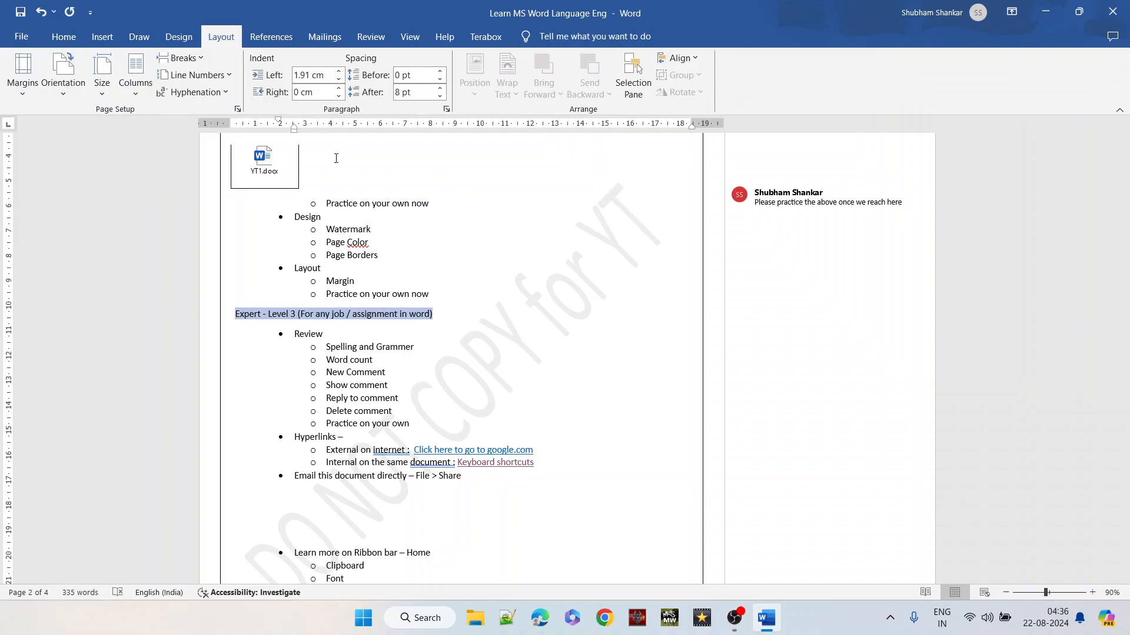
{"action": "left_click", "coordinate": [25, 90]}
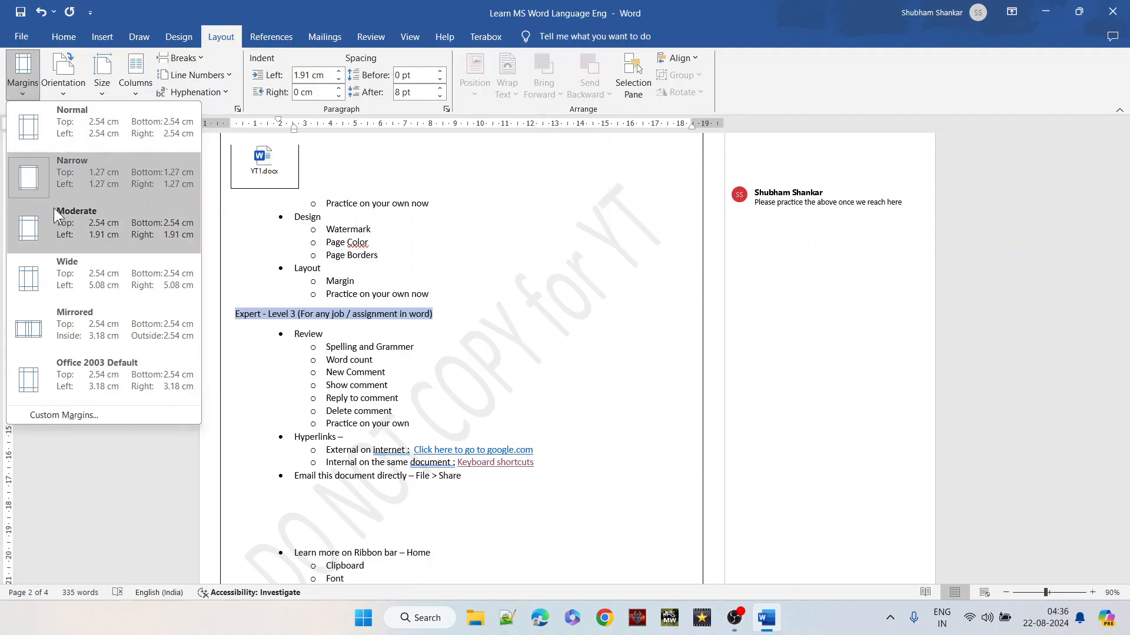
{"action": "key", "text": "Escape"}
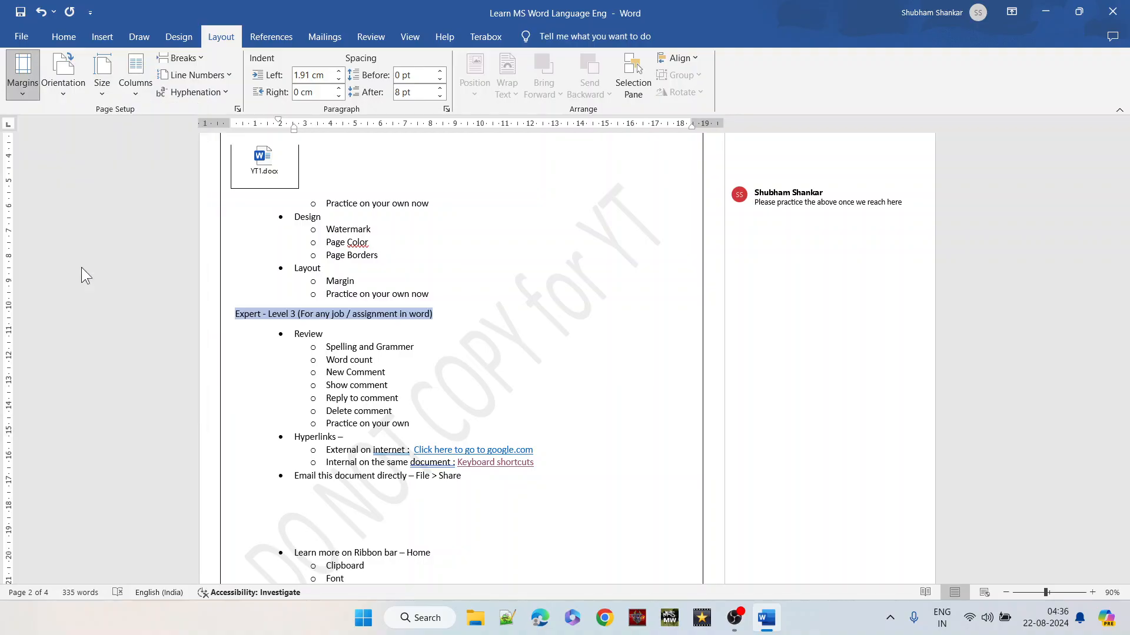
{"action": "left_click", "coordinate": [33, 93]}
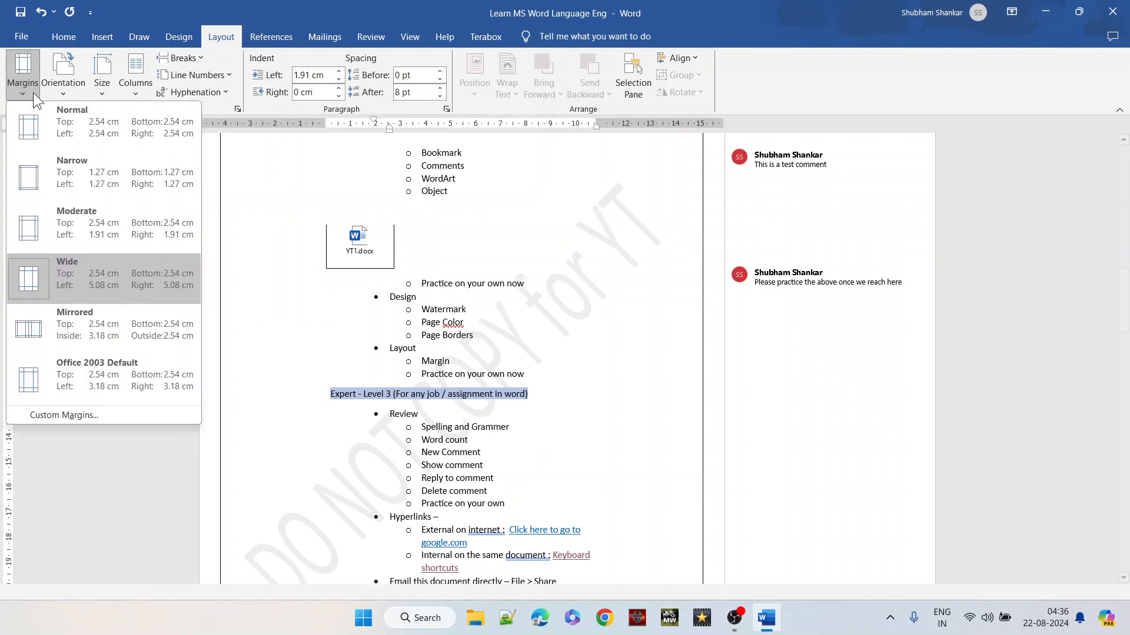
{"action": "left_click", "coordinate": [51, 221]}
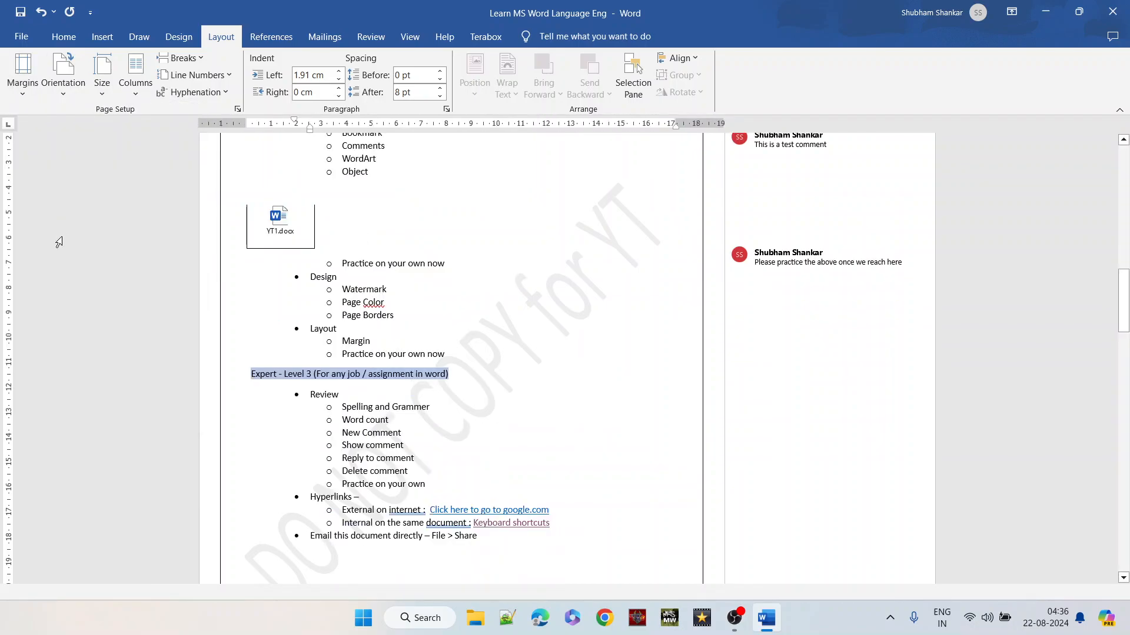
{"action": "left_click", "coordinate": [34, 86]}
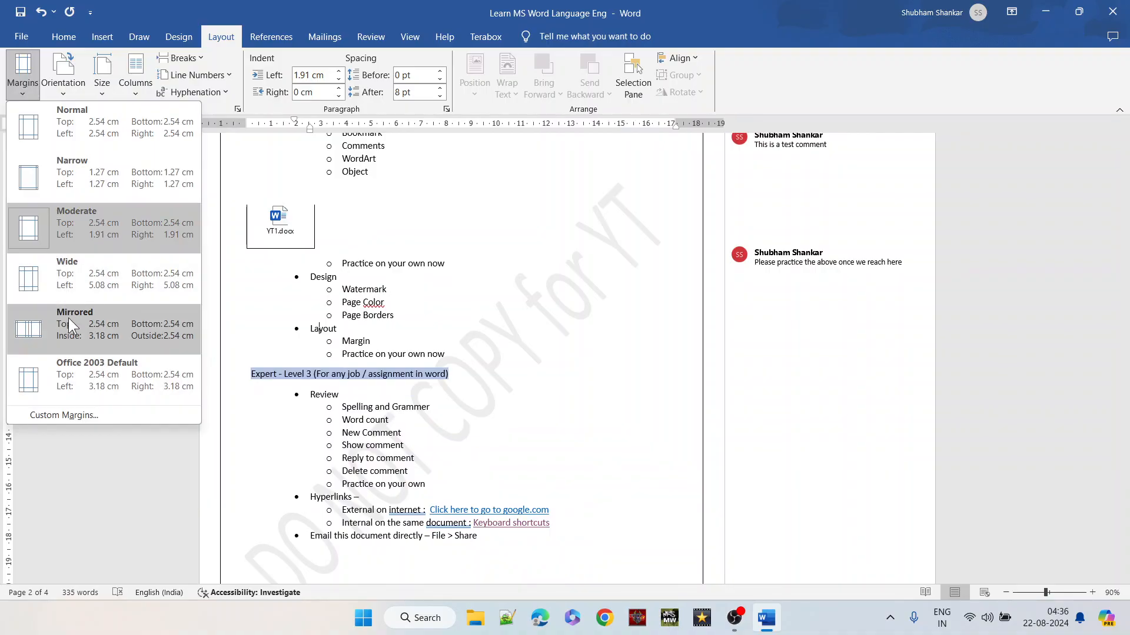
{"action": "left_click", "coordinate": [59, 156]}
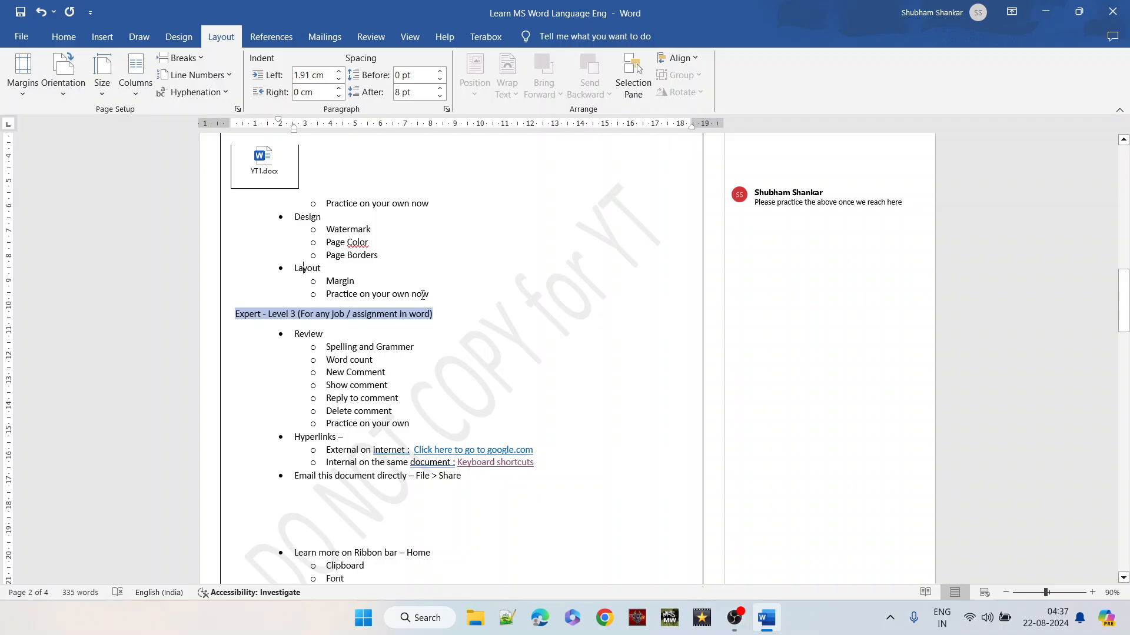
{"action": "left_click_drag", "start_coordinate": [436, 294], "coordinate": [289, 222]}
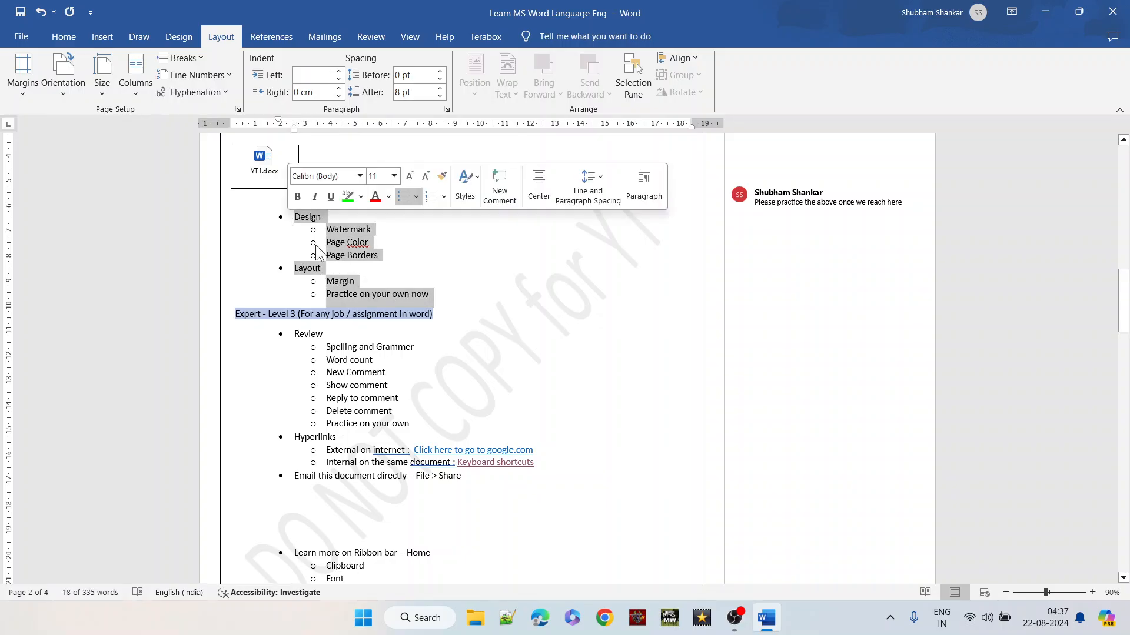
{"action": "left_click", "coordinate": [443, 295]}
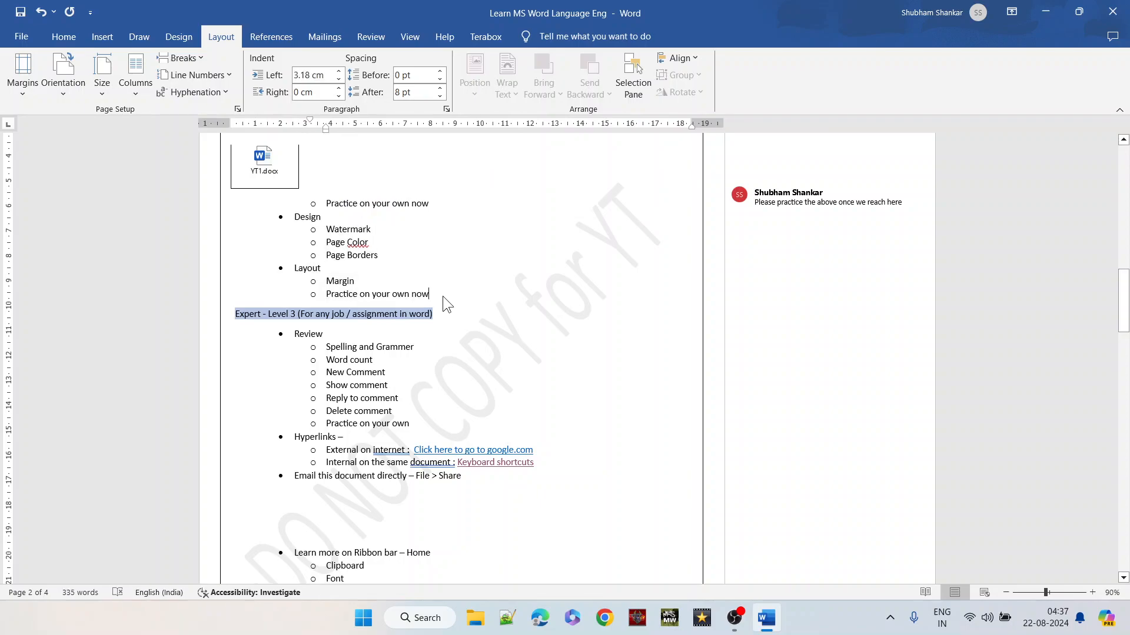
{"action": "key", "text": "alt+Tab"}
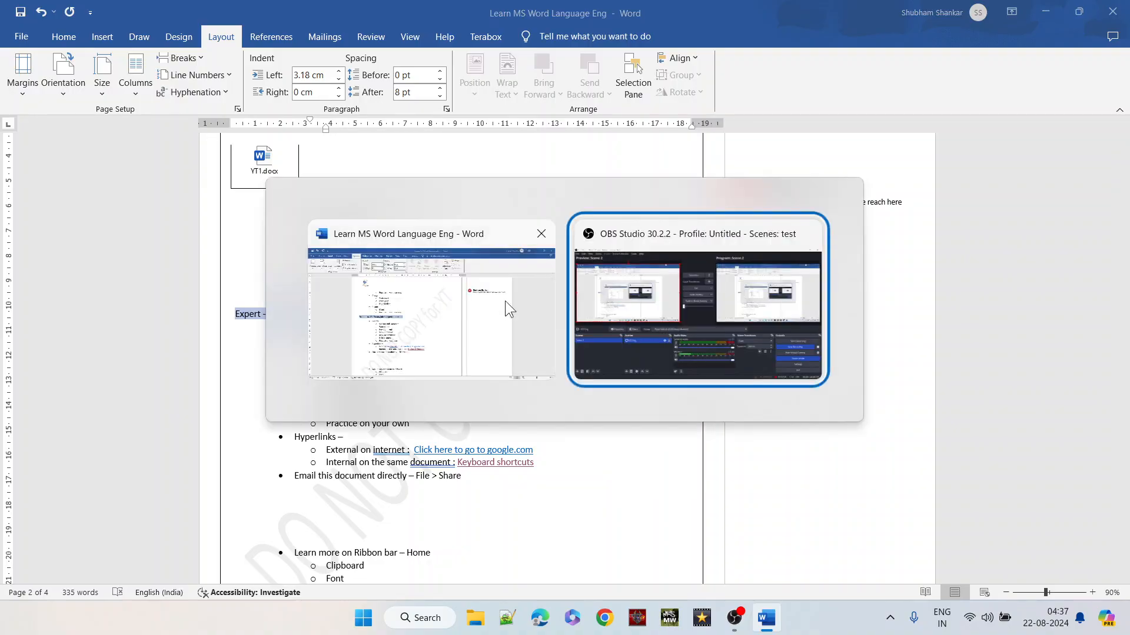
{"action": "left_click", "coordinate": [931, 451]}
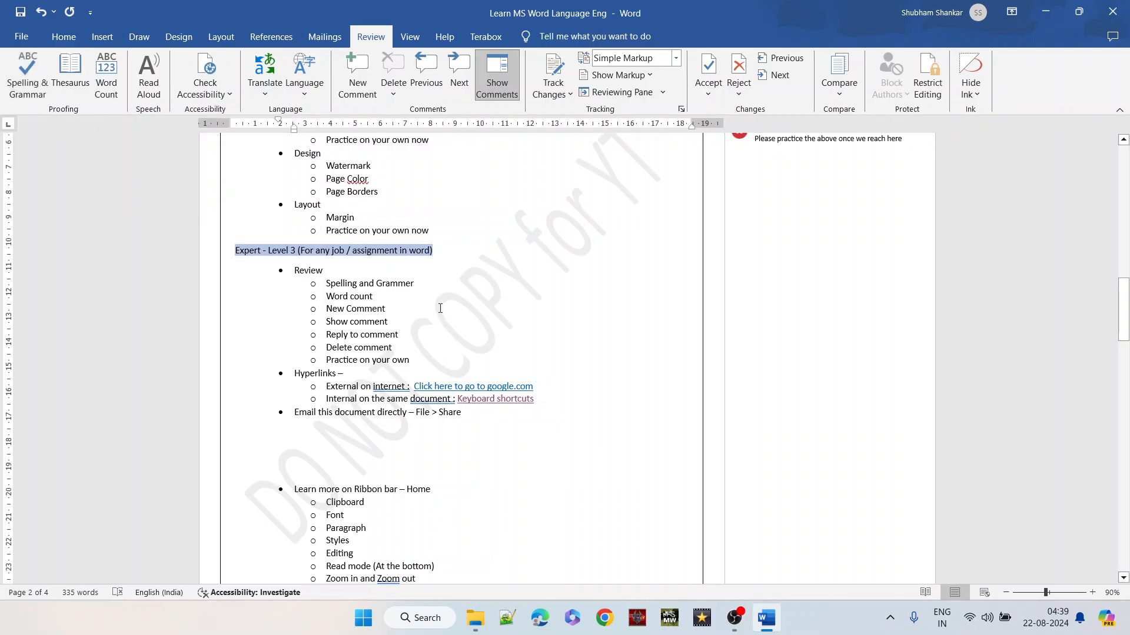
Misspell the "Grammar" item under Review as "Grammerse", and use the spelling and grammar check to accept "Grammers" and "internet:" as corrections.
{"action": "left_click", "coordinate": [428, 284]}
{"action": "type", "text": "se"}
{"action": "left_click", "coordinate": [26, 89]}
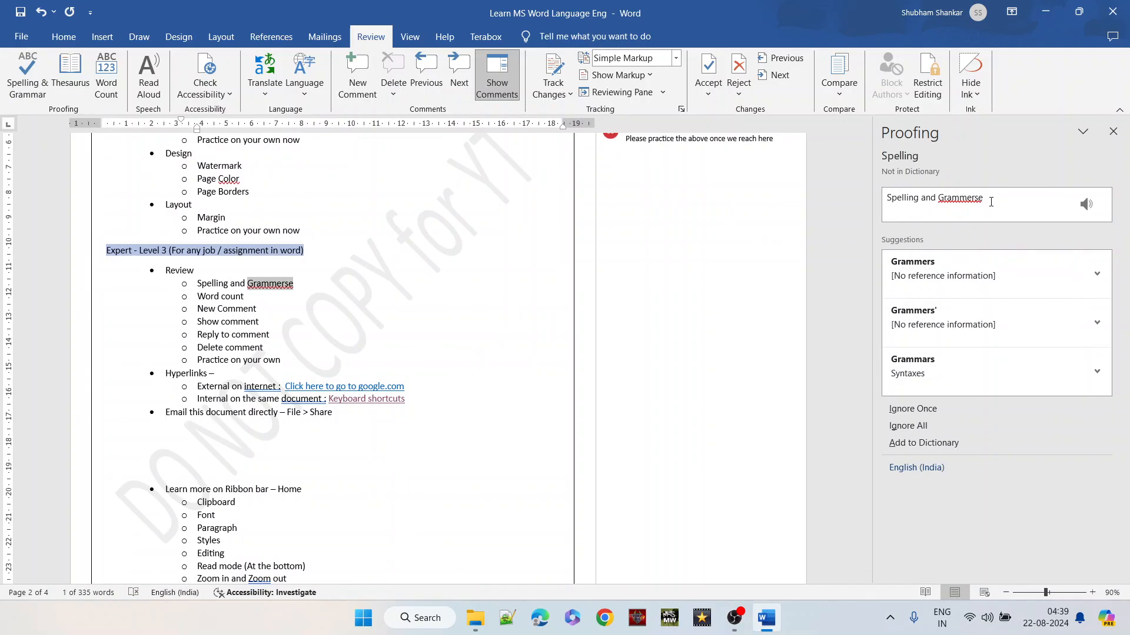
{"action": "left_click", "coordinate": [962, 285]}
{"action": "left_click", "coordinate": [964, 285]}
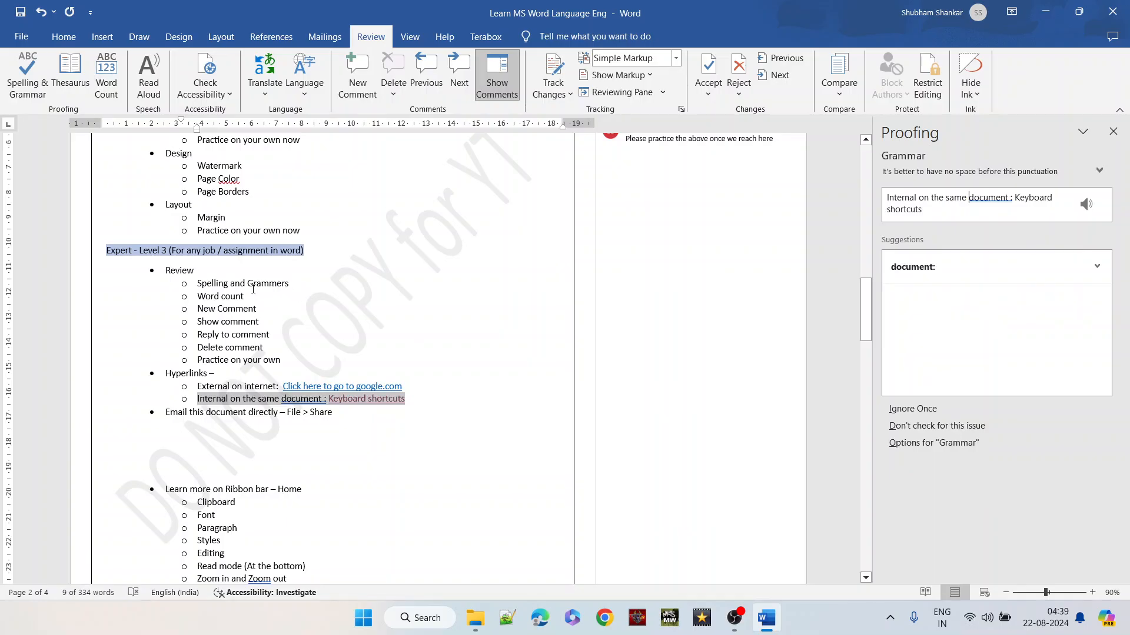
{"action": "left_click", "coordinate": [1112, 131]}
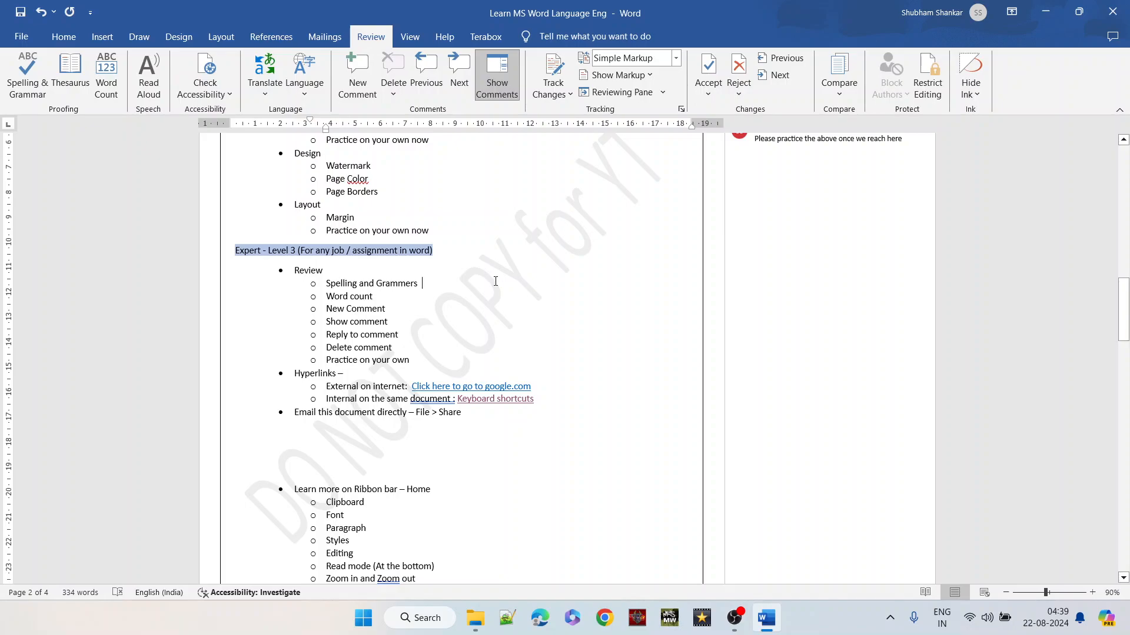
Add the misspelled word "basy" after "Spelling and Grammers" and correct it to "busy" with the spelling and grammar check.
{"action": "type", "text": "basy"}
{"action": "left_click_drag", "start_coordinate": [442, 286], "coordinate": [325, 286]}
{"action": "left_click", "coordinate": [430, 285]}
{"action": "double_click", "coordinate": [429, 287]}
{"action": "left_click", "coordinate": [469, 290]}
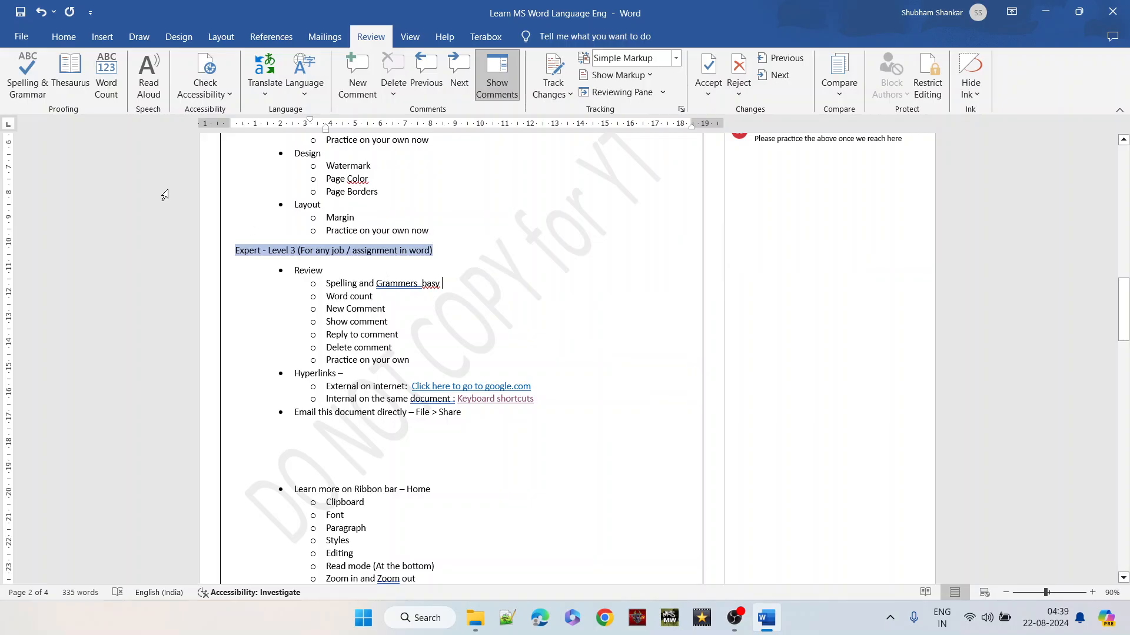
{"action": "left_click", "coordinate": [37, 94]}
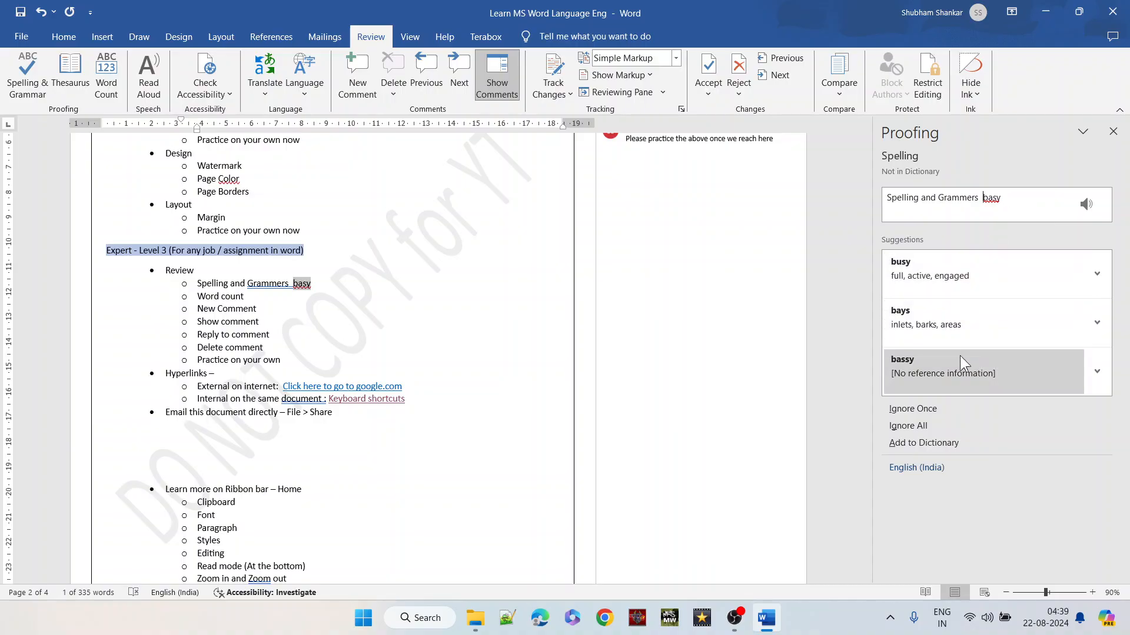
{"action": "left_click", "coordinate": [941, 283]}
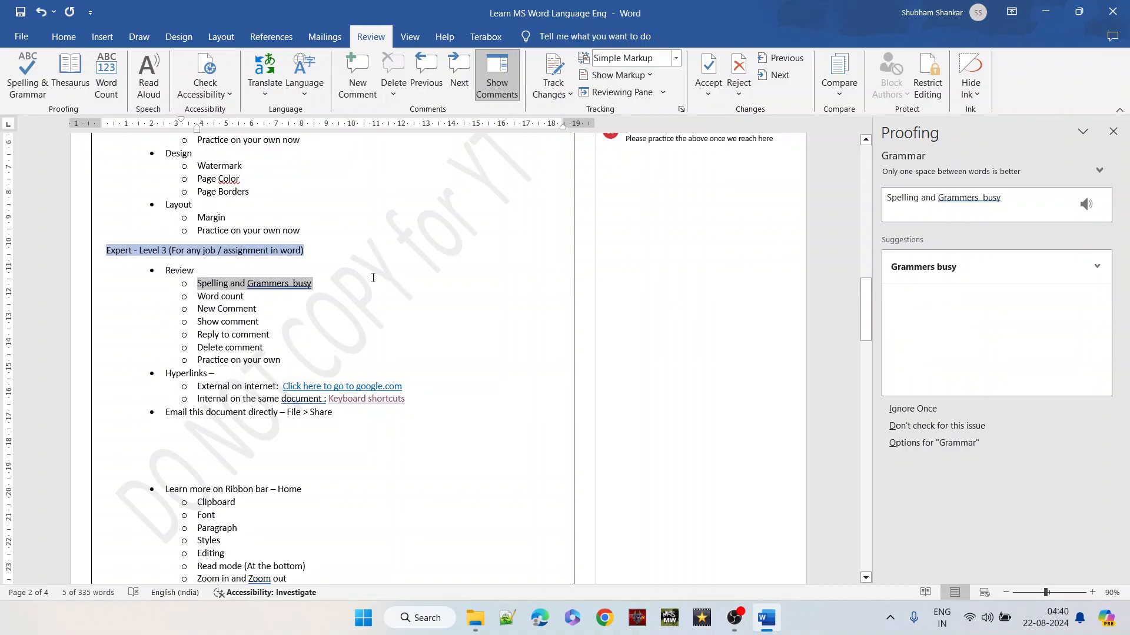
Delete the word "busy" from the "Spelling and Grammers" item and close the proofing check.
{"action": "left_click", "coordinate": [330, 277]}
{"action": "double_click", "coordinate": [308, 287]}
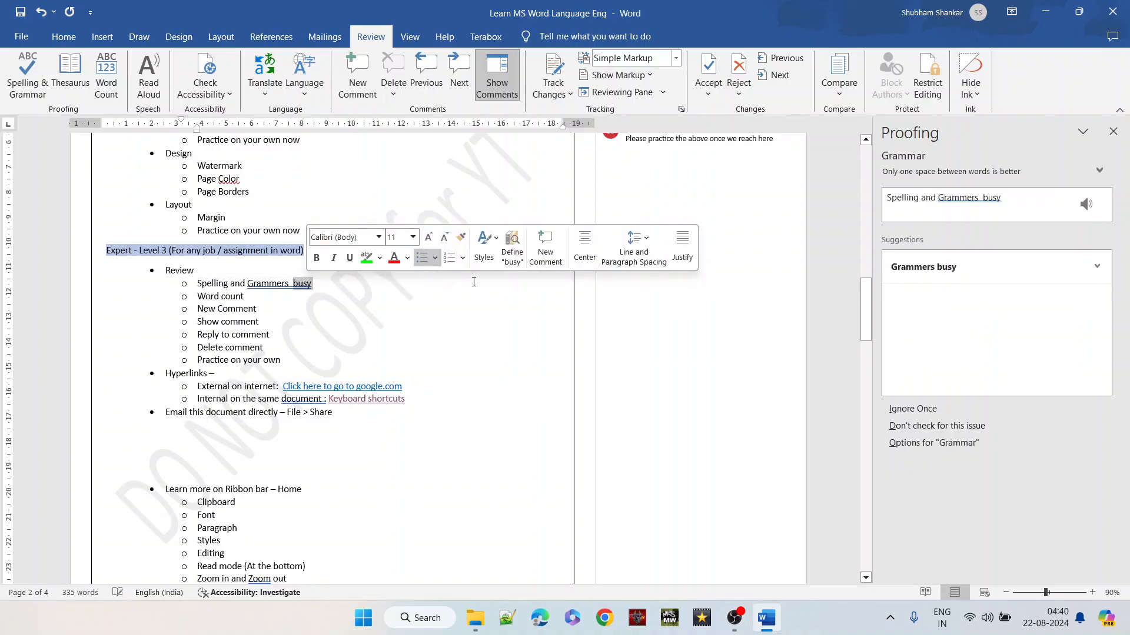
{"action": "key", "text": "Delete"}
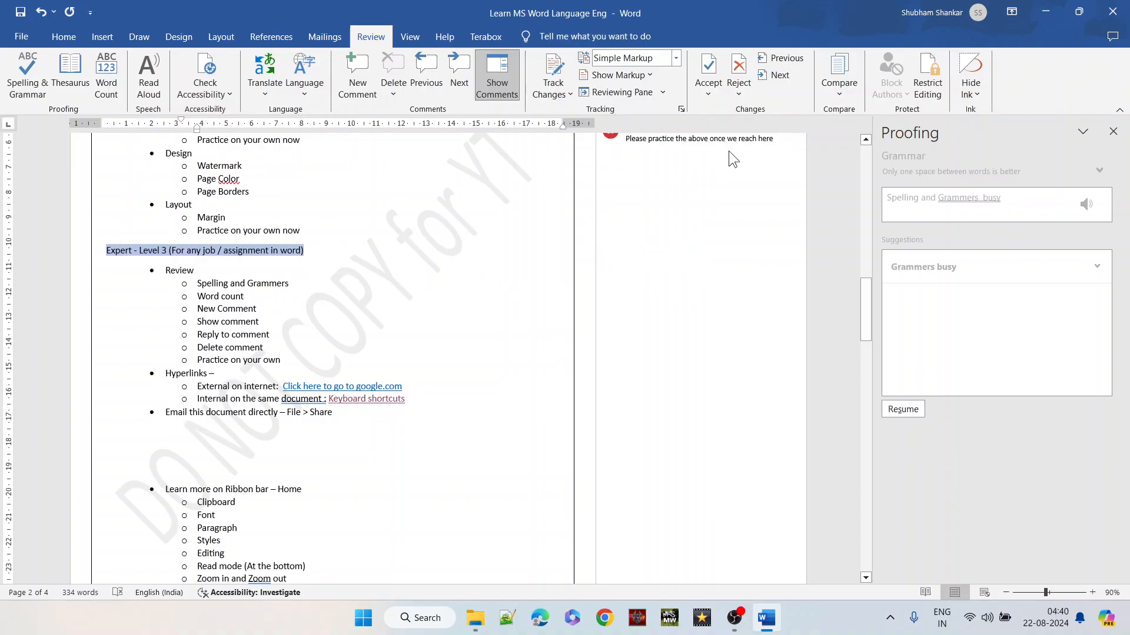
{"action": "left_click", "coordinate": [1113, 131]}
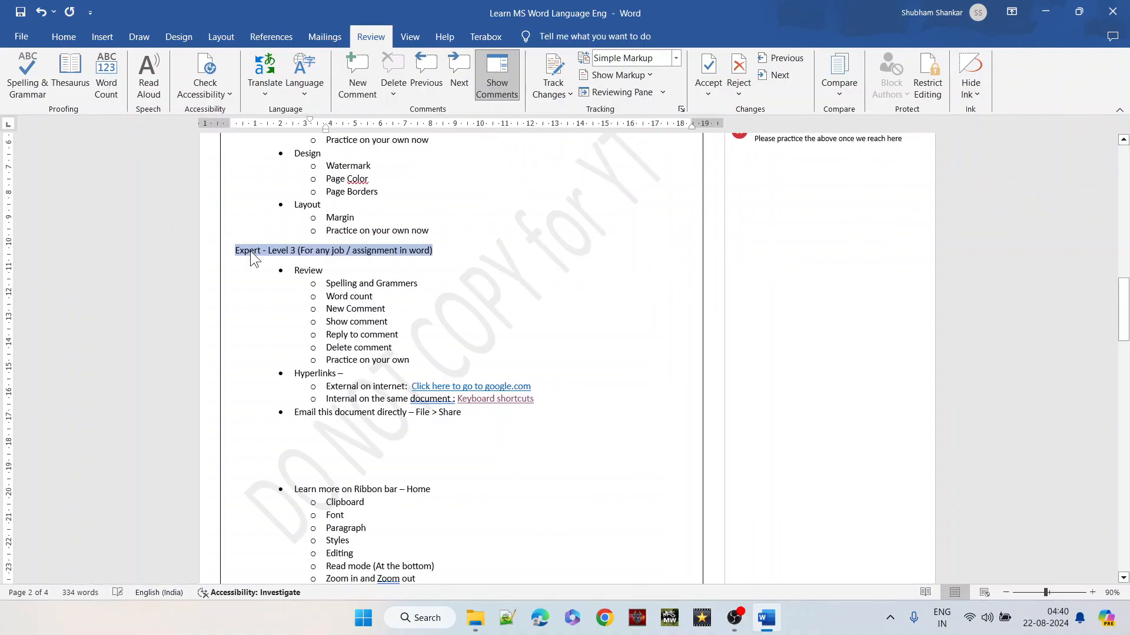
Check the word count of the line "Email this document directly – File > Share", and close the statistics.
{"action": "left_click", "coordinate": [413, 294]}
{"action": "left_click", "coordinate": [378, 297]}
{"action": "left_click_drag", "start_coordinate": [464, 413], "coordinate": [312, 415]}
{"action": "left_click", "coordinate": [106, 77]}
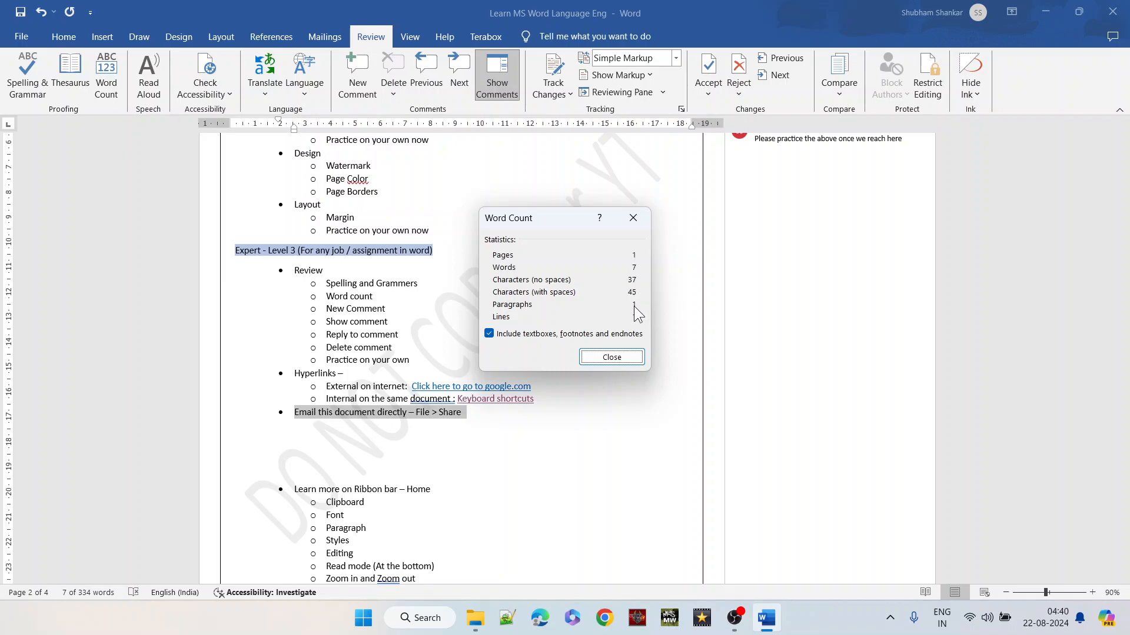
{"action": "left_click", "coordinate": [506, 414]}
{"action": "left_click", "coordinate": [629, 357]}
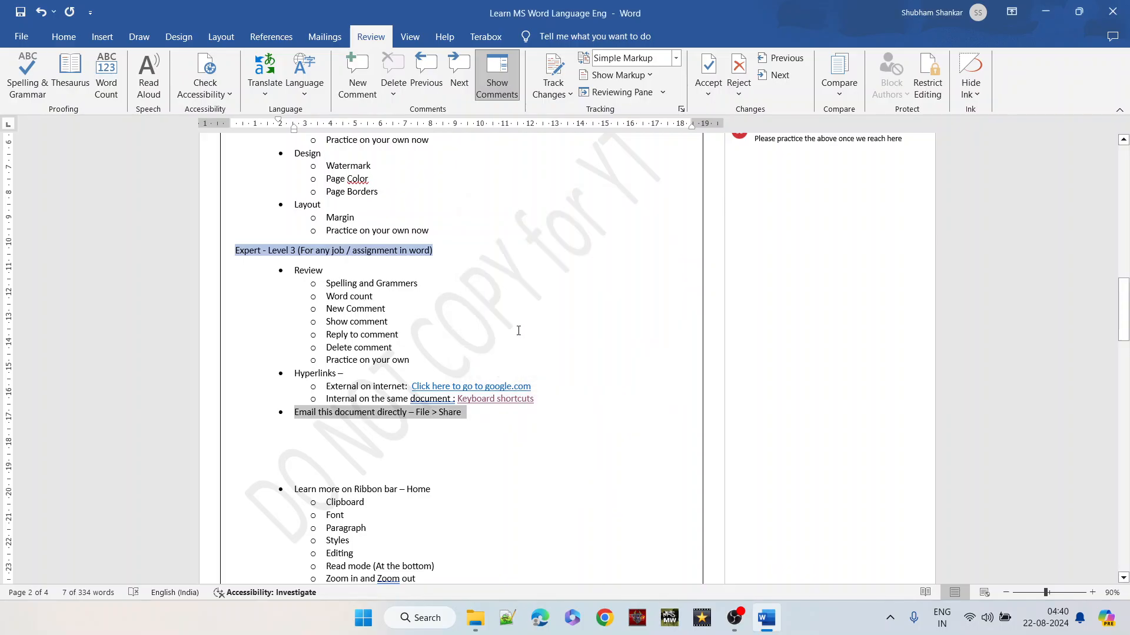
Attach a new comment reading "This is a testing comment" to the "New Comment" item under Review.
{"action": "left_click", "coordinate": [371, 300]}
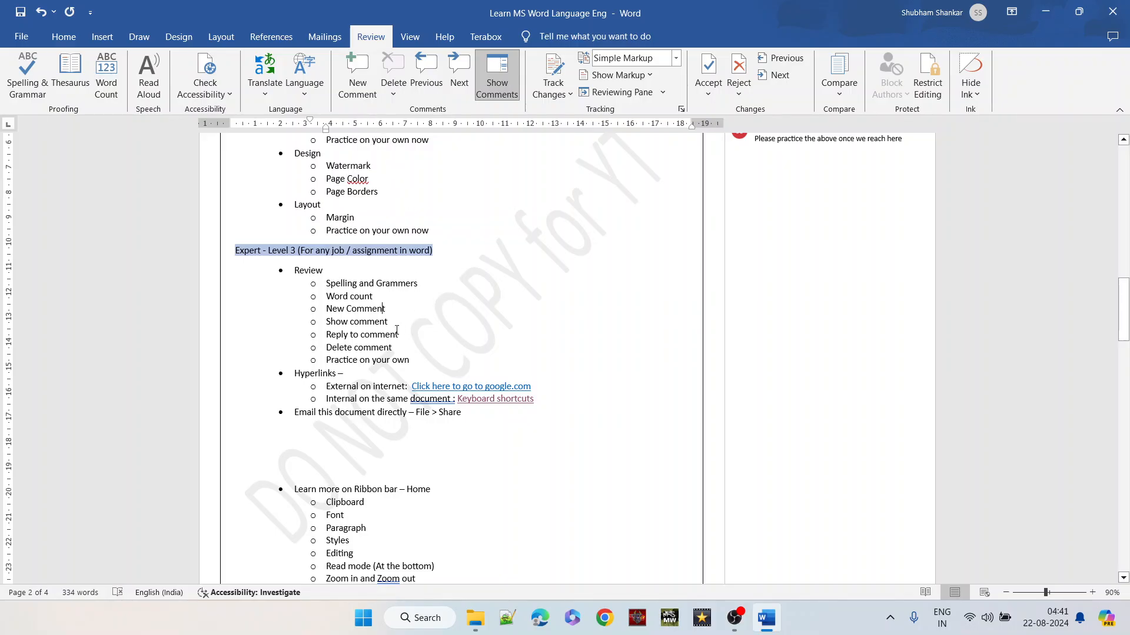
{"action": "triple_click", "coordinate": [377, 307]}
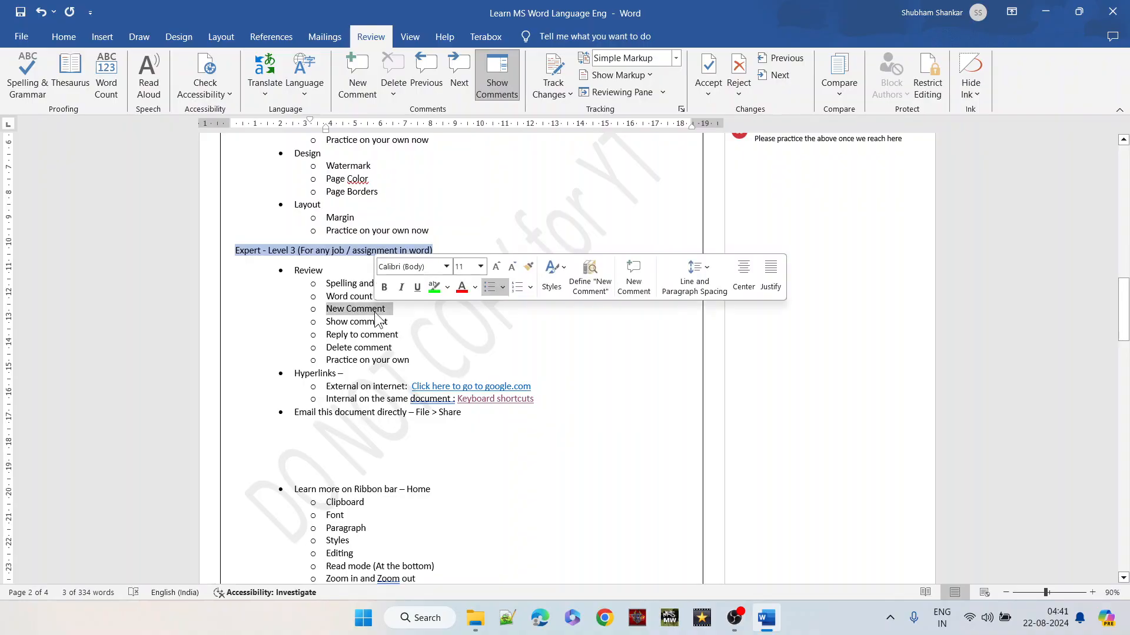
{"action": "left_click", "coordinate": [365, 101]}
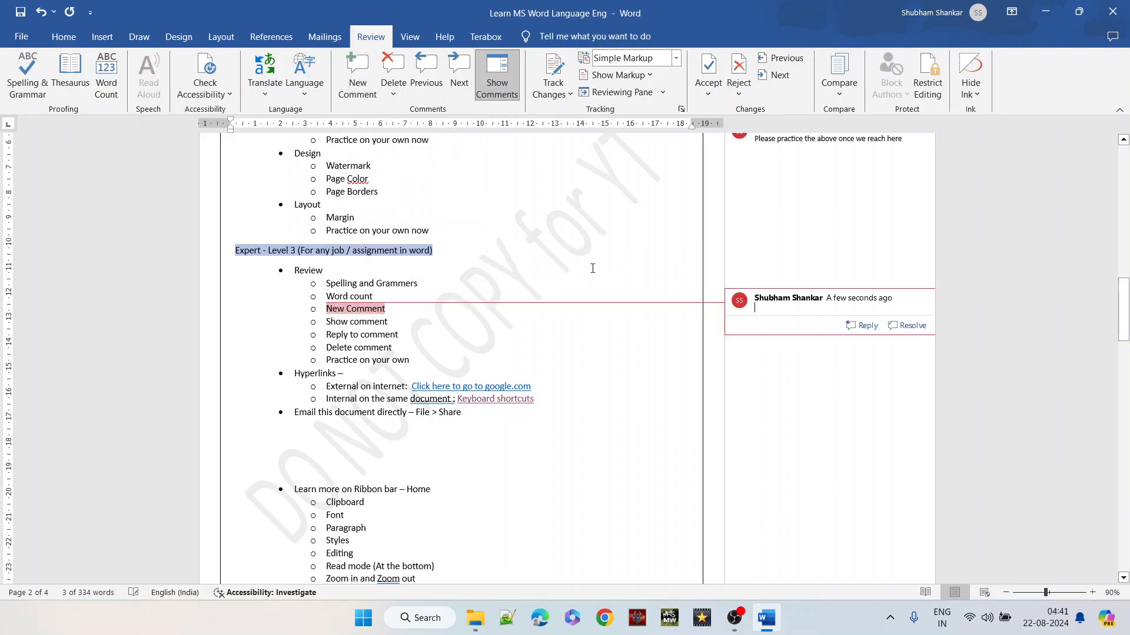
{"action": "type", "text": "Thi sis"}
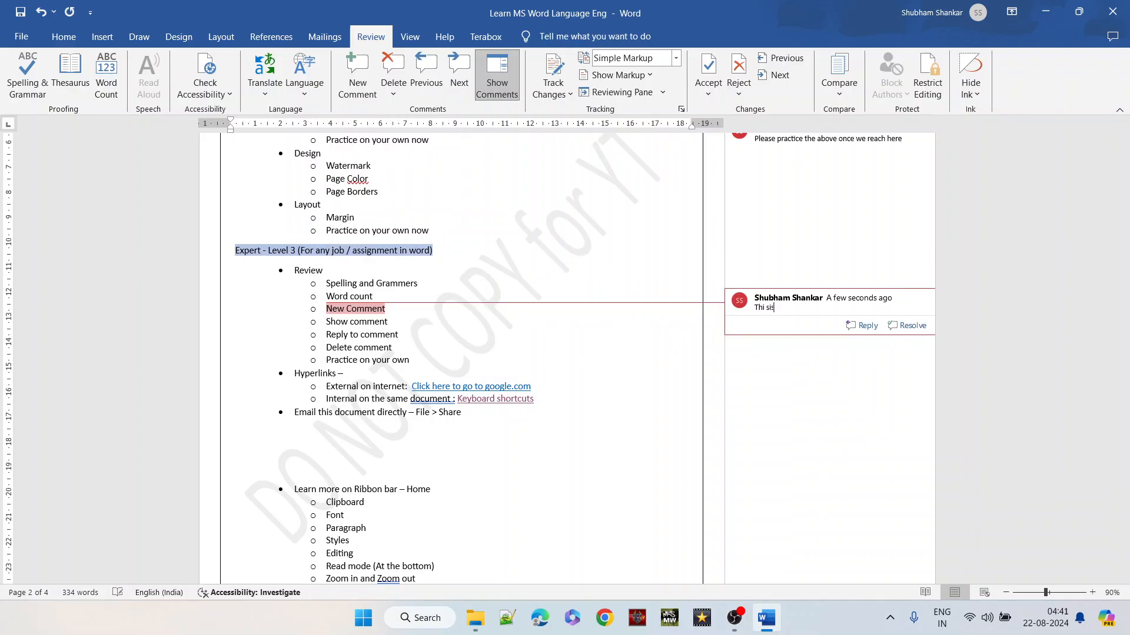
{"action": "key", "text": "BackSpace"}
{"action": "key", "text": "BackSpace"}
{"action": "key", "text": "BackSpace"}
{"action": "key", "text": "BackSpace"}
{"action": "type", "text": "s is a testing comment"}
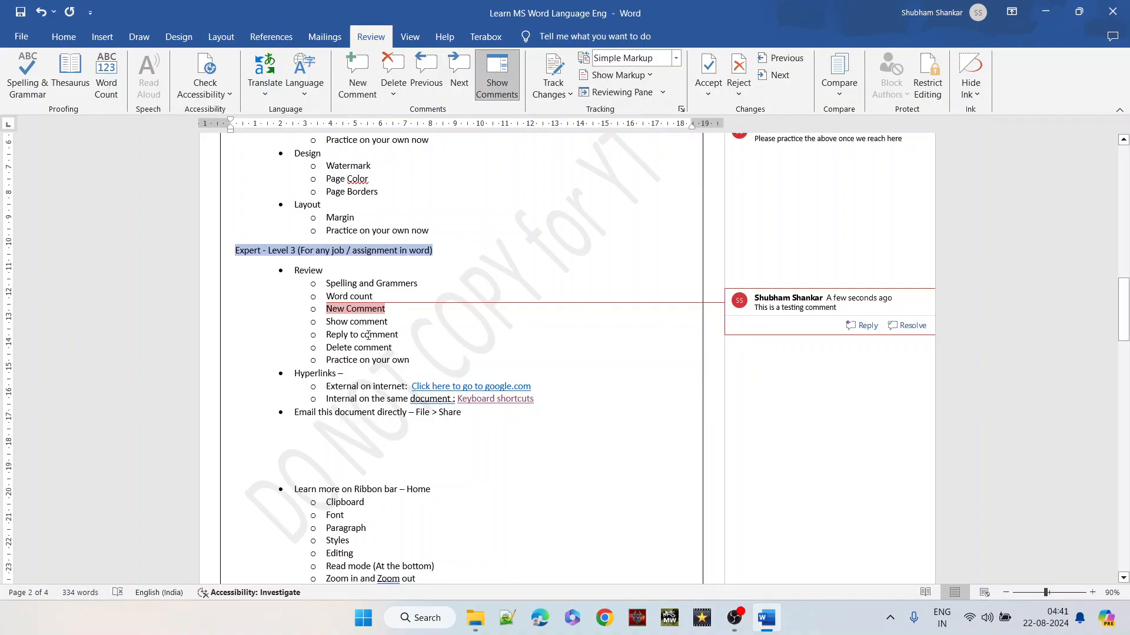
{"action": "left_click", "coordinate": [369, 178]}
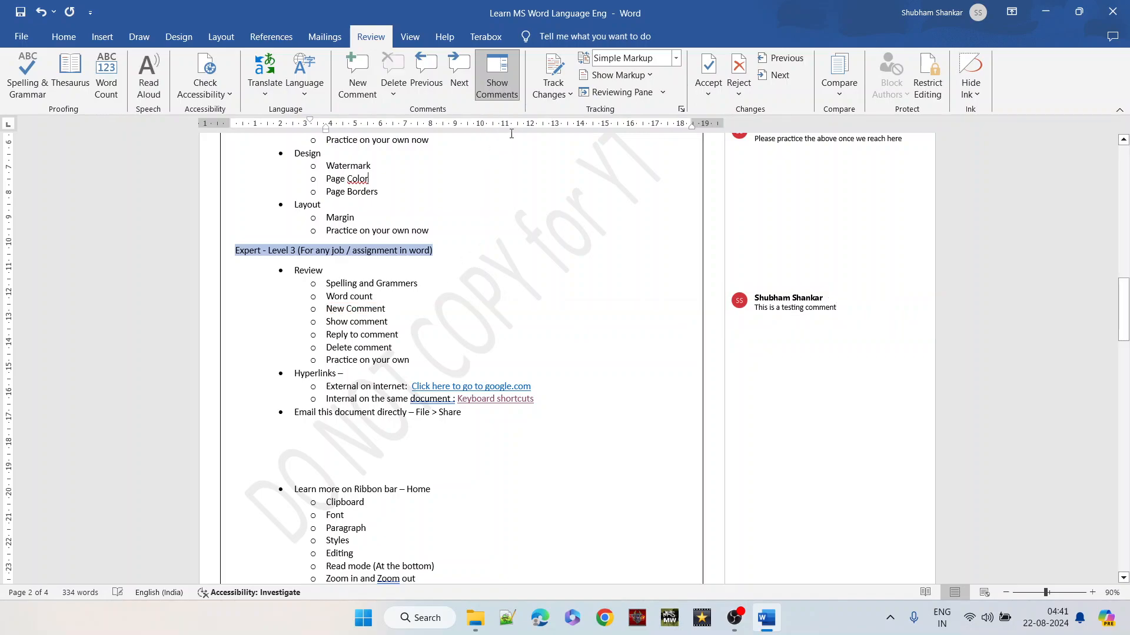
Hide the document's comments, show them again, and hide them once more.
{"action": "left_click", "coordinate": [507, 98]}
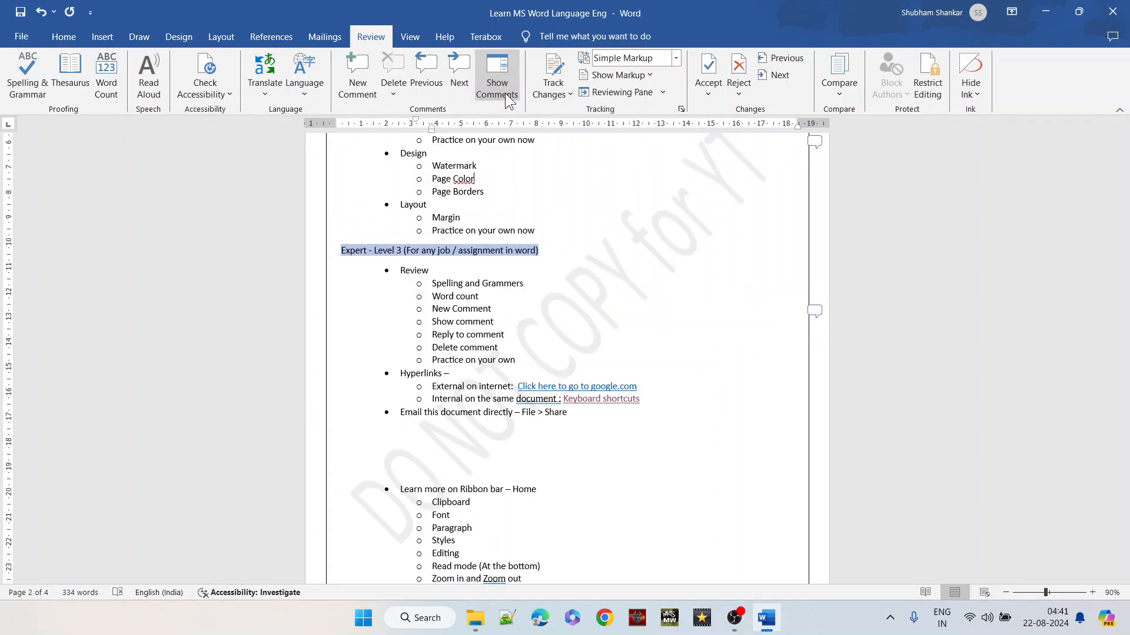
{"action": "left_click", "coordinate": [501, 78]}
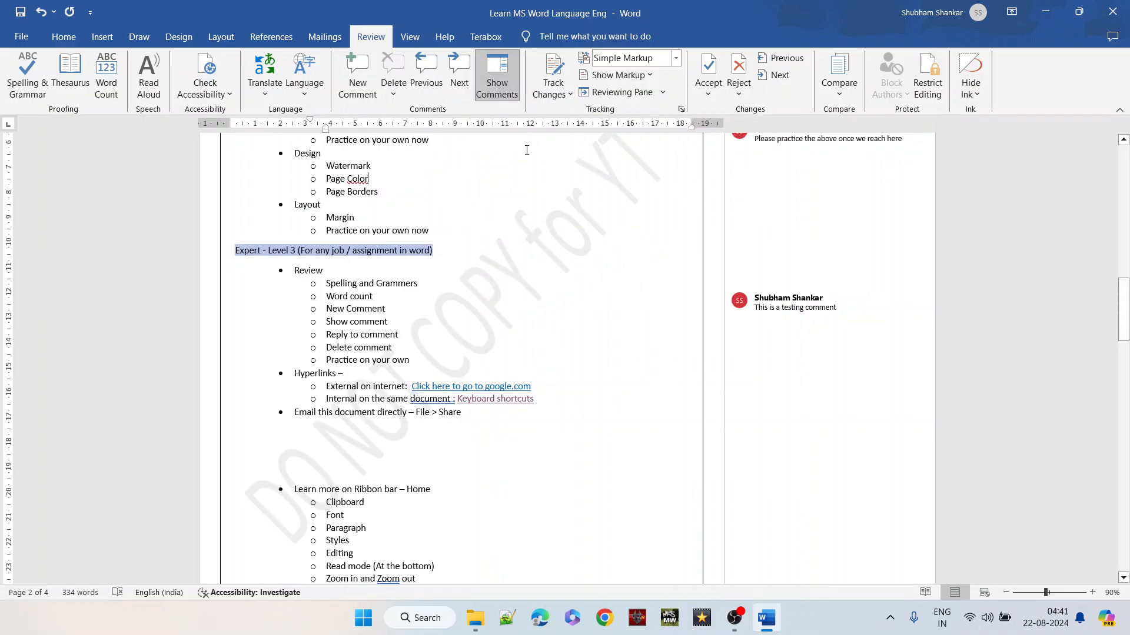
{"action": "left_click", "coordinate": [496, 64]}
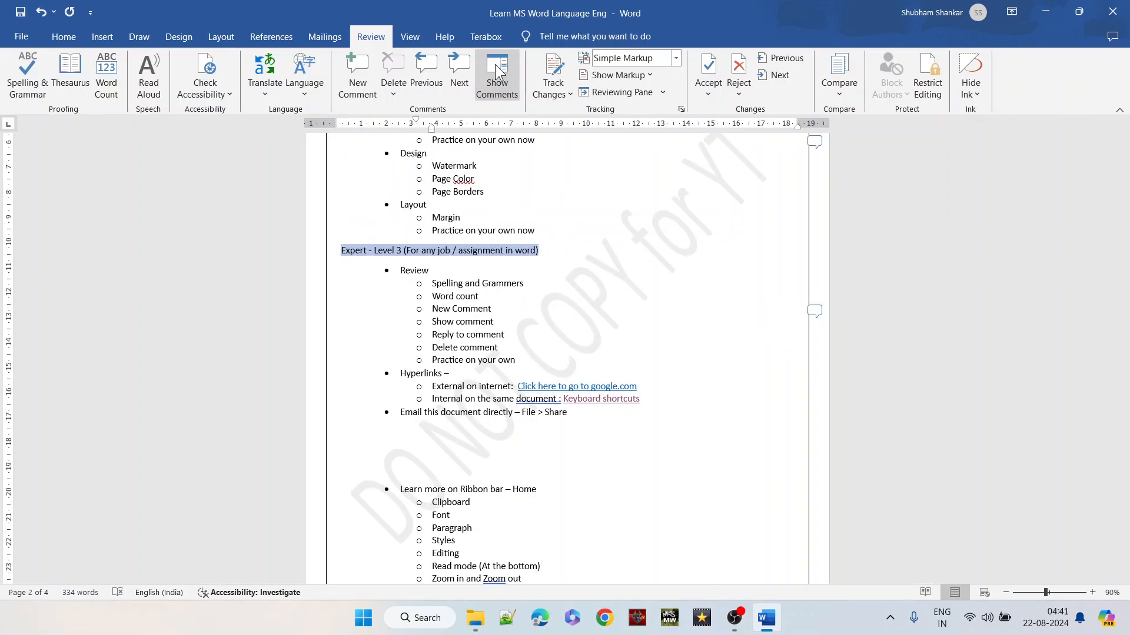
Show the comments and reply to "This is a testing comment" with "This is my comment for your point".
{"action": "triple_click", "coordinate": [462, 334]}
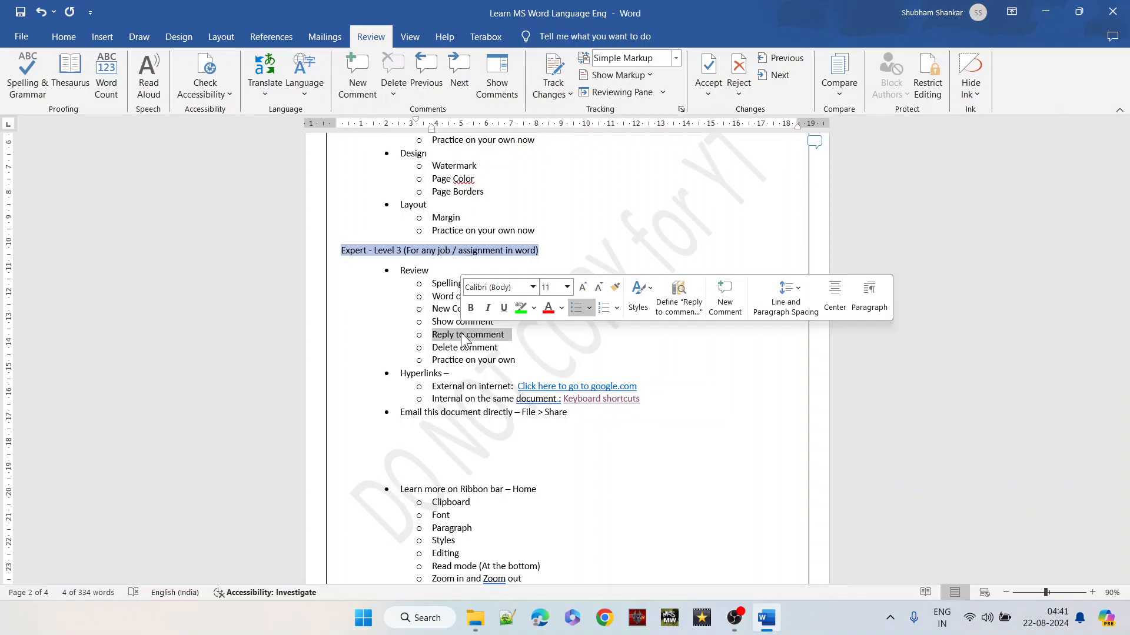
{"action": "left_click", "coordinate": [506, 334]}
{"action": "triple_click", "coordinate": [499, 335]}
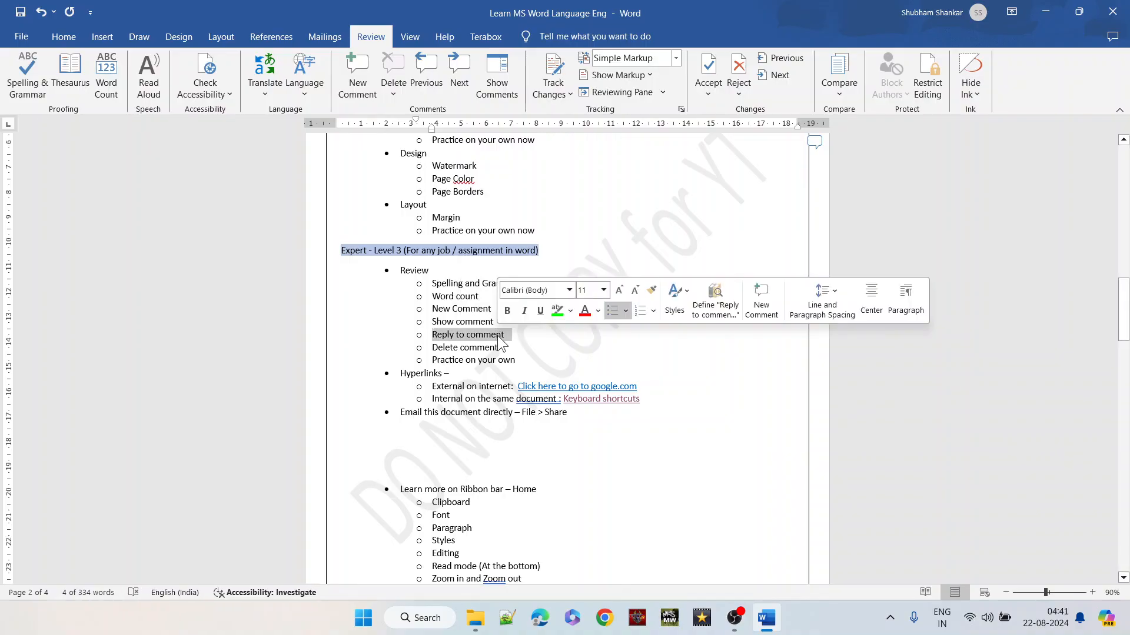
{"action": "left_click", "coordinate": [498, 336]}
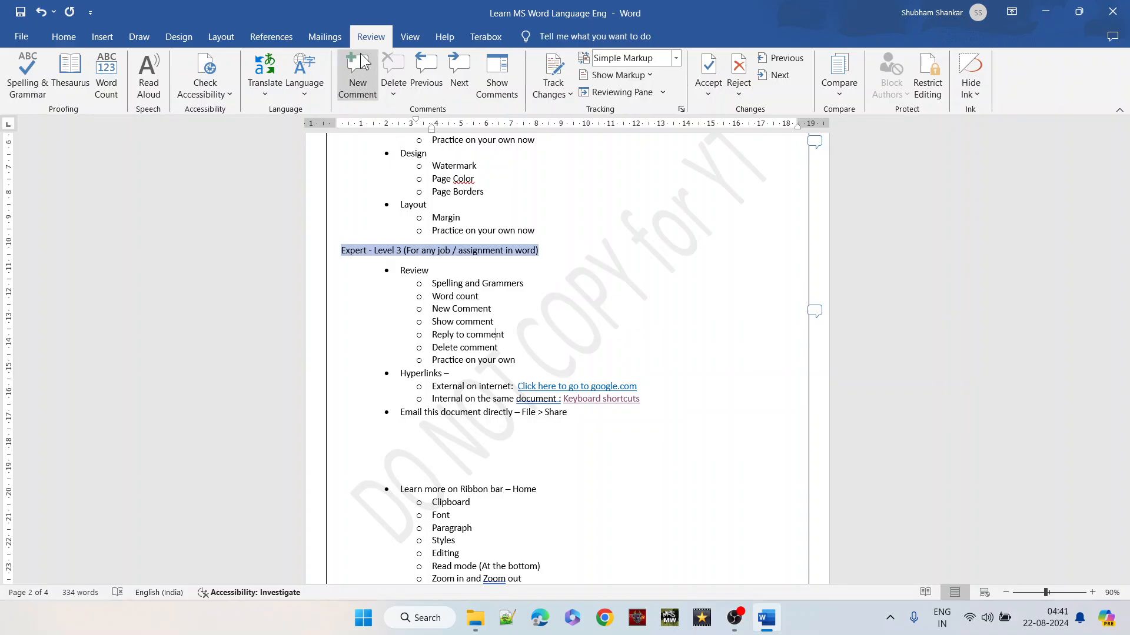
{"action": "left_click", "coordinate": [498, 80]}
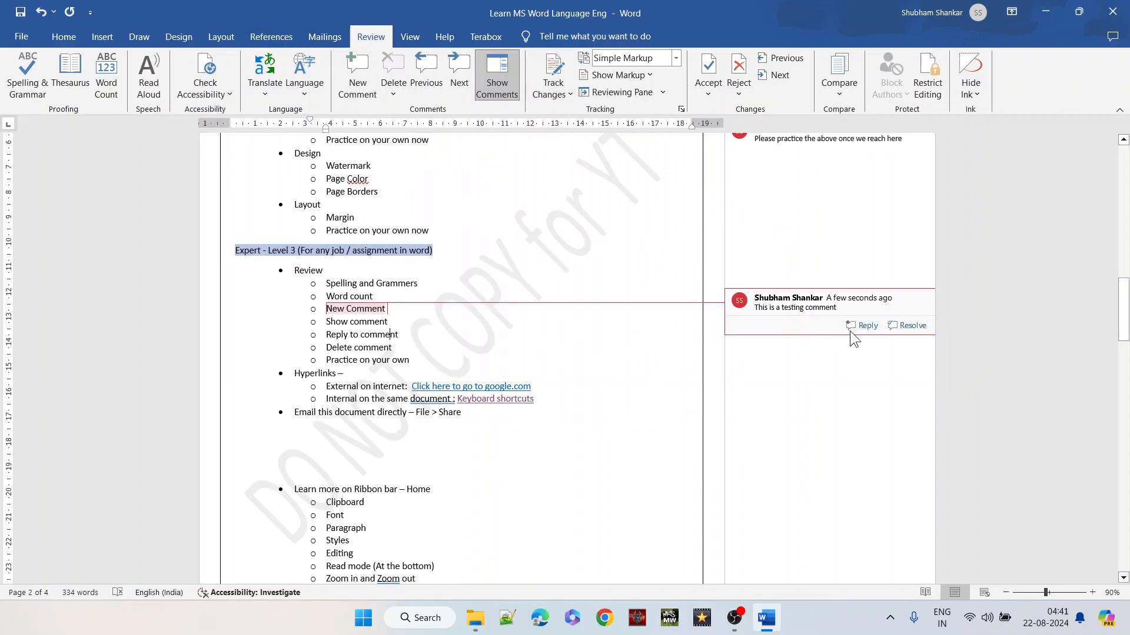
{"action": "left_click", "coordinate": [857, 330]}
{"action": "left_click", "coordinate": [859, 330]}
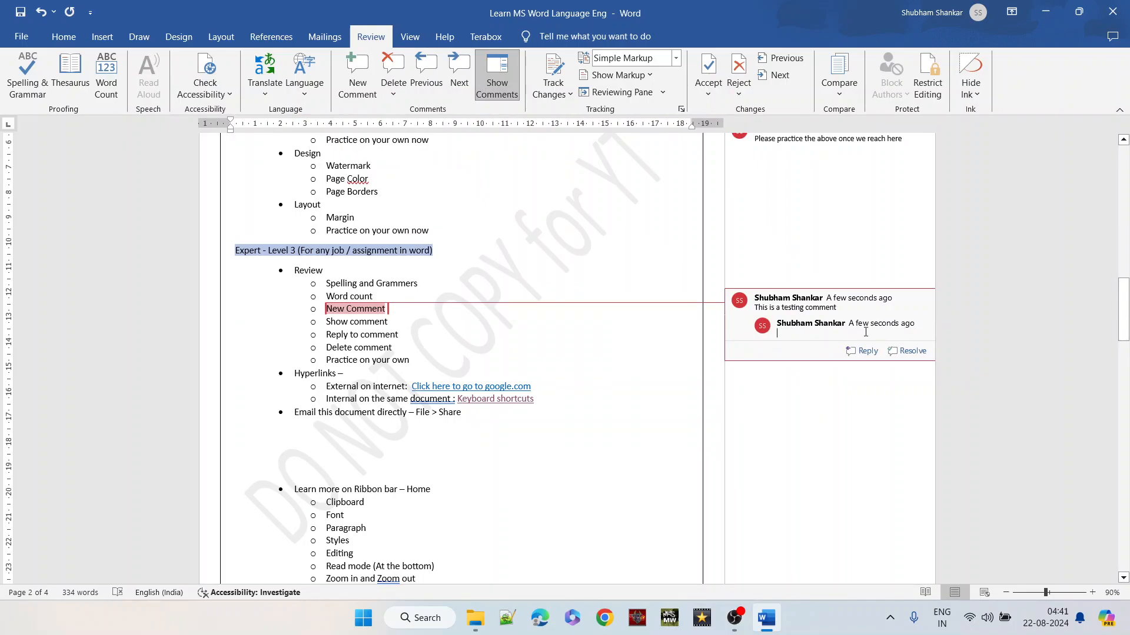
{"action": "type", "text": "This is"}
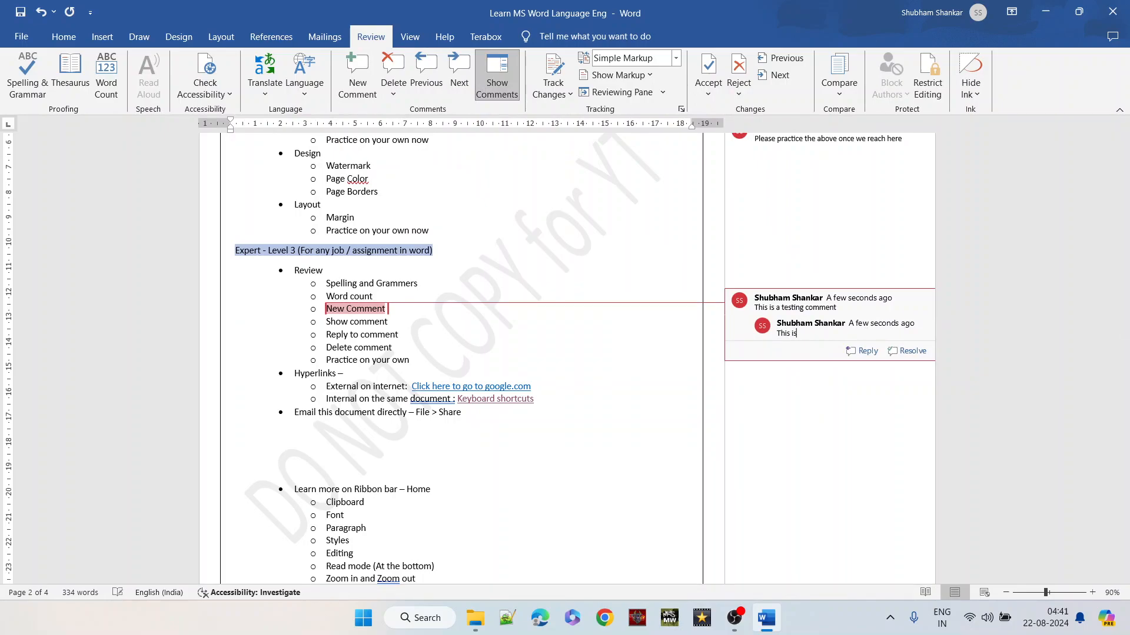
{"action": "type", "text": " my comment for your point"}
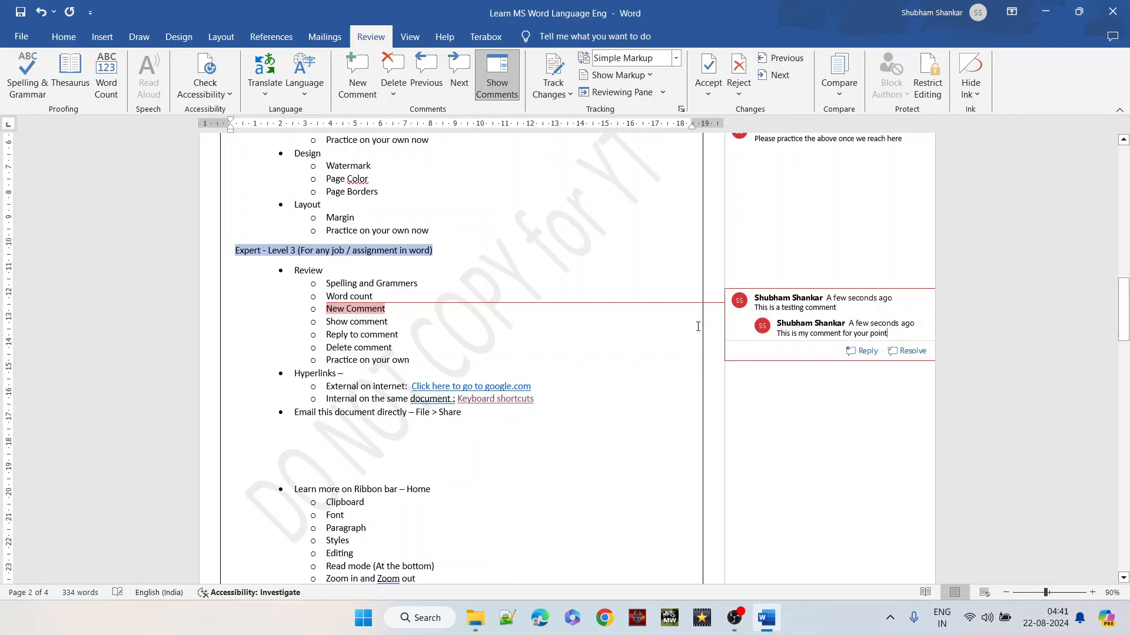
{"action": "left_click", "coordinate": [646, 337]}
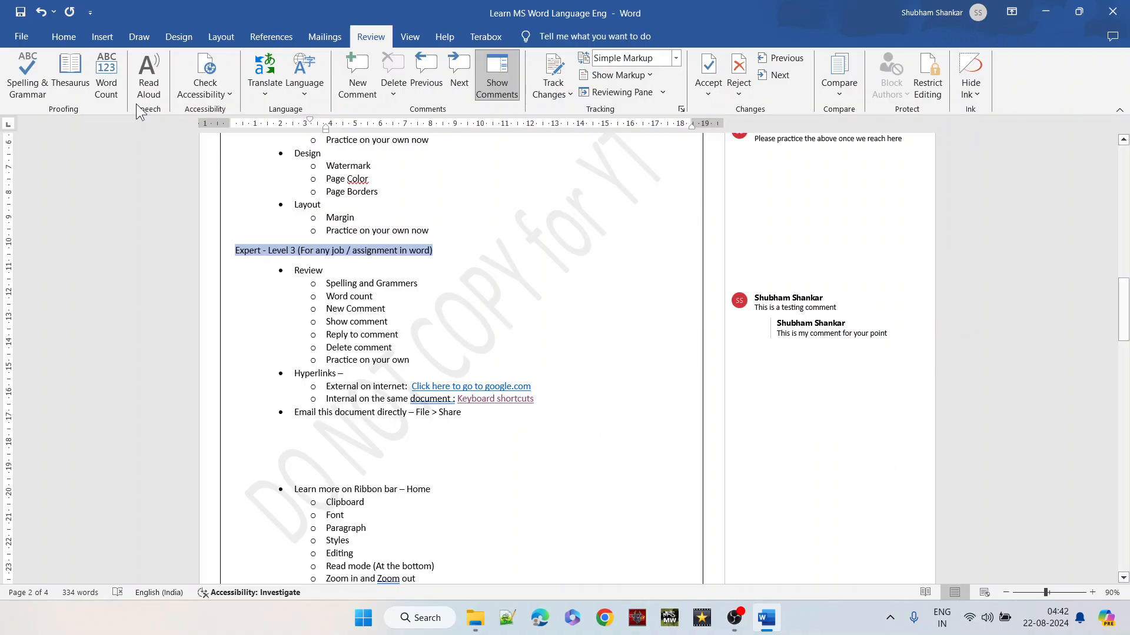
Save the document under its existing name and return to the Review topic list.
{"action": "left_click", "coordinate": [23, 36]}
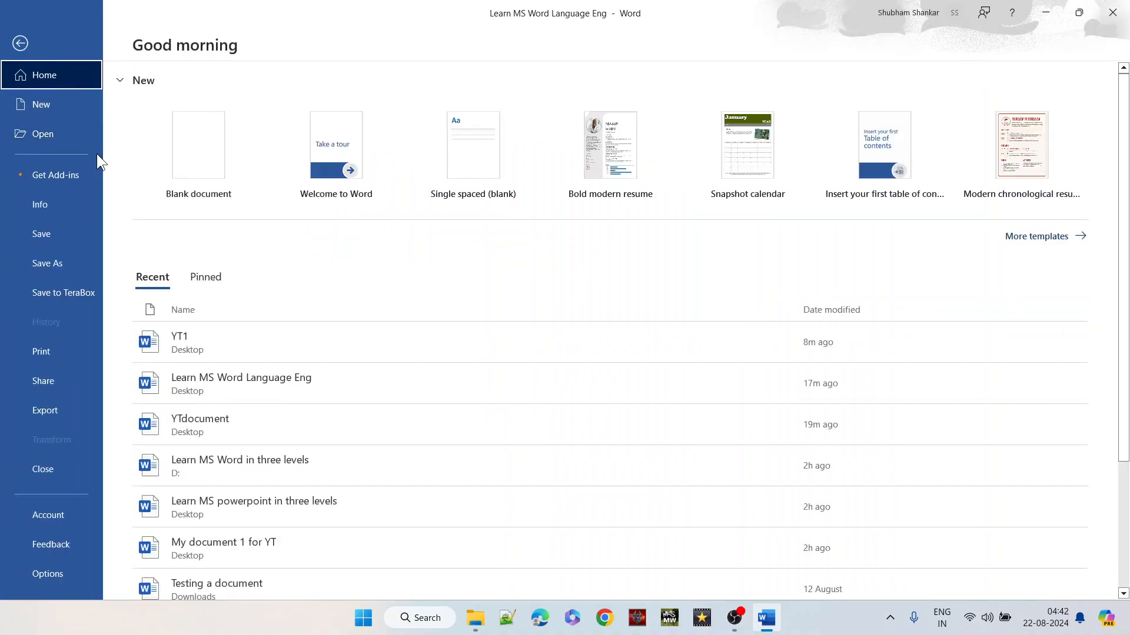
{"action": "left_click", "coordinate": [54, 222]}
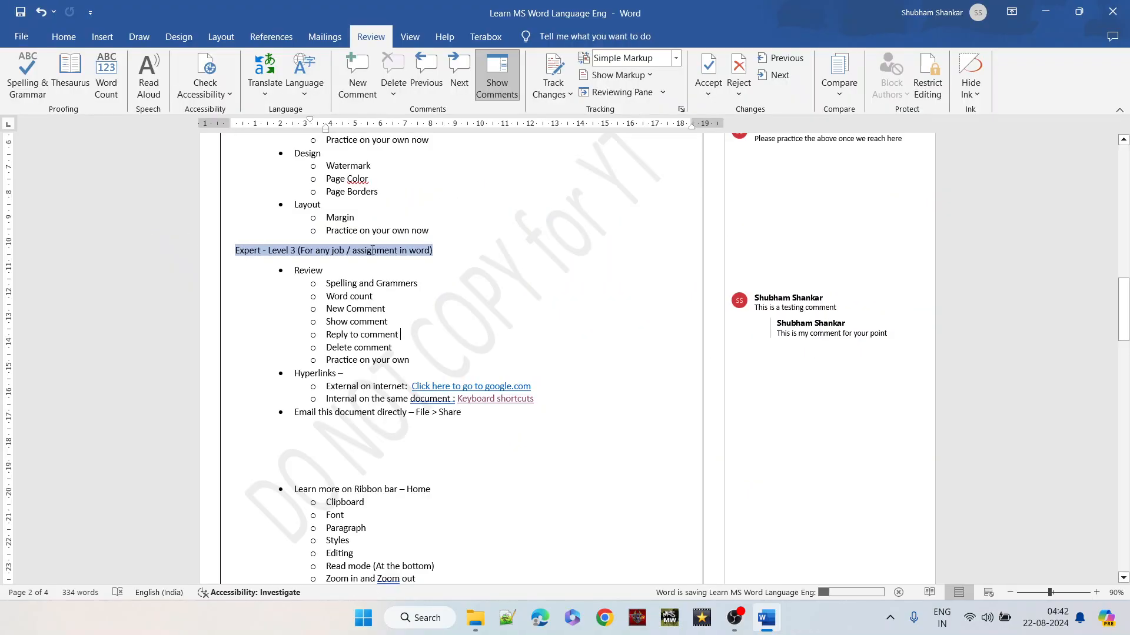
{"action": "left_click", "coordinate": [413, 270]}
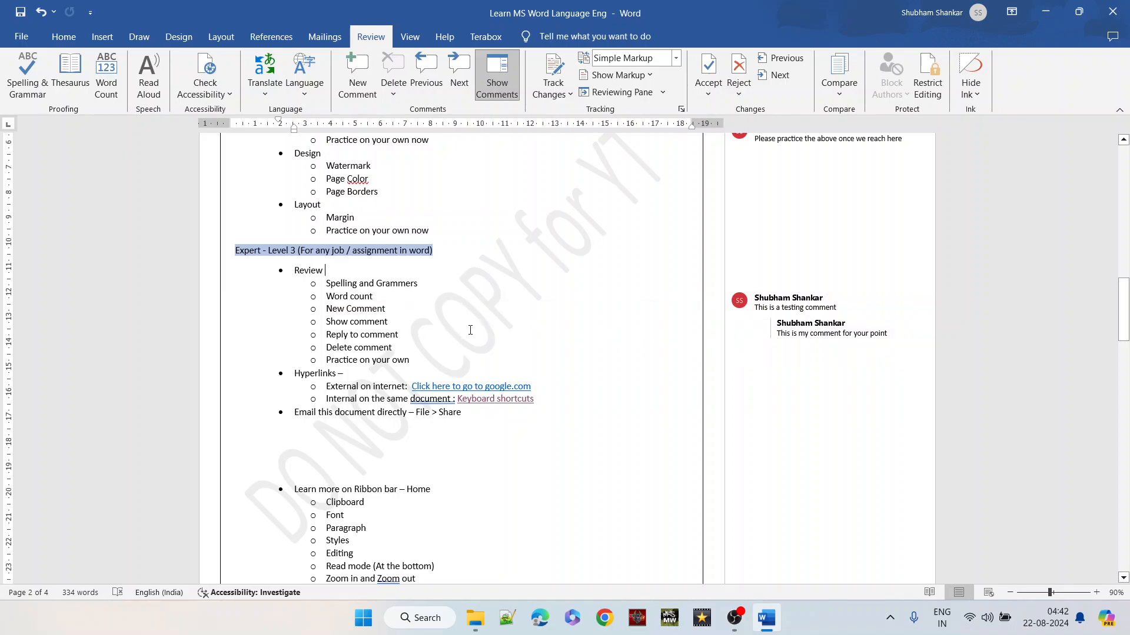
Hide the comments and view the thread on the "New Comment" item through its comment marker.
{"action": "left_click", "coordinate": [496, 96]}
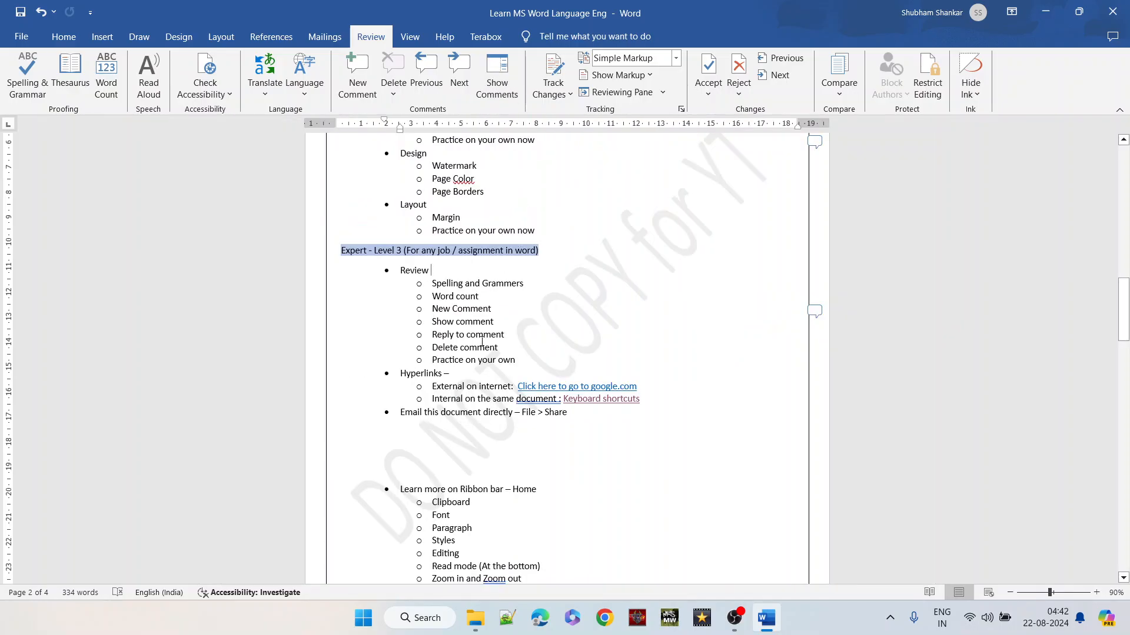
{"action": "left_click", "coordinate": [511, 322]}
{"action": "left_click", "coordinate": [509, 334]}
{"action": "left_click", "coordinate": [506, 348]}
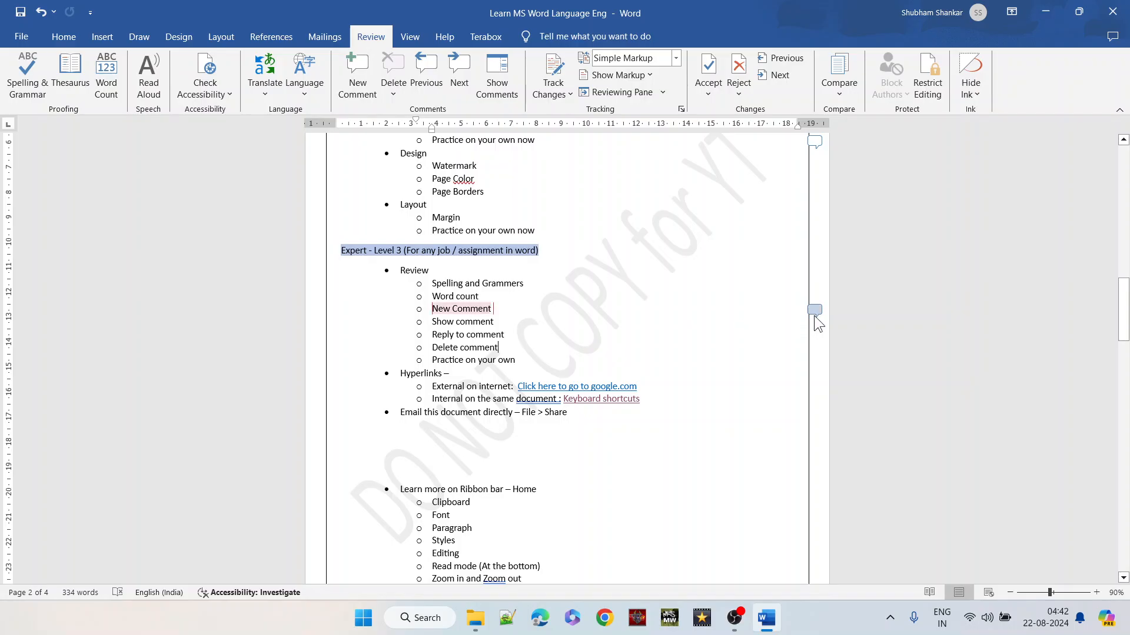
{"action": "left_click", "coordinate": [815, 311]}
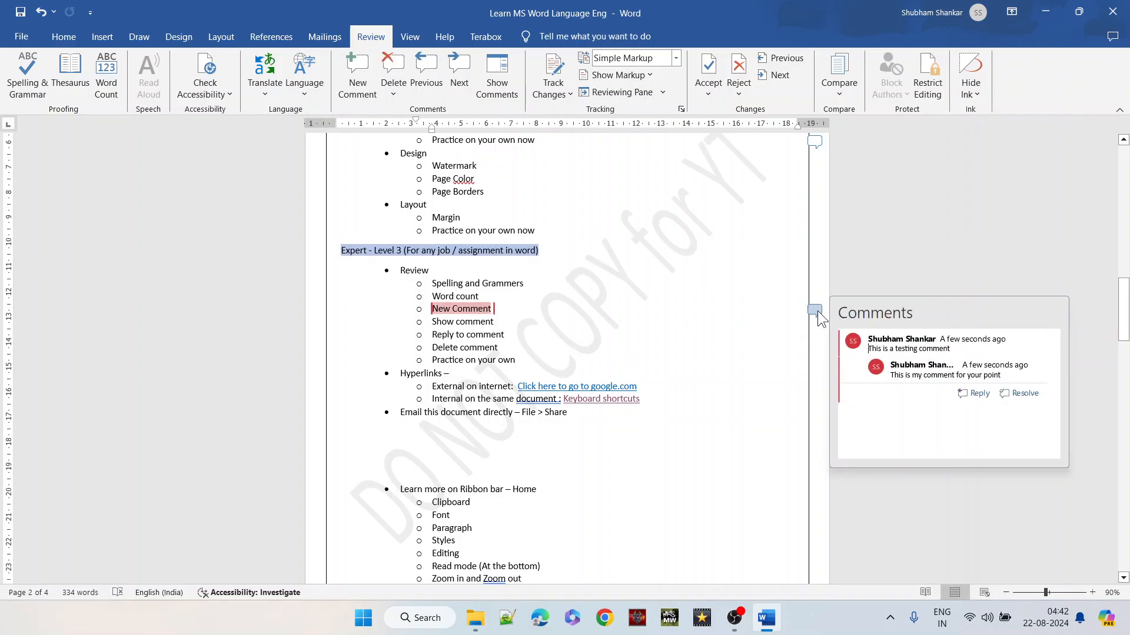
{"action": "left_click", "coordinate": [1053, 312]}
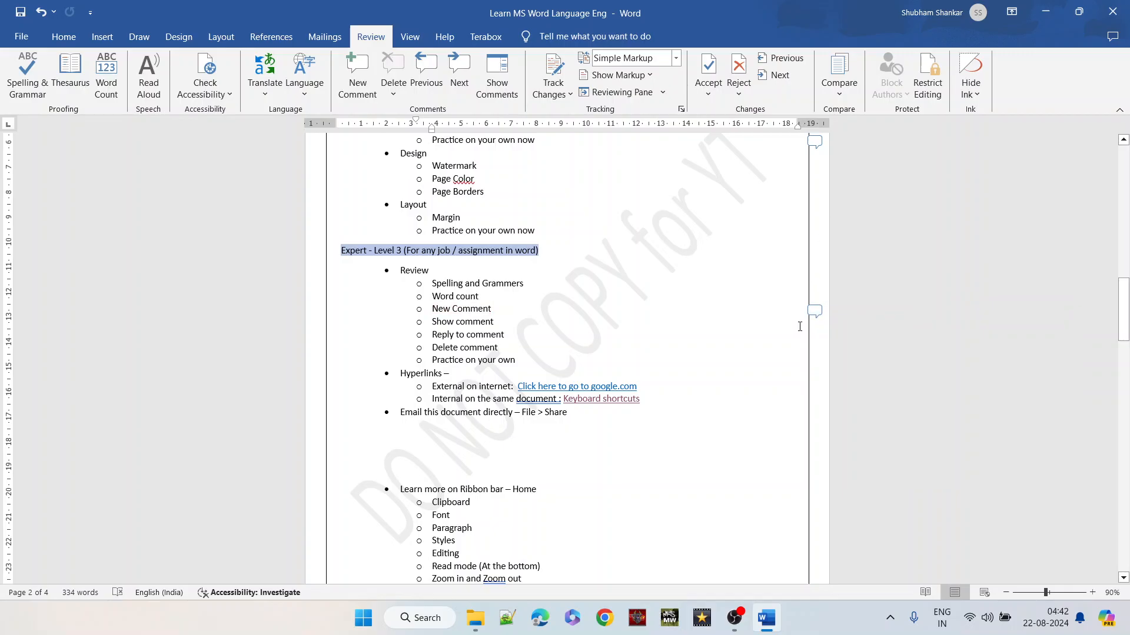
Show the comments again and delete the reply "This is my comment for your point".
{"action": "left_click", "coordinate": [498, 76]}
{"action": "left_click", "coordinate": [823, 332]}
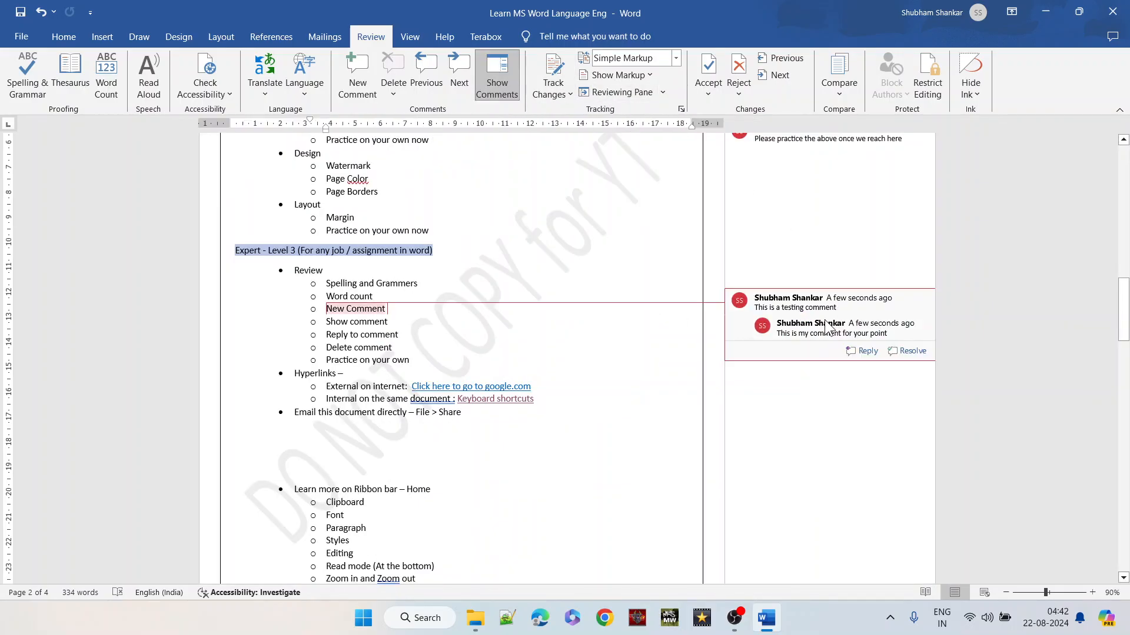
{"action": "right_click", "coordinate": [826, 333]}
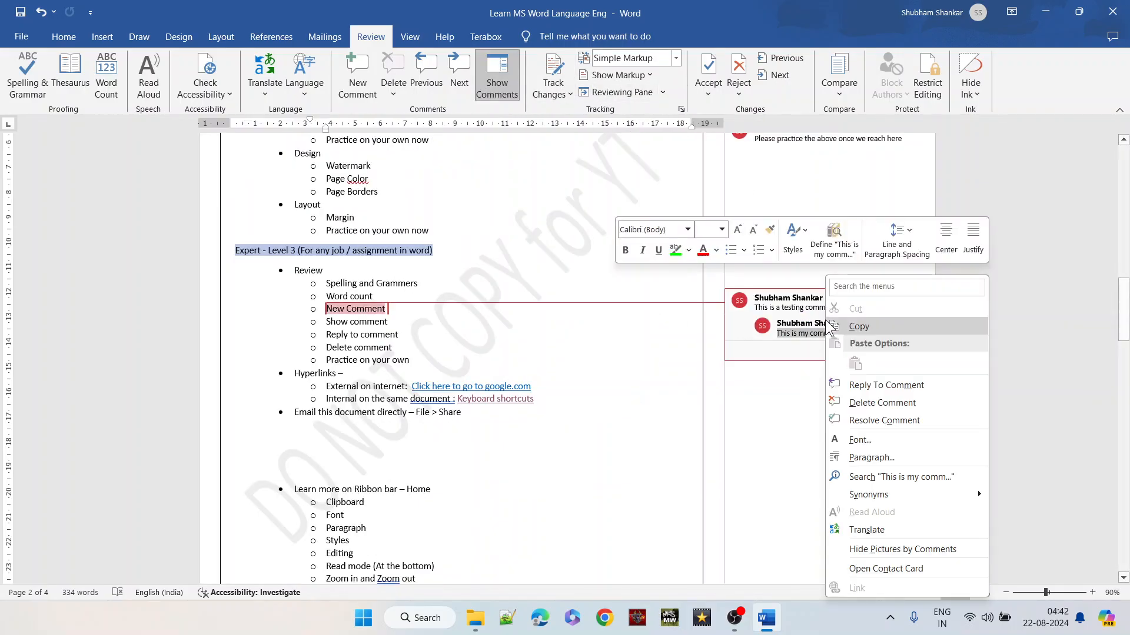
{"action": "left_click", "coordinate": [877, 403]}
{"action": "left_click", "coordinate": [815, 321]}
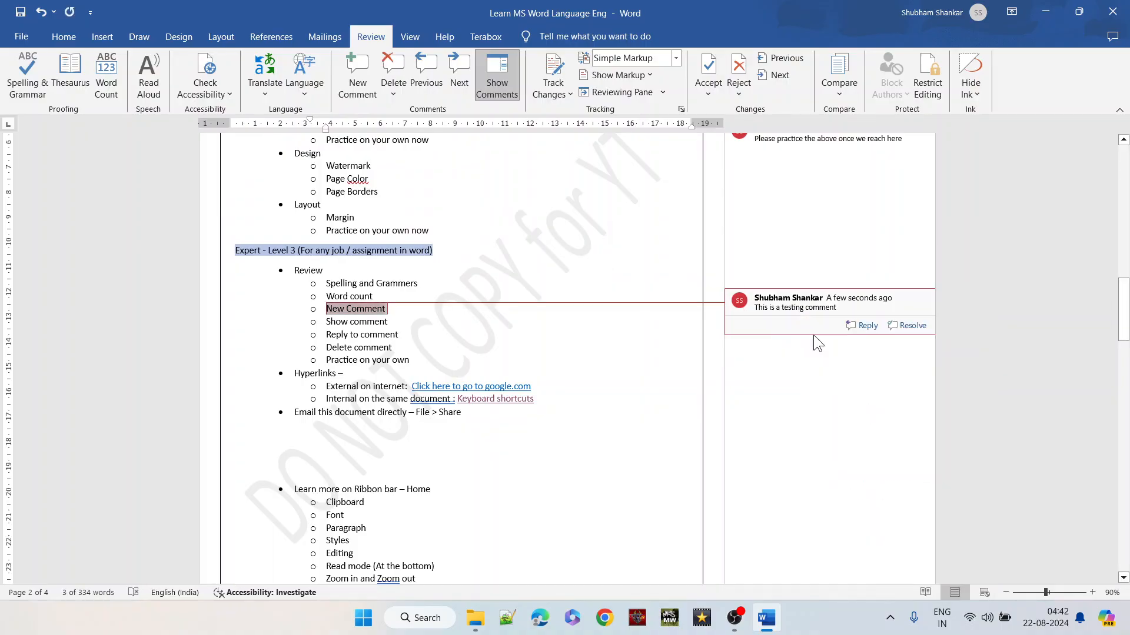
Delete the comment "This is a testing comment" from the "New Comment" item.
{"action": "right_click", "coordinate": [804, 307]}
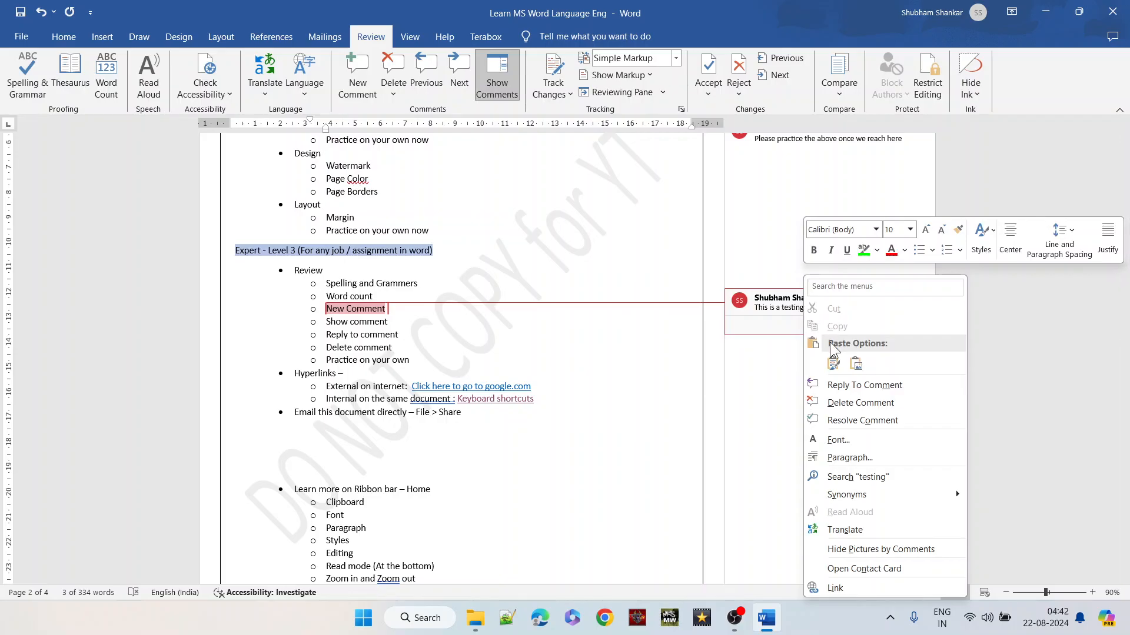
{"action": "left_click", "coordinate": [859, 404]}
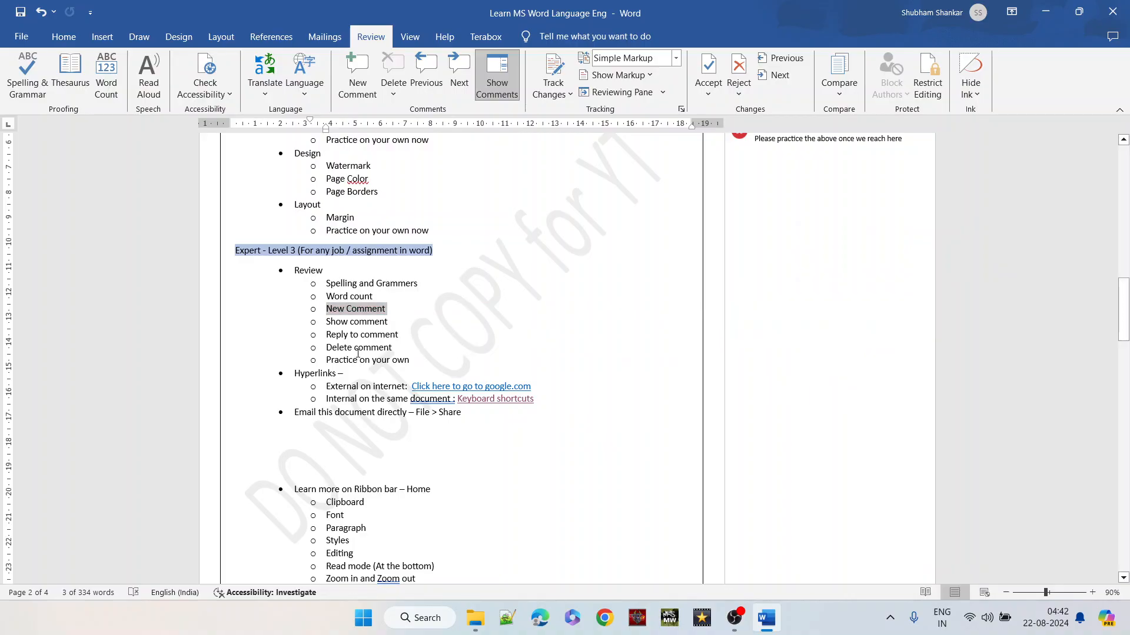
{"action": "left_click", "coordinate": [420, 358]}
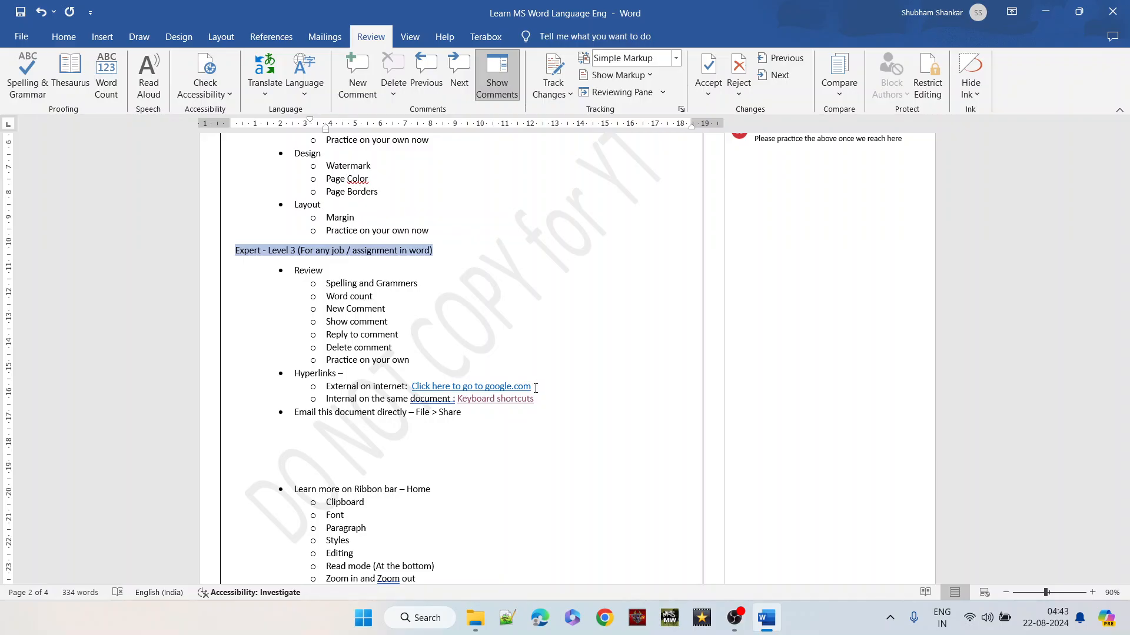
{"action": "type", "text": "Goo"}
{"action": "key", "text": "BackSpace"}
{"action": "key", "text": "BackSpace"}
{"action": "key", "text": "BackSpace"}
{"action": "key", "text": "BackSpace"}
{"action": "key", "text": "BackSpace"}
{"action": "key", "text": "BackSpace"}
{"action": "key", "text": "BackSpace"}
{"action": "key", "text": "BackSpace"}
{"action": "key", "text": "BackSpace"}
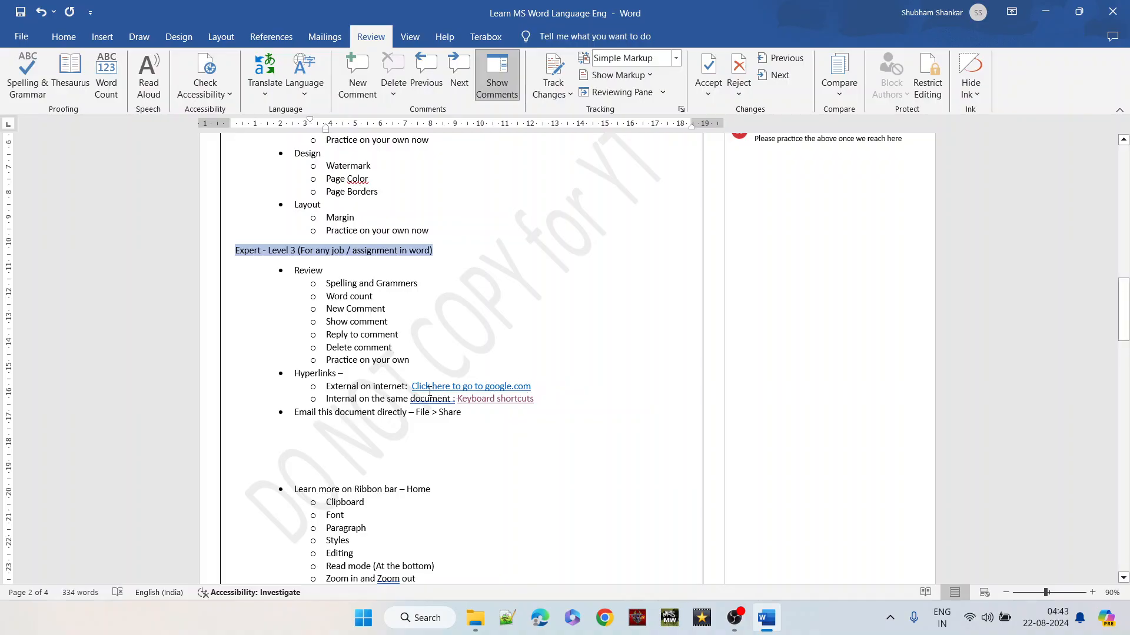
Add two blank, unbulleted lines below the "External on internet" item.
{"action": "key", "text": "Return"}
{"action": "key", "text": "shift+Tab"}
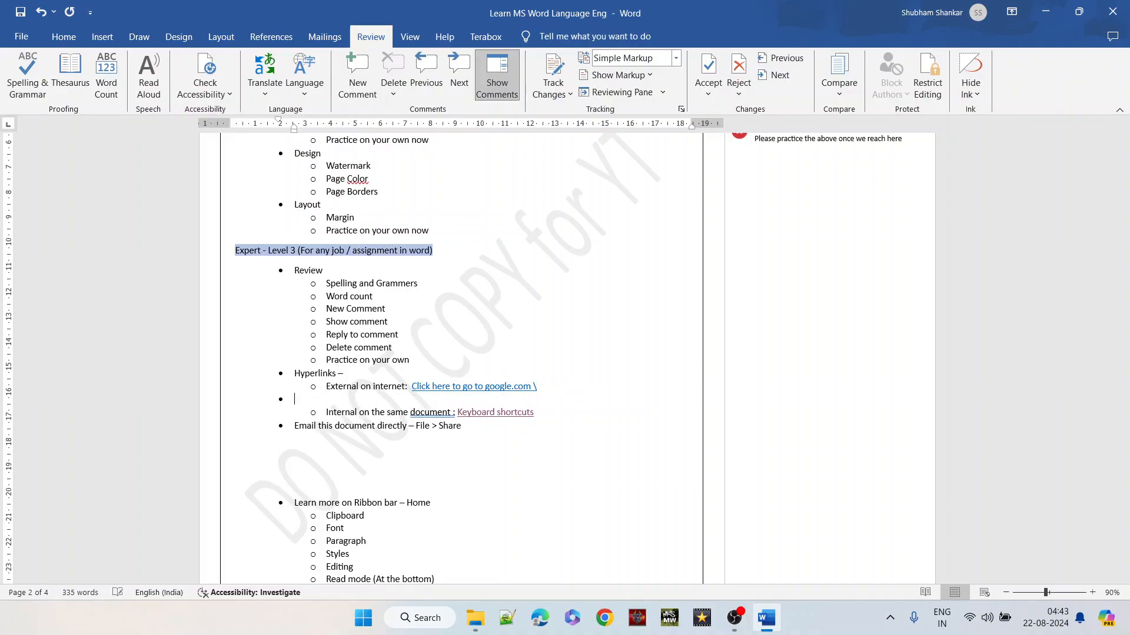
{"action": "key", "text": "BackSpace"}
{"action": "type", "text": "G"}
{"action": "key", "text": "BackSpace"}
{"action": "key", "text": "BackSpace"}
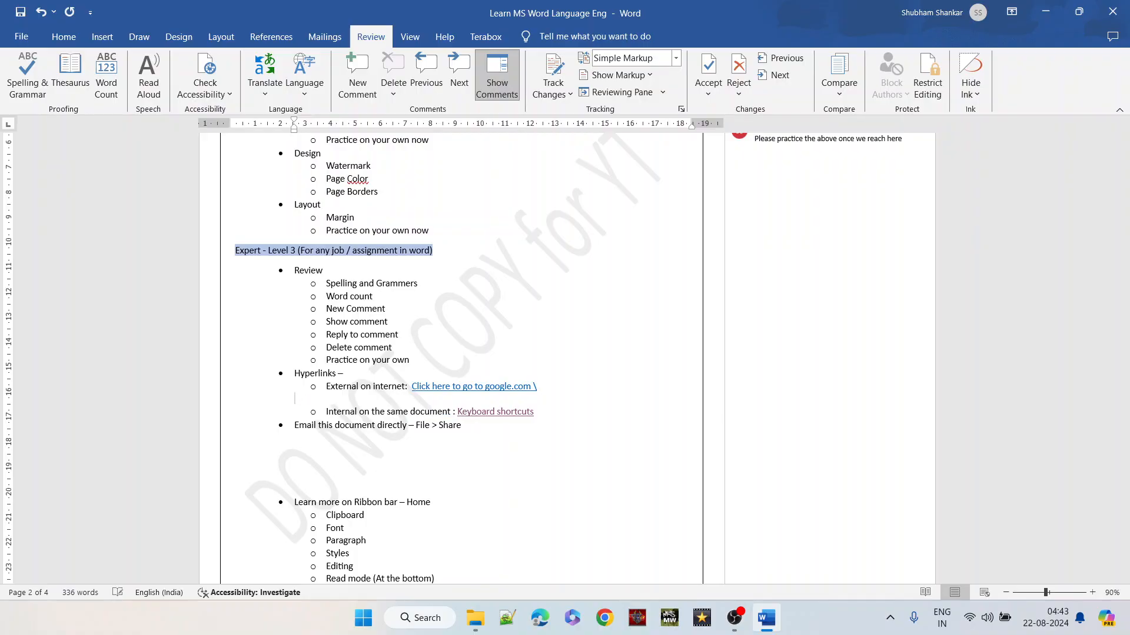
{"action": "key", "text": "Return"}
{"action": "left_click", "coordinate": [400, 387]}
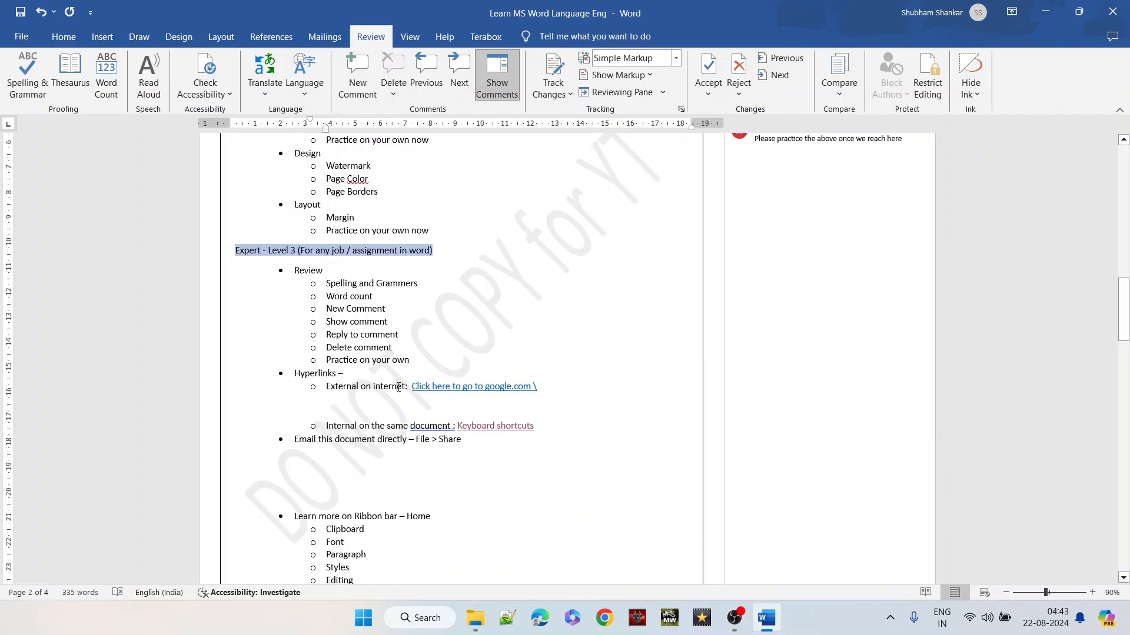
{"action": "left_click", "coordinate": [382, 373]}
{"action": "key", "text": "Return"}
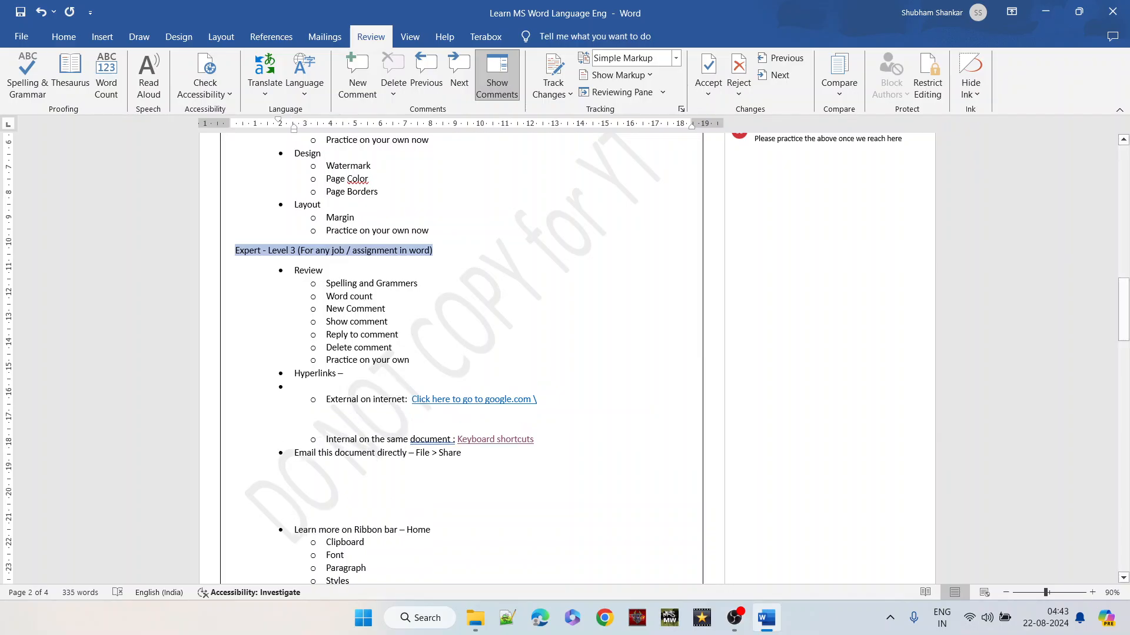
{"action": "type", "text": "google"}
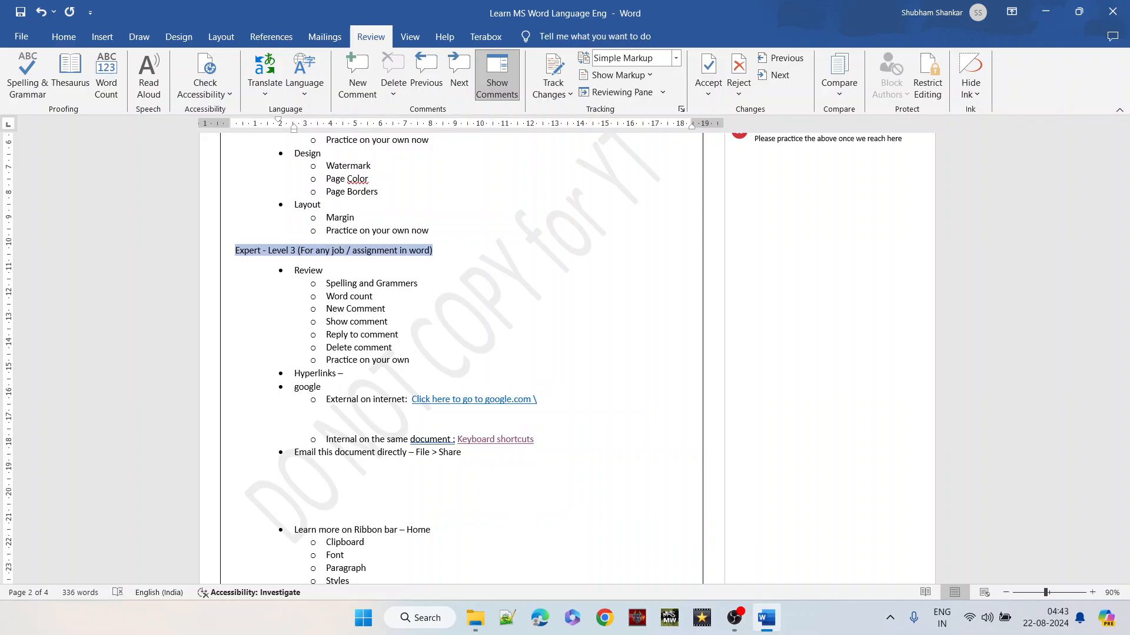
{"action": "type", "text": ".com"}
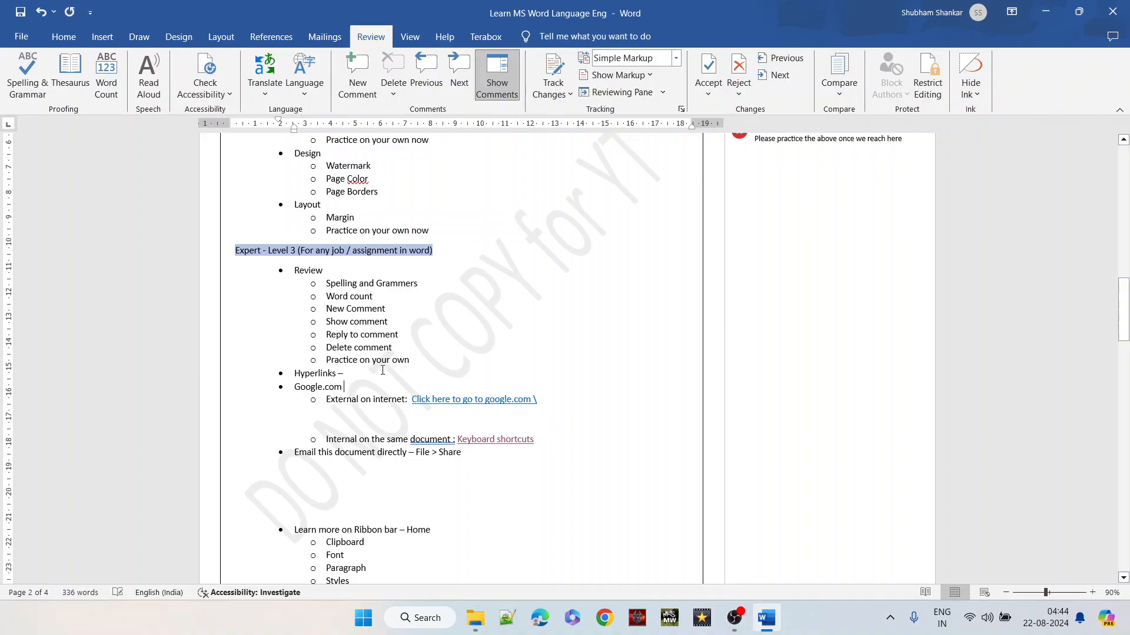
{"action": "triple_click", "coordinate": [341, 386]}
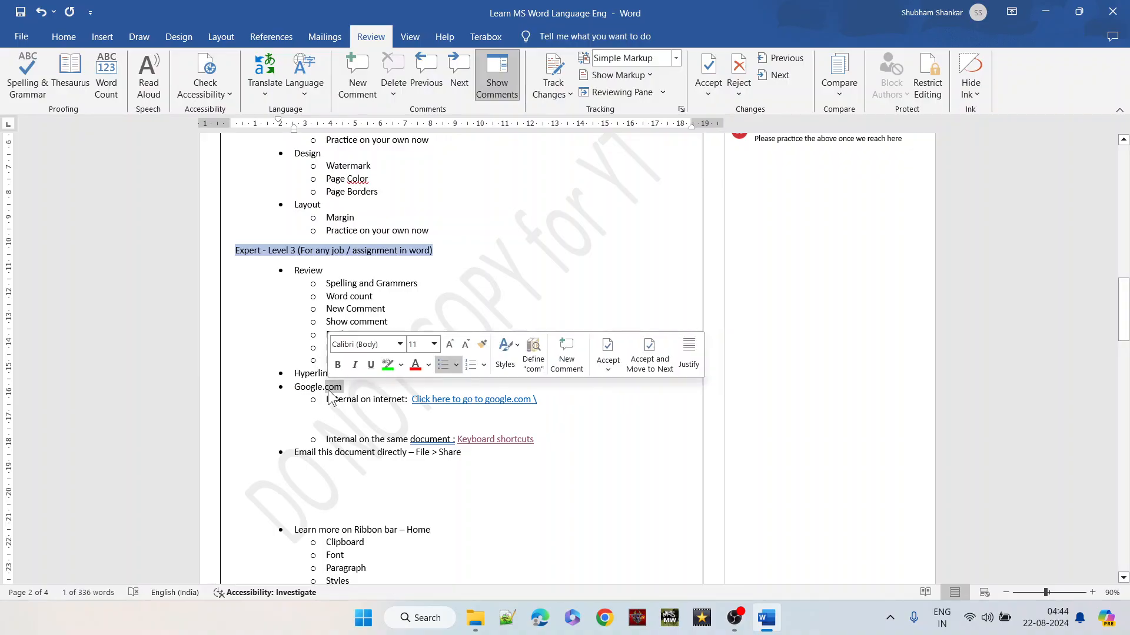
{"action": "left_click", "coordinate": [330, 387]}
{"action": "left_click", "coordinate": [358, 389]}
{"action": "key", "text": "Home"}
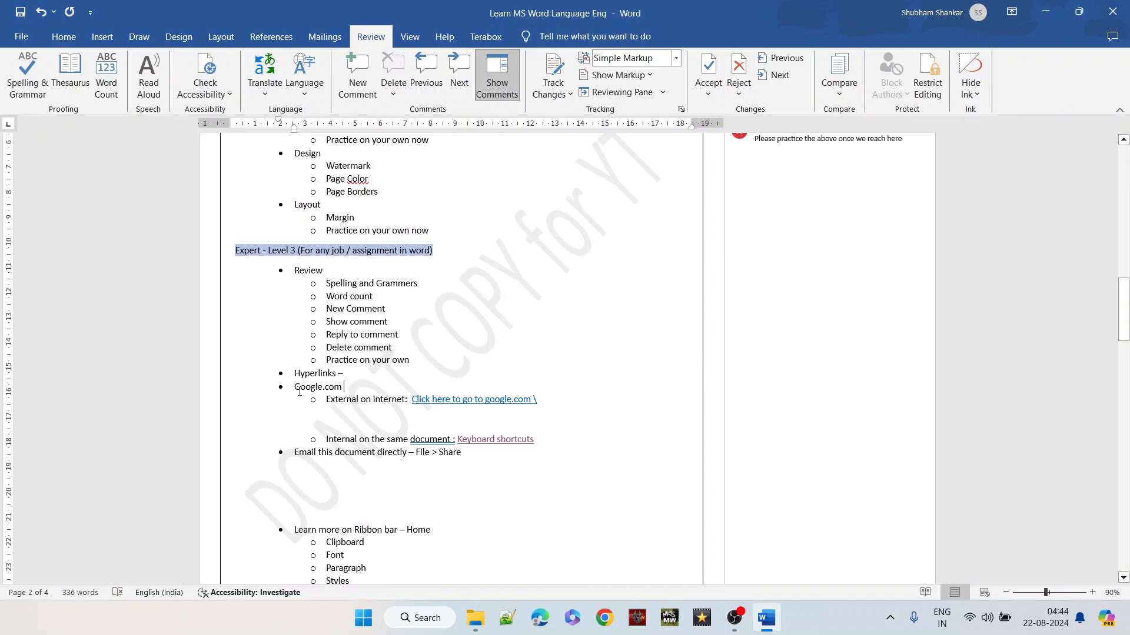
{"action": "type", "text": "www."}
{"action": "double_click", "coordinate": [347, 386]}
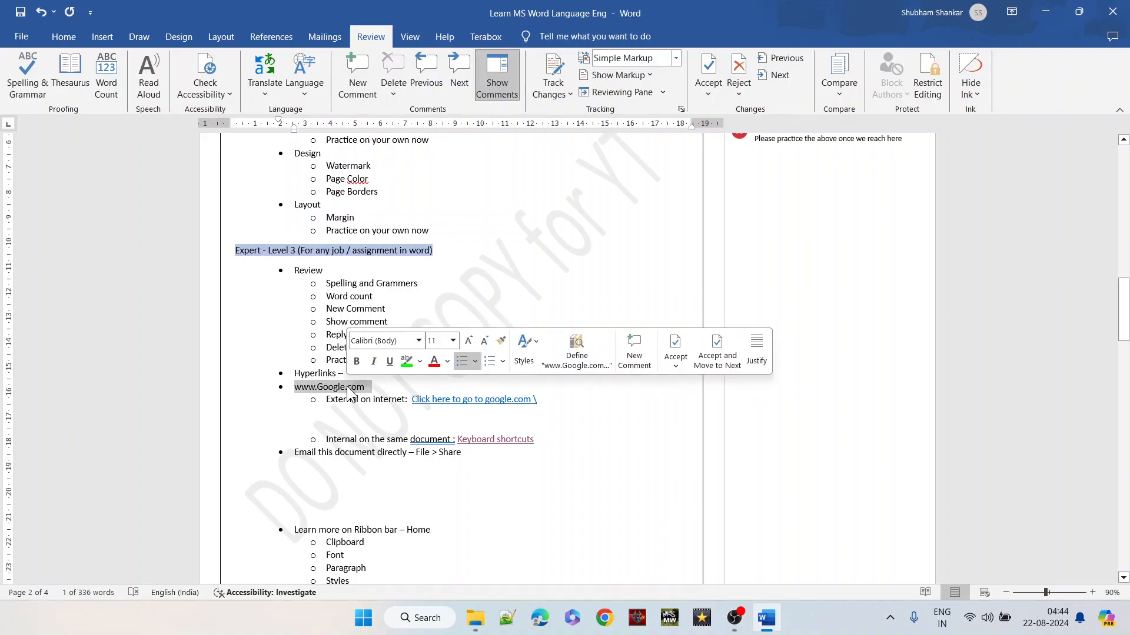
{"action": "left_click", "coordinate": [102, 37]}
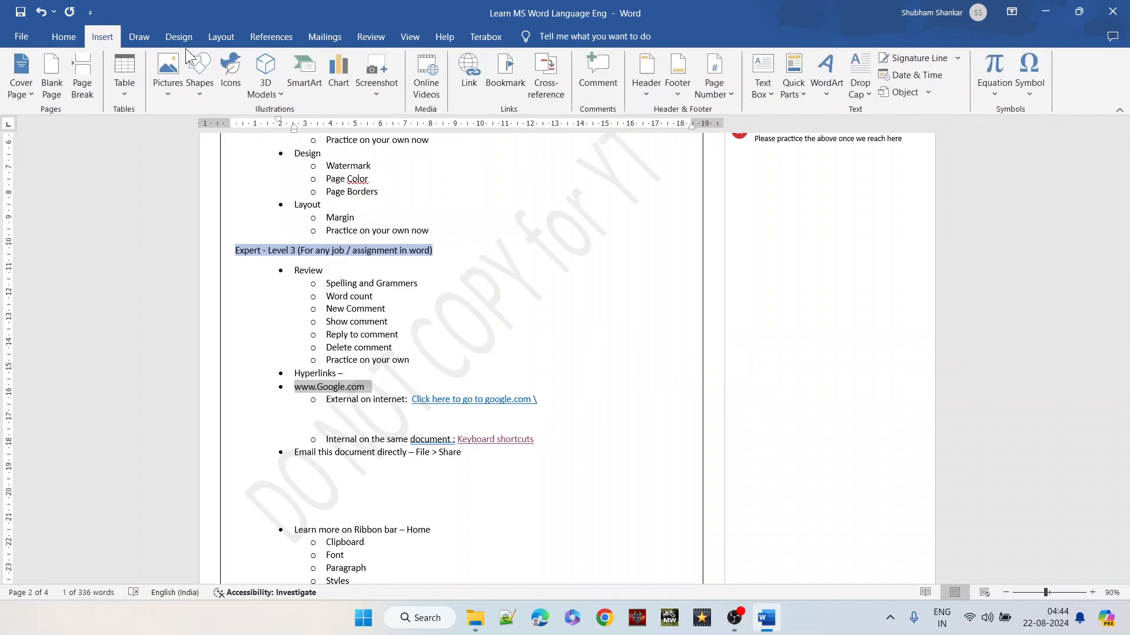
{"action": "left_click", "coordinate": [469, 69]}
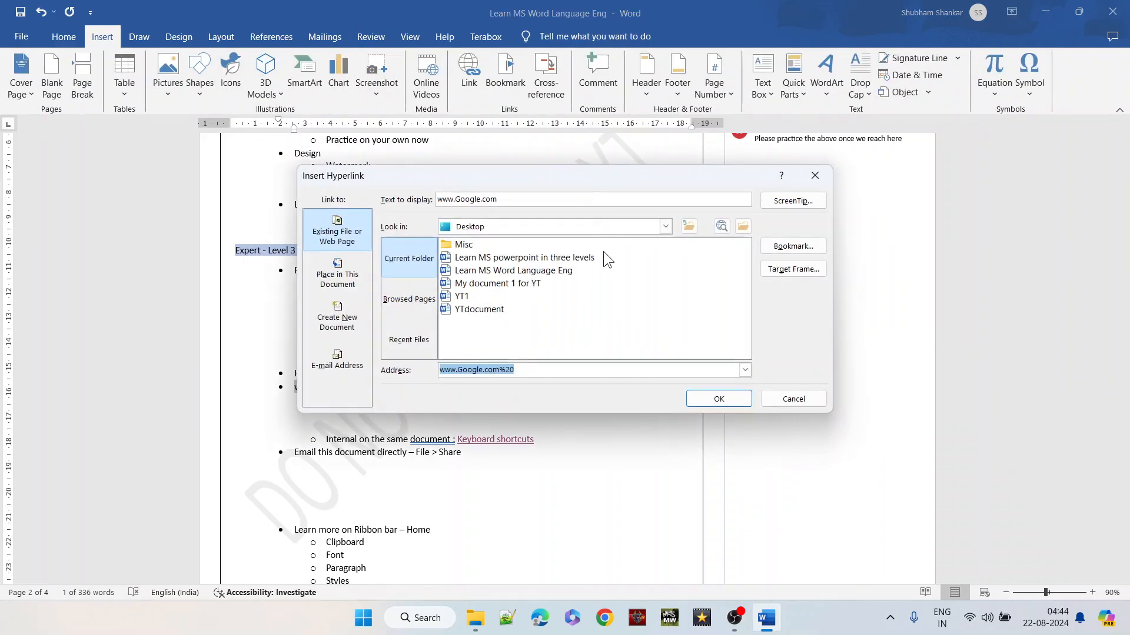
{"action": "key", "text": "Home"}
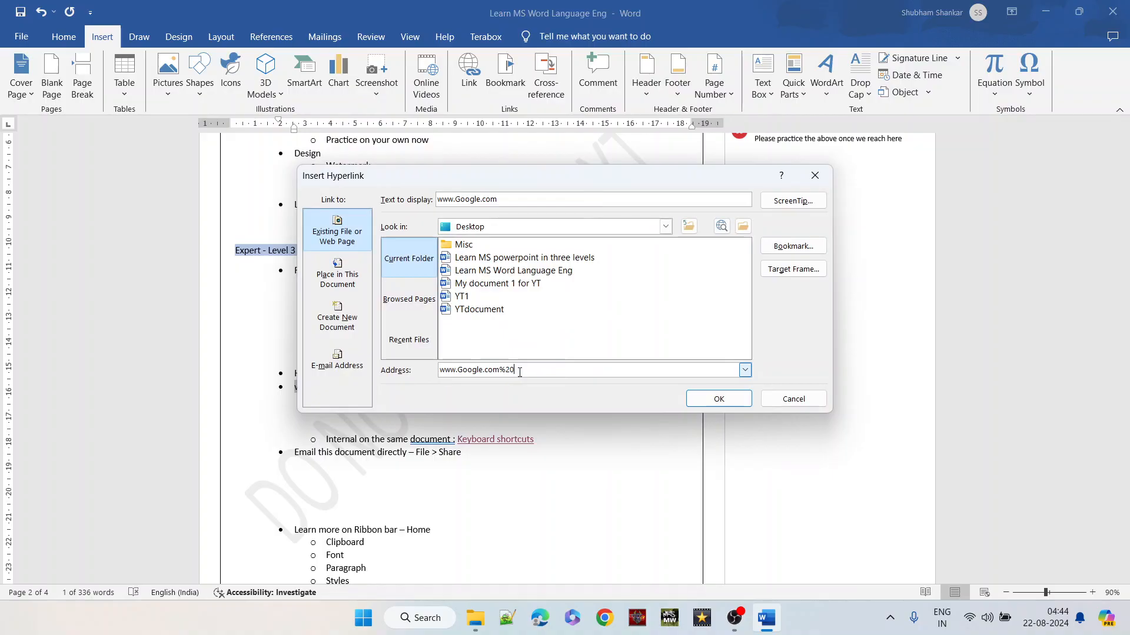
{"action": "type", "text": "http://"}
{"action": "key", "text": "End"}
{"action": "key", "text": "BackSpace"}
{"action": "key", "text": "BackSpace"}
{"action": "key", "text": "BackSpace"}
{"action": "key", "text": "BackSpace"}
{"action": "key", "text": "BackSpace"}
{"action": "key", "text": "BackSpace"}
{"action": "key", "text": "BackSpace"}
{"action": "key", "text": "BackSpace"}
{"action": "key", "text": "BackSpace"}
{"action": "key", "text": "BackSpace"}
{"action": "key", "text": "BackSpace"}
{"action": "key", "text": "BackSpace"}
{"action": "key", "text": "BackSpace"}
{"action": "key", "text": "BackSpace"}
{"action": "key", "text": "BackSpace"}
{"action": "key", "text": "BackSpace"}
{"action": "key", "text": "BackSpace"}
{"action": "key", "text": "BackSpace"}
{"action": "key", "text": "BackSpace"}
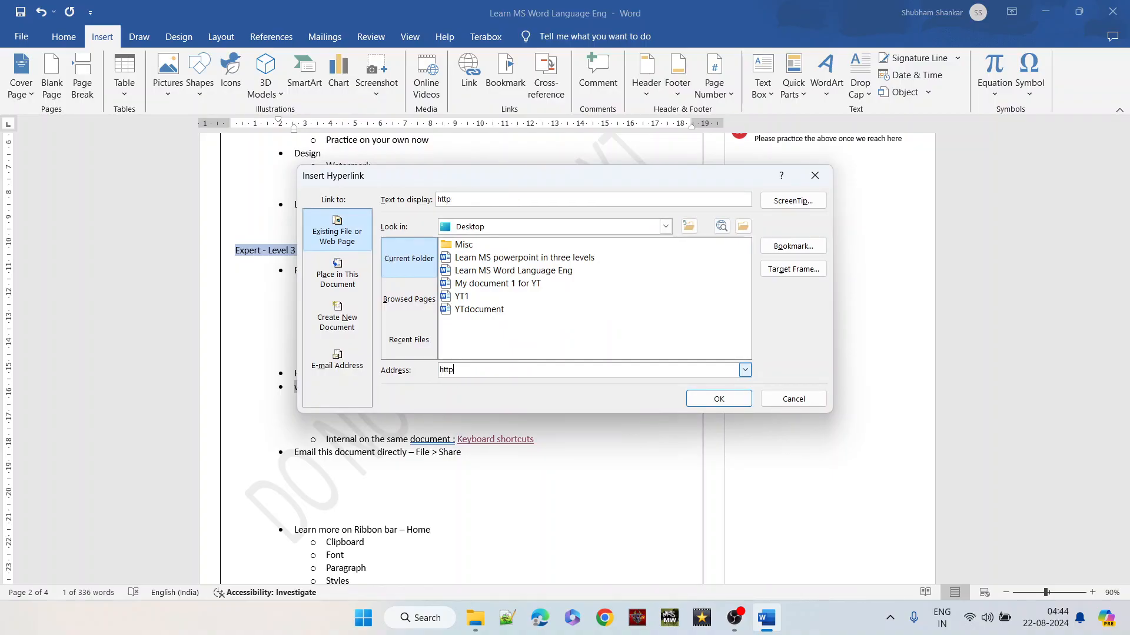
{"action": "key", "text": "BackSpace"}
{"action": "key", "text": "BackSpace"}
{"action": "key", "text": "BackSpace"}
{"action": "key", "text": "BackSpace"}
{"action": "type", "text": "google.com"}
{"action": "left_click", "coordinate": [733, 402]}
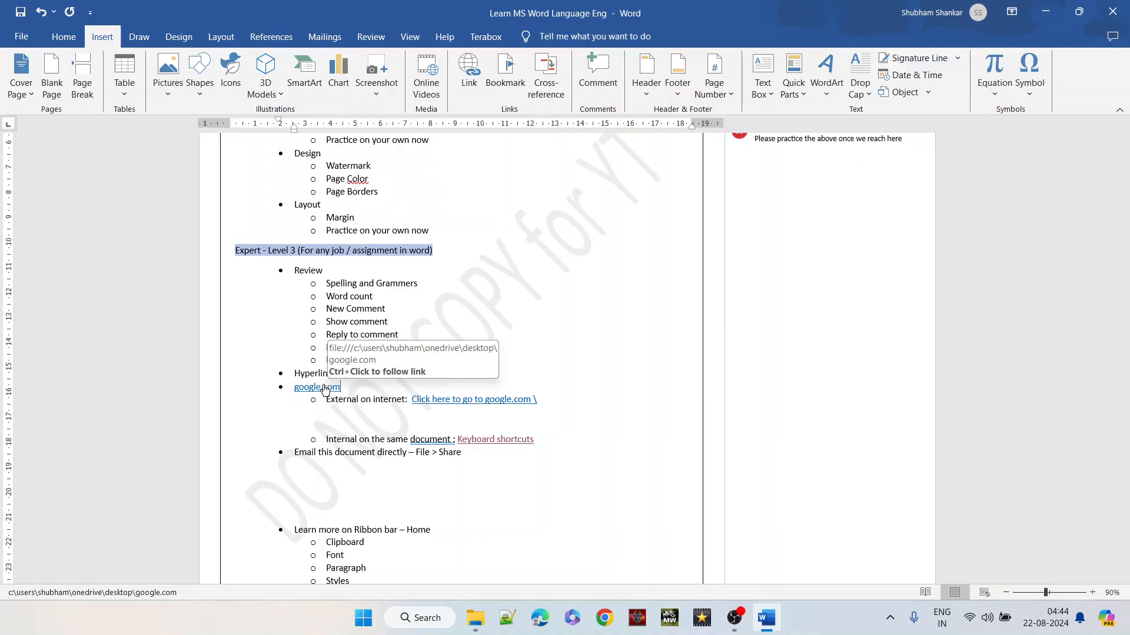
Try to follow the google.com link from the document, accepting the security notice.
{"action": "left_click", "coordinate": [325, 388], "text": "ctrl"}
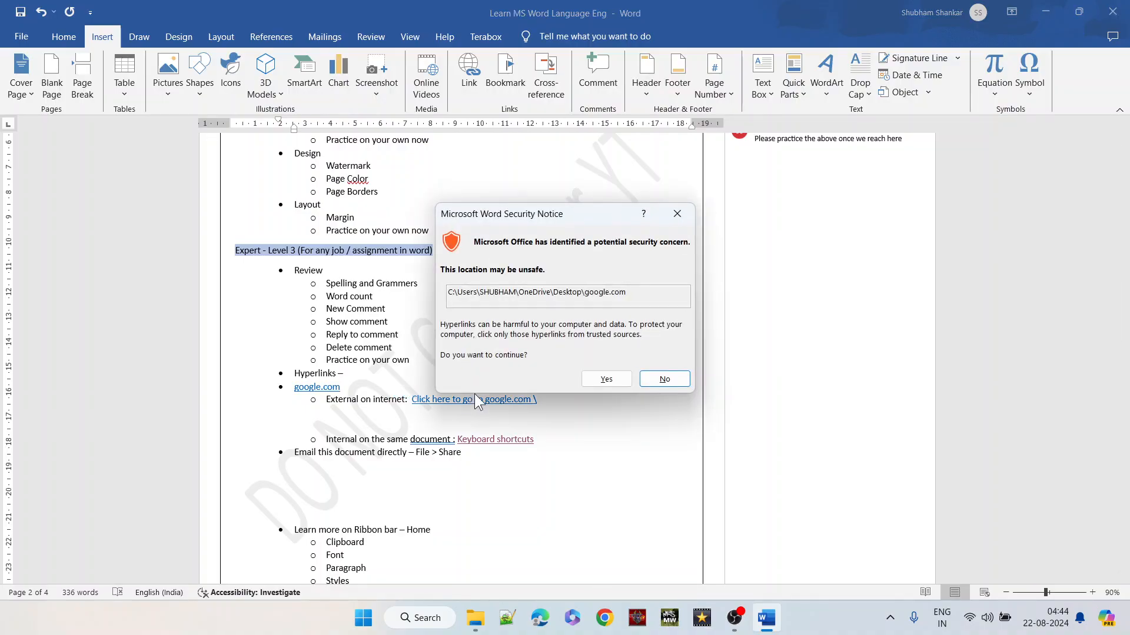
{"action": "left_click", "coordinate": [589, 384]}
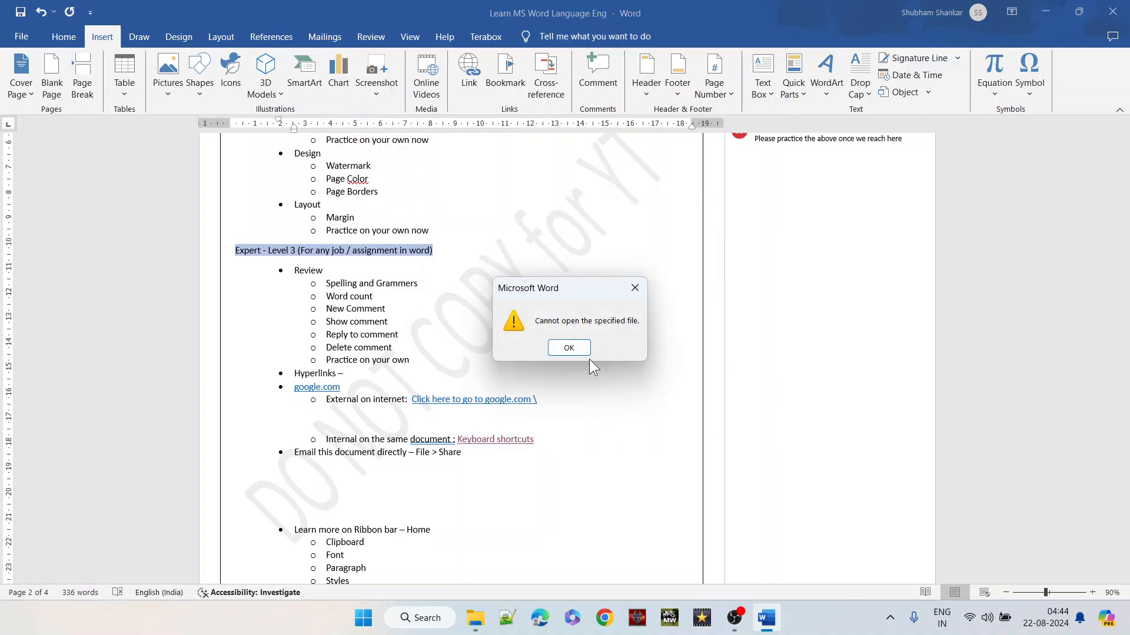
{"action": "left_click", "coordinate": [576, 353]}
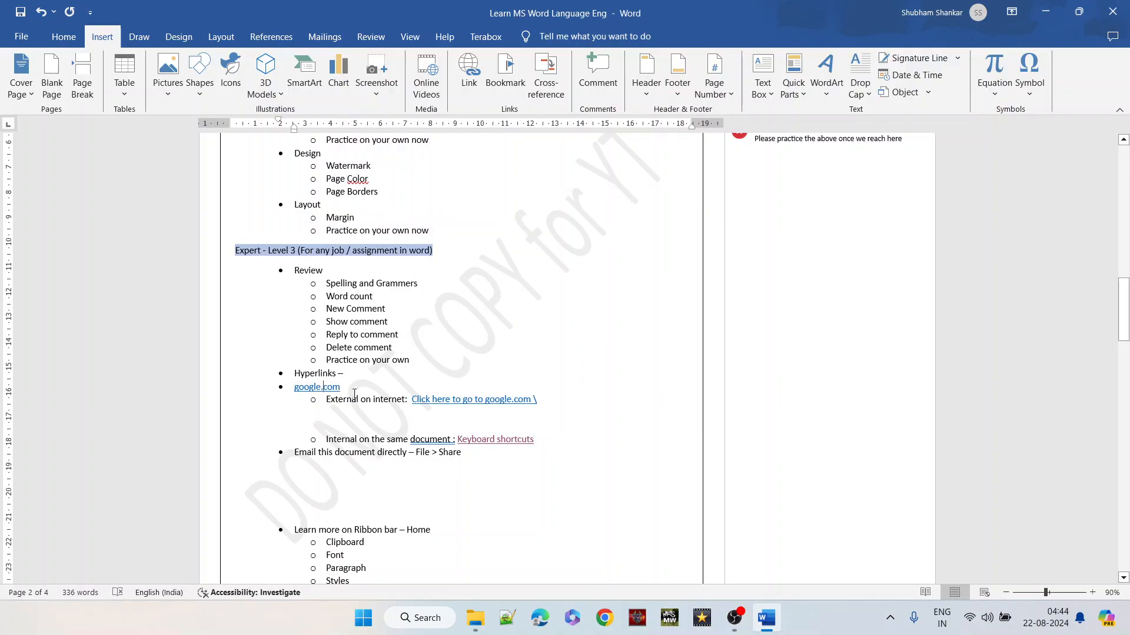
{"action": "right_click", "coordinate": [332, 388]}
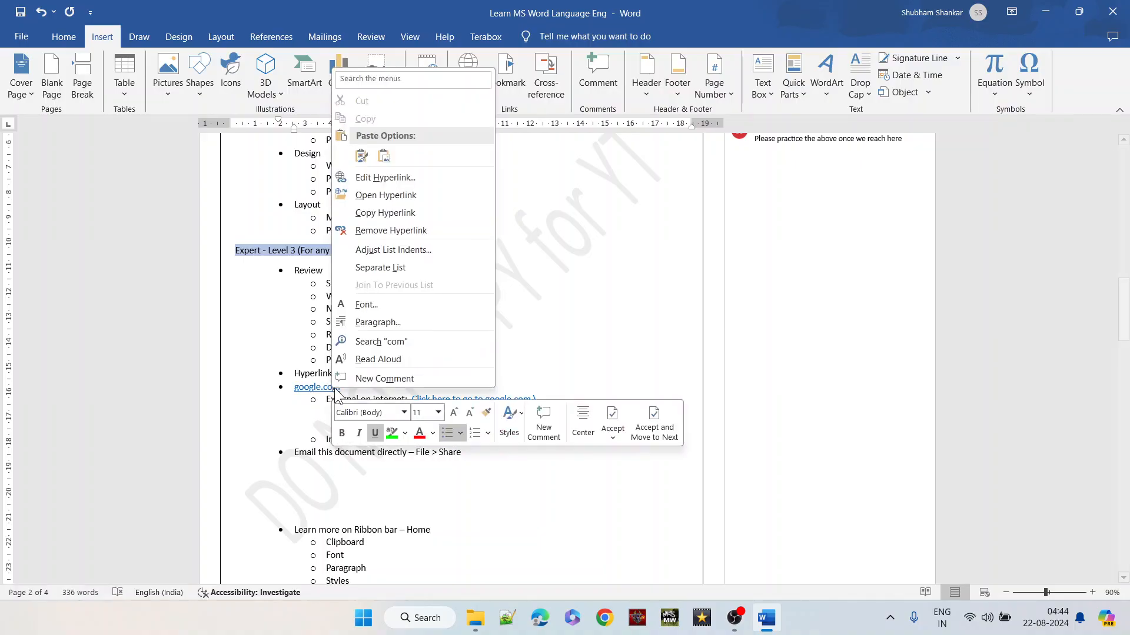
{"action": "key", "text": "Escape"}
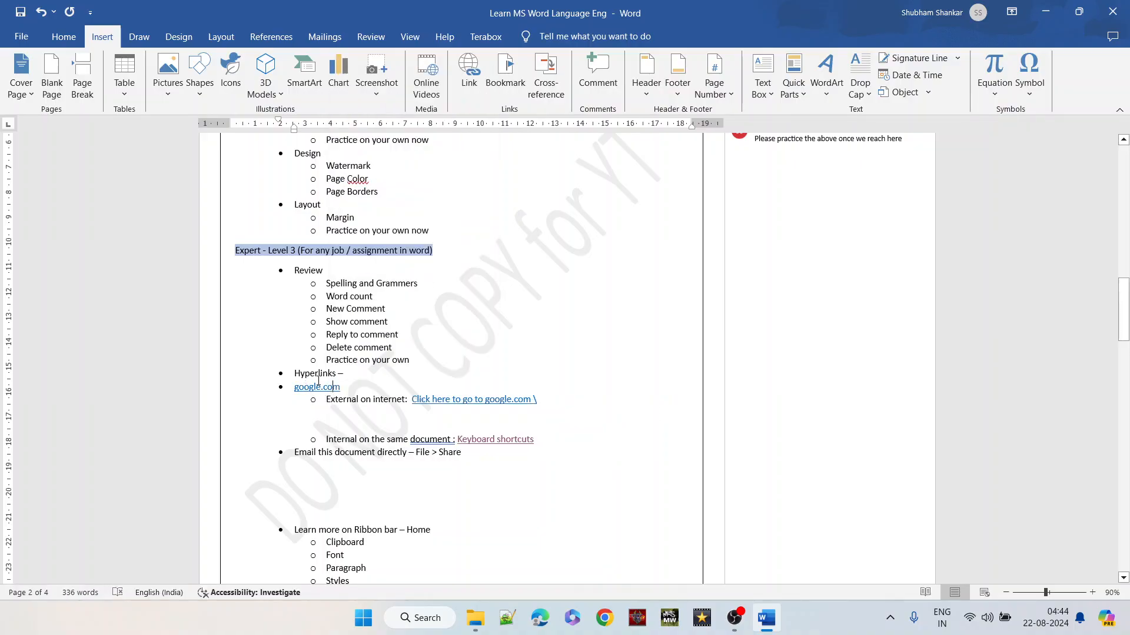
{"action": "left_click", "coordinate": [469, 68]}
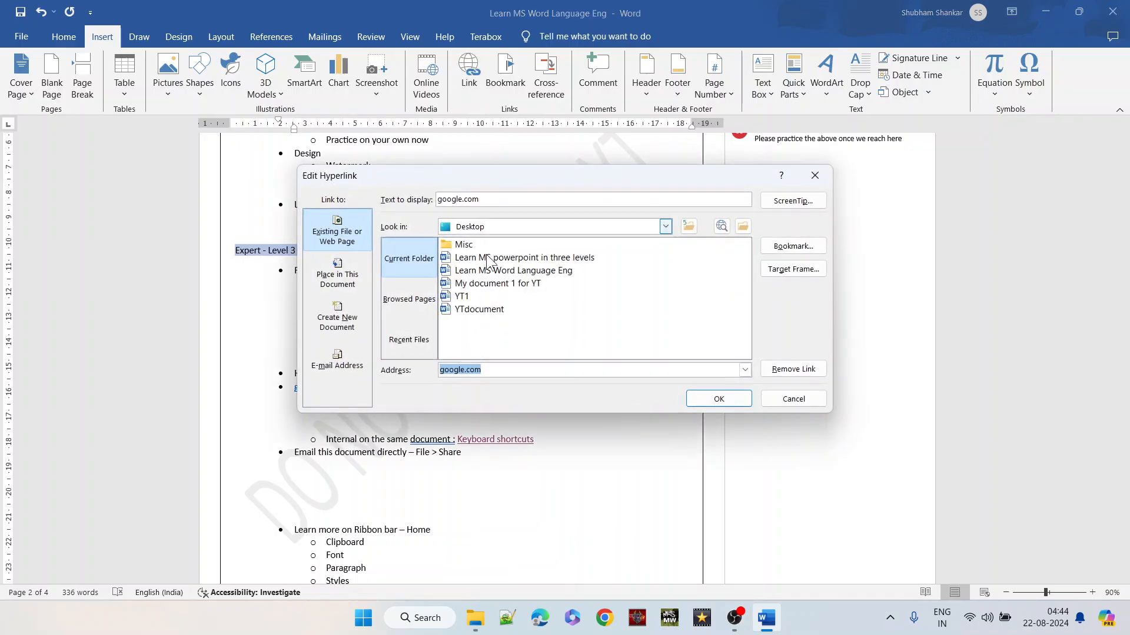
{"action": "left_click", "coordinate": [445, 369]}
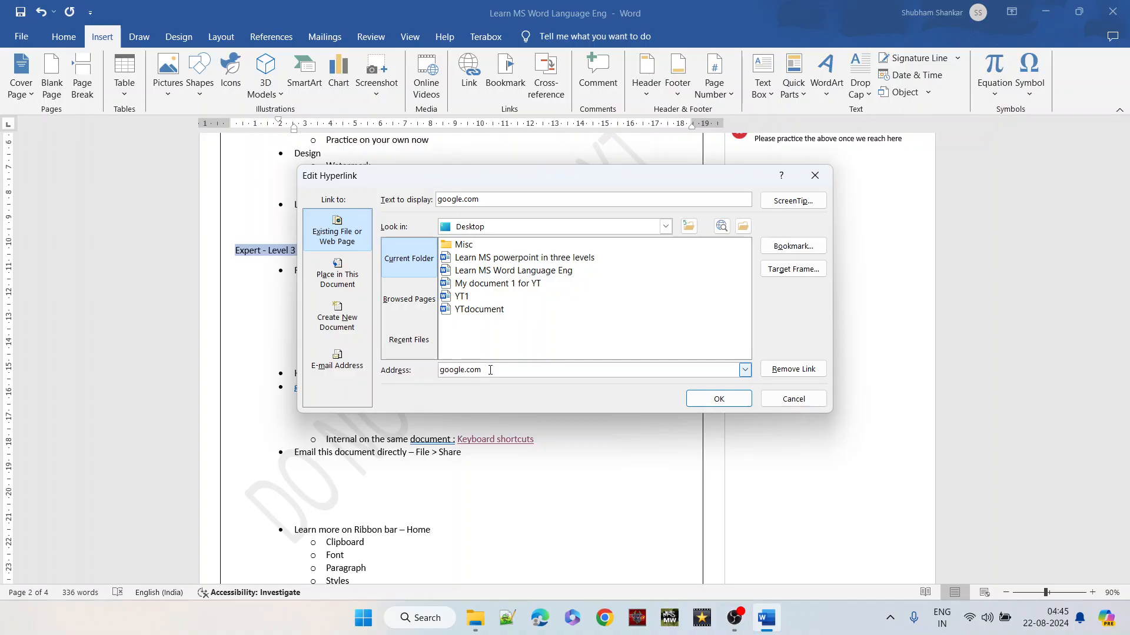
{"action": "type", "text": "http://www."}
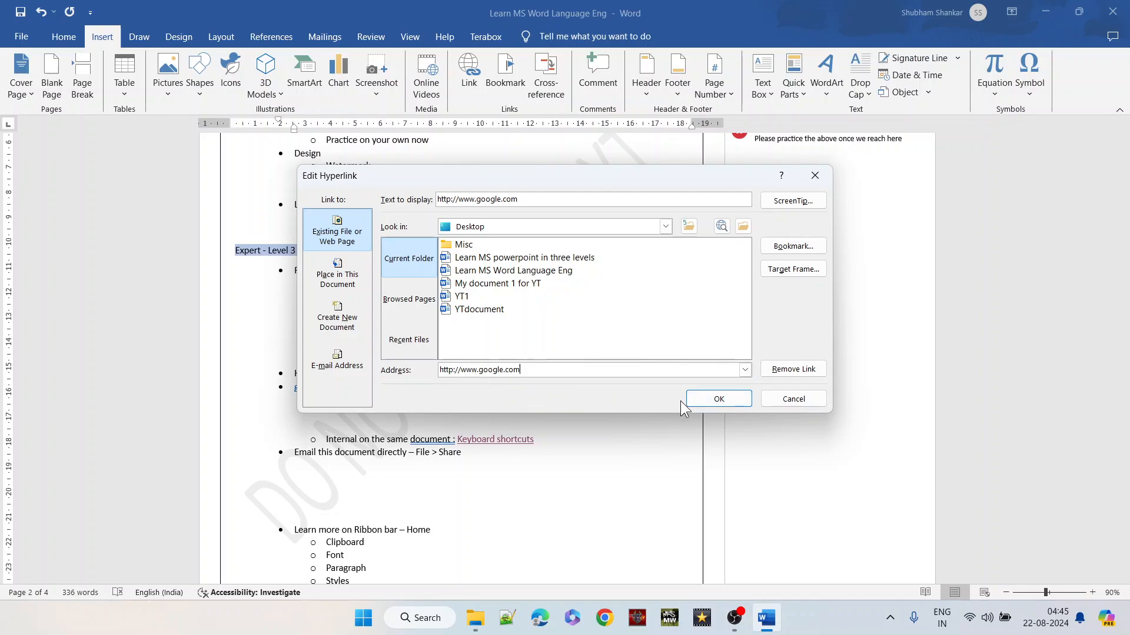
{"action": "left_click", "coordinate": [695, 400]}
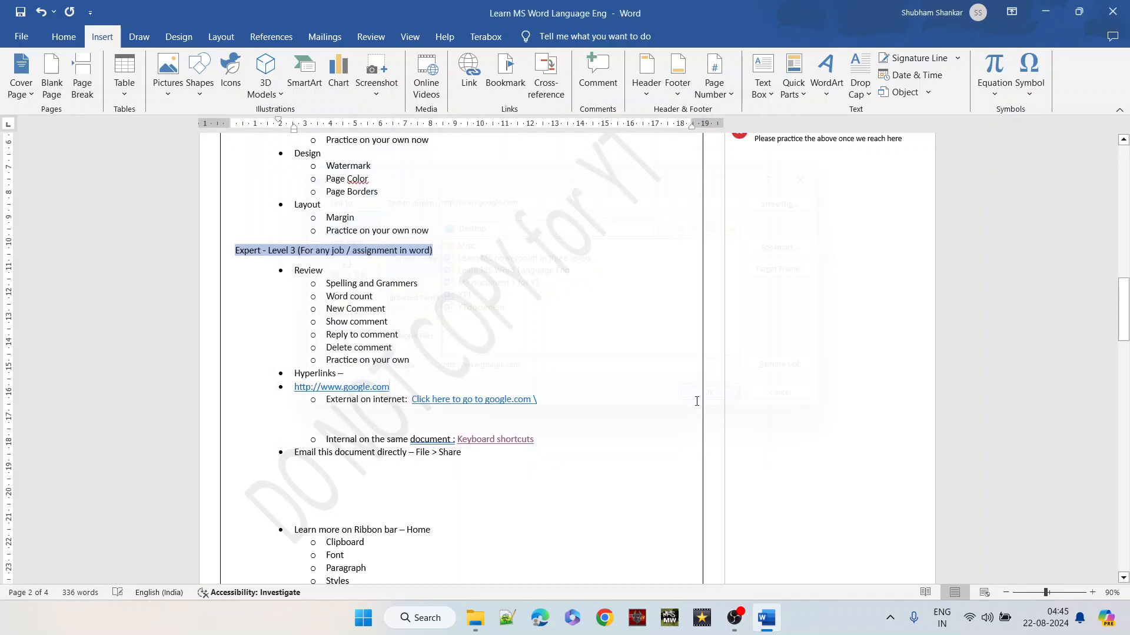
{"action": "left_click", "coordinate": [345, 386], "text": "ctrl"}
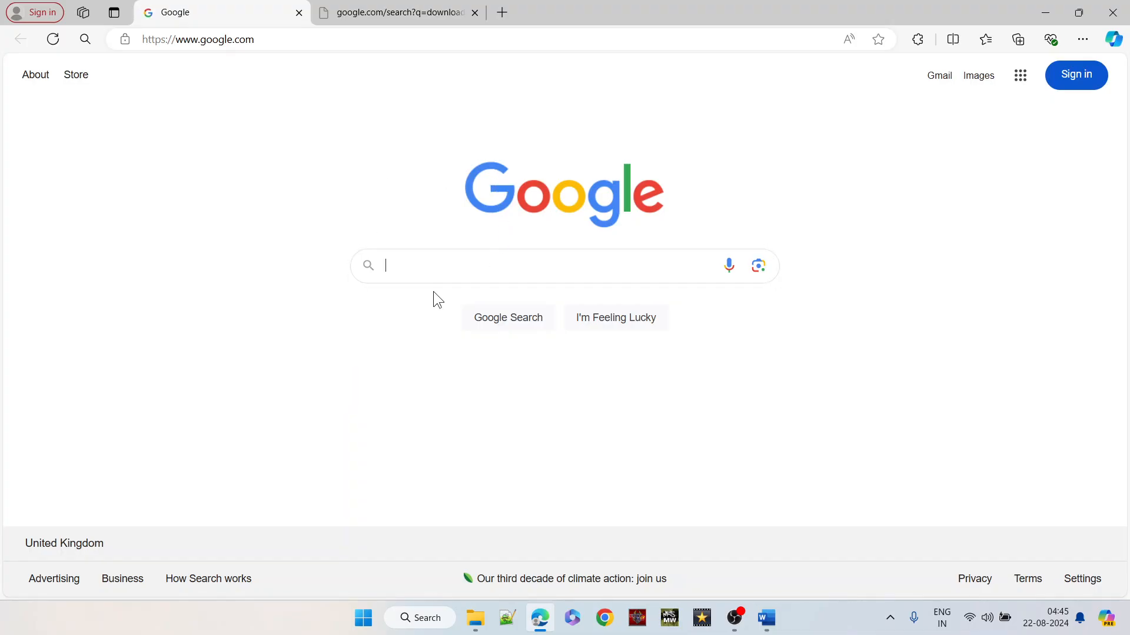
{"action": "key", "text": "alt+Tab"}
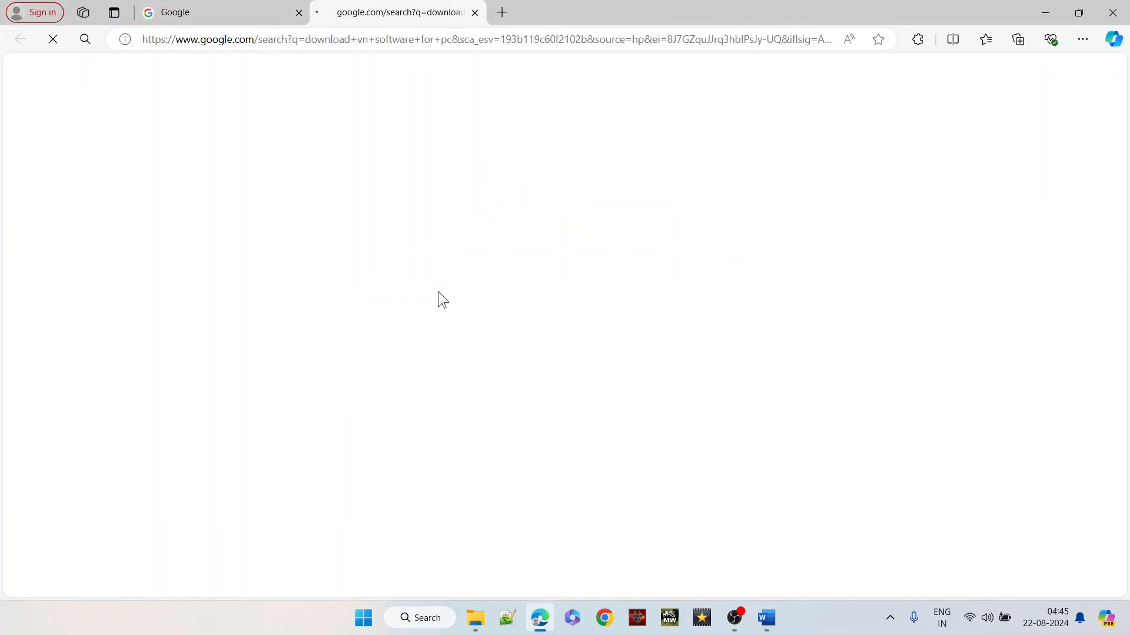
{"action": "key", "text": "alt+Tab"}
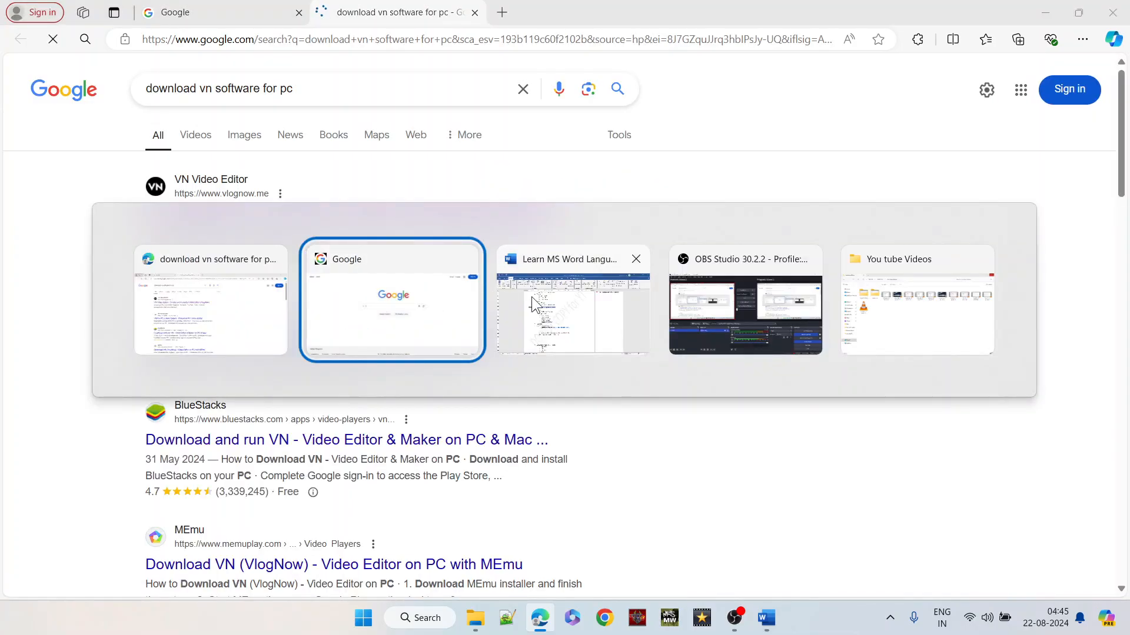
{"action": "left_click", "coordinate": [531, 297]}
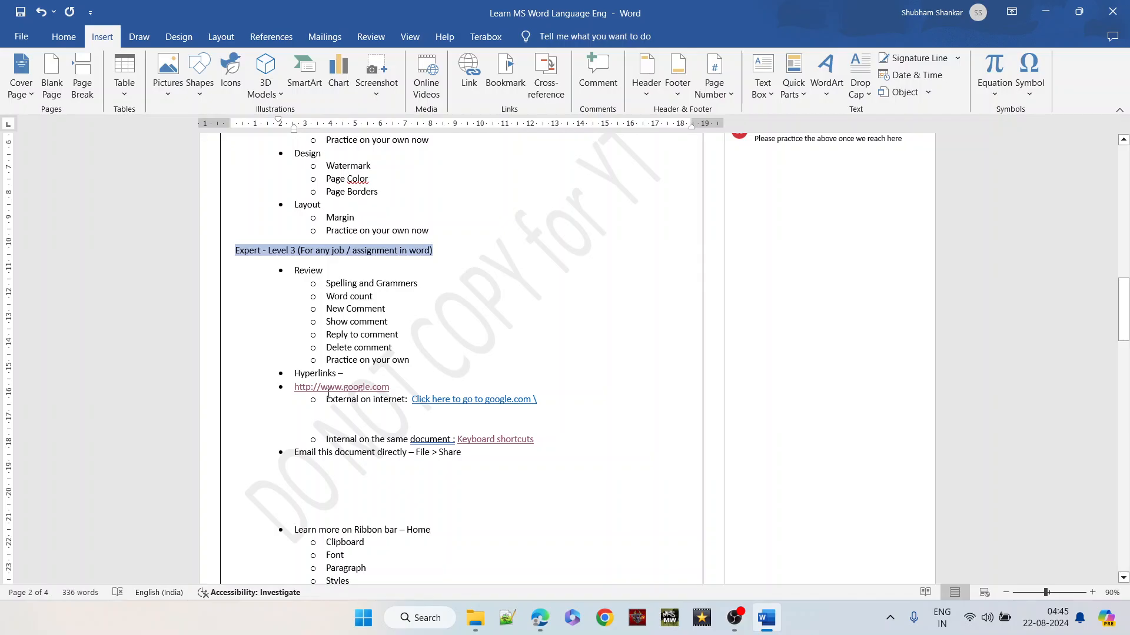
Link the text "Internal on the same" to the document bookmark Takemetoreviewword.
{"action": "left_click_drag", "start_coordinate": [327, 399], "coordinate": [400, 400]}
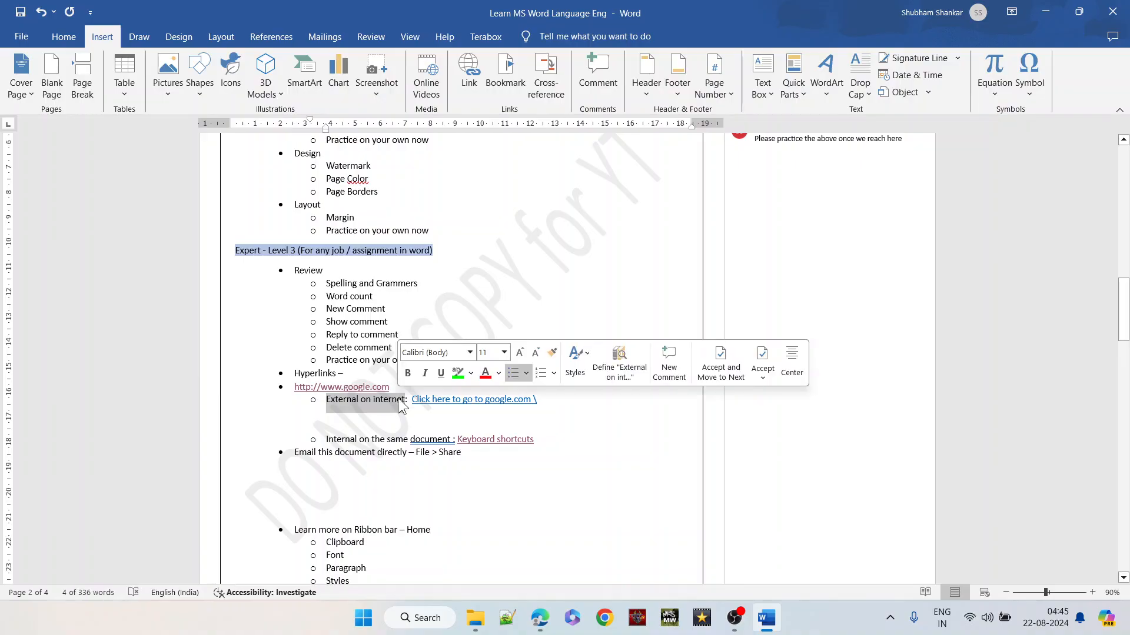
{"action": "left_click", "coordinate": [399, 405]}
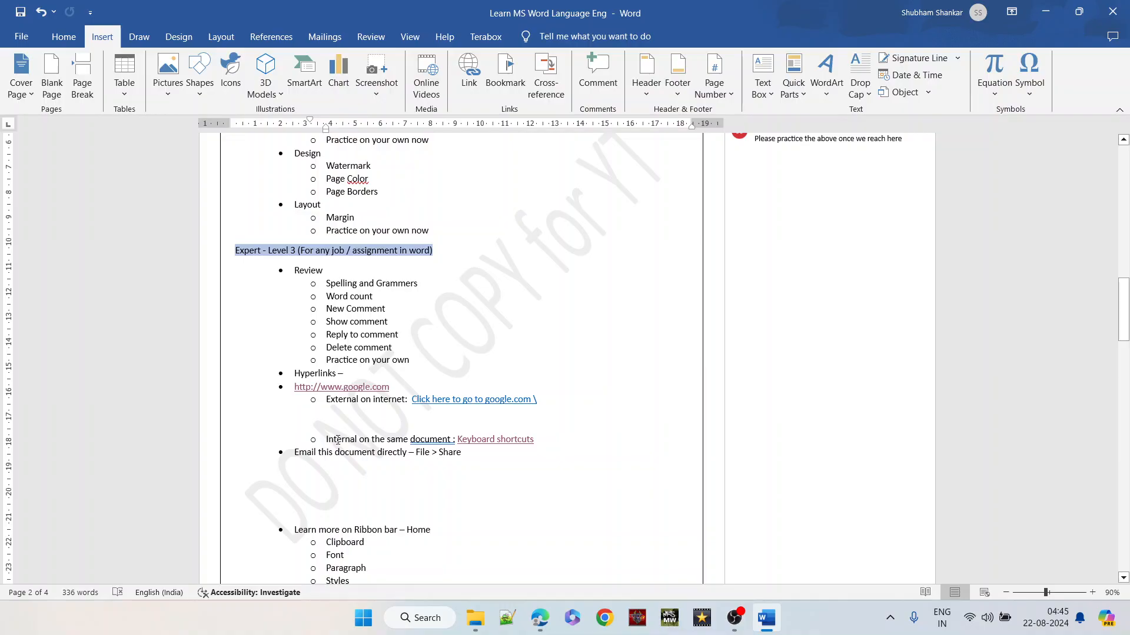
{"action": "left_click_drag", "start_coordinate": [332, 440], "coordinate": [403, 448]}
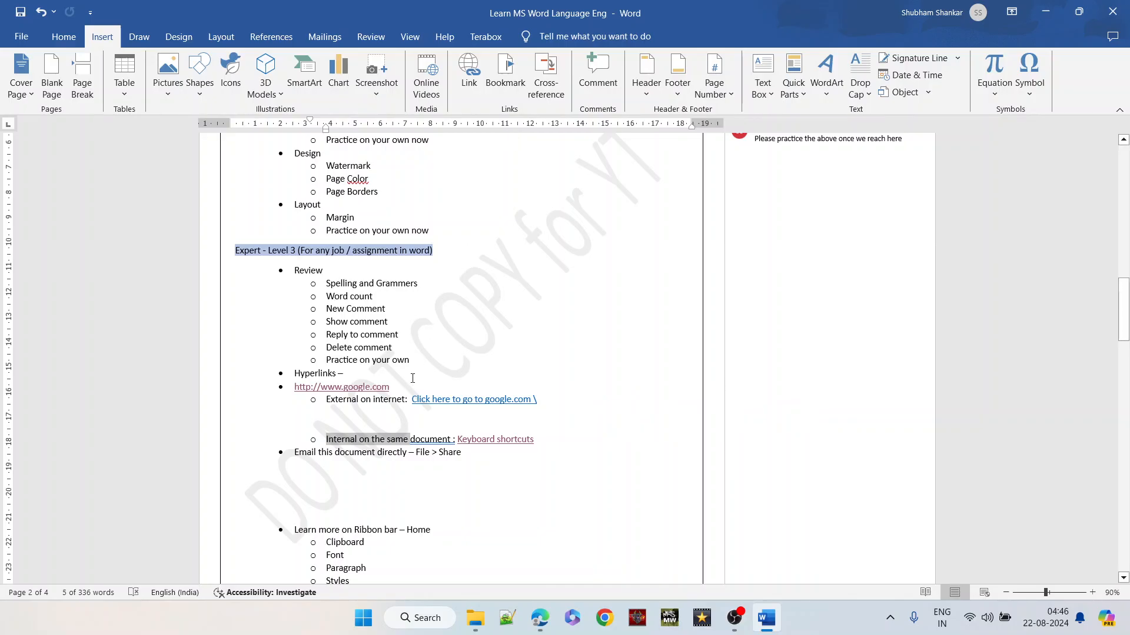
{"action": "left_click", "coordinate": [469, 70]}
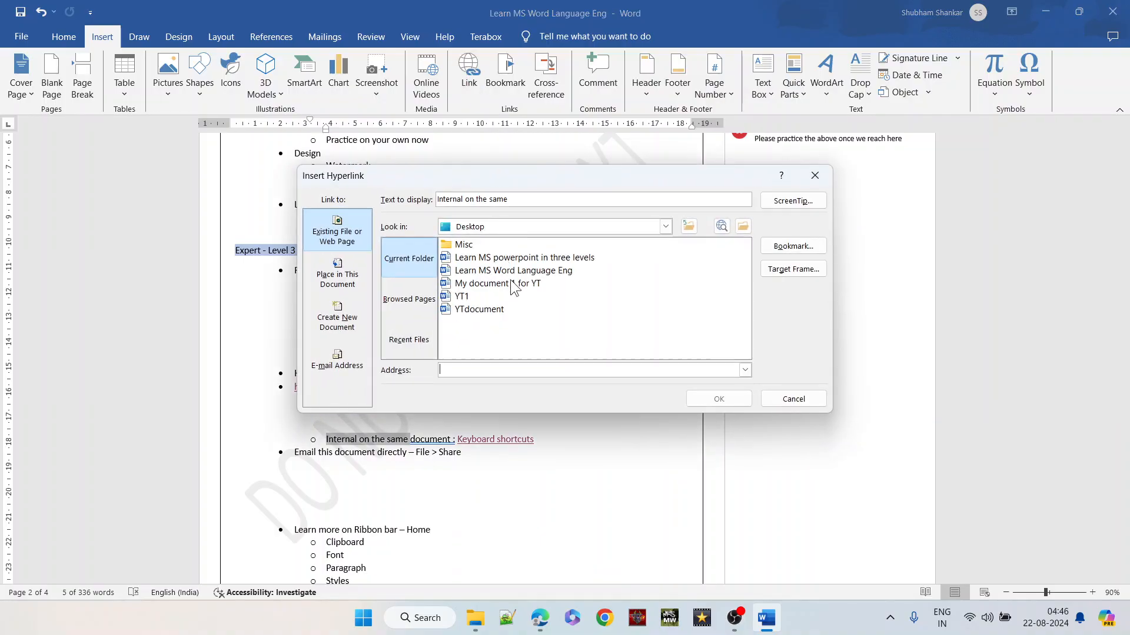
{"action": "left_click", "coordinate": [803, 252]}
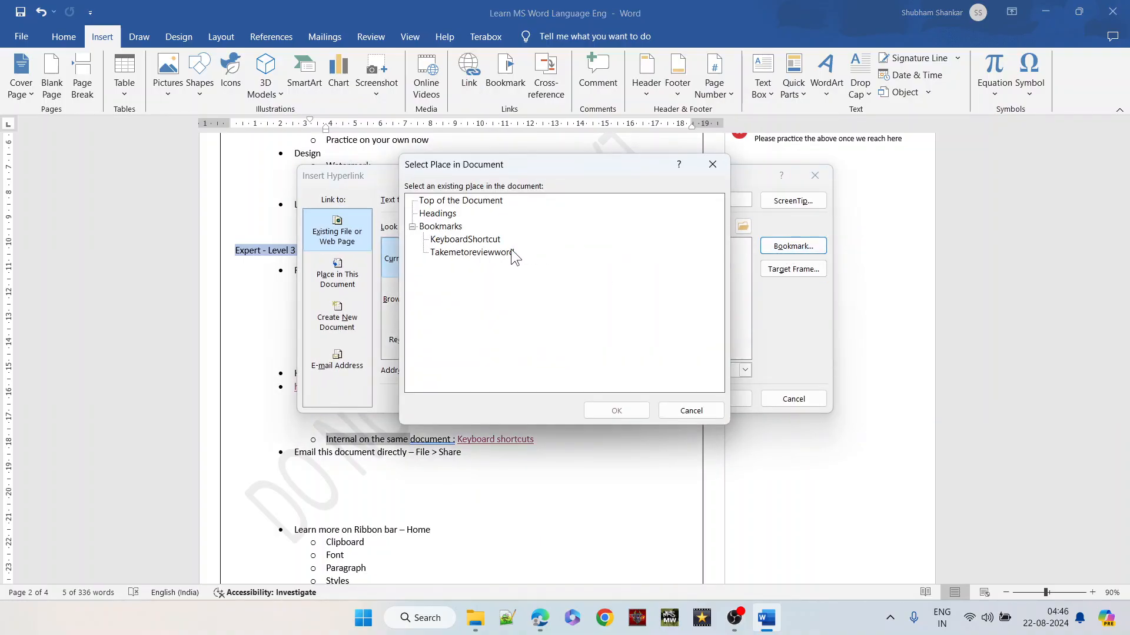
{"action": "left_click", "coordinate": [494, 252]}
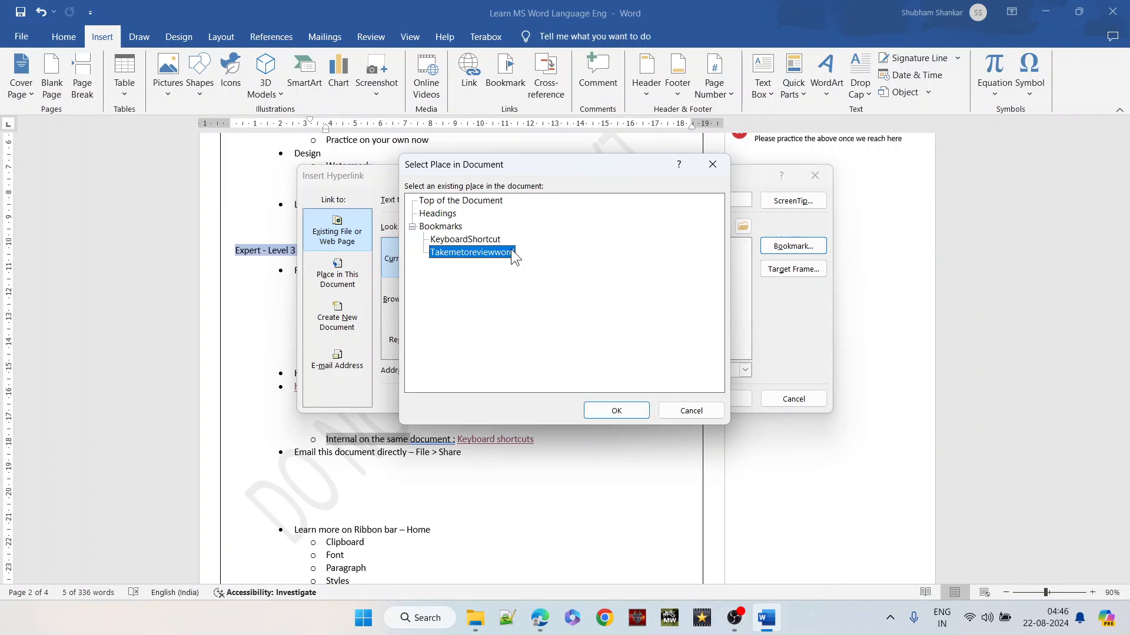
{"action": "left_click", "coordinate": [617, 411]}
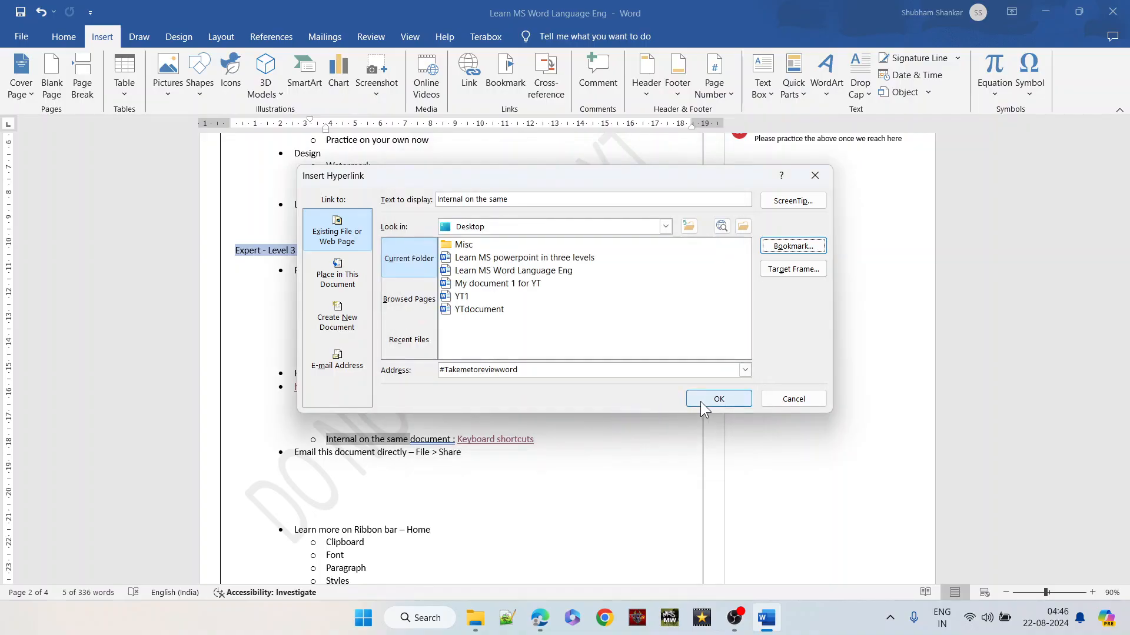
{"action": "left_click", "coordinate": [719, 400]}
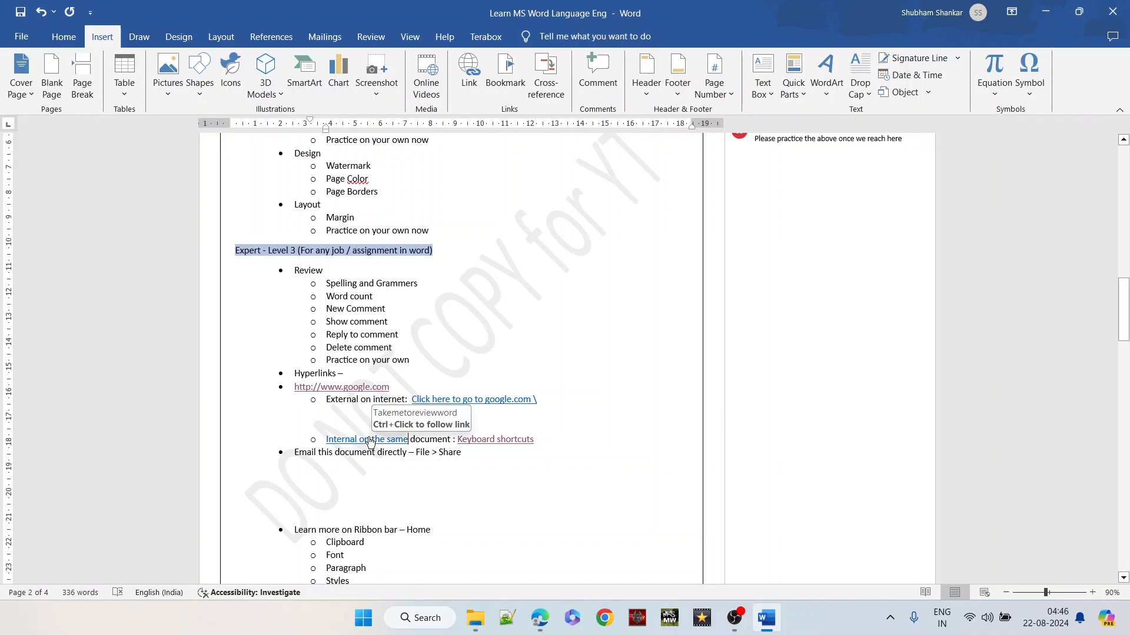
Follow the "Internal on the same" link and highlight the Review bullet at its destination.
{"action": "left_click", "coordinate": [371, 440], "text": "ctrl"}
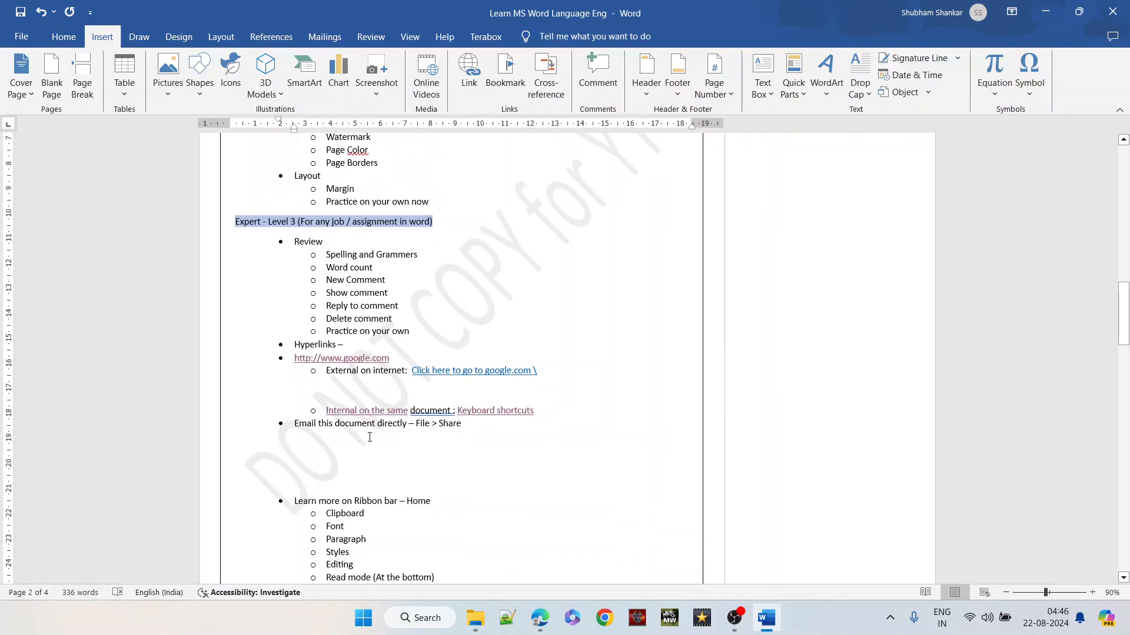
{"action": "double_click", "coordinate": [317, 242]}
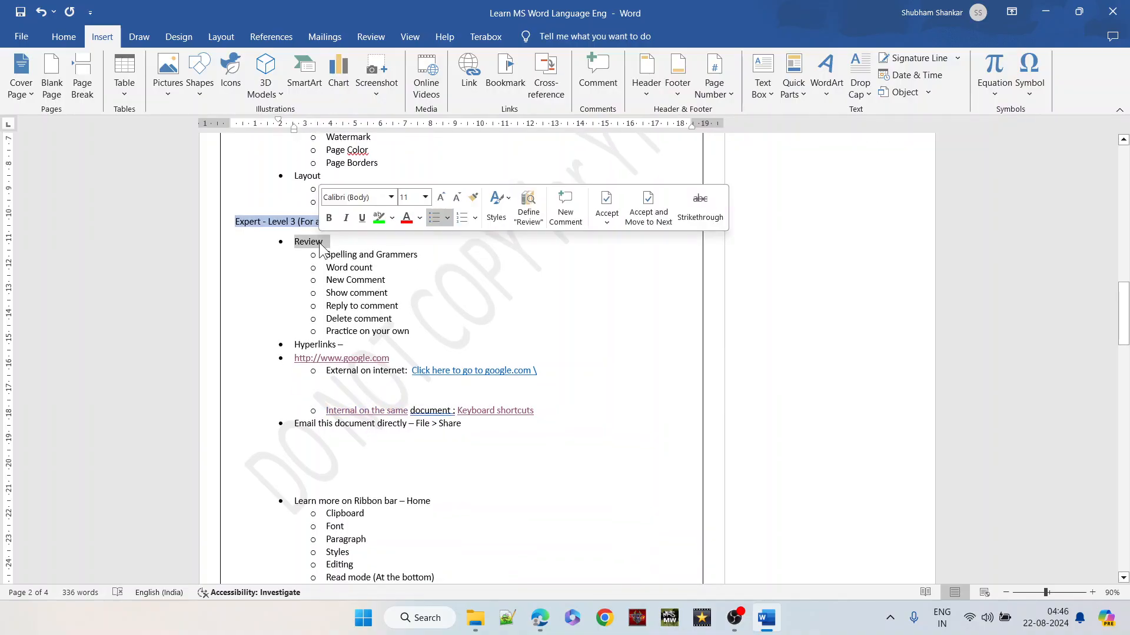
{"action": "left_click", "coordinate": [321, 247]}
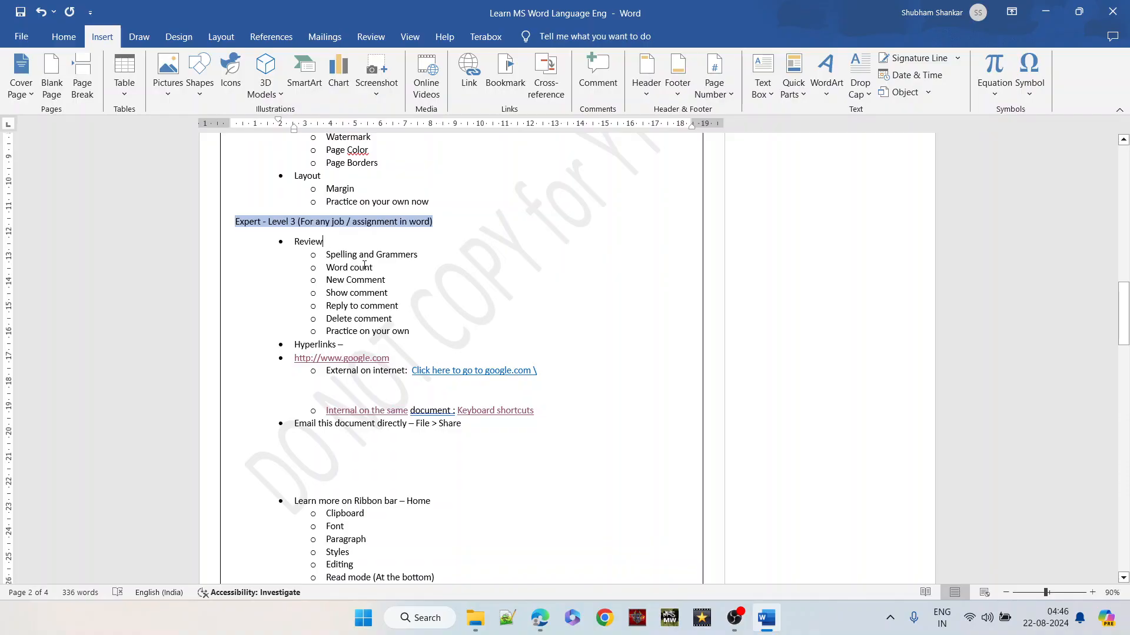
{"action": "scroll", "coordinate": [365, 265], "scroll_direction": "down", "scroll_amount": 5}
{"action": "scroll", "coordinate": [364, 265], "scroll_direction": "down", "scroll_amount": 3}
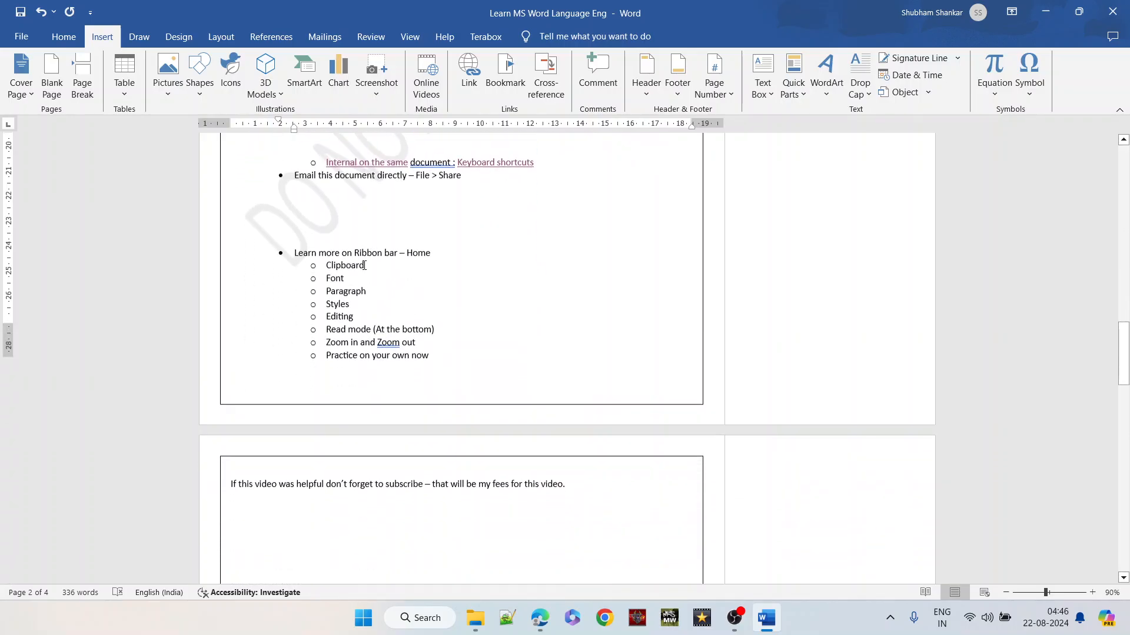
{"action": "scroll", "coordinate": [364, 266], "scroll_direction": "up", "scroll_amount": 5}
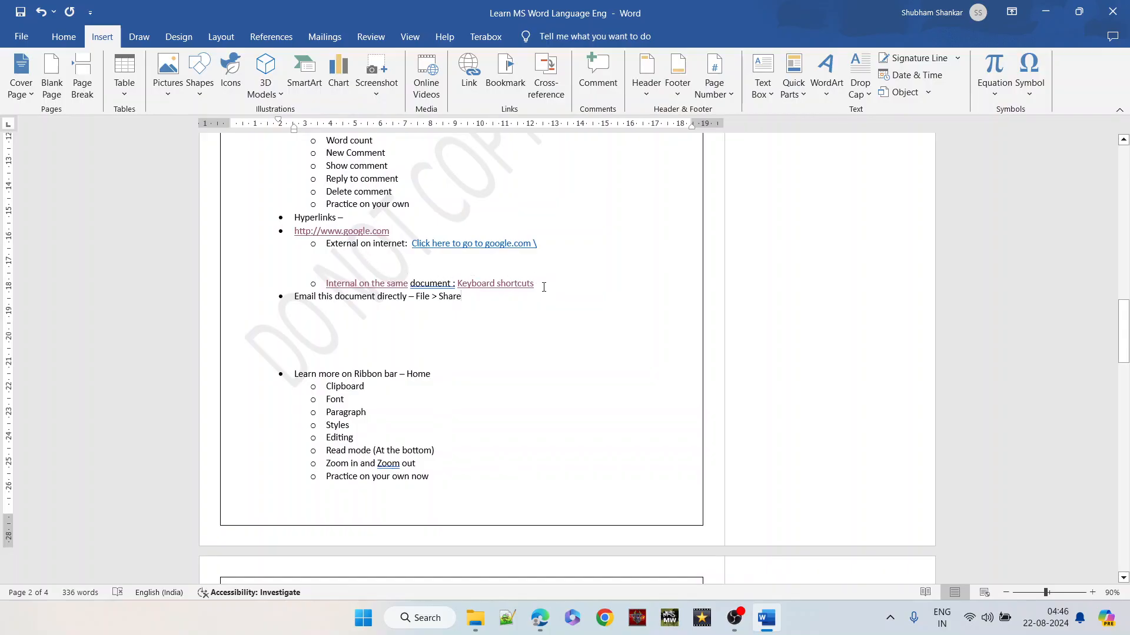
{"action": "left_click_drag", "start_coordinate": [543, 287], "coordinate": [336, 253]}
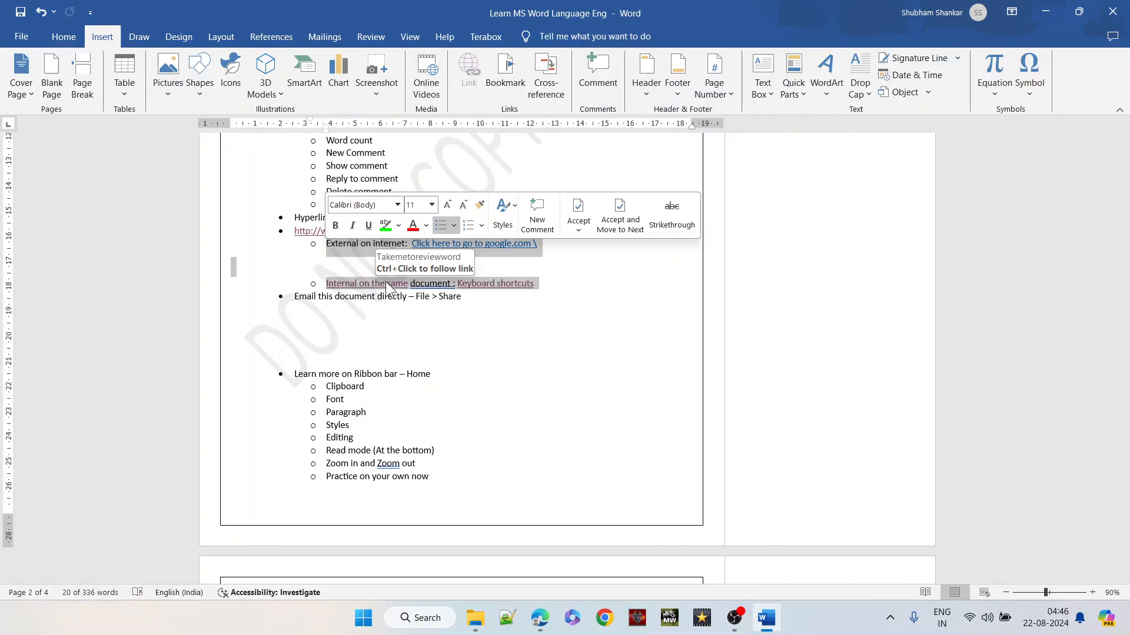
{"action": "left_click", "coordinate": [501, 302]}
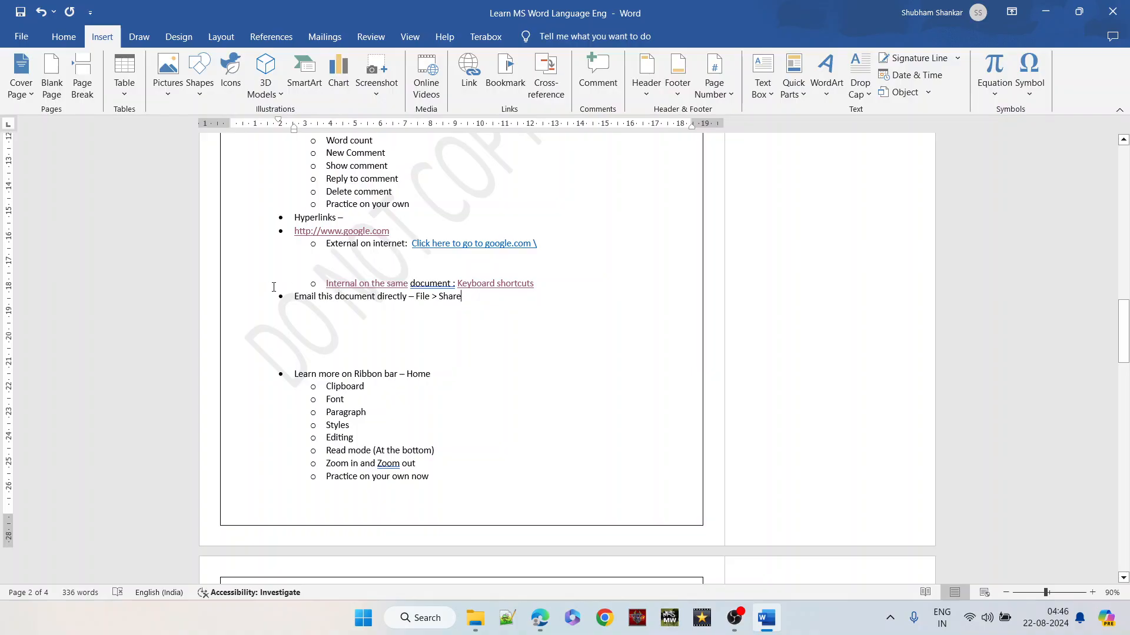
Try to share the document by email as an attachment, dismissing the error message.
{"action": "left_click", "coordinate": [20, 38]}
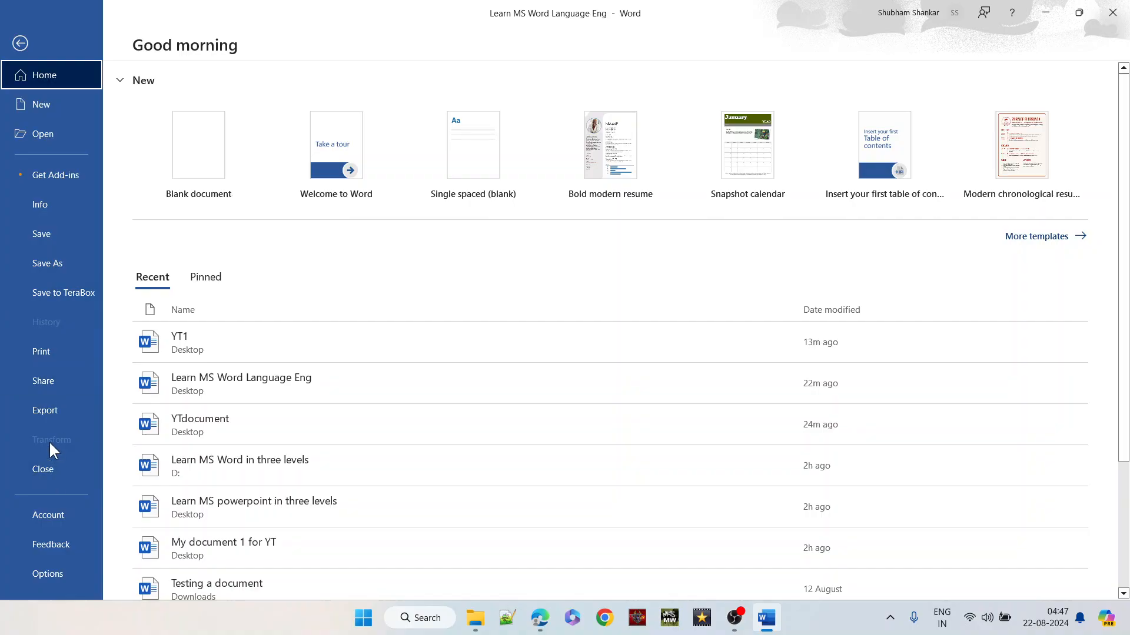
{"action": "left_click", "coordinate": [40, 388]}
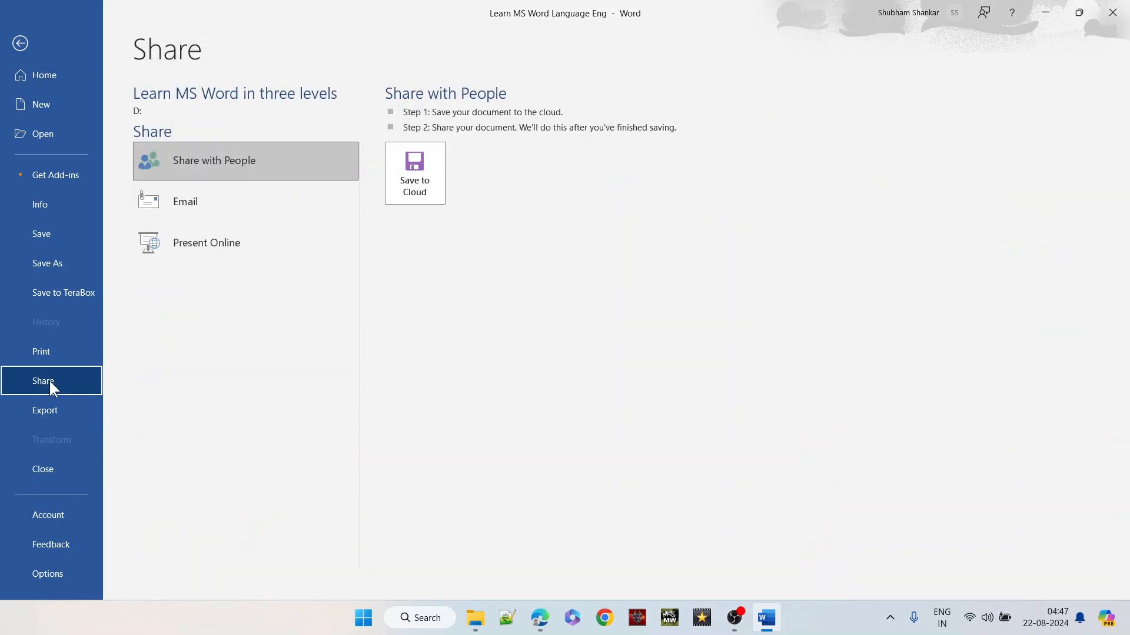
{"action": "left_click", "coordinate": [187, 207]}
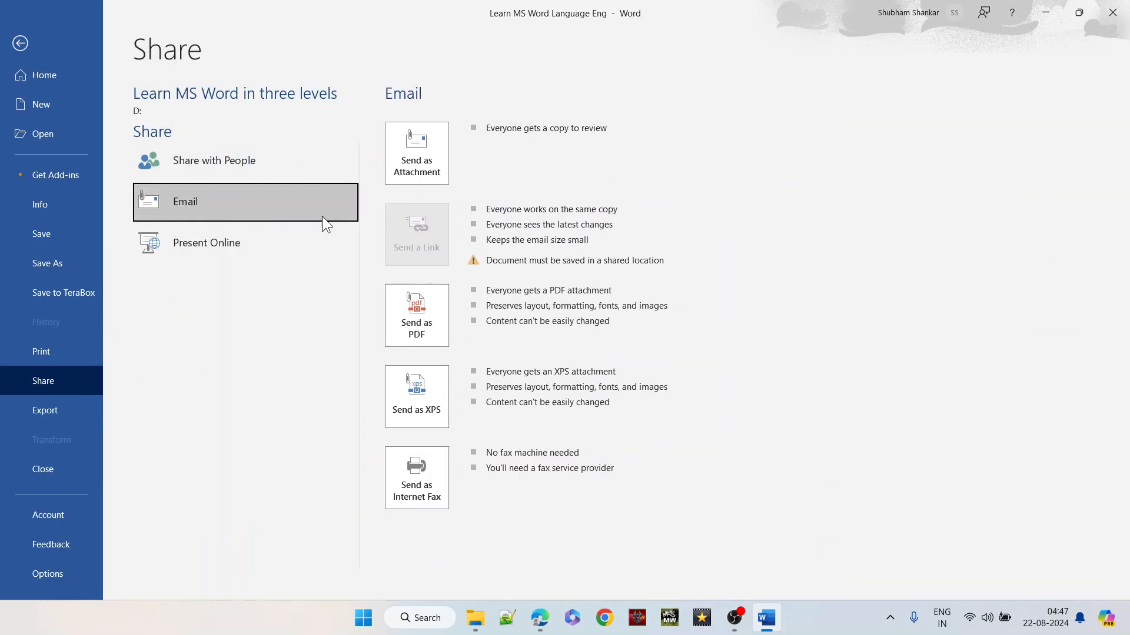
{"action": "left_click", "coordinate": [417, 180]}
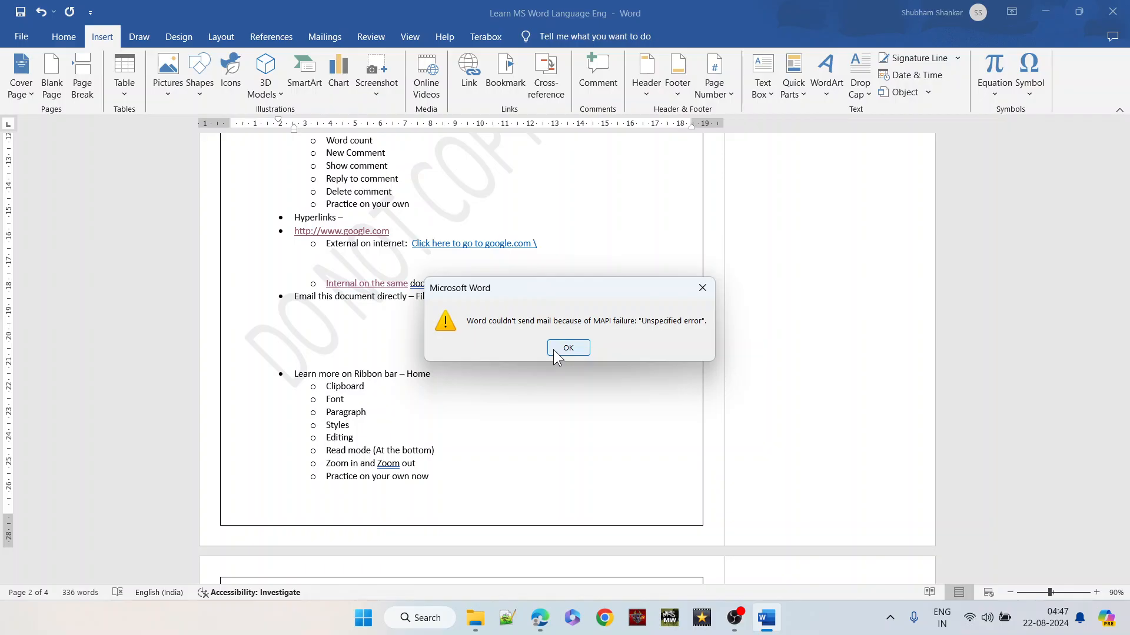
{"action": "left_click", "coordinate": [554, 352]}
{"action": "left_click", "coordinate": [554, 349]}
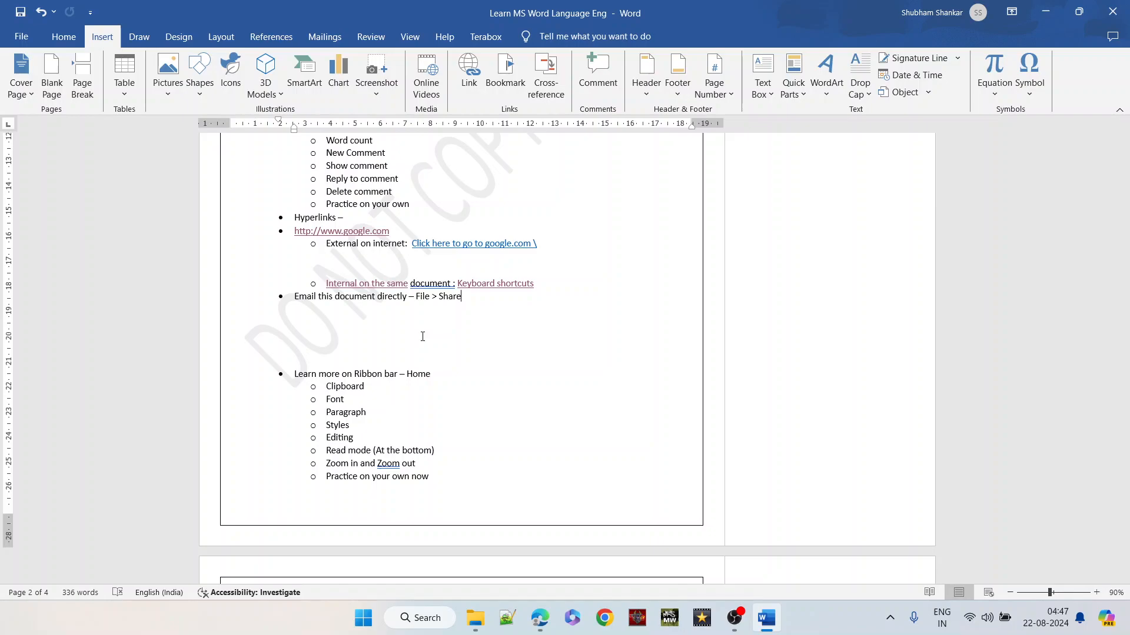
Add blank lines and the unbulleted text "This is for testing format editor" below the Clipboard bullet.
{"action": "left_click", "coordinate": [443, 373]}
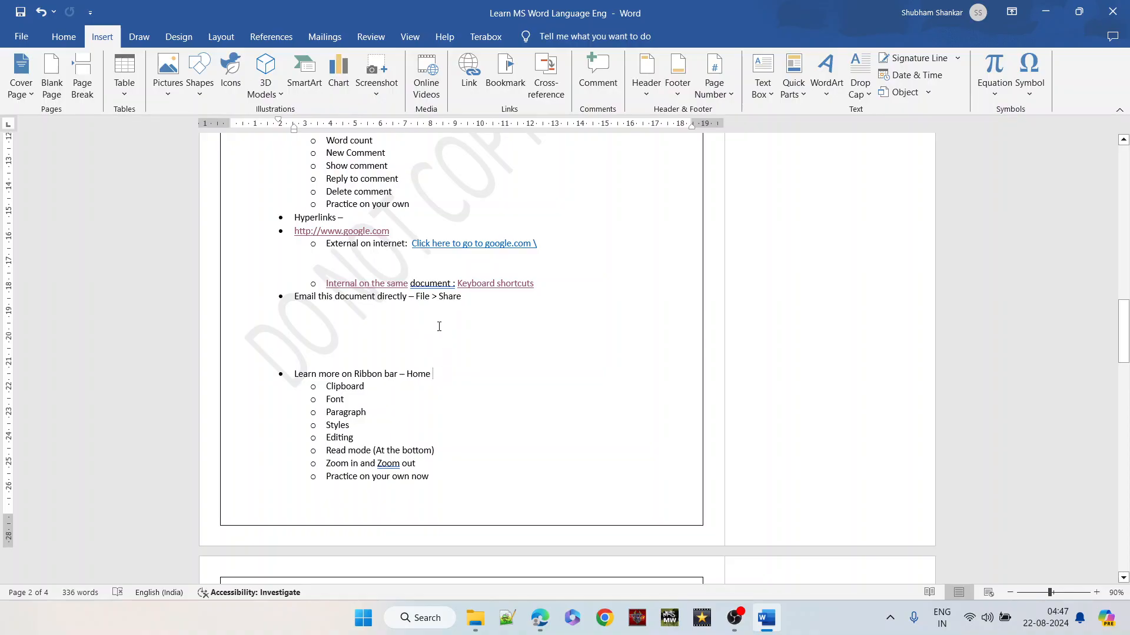
{"action": "scroll", "coordinate": [439, 324], "scroll_direction": "down", "scroll_amount": 5}
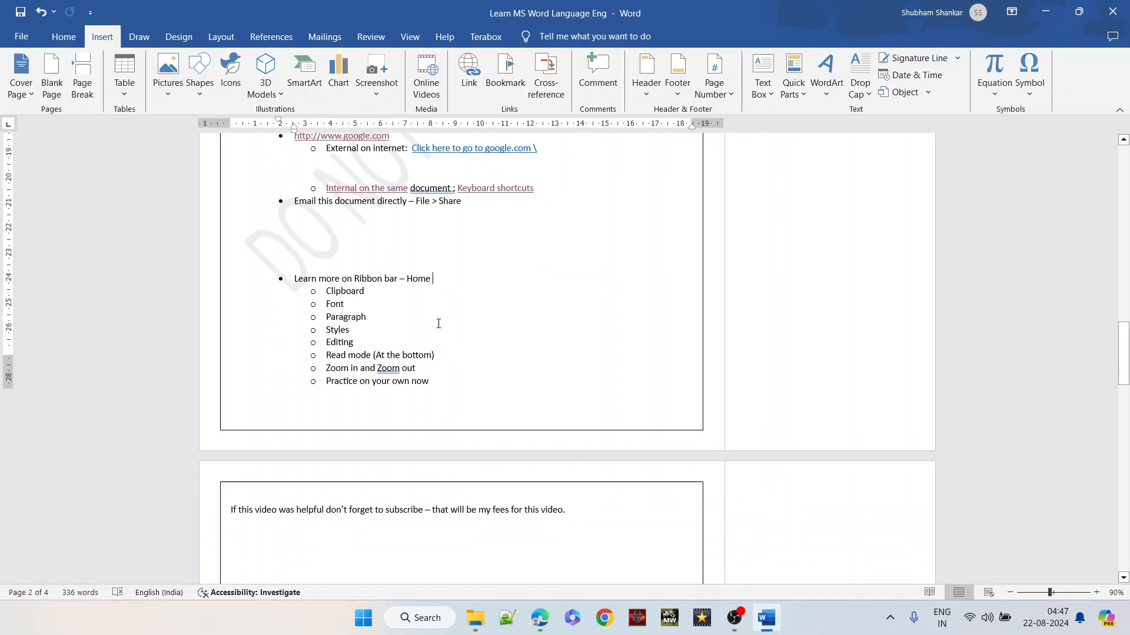
{"action": "left_click", "coordinate": [64, 38]}
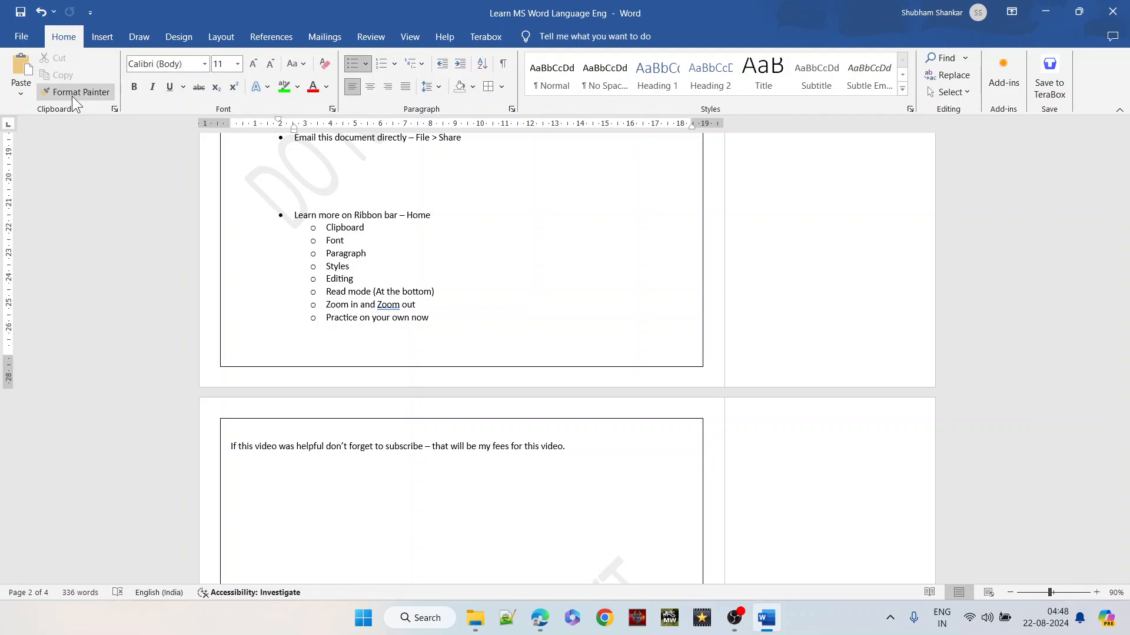
{"action": "left_click", "coordinate": [373, 227]}
{"action": "key", "text": "Return"}
{"action": "key", "text": "Return"}
{"action": "key", "text": "Return"}
{"action": "key", "text": "Return"}
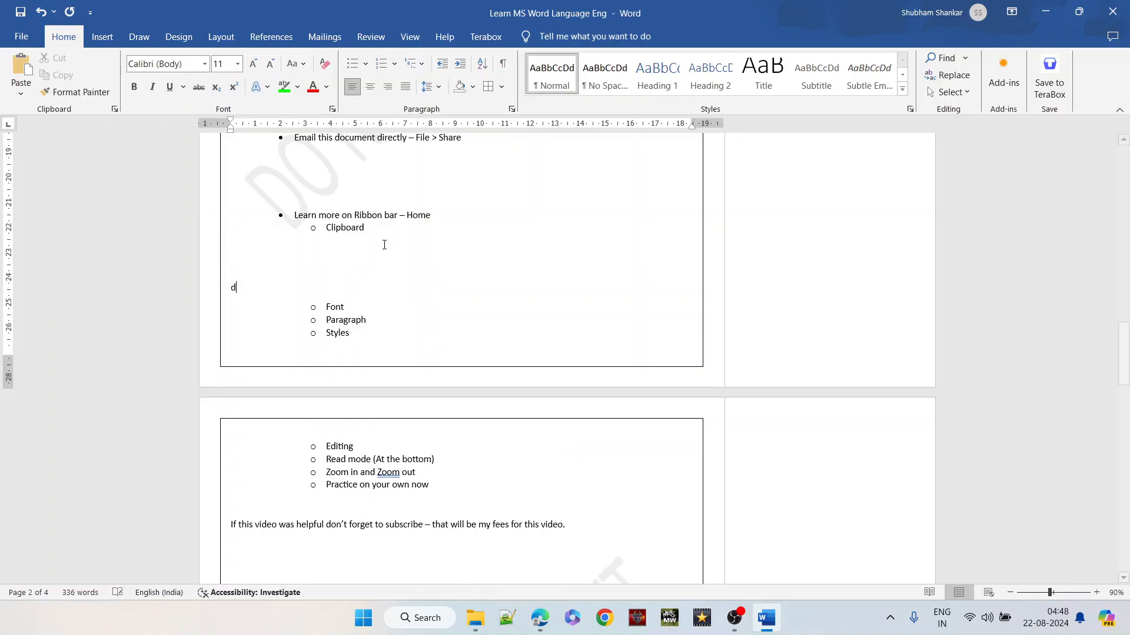
{"action": "type", "text": "This is for "}
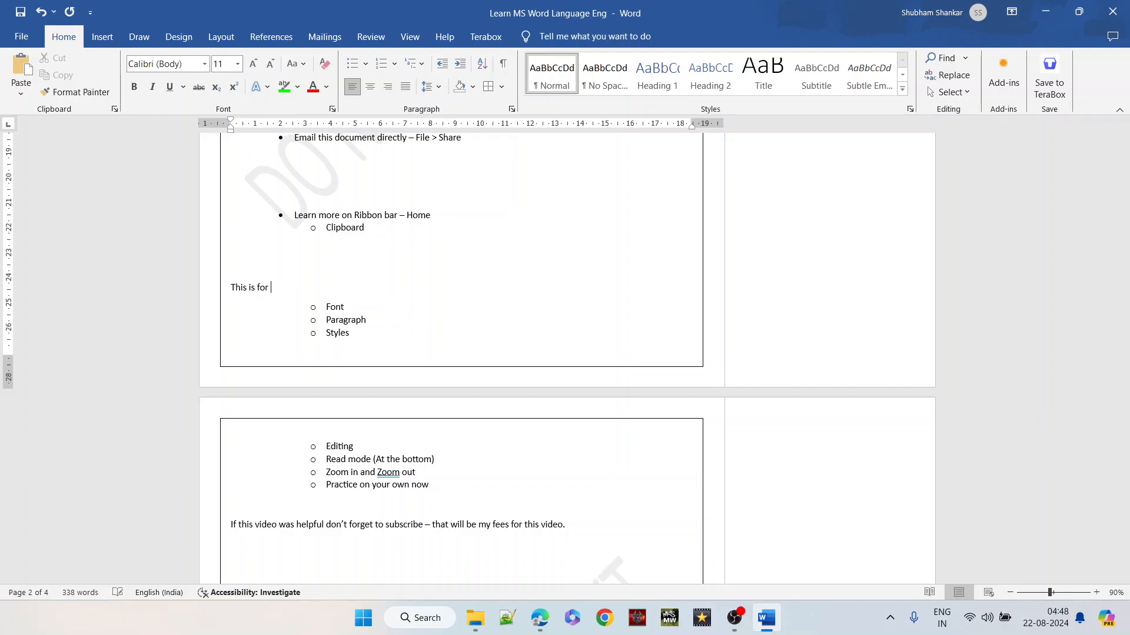
{"action": "type", "text": "testing format editor"}
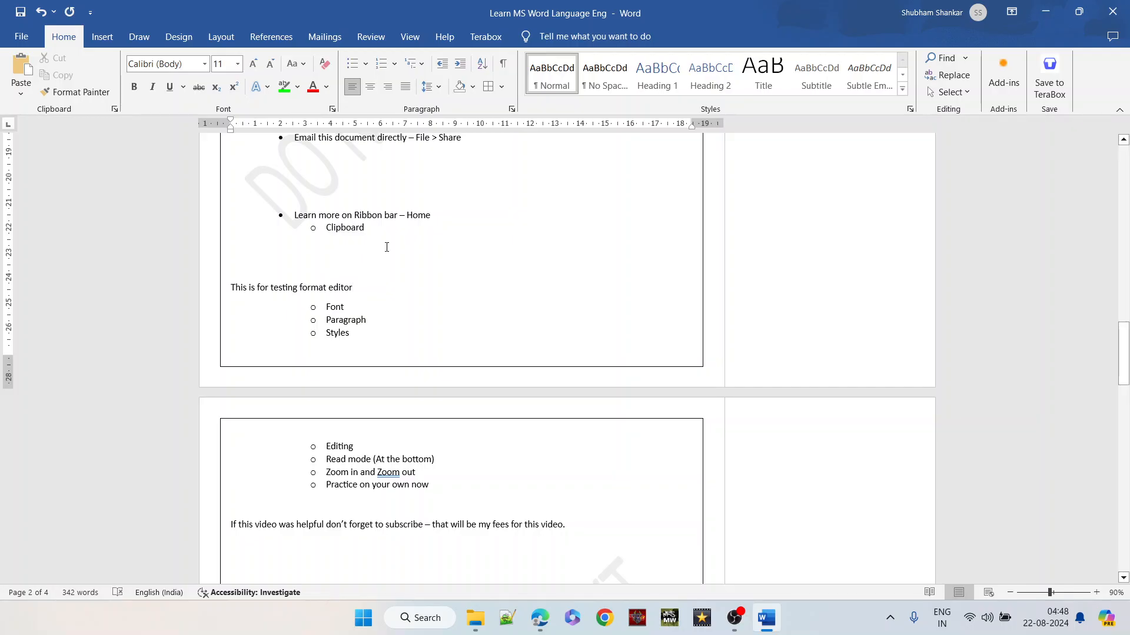
Format the "This is for testing format editor" line at size 18 with red text and green highlighting.
{"action": "triple_click", "coordinate": [323, 291]}
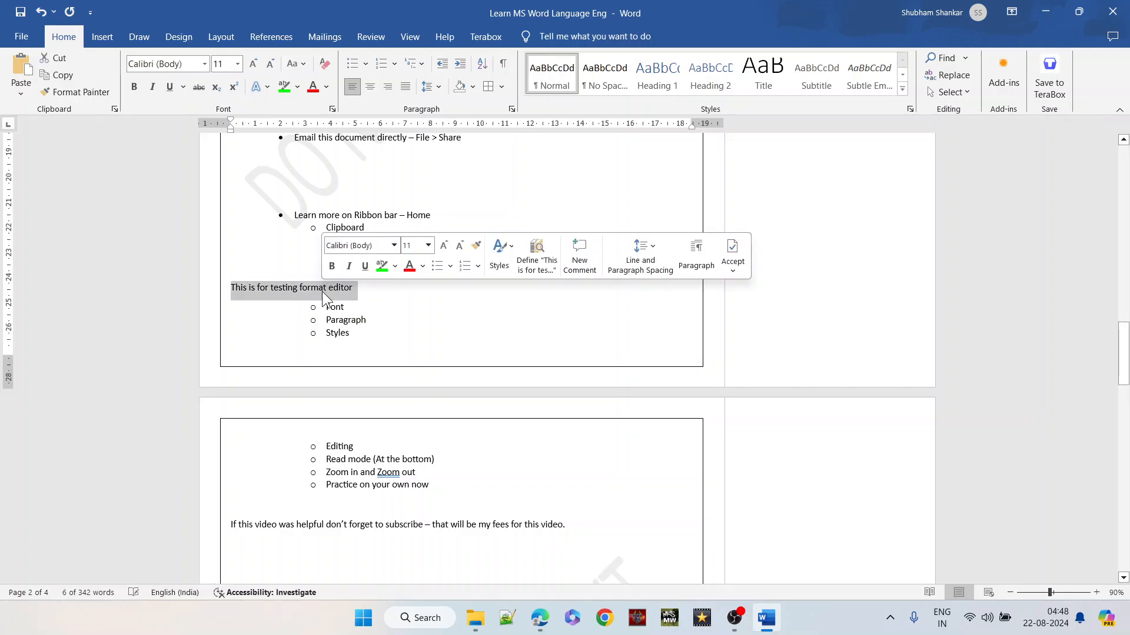
{"action": "key", "text": "ctrl+shift+period"}
{"action": "key", "text": "ctrl+shift+period"}
{"action": "key", "text": "ctrl+shift+period"}
{"action": "key", "text": "ctrl+shift+period"}
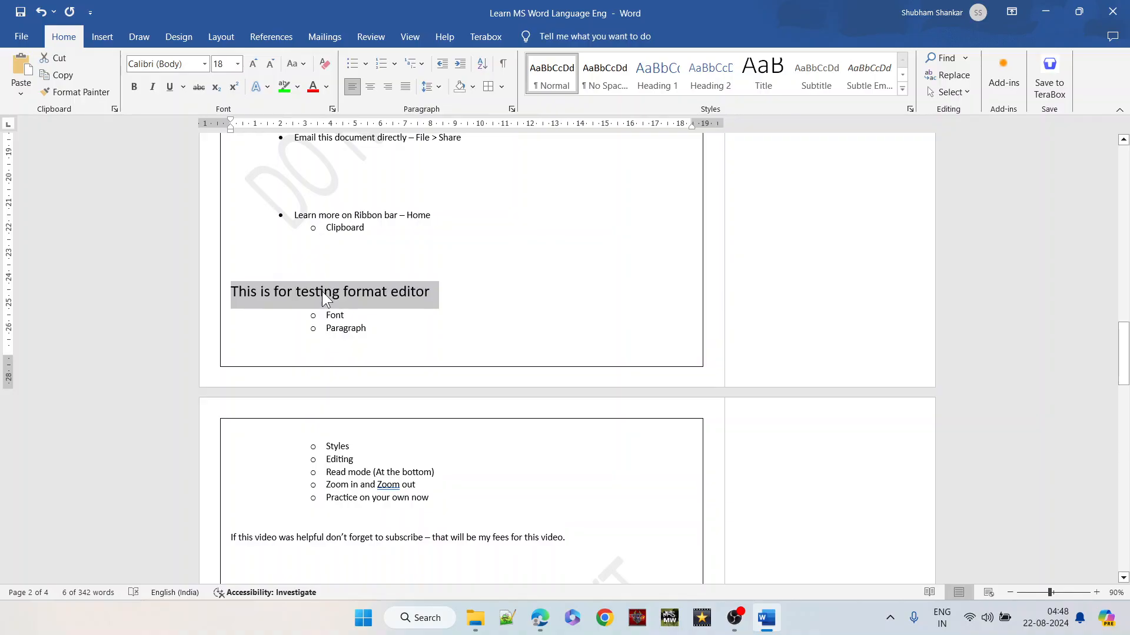
{"action": "left_click", "coordinate": [313, 86]}
{"action": "left_click", "coordinate": [284, 86]}
{"action": "left_click", "coordinate": [454, 272]}
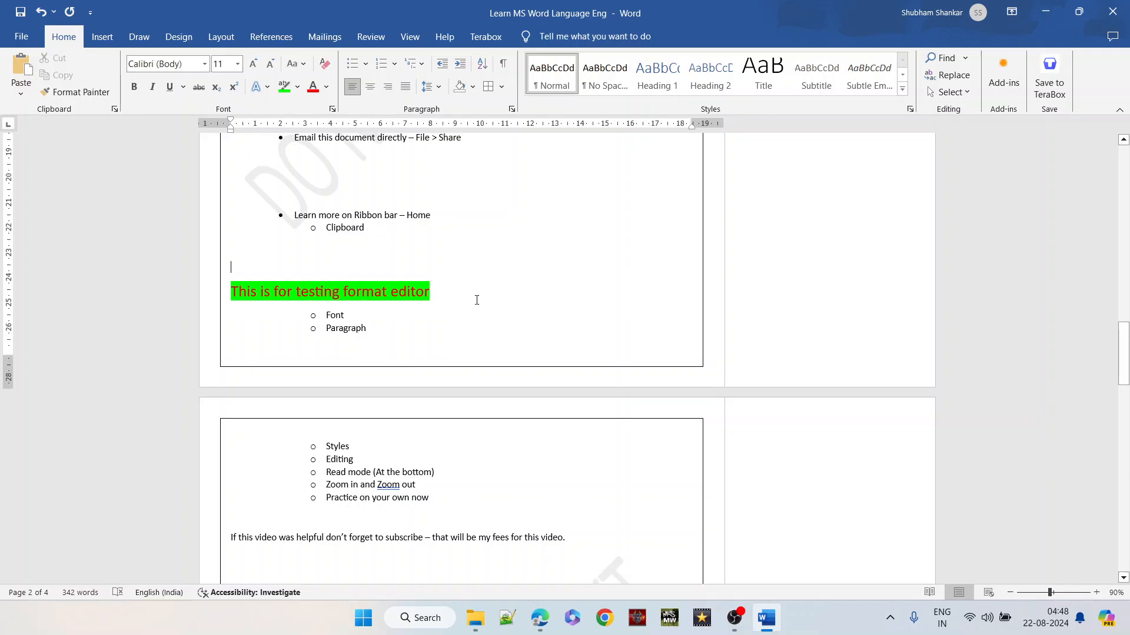
Copy the Paragraph bullet's formatting onto the "This is for testing format editor" line with Format Painter, and undo the change.
{"action": "left_click", "coordinate": [348, 241]}
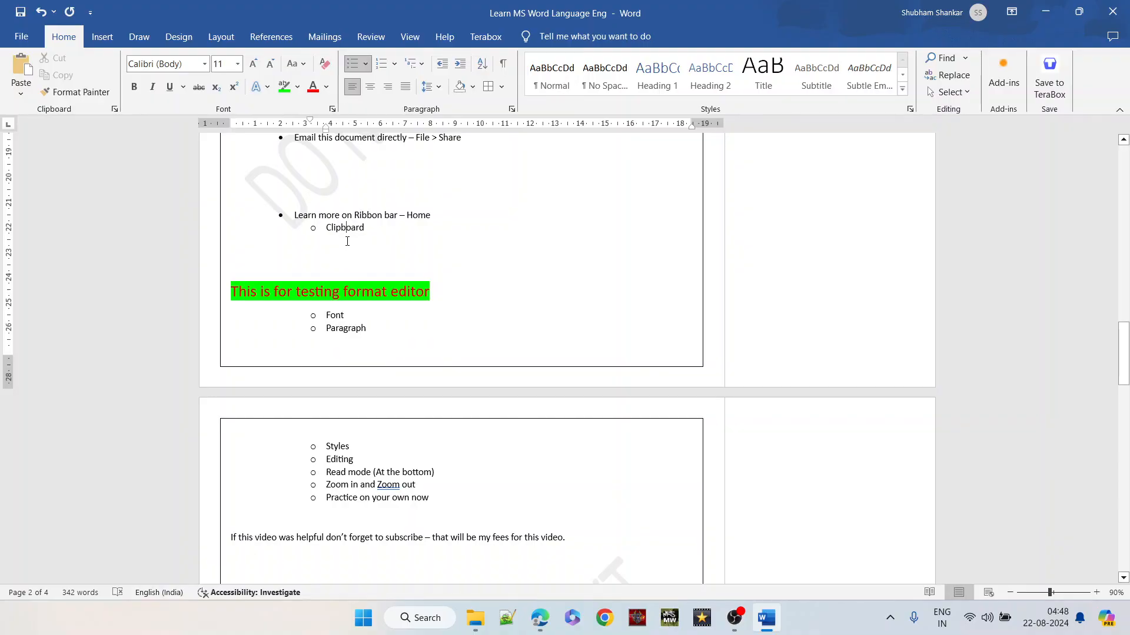
{"action": "scroll", "coordinate": [371, 198], "scroll_direction": "up", "scroll_amount": 4}
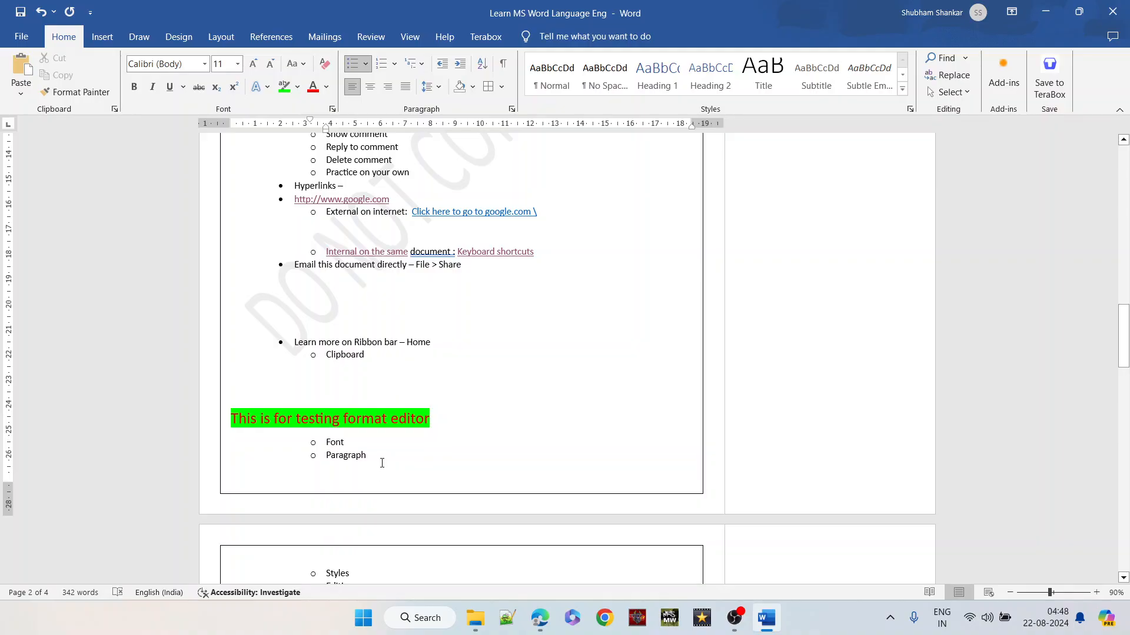
{"action": "left_click", "coordinate": [365, 458]}
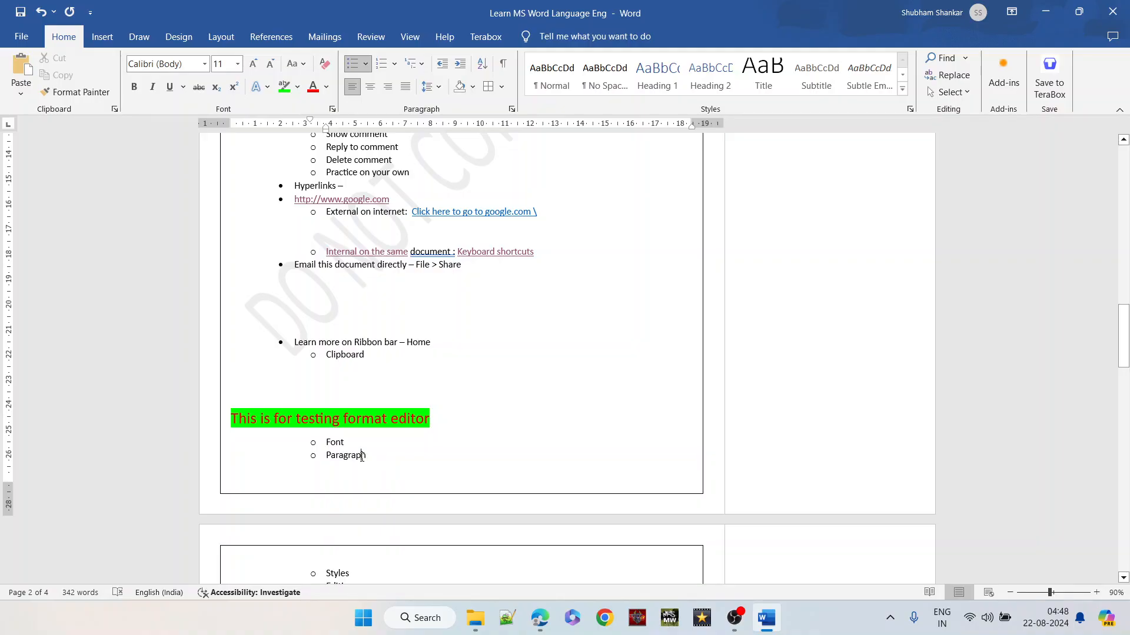
{"action": "left_click", "coordinate": [90, 93]}
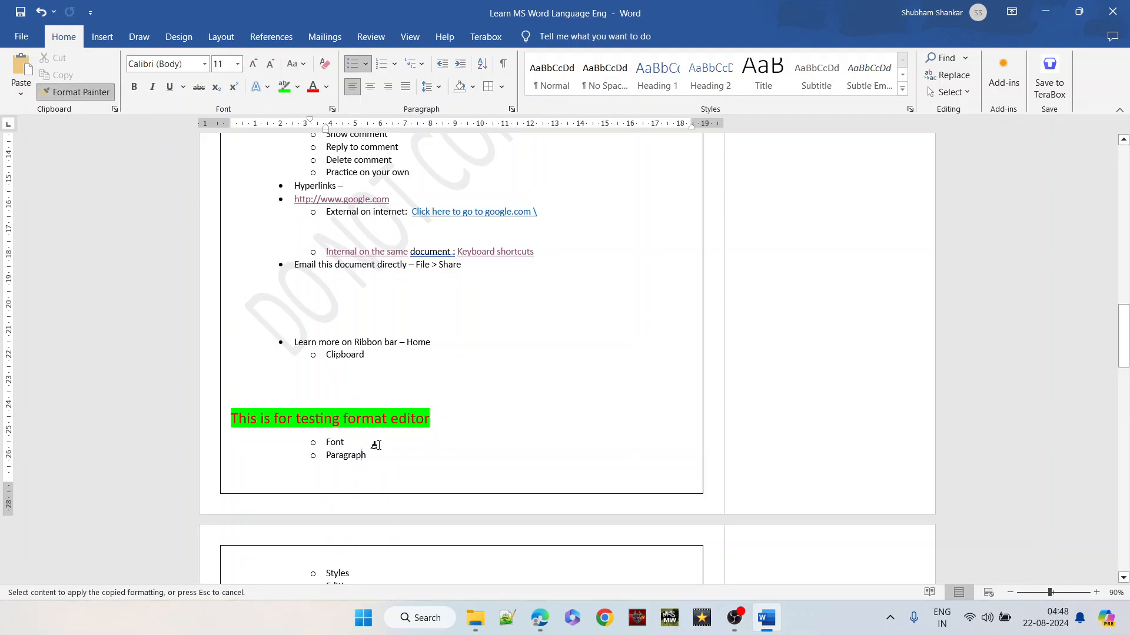
{"action": "left_click_drag", "start_coordinate": [431, 419], "coordinate": [228, 418]}
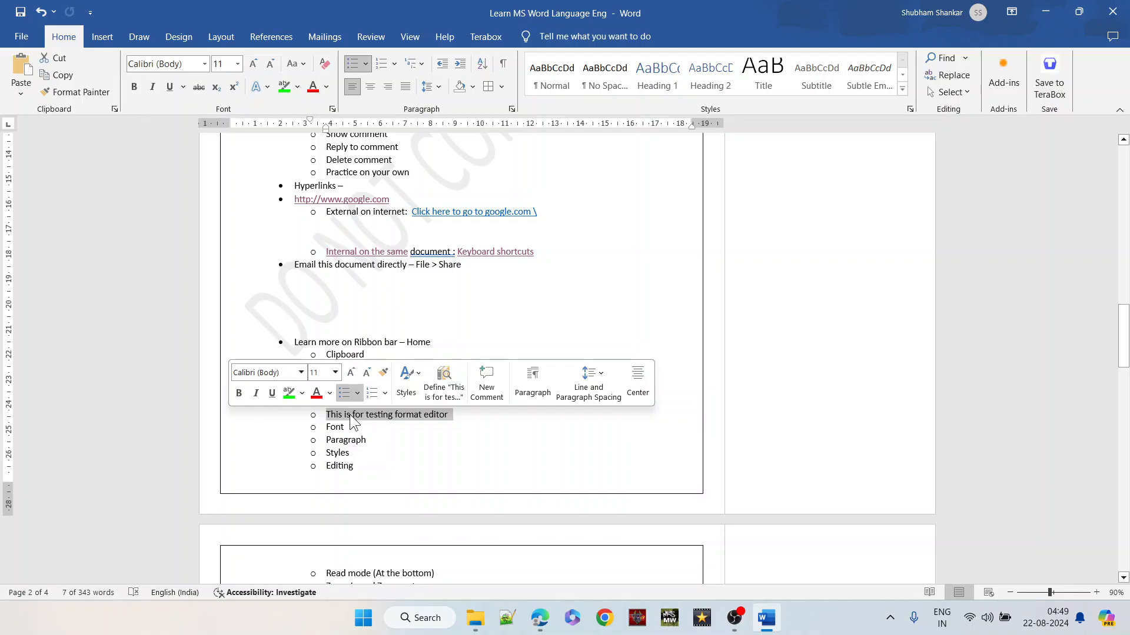
{"action": "key", "text": "ctrl+z"}
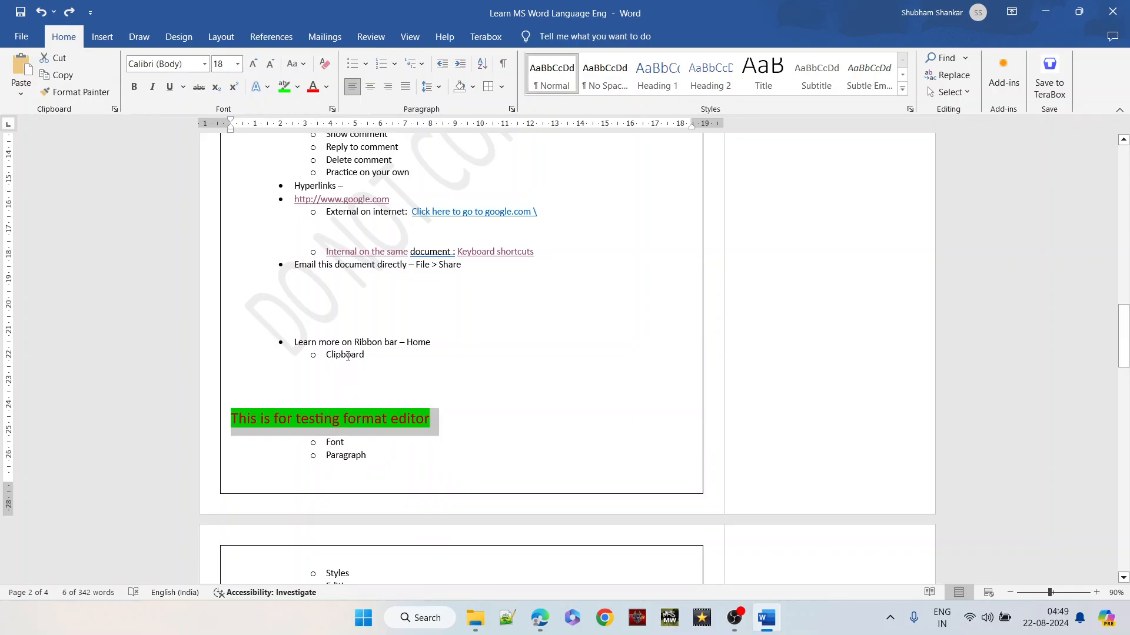
Copy the Clipboard bullet's formatting onto the "This is for testing format editor" line with Format Painter.
{"action": "left_click", "coordinate": [371, 355]}
{"action": "left_click_drag", "start_coordinate": [371, 355], "coordinate": [341, 356]}
{"action": "left_click", "coordinate": [349, 360]}
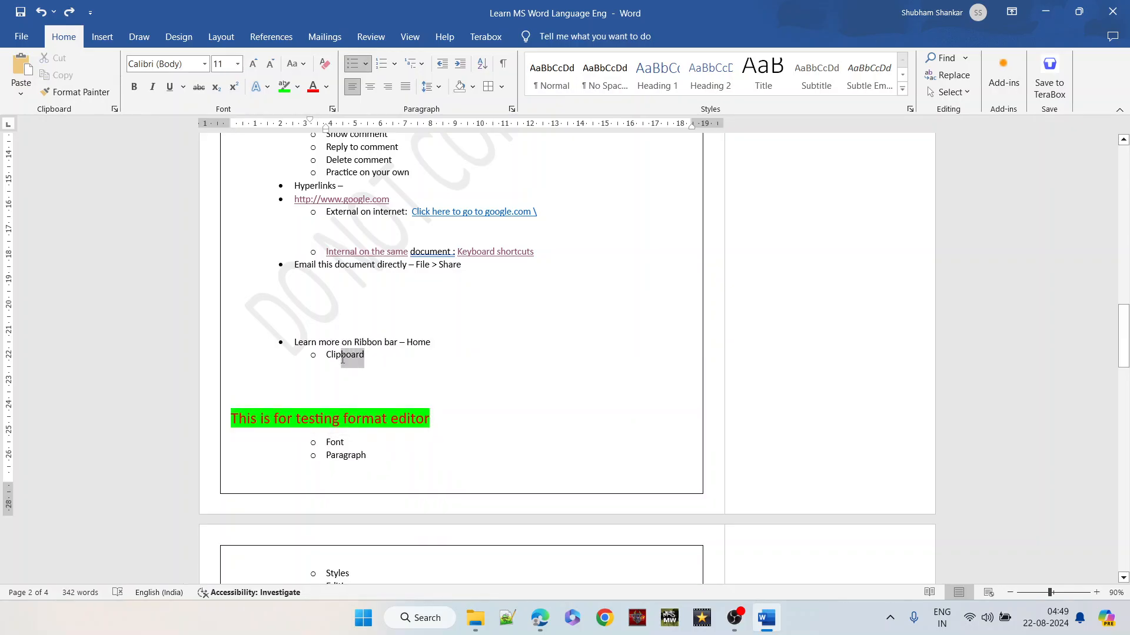
{"action": "left_click", "coordinate": [76, 96]}
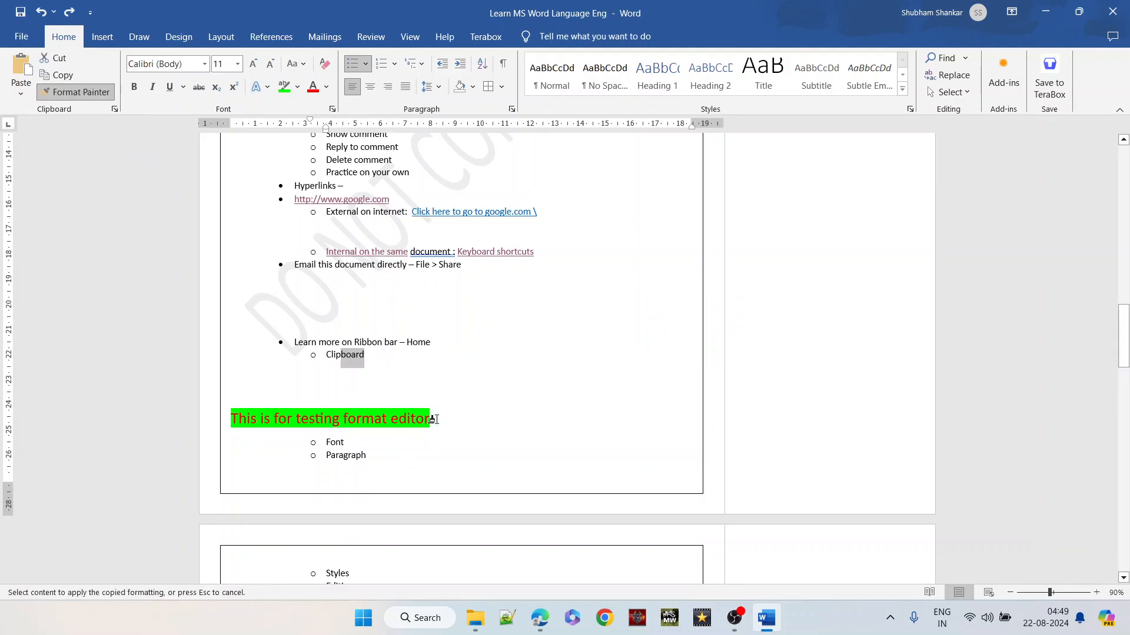
{"action": "left_click_drag", "start_coordinate": [430, 418], "coordinate": [235, 415]}
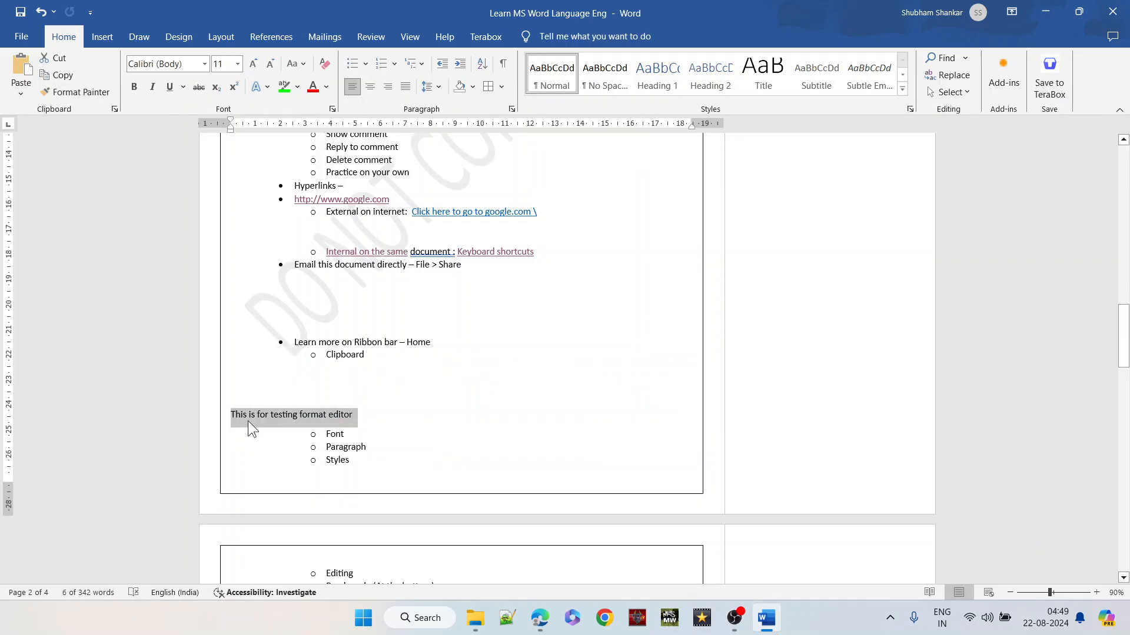
{"action": "left_click", "coordinate": [249, 416]}
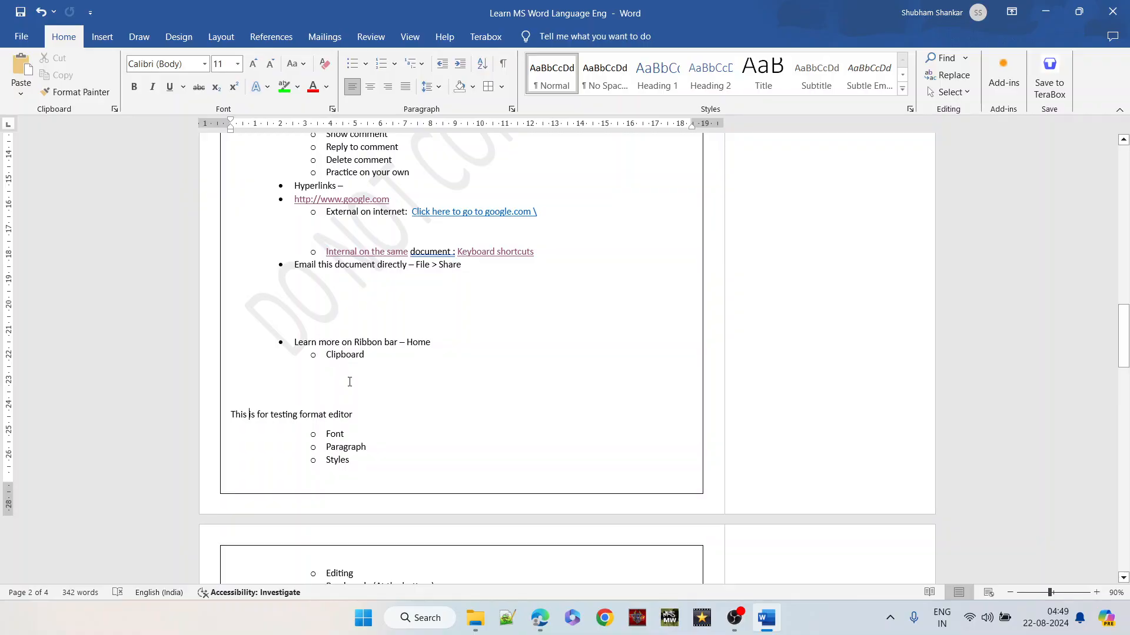
Apply bold, italic, underline and strikethrough to the "This is for testing format editor" line.
{"action": "scroll", "coordinate": [348, 377], "scroll_direction": "down", "scroll_amount": 2}
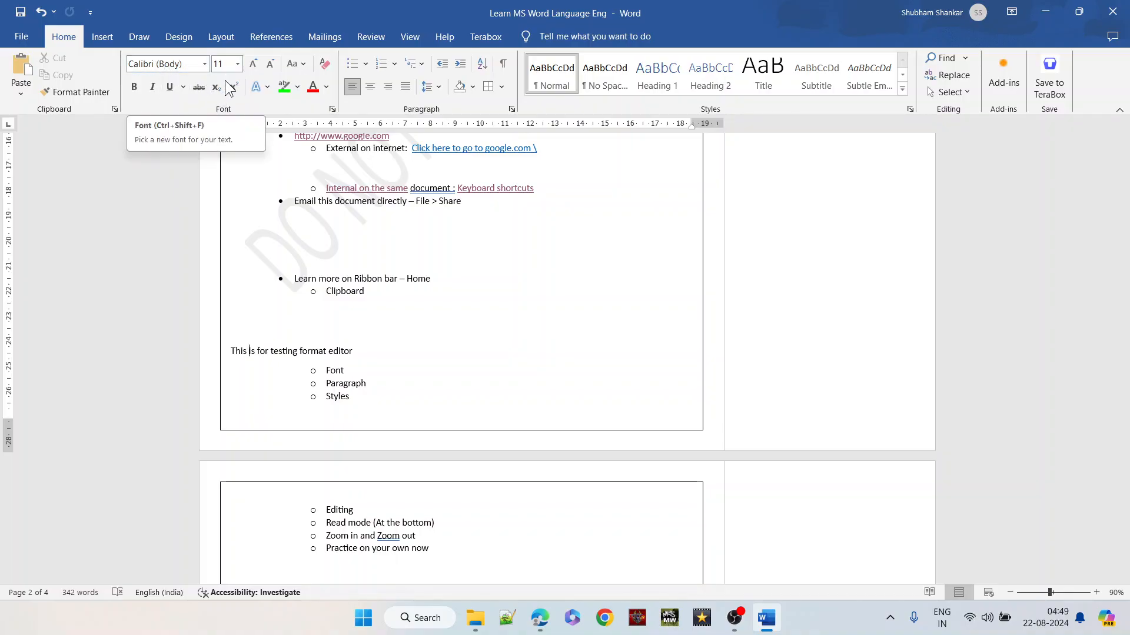
{"action": "triple_click", "coordinate": [313, 352]}
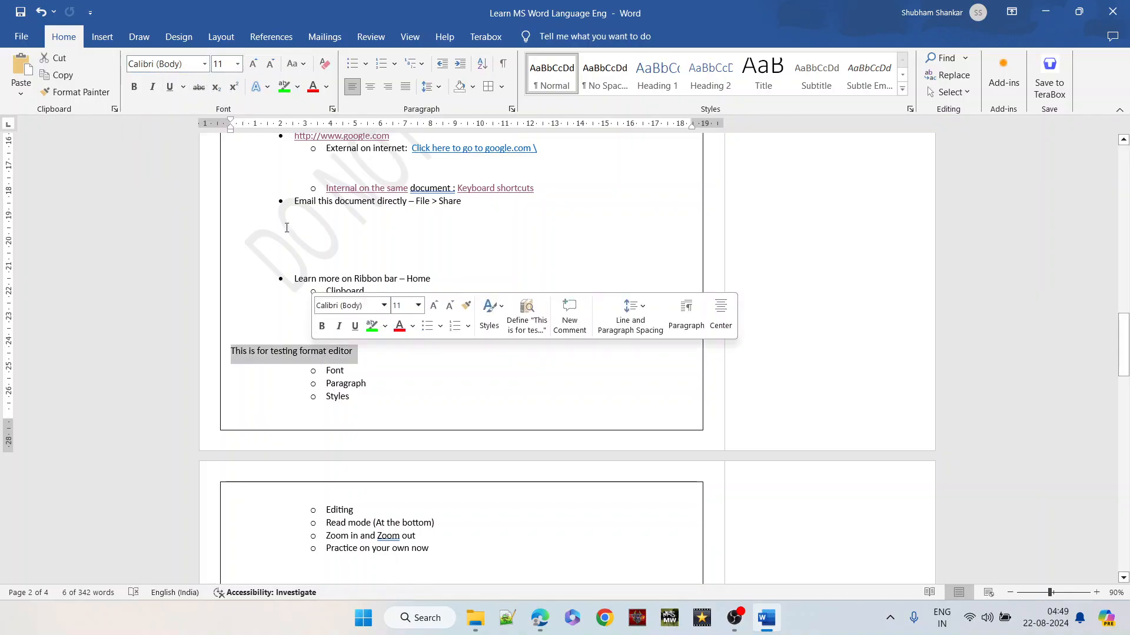
{"action": "left_click", "coordinate": [134, 87]}
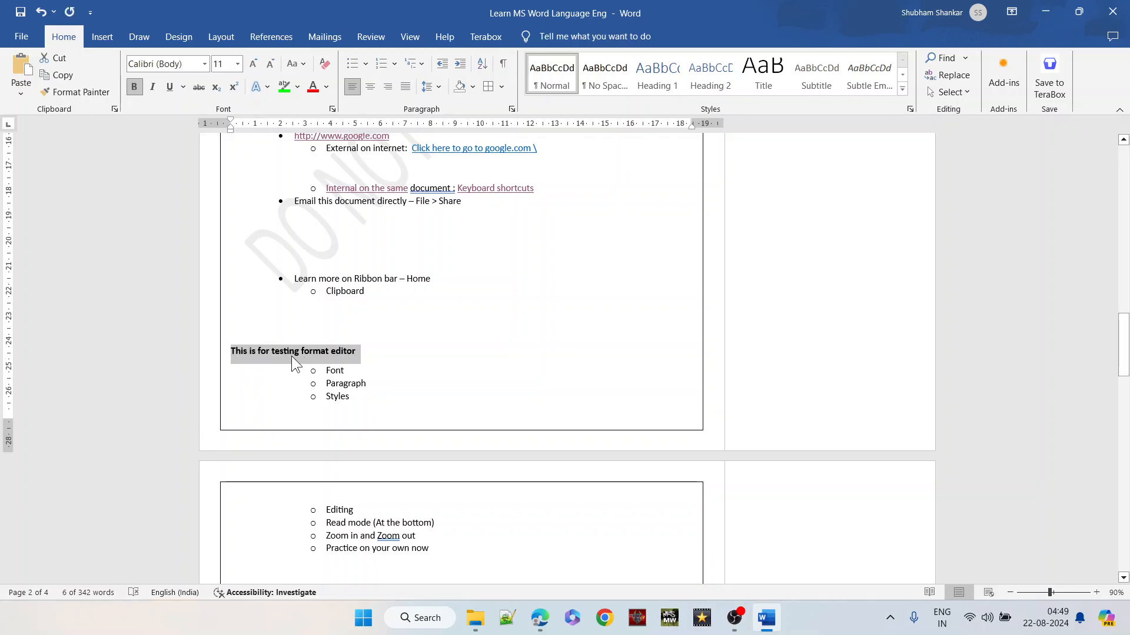
{"action": "left_click", "coordinate": [156, 90]}
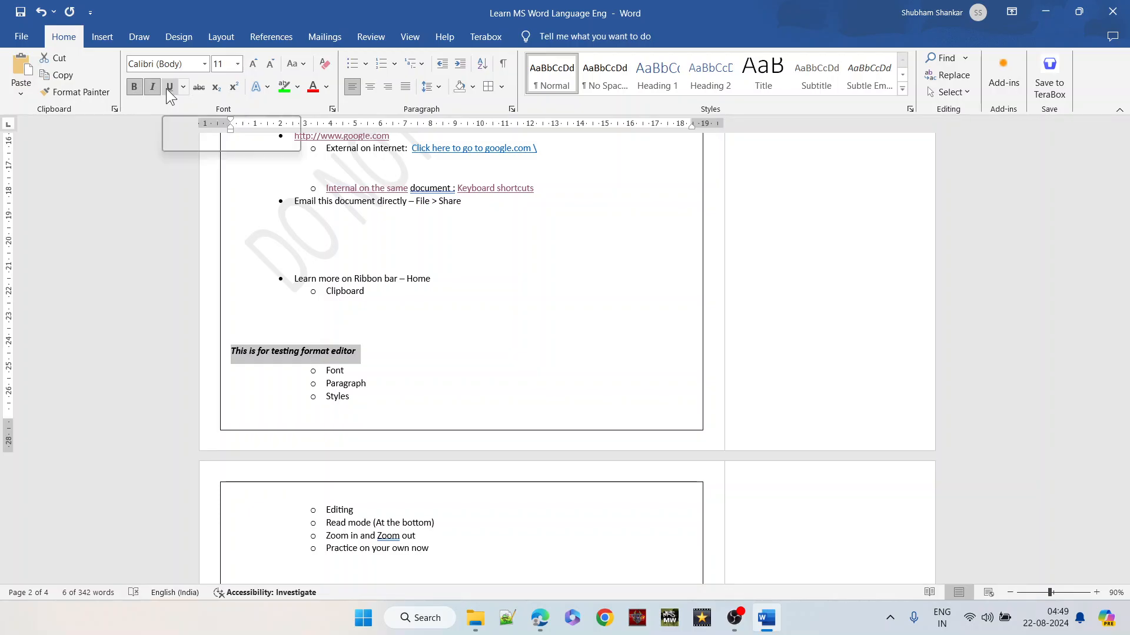
{"action": "left_click", "coordinate": [167, 90]}
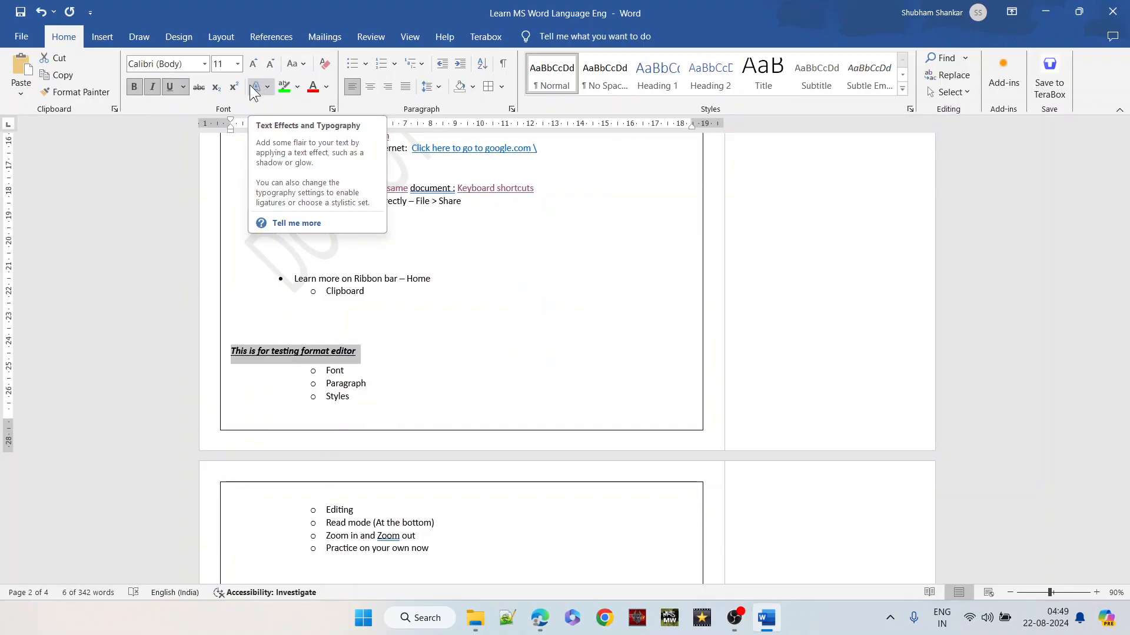
{"action": "left_click", "coordinate": [199, 88]}
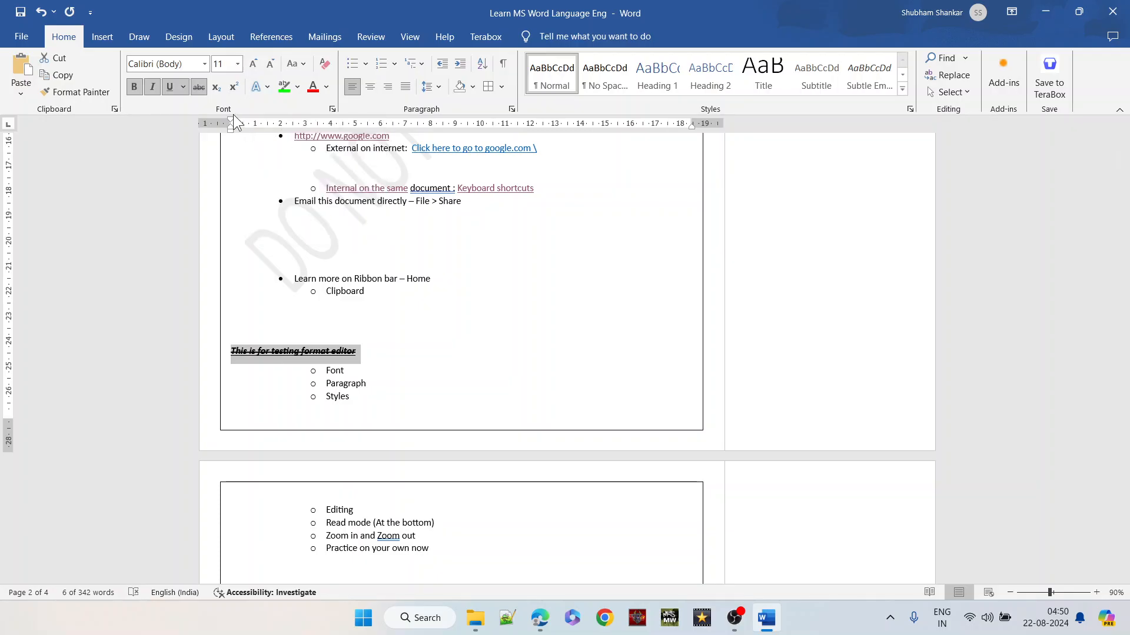
Set the "This is for testing format editor" line to size 26 in the Algerian font.
{"action": "left_click", "coordinate": [237, 64]}
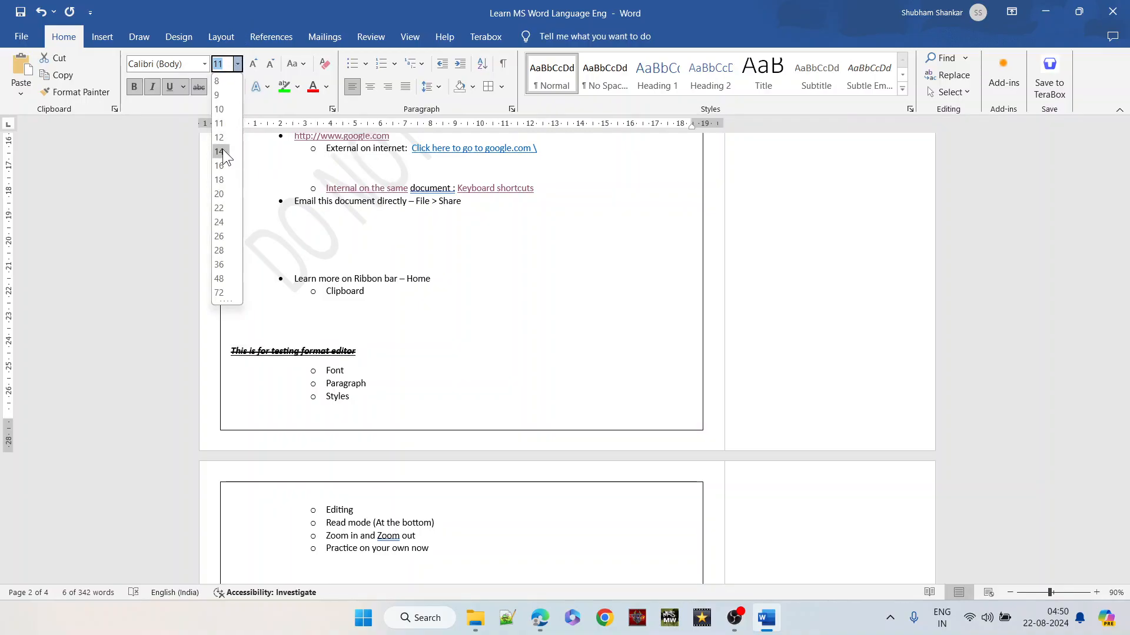
{"action": "left_click", "coordinate": [218, 236]}
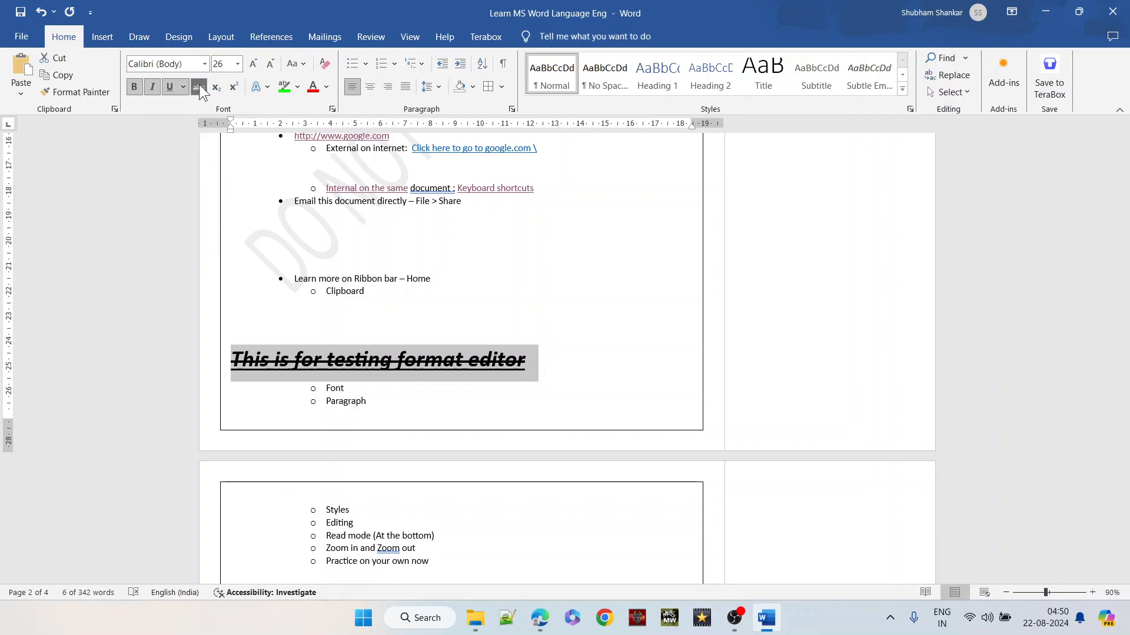
{"action": "left_click", "coordinate": [204, 64]}
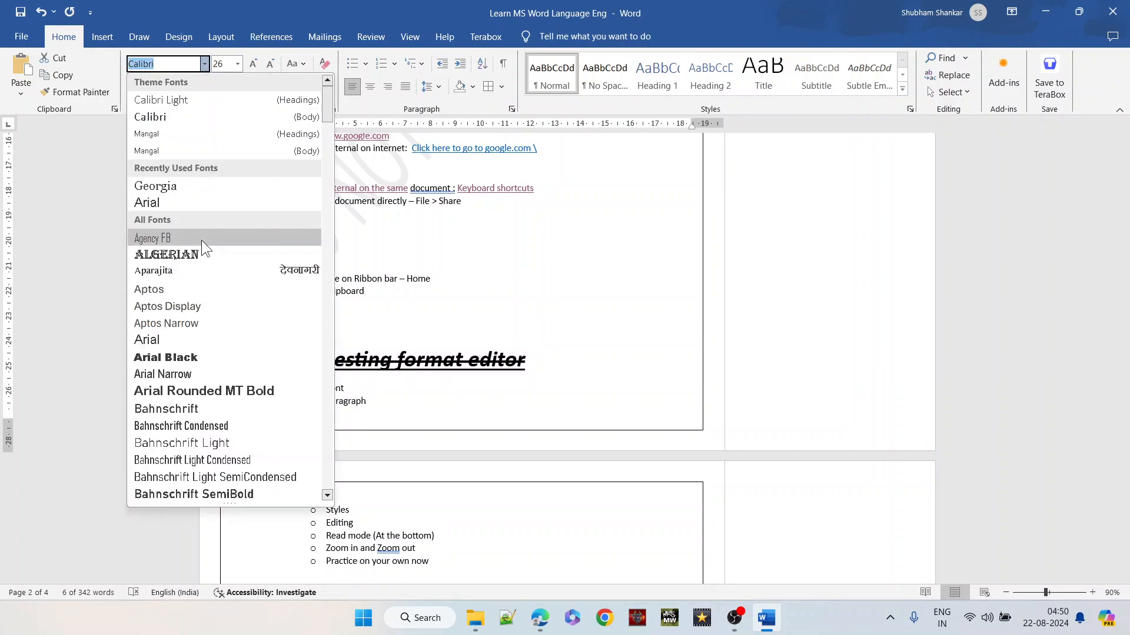
{"action": "key", "text": "Escape"}
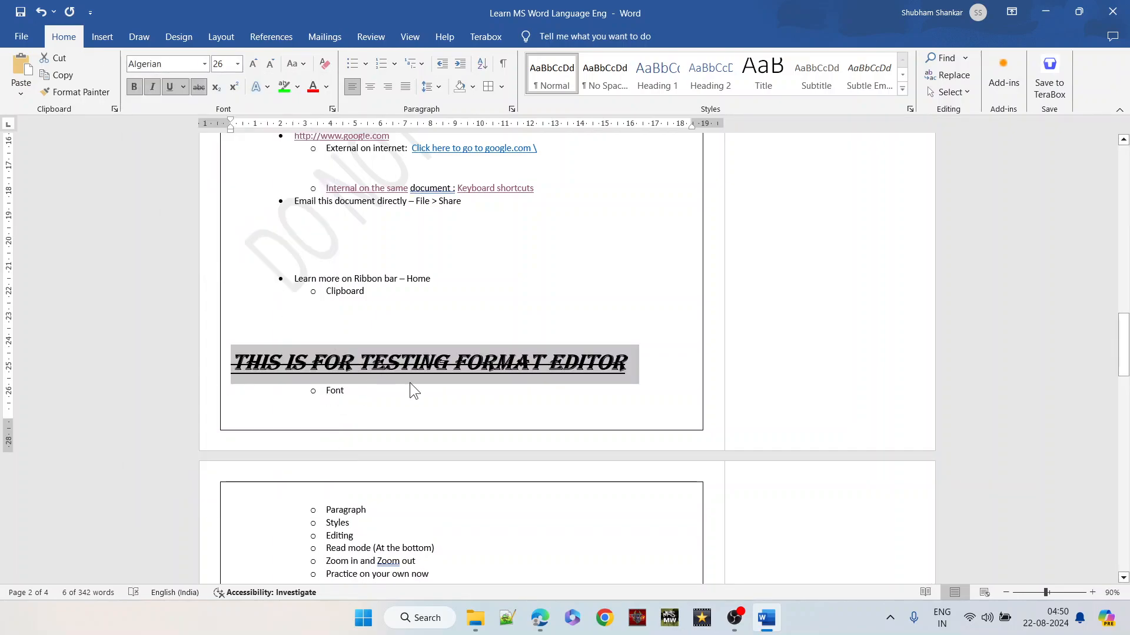
Highlight the "This is for testing format editor" line in green and colour its text dark orange.
{"action": "left_click", "coordinate": [284, 87]}
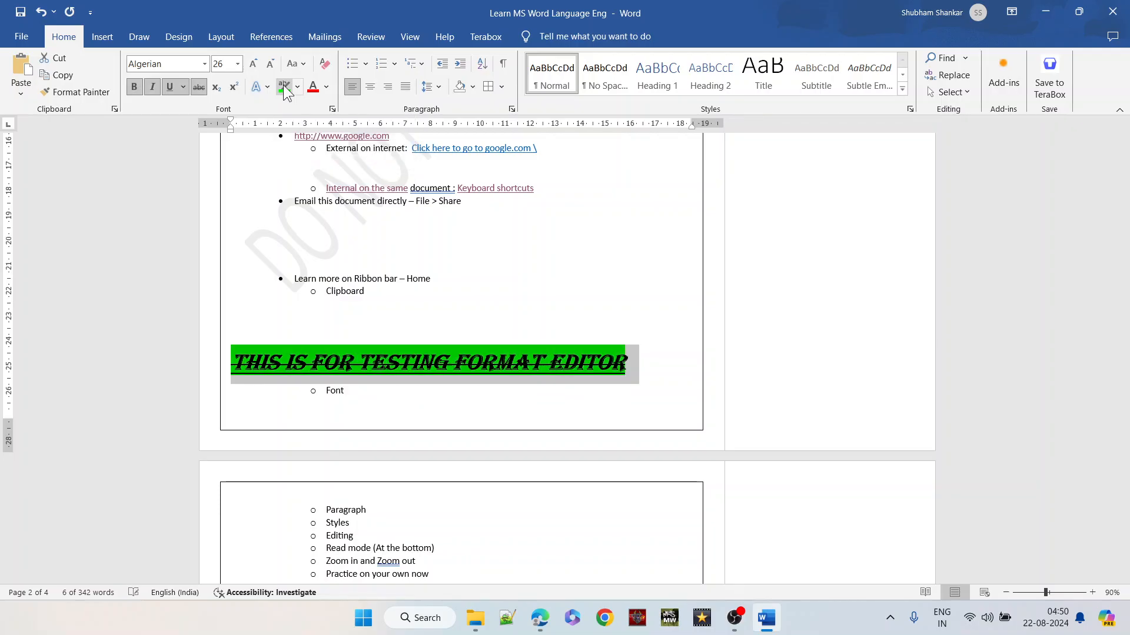
{"action": "key", "text": "Right"}
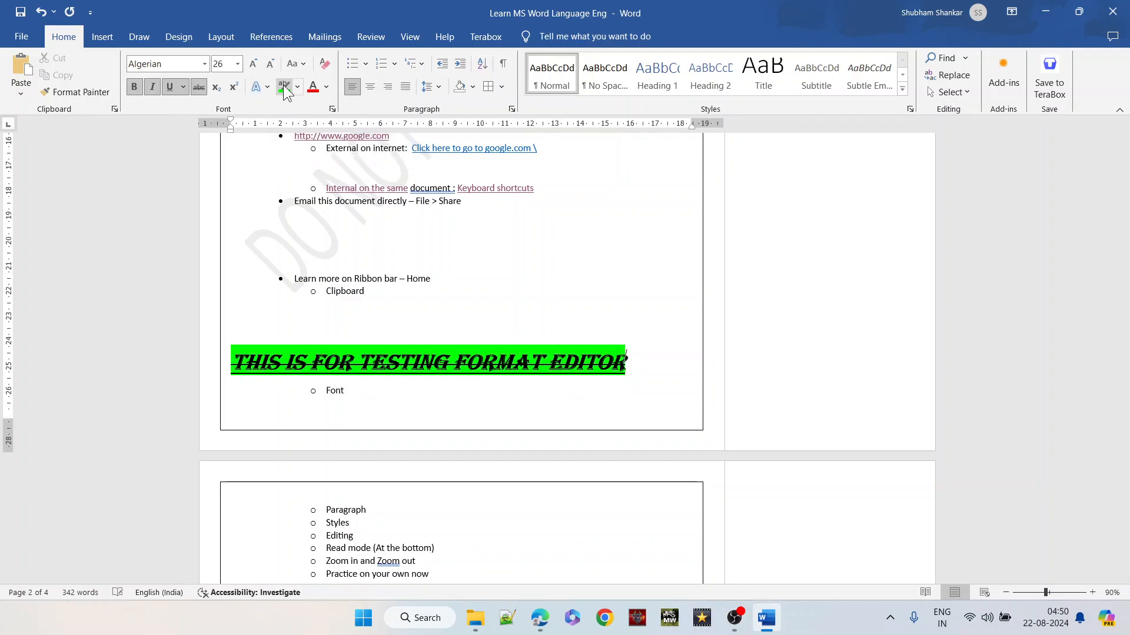
{"action": "left_click", "coordinate": [326, 87]}
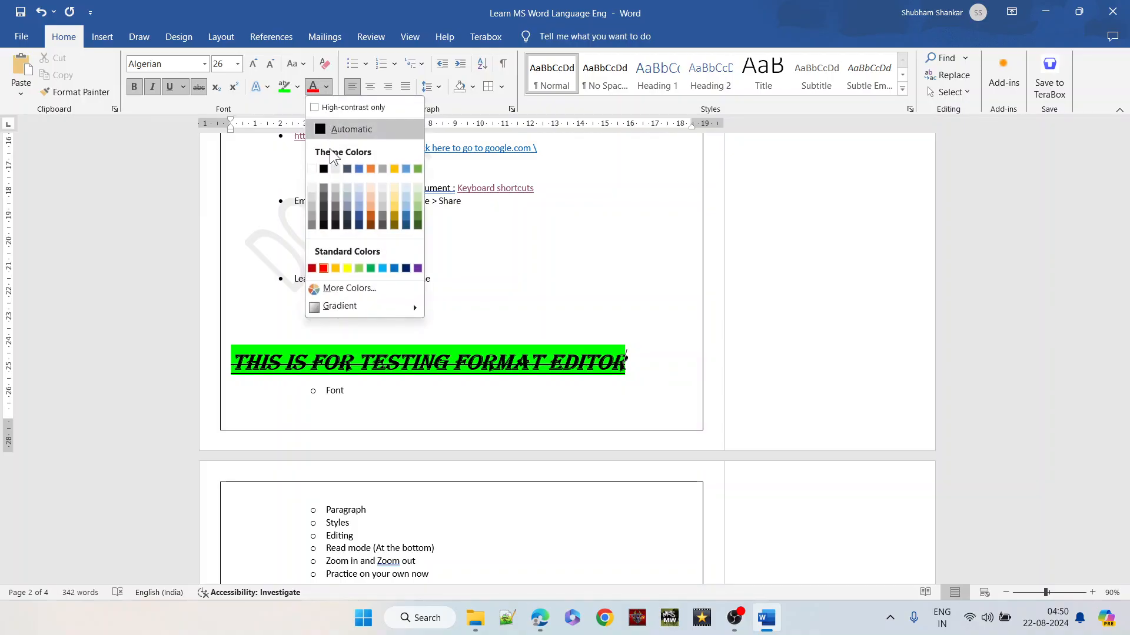
{"action": "left_click", "coordinate": [373, 216]}
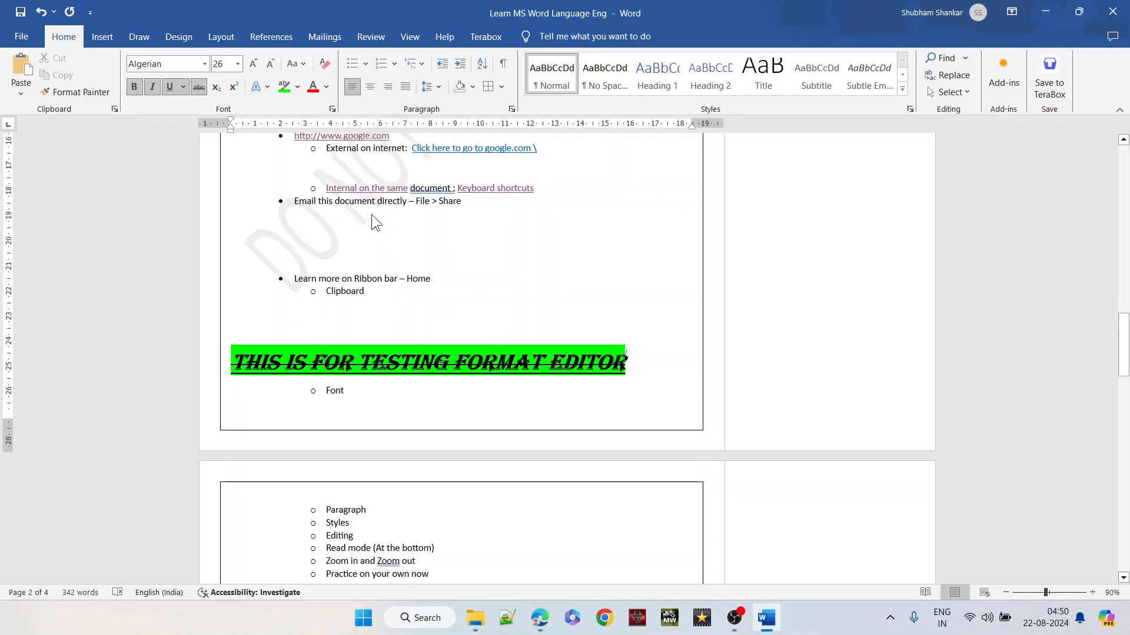
{"action": "left_click", "coordinate": [428, 322]}
{"action": "triple_click", "coordinate": [439, 356]}
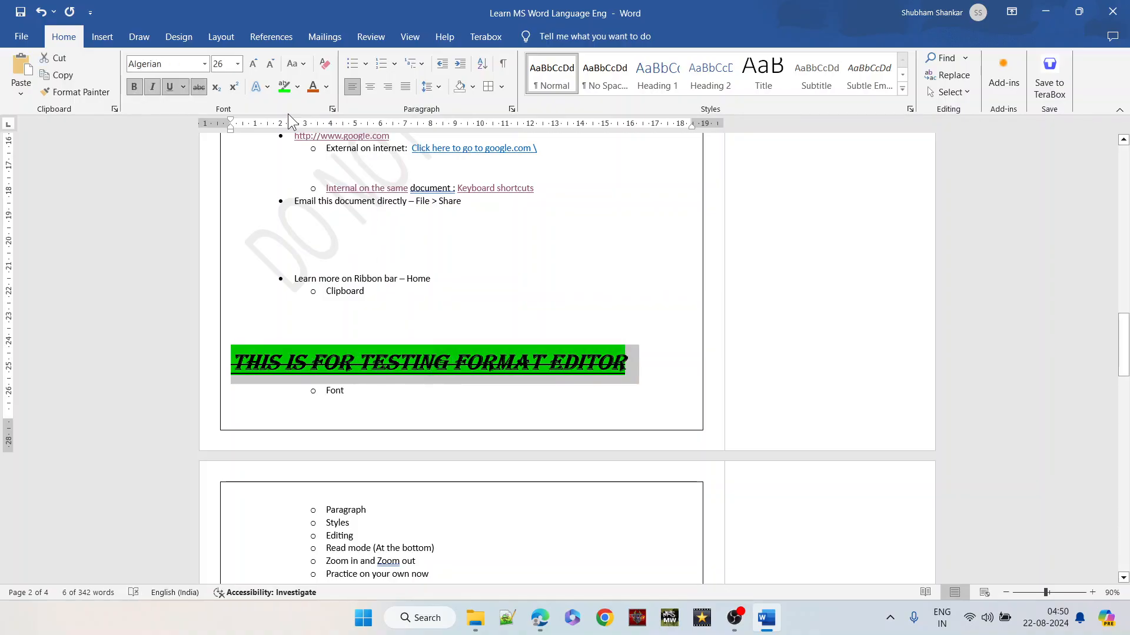
{"action": "left_click", "coordinate": [321, 86]}
{"action": "left_click", "coordinate": [446, 361]}
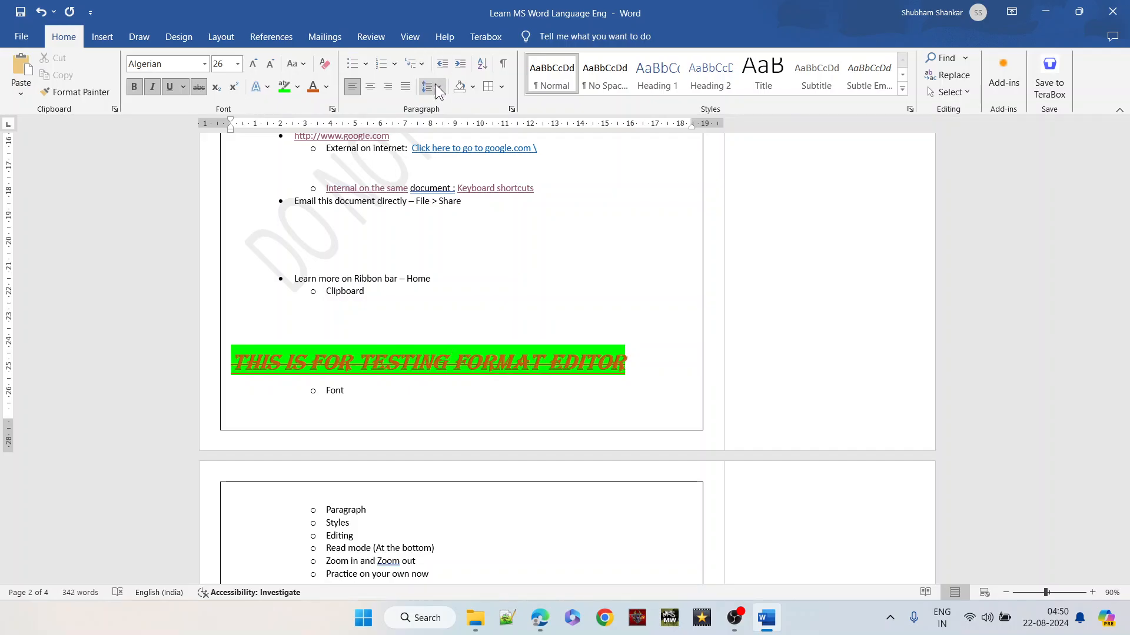
Change the bullets of the items from "Paragraph" to "Practice on your own now" to the multicoloured symbol from the bullet library.
{"action": "left_click", "coordinate": [365, 62]}
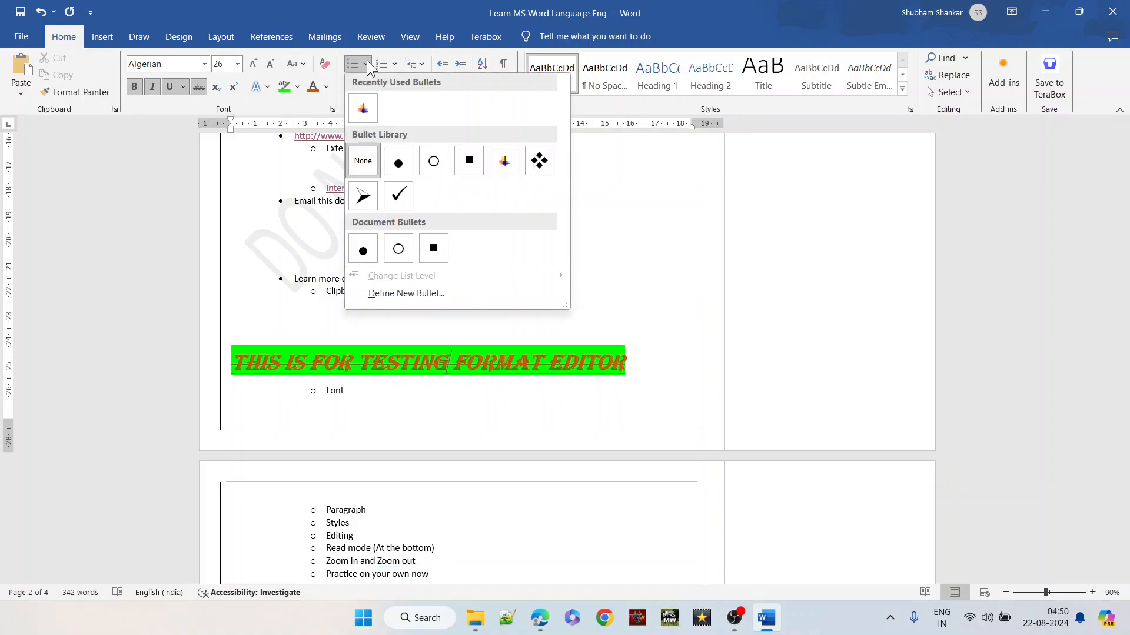
{"action": "left_click", "coordinate": [425, 324]}
{"action": "scroll", "coordinate": [391, 298], "scroll_direction": "down", "scroll_amount": 3}
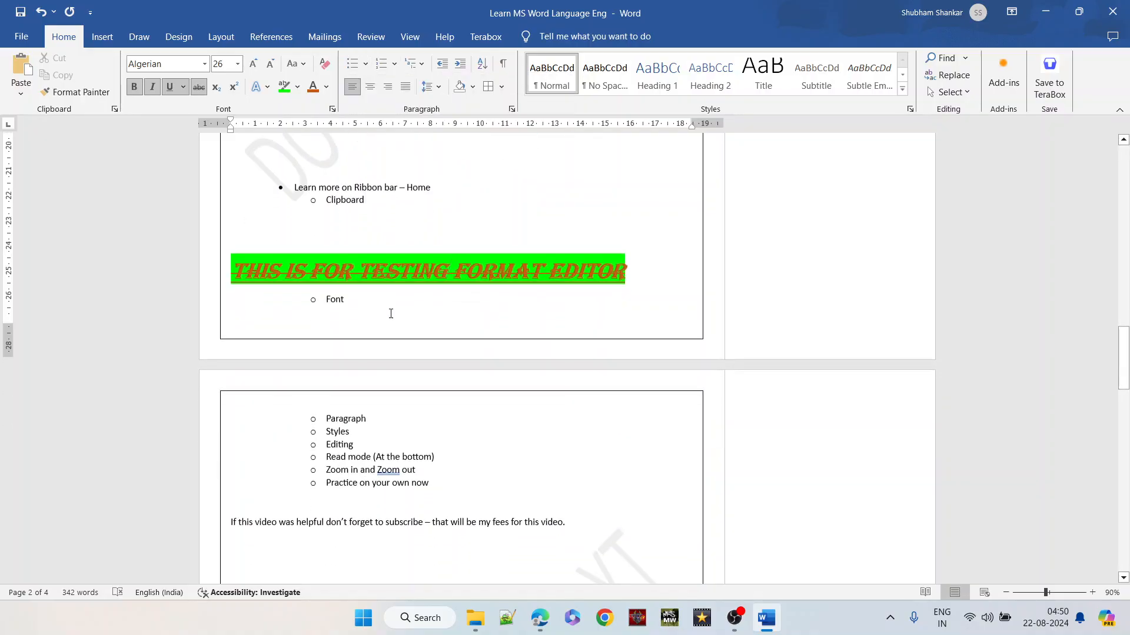
{"action": "left_click_drag", "start_coordinate": [429, 478], "coordinate": [325, 414]}
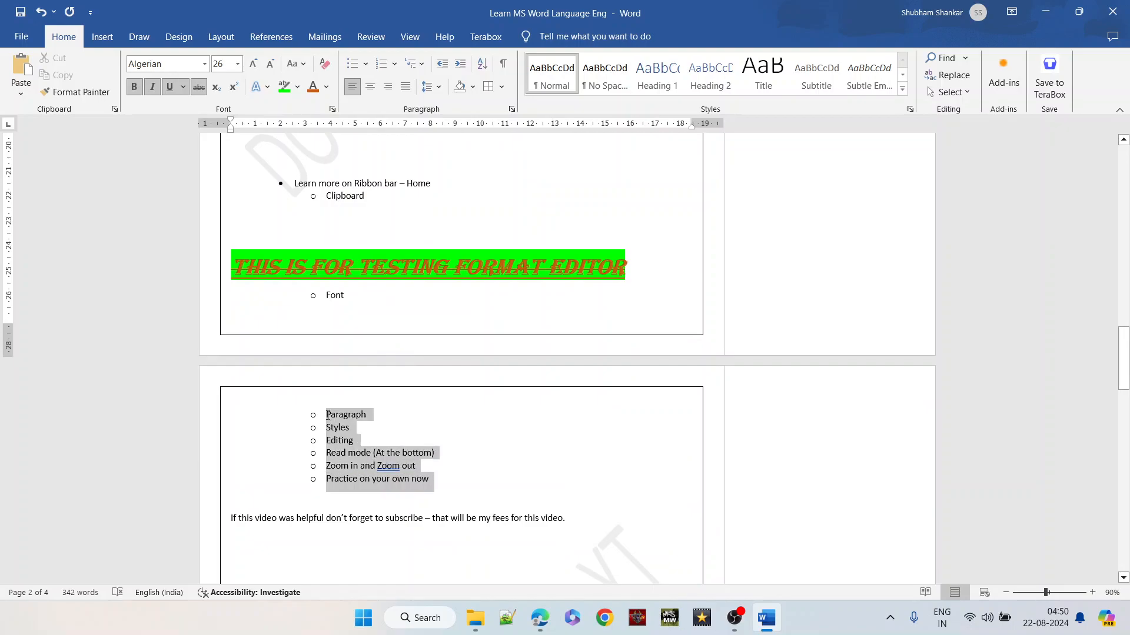
{"action": "left_click", "coordinate": [365, 63]}
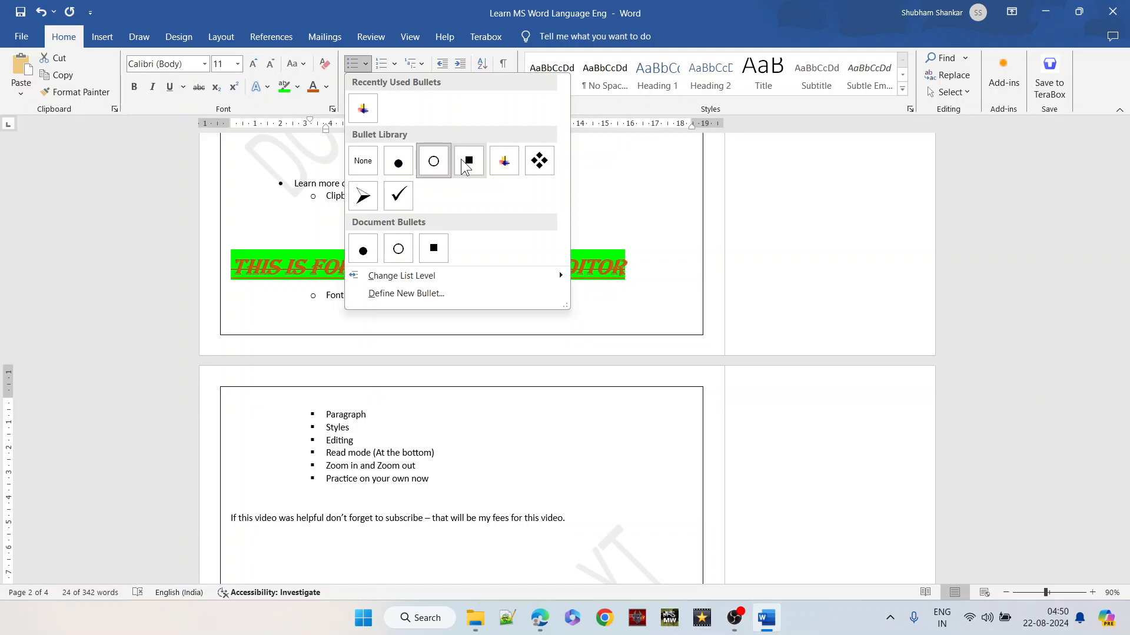
{"action": "left_click", "coordinate": [513, 167]}
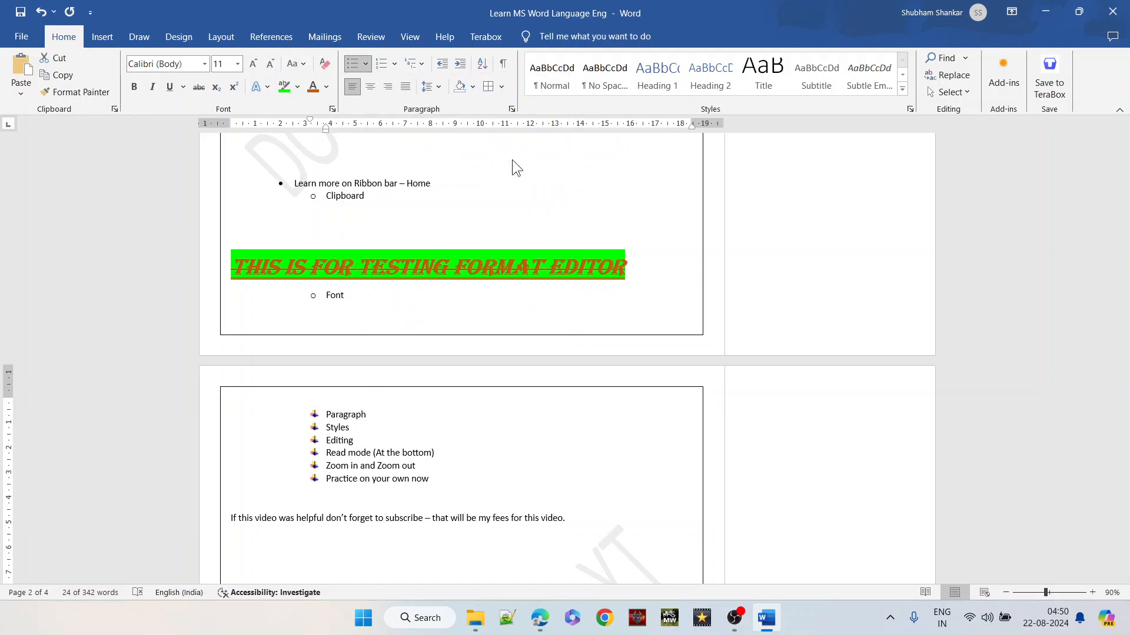
{"action": "left_click", "coordinate": [369, 58]}
{"action": "left_click", "coordinate": [369, 58]}
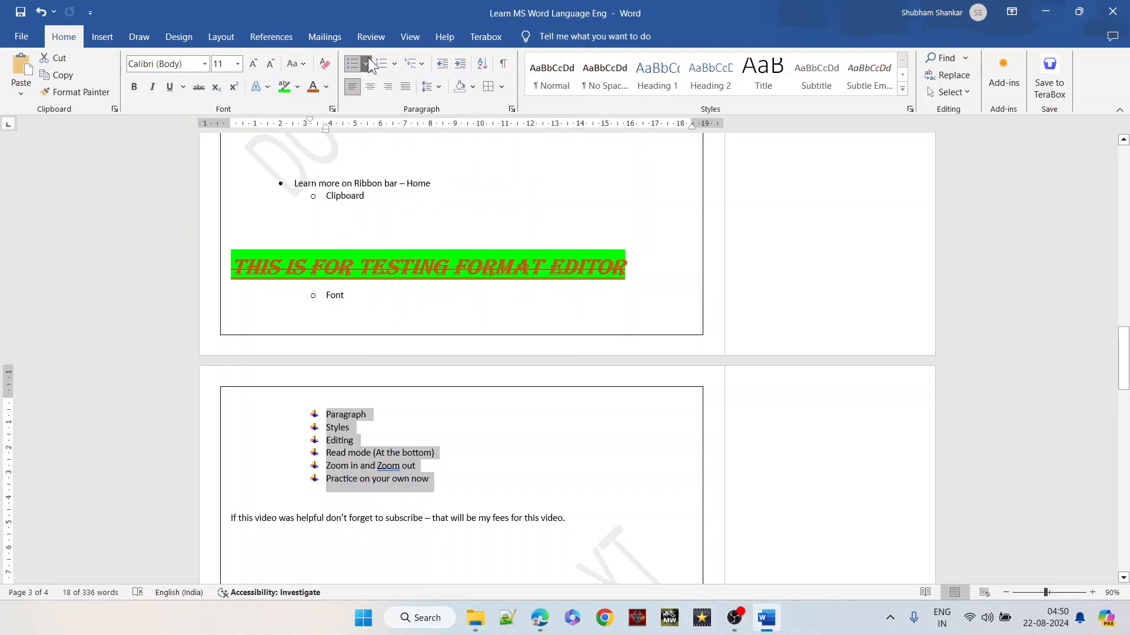
{"action": "left_click", "coordinate": [368, 58]}
{"action": "left_click", "coordinate": [369, 63]}
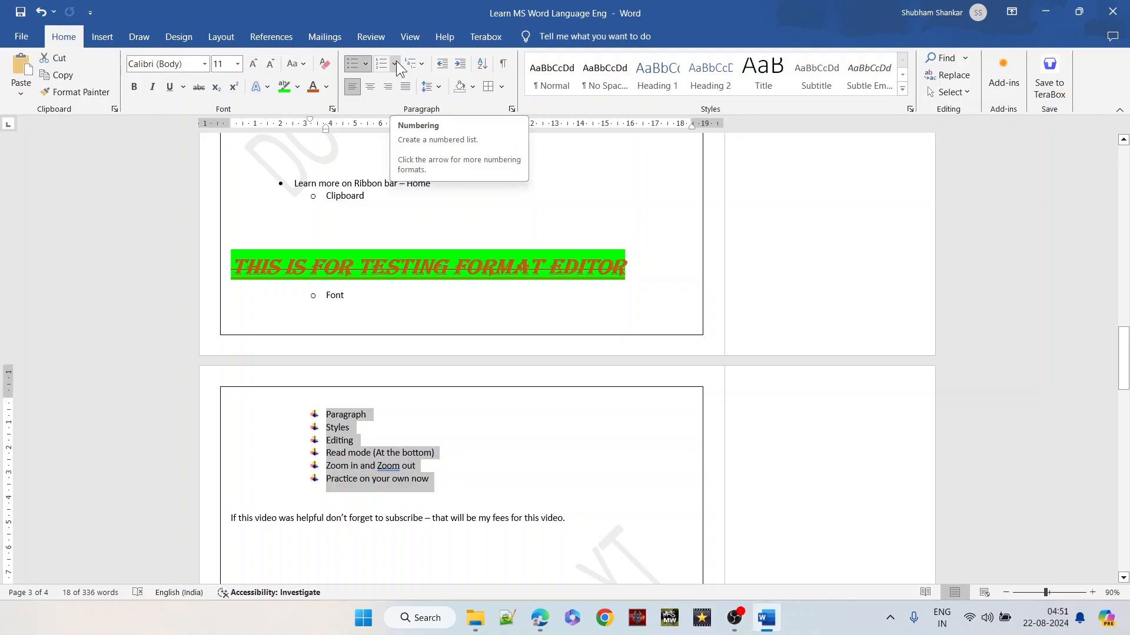
Number the items from "Paragraph" to "Practice on your own now" with uppercase Roman numerals, and justify them after trying centre and right alignment.
{"action": "left_click", "coordinate": [395, 62]}
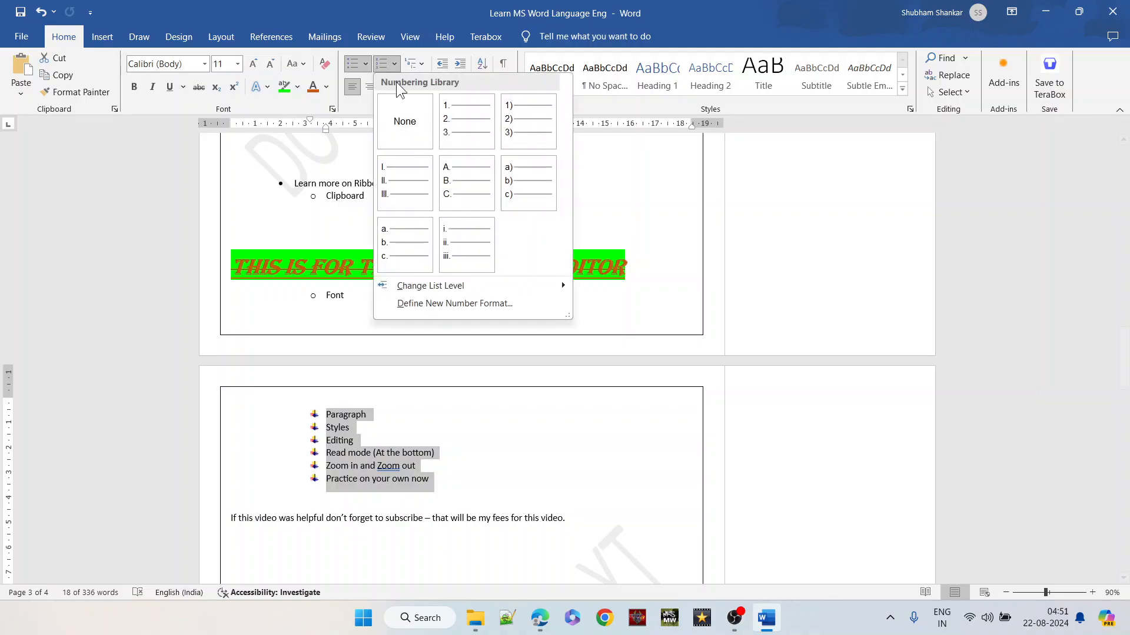
{"action": "left_click", "coordinate": [403, 175]}
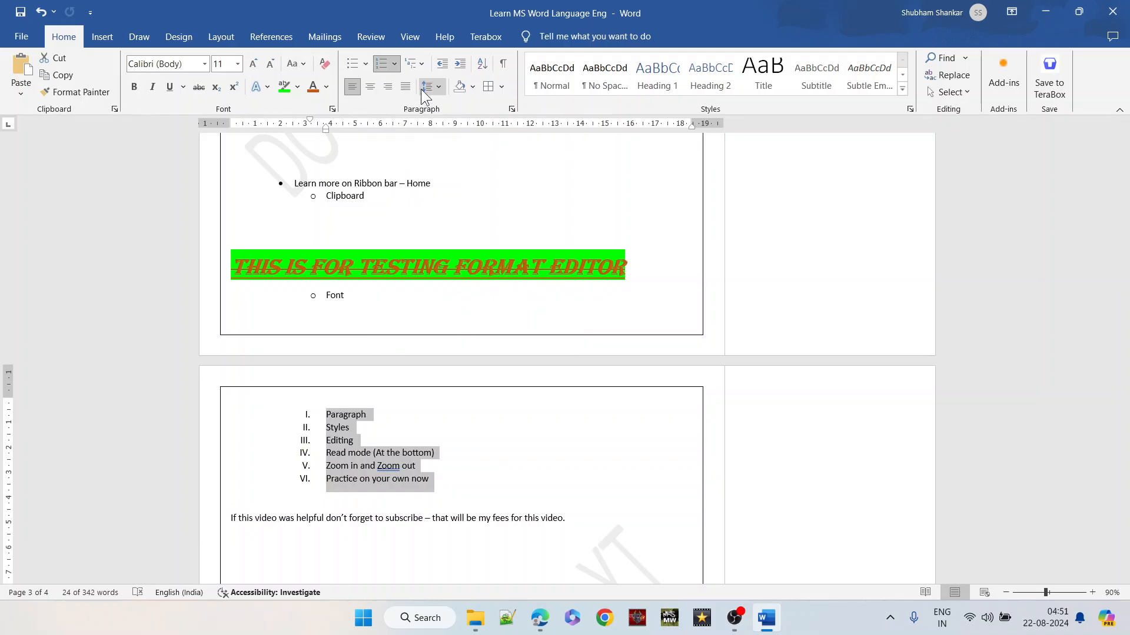
{"action": "left_click", "coordinate": [368, 90]}
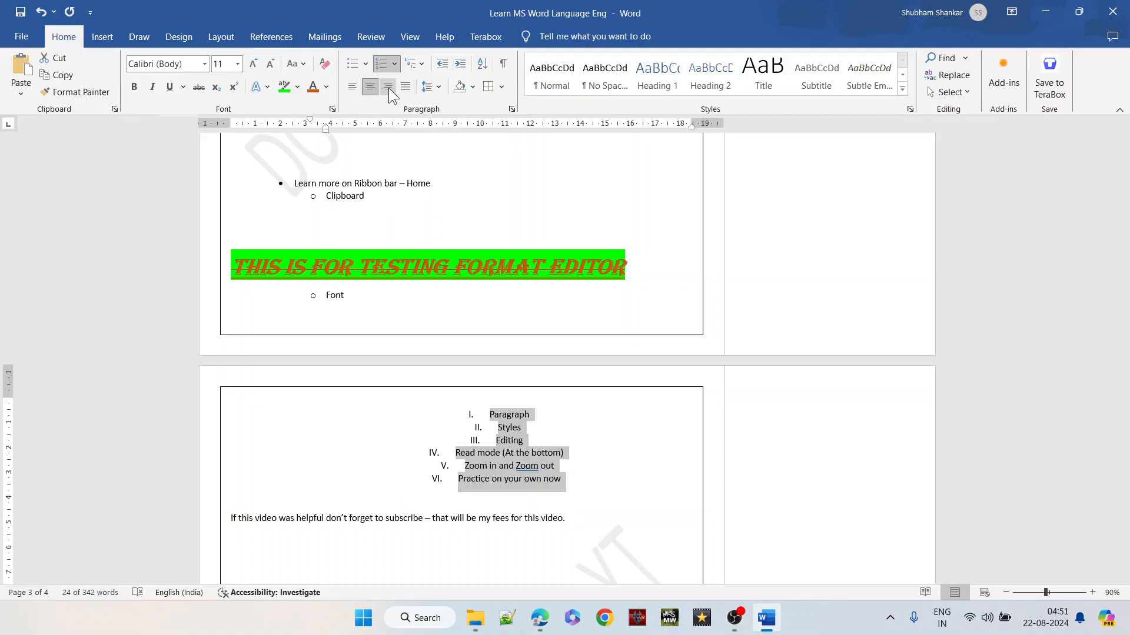
{"action": "left_click", "coordinate": [389, 87]}
{"action": "left_click", "coordinate": [405, 87]}
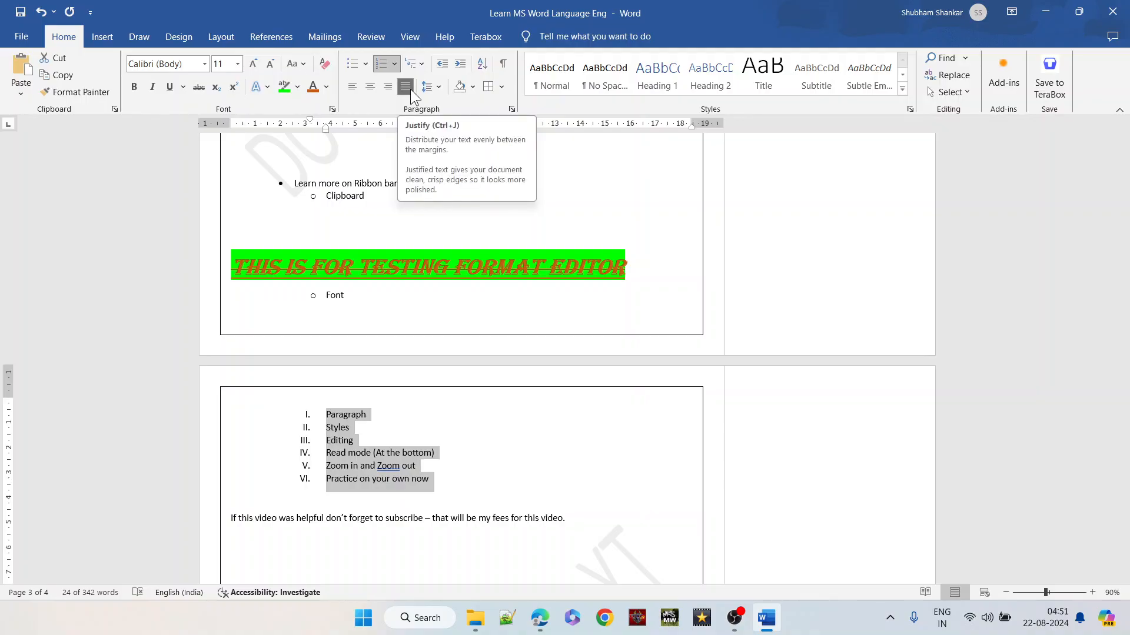
Set the Roman-numbered list's line spacing to 1.5 and shade it with Blue, Accent 1, Lighter 60%.
{"action": "left_click", "coordinate": [443, 92]}
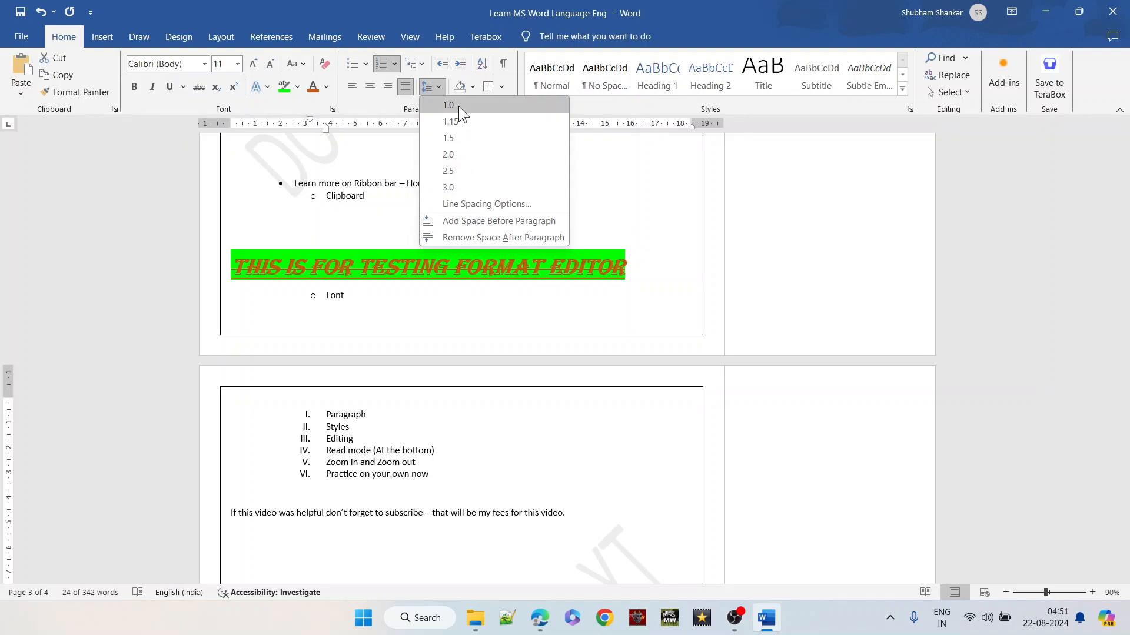
{"action": "left_click", "coordinate": [458, 138]}
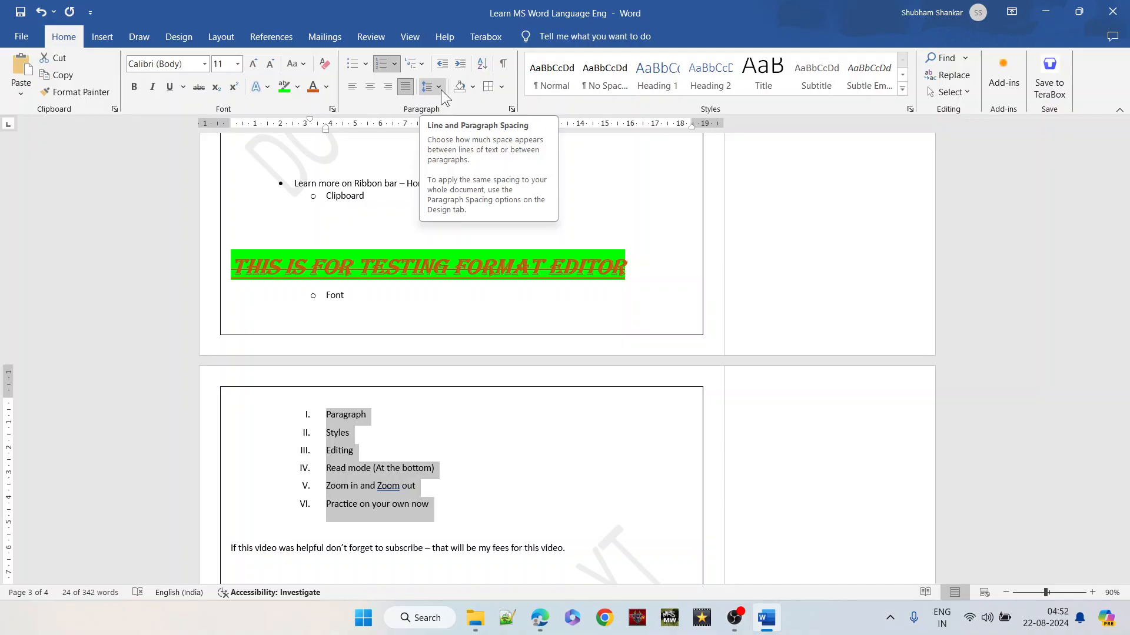
{"action": "left_click", "coordinate": [474, 88]}
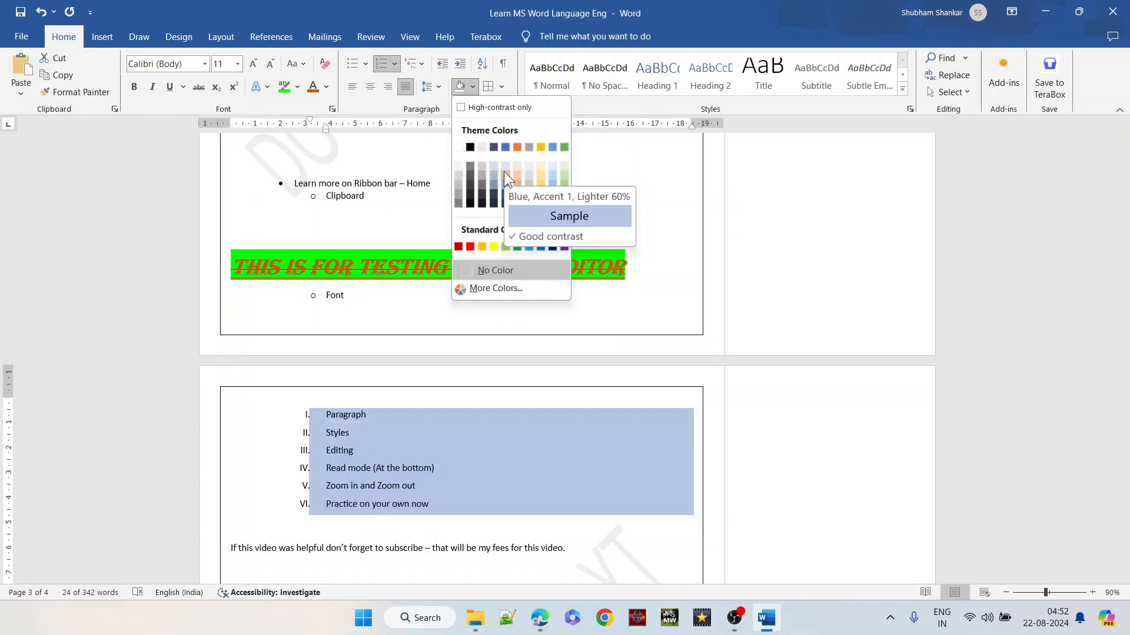
{"action": "left_click", "coordinate": [503, 171]}
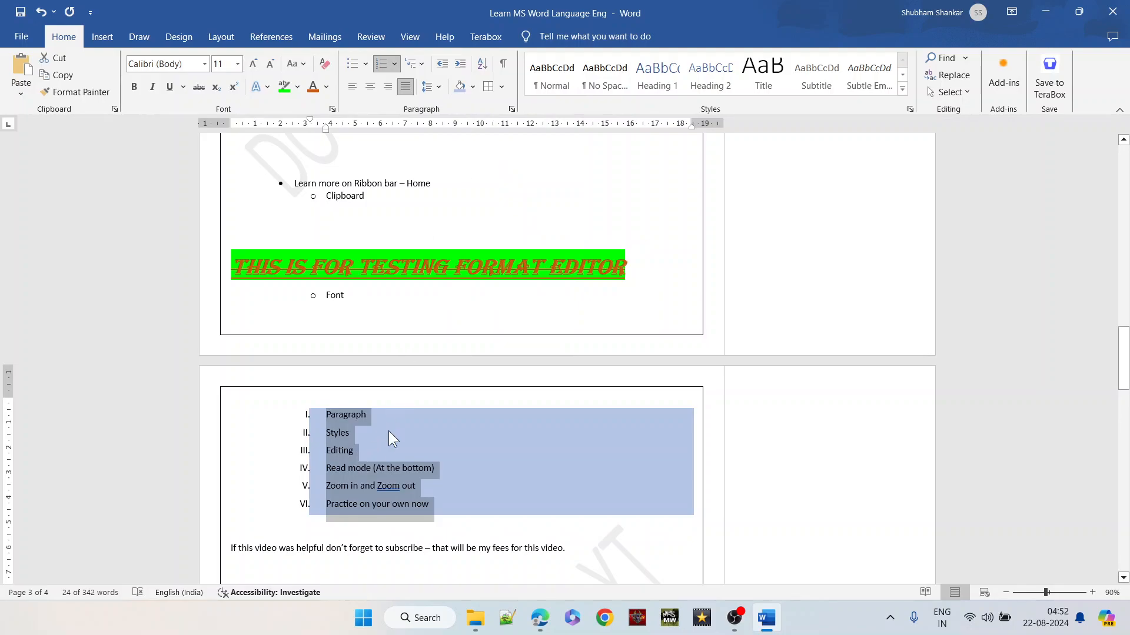
Add all borders to the Roman-numbered list and restyle it as Subtitle after trying Heading 1, No Spacing and Title.
{"action": "left_click", "coordinate": [501, 91]}
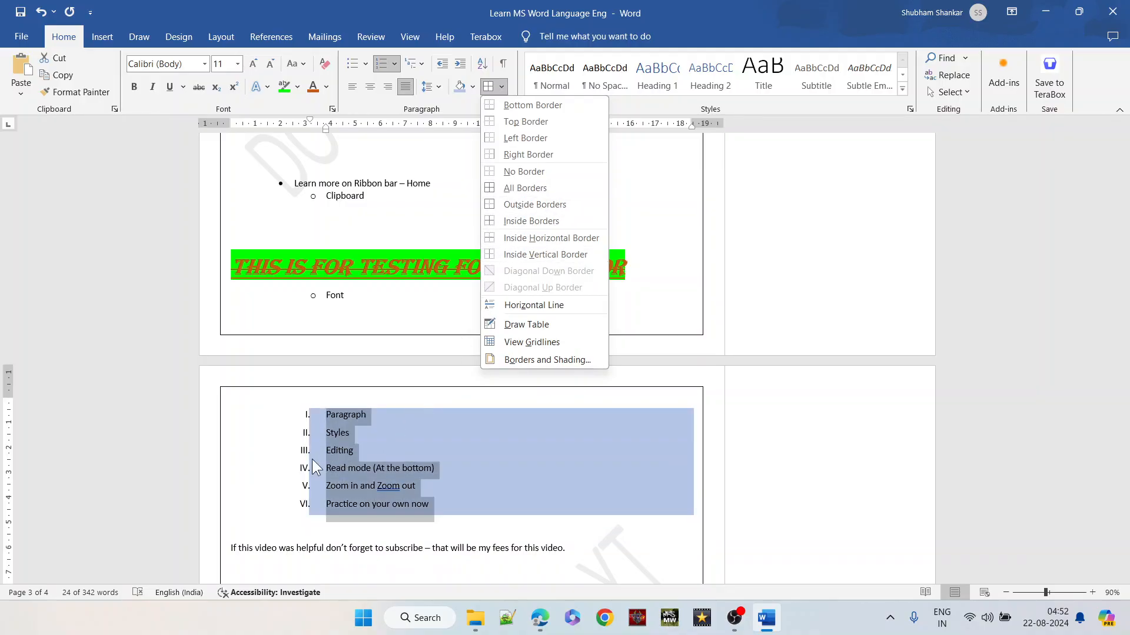
{"action": "left_click", "coordinate": [533, 189]}
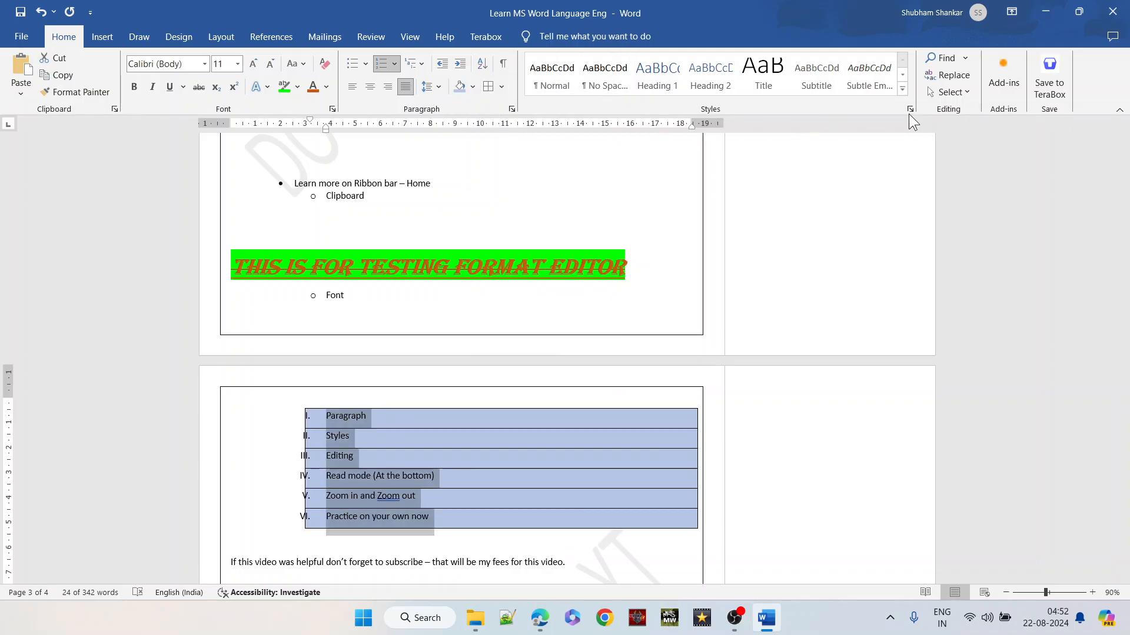
{"action": "left_click", "coordinate": [661, 75]}
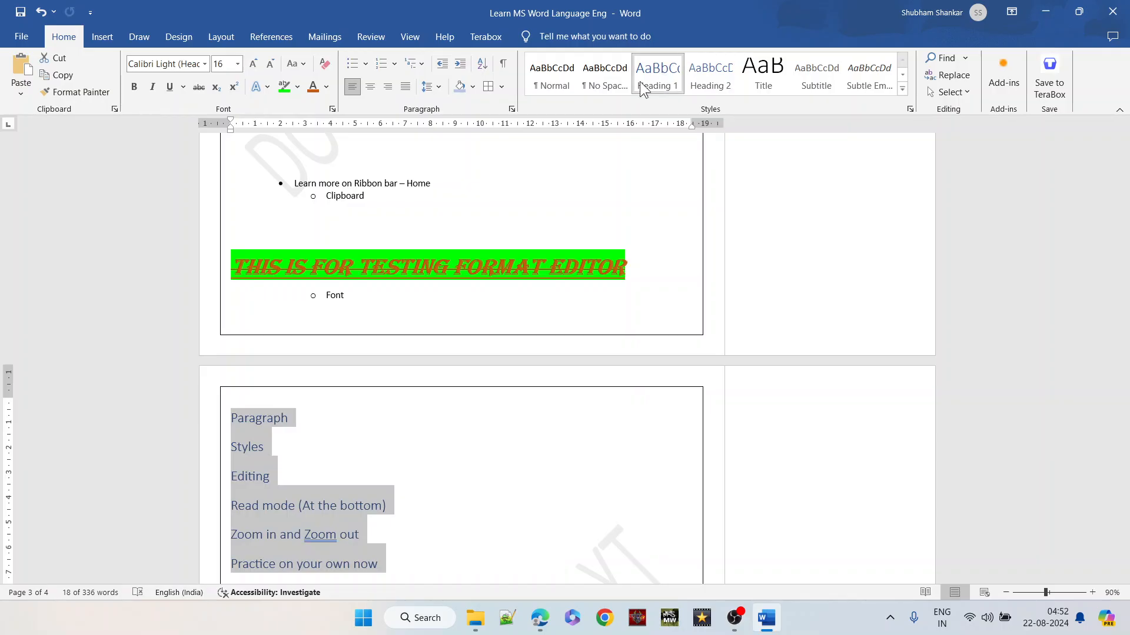
{"action": "left_click", "coordinate": [612, 82]}
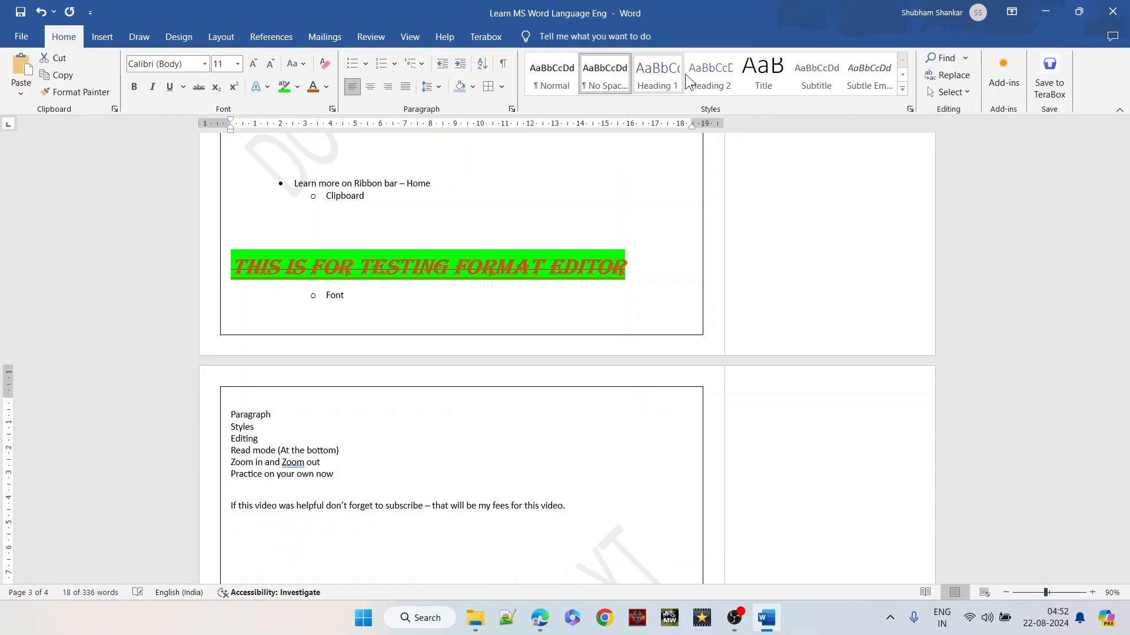
{"action": "left_click", "coordinate": [763, 83]}
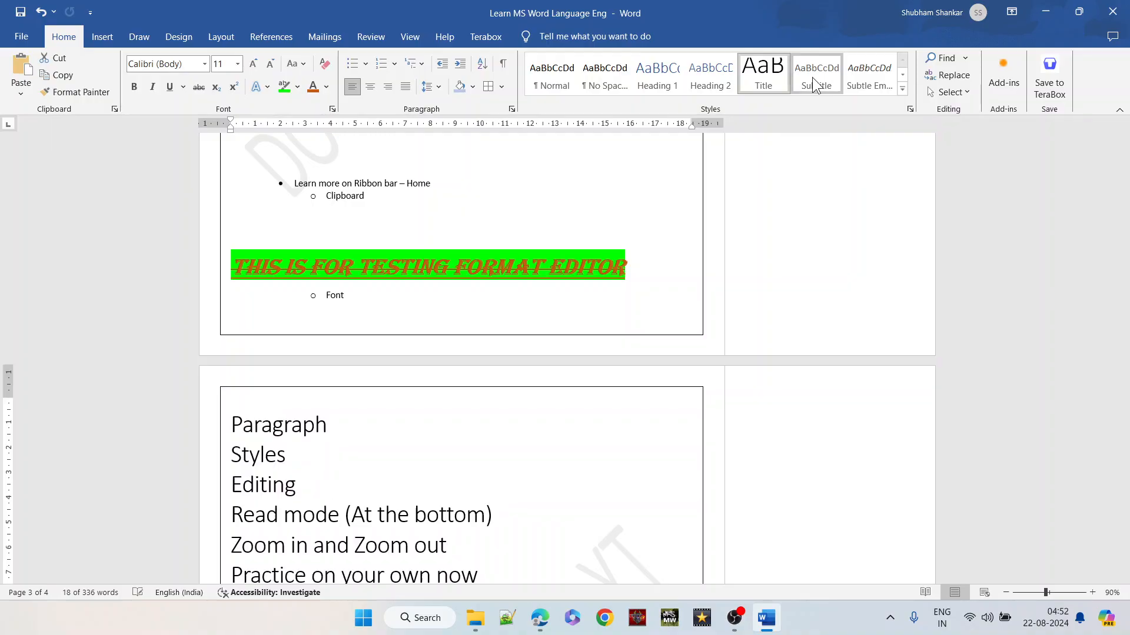
{"action": "left_click", "coordinate": [815, 82]}
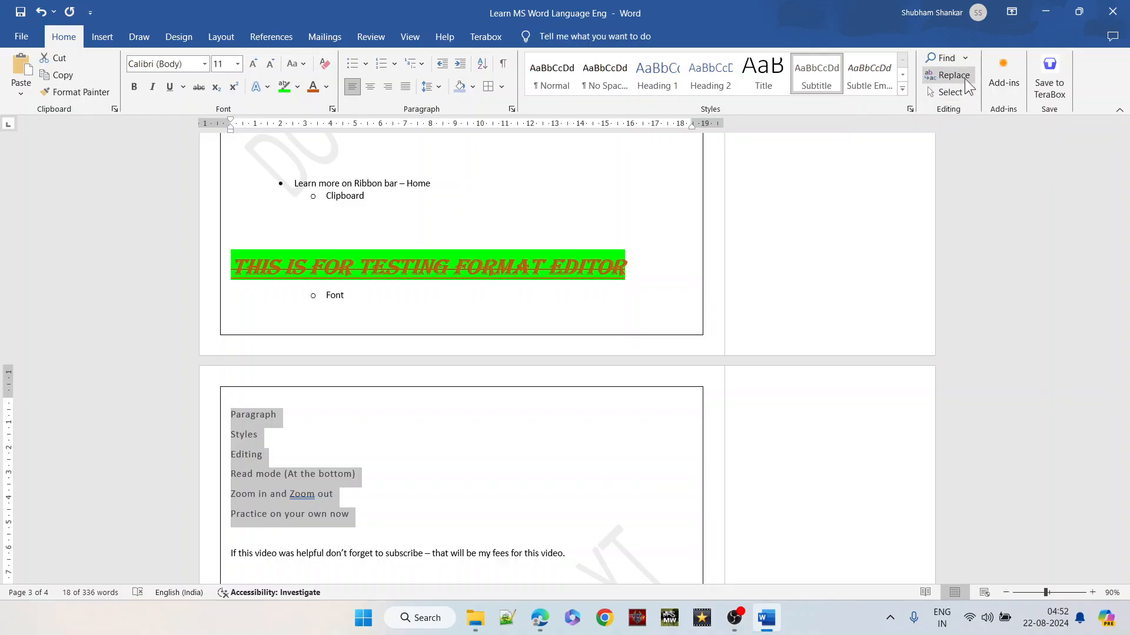
Replace the word "editor" in the green-highlighted test line with "editor super".
{"action": "left_click", "coordinate": [953, 75]}
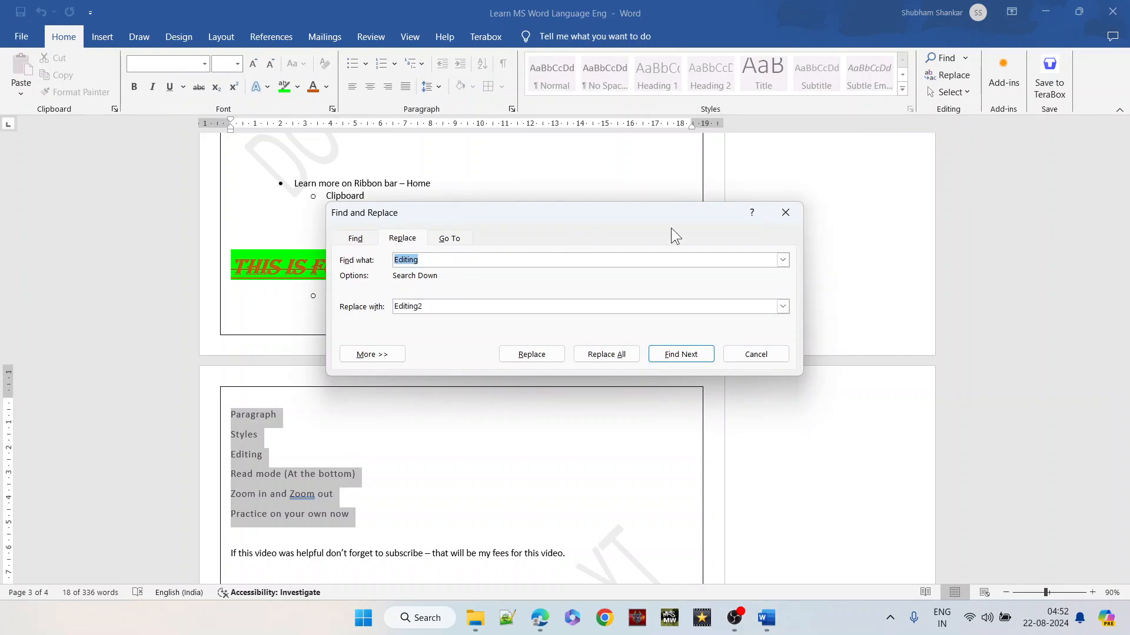
{"action": "left_click", "coordinate": [786, 212]}
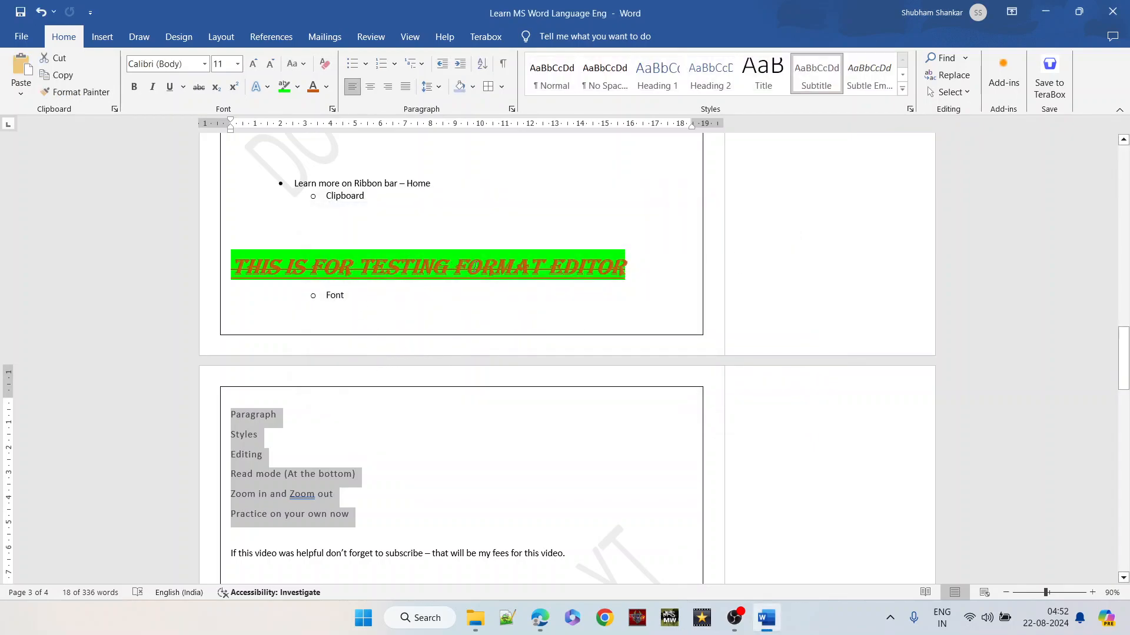
{"action": "left_click", "coordinate": [638, 277]}
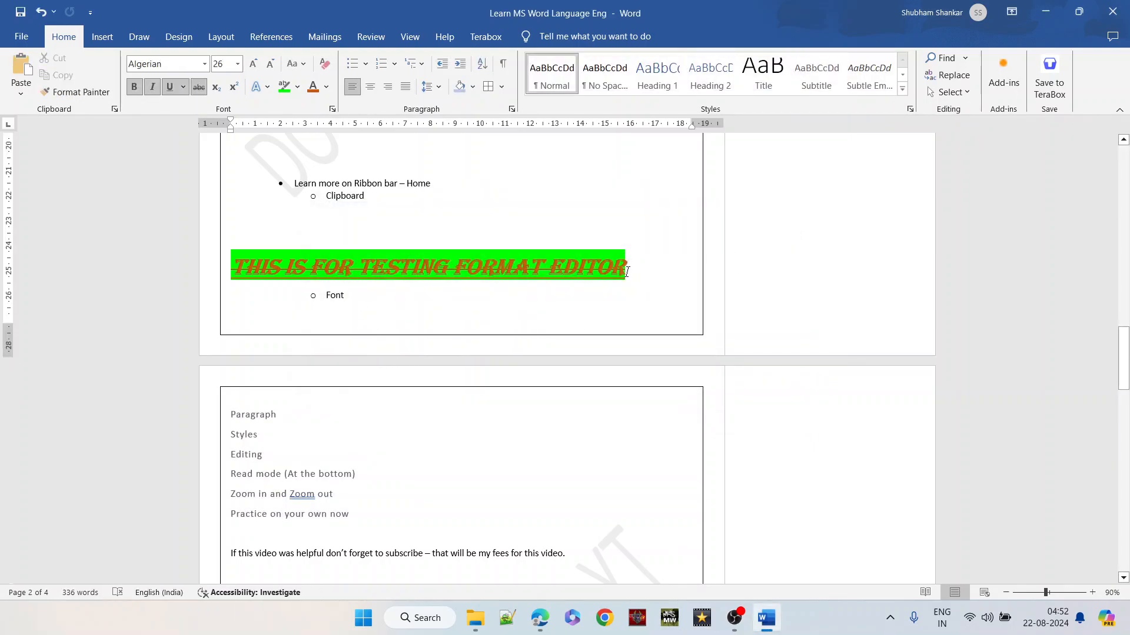
{"action": "key", "text": "shift+Left"}
{"action": "key", "text": "shift+Left"}
{"action": "key", "text": "shift+Left"}
{"action": "key", "text": "shift+Left"}
{"action": "key", "text": "shift+Left"}
{"action": "key", "text": "shift+Left"}
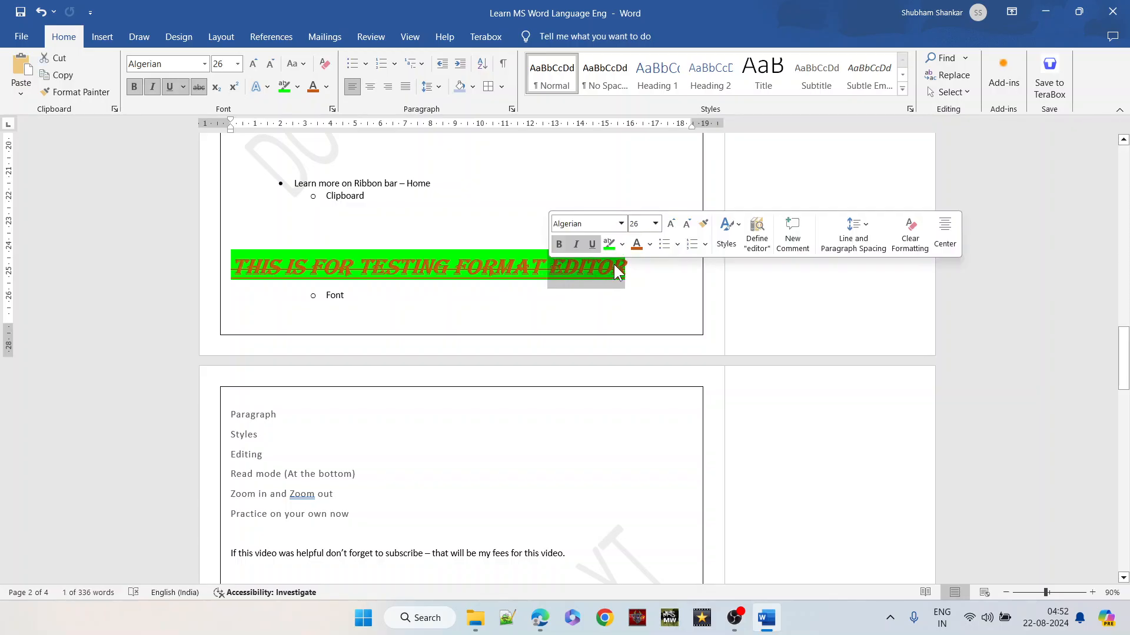
{"action": "left_click", "coordinate": [949, 76]}
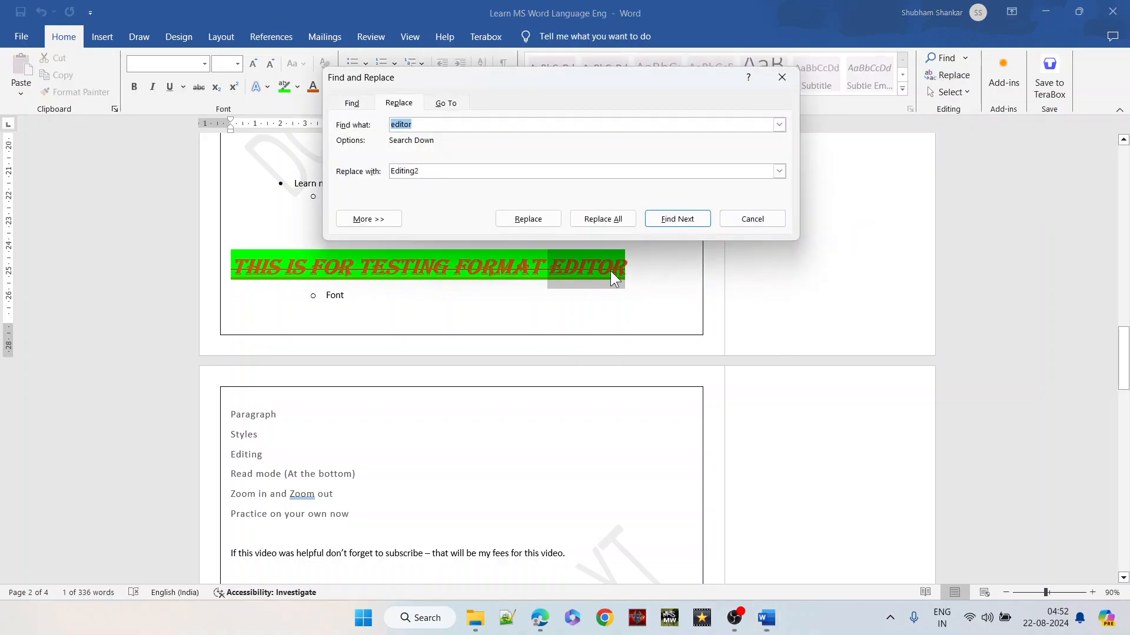
{"action": "left_click", "coordinate": [428, 169]}
{"action": "double_click", "coordinate": [428, 169]}
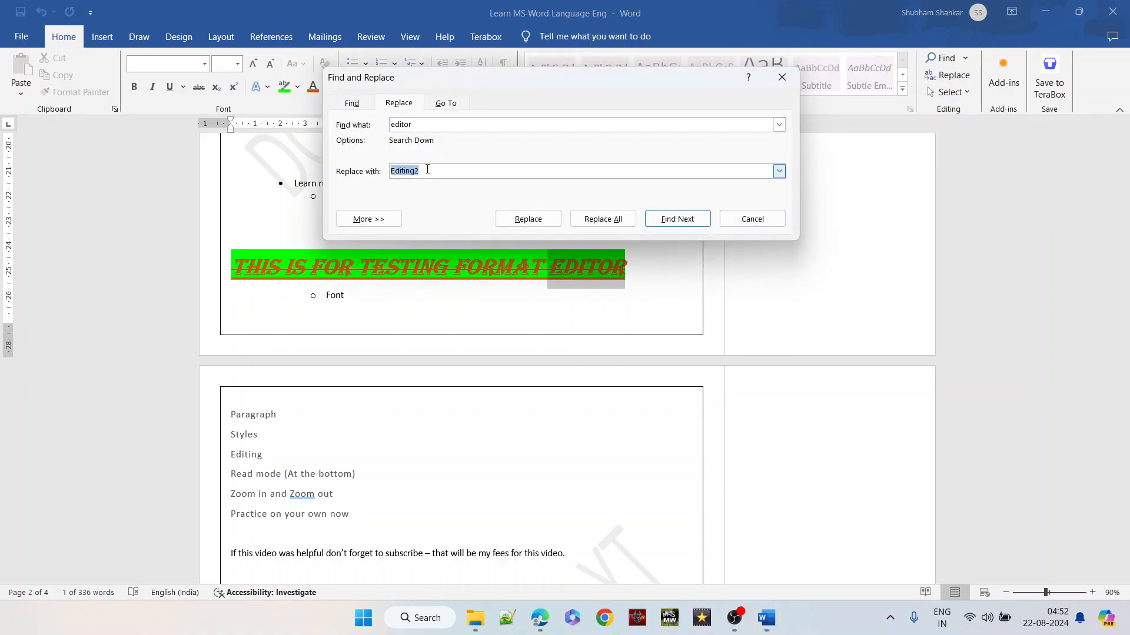
{"action": "type", "text": "editor super"}
{"action": "key", "text": "Return"}
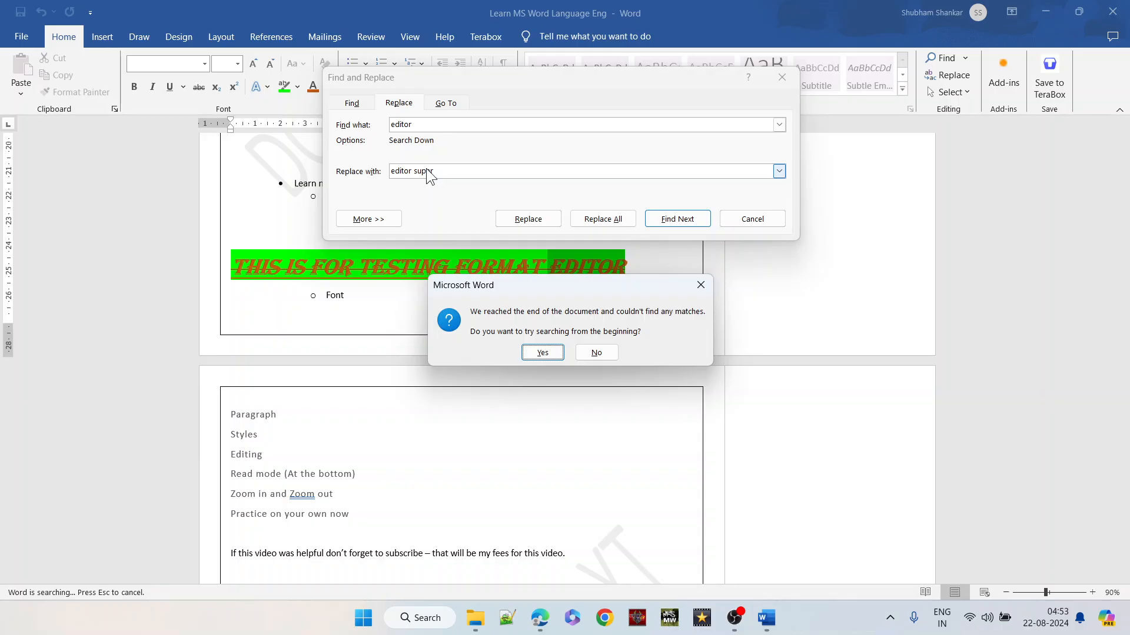
{"action": "left_click", "coordinate": [554, 357]}
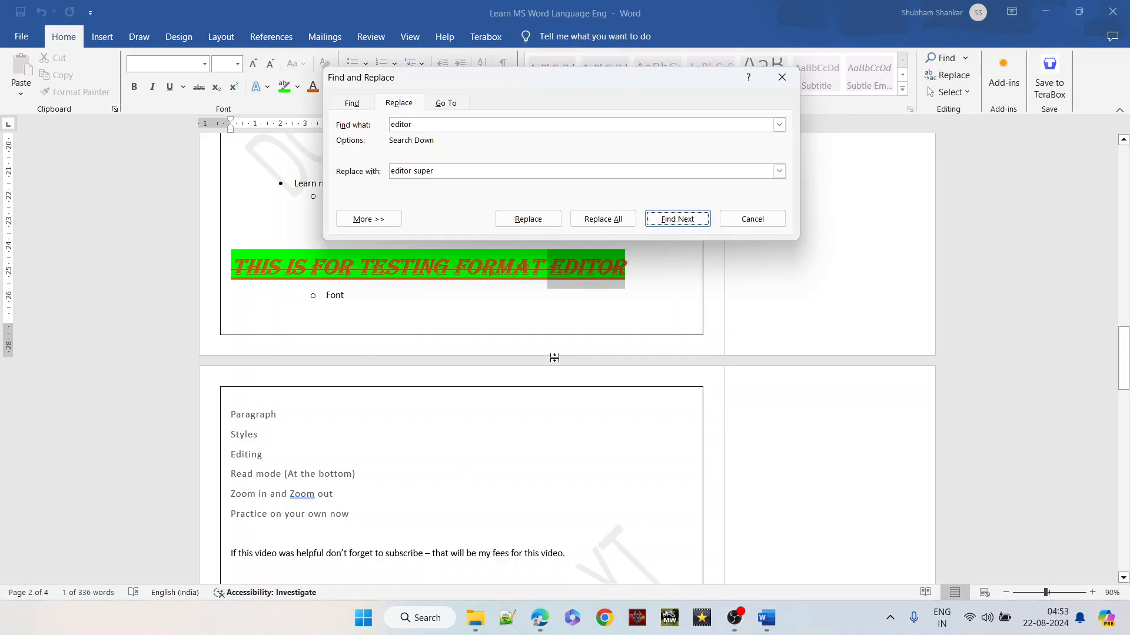
{"action": "left_click", "coordinate": [424, 125]}
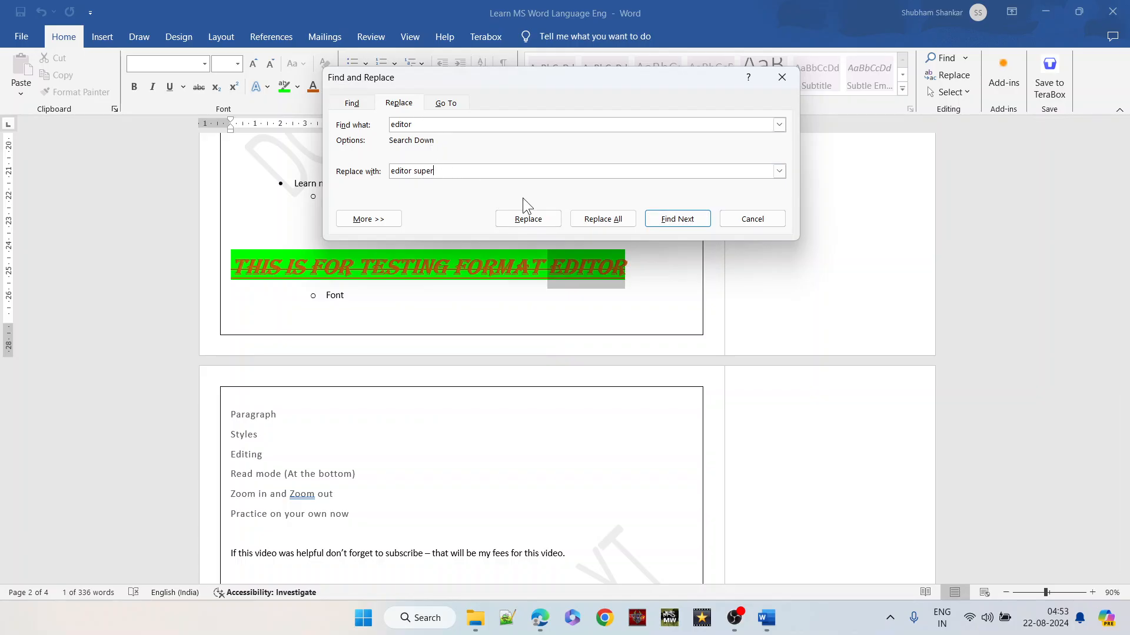
{"action": "left_click", "coordinate": [542, 221]}
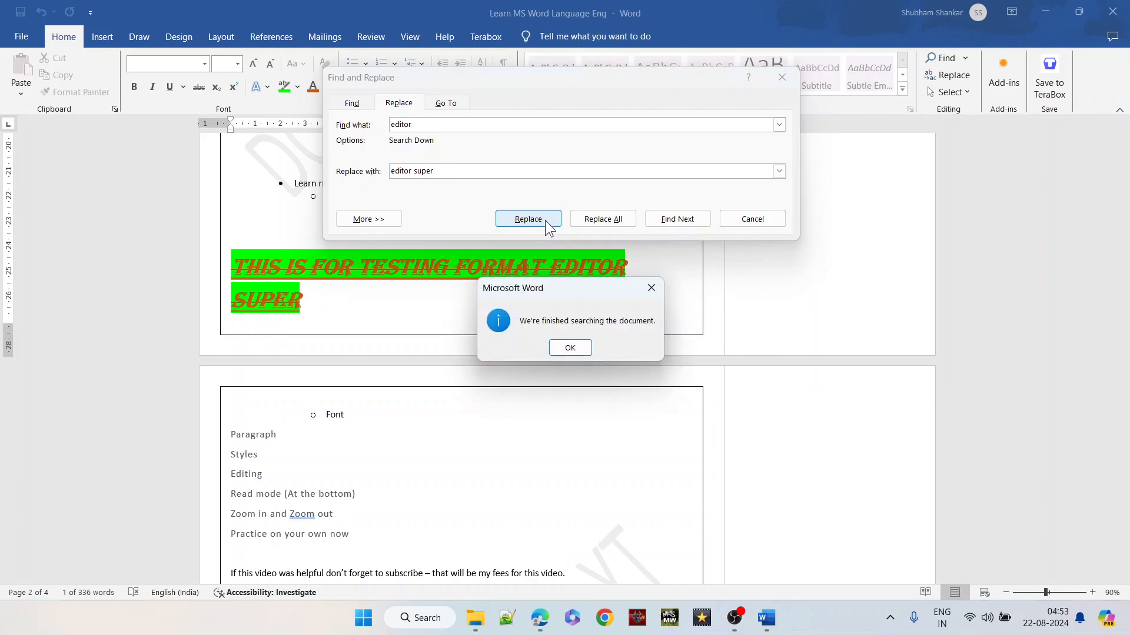
{"action": "left_click", "coordinate": [570, 348]}
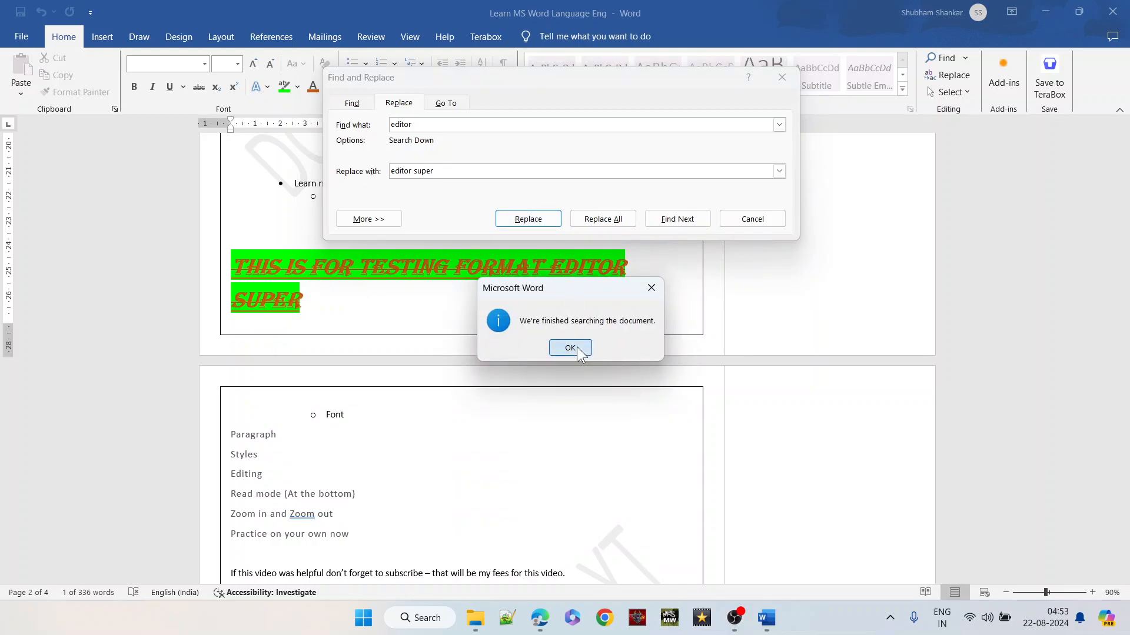
{"action": "left_click", "coordinate": [752, 219]}
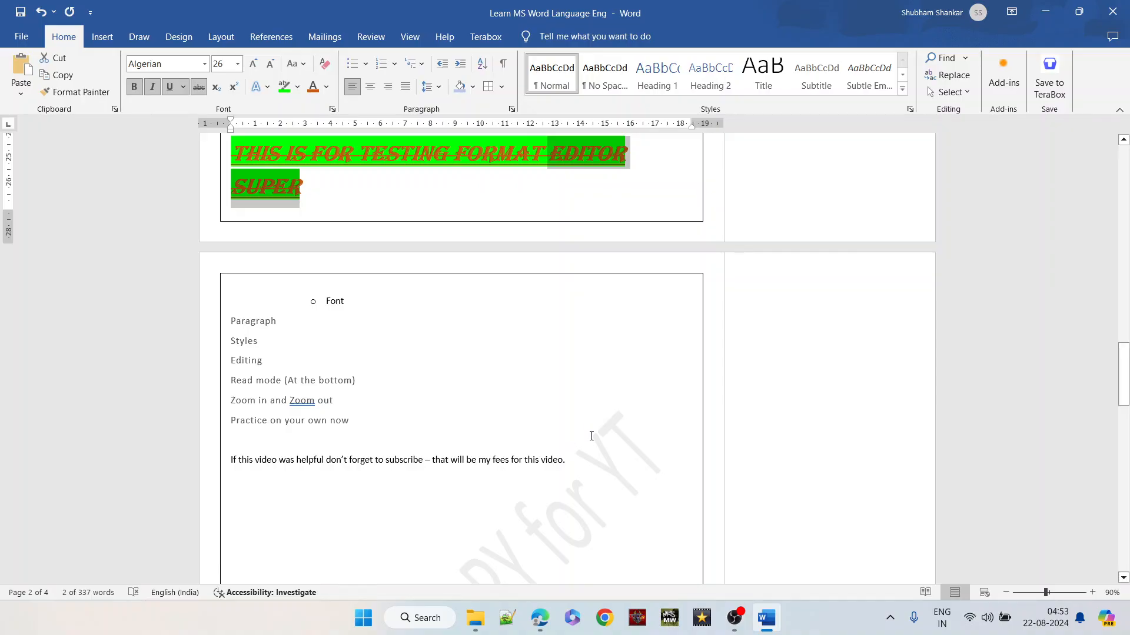
{"action": "left_click", "coordinate": [946, 76]}
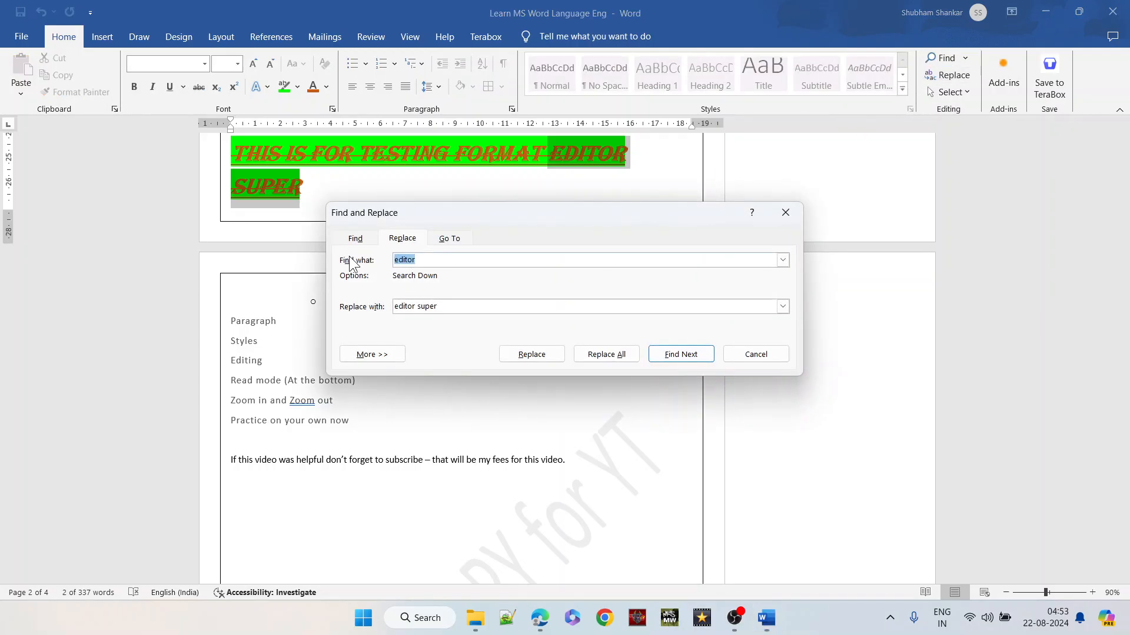
{"action": "type", "text": "i"}
{"action": "left_click", "coordinate": [414, 306]}
{"action": "type", "text": "we"}
{"action": "left_click", "coordinate": [742, 355]}
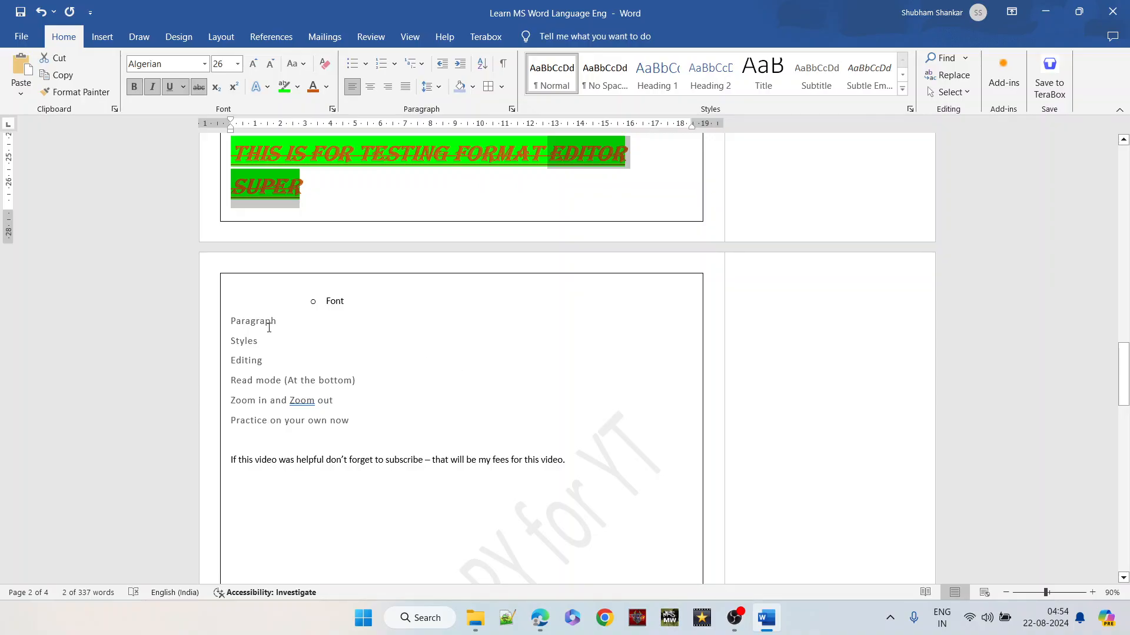
View the document in Read Mode, page back to its beginning and return to Print Layout.
{"action": "left_click", "coordinate": [274, 364]}
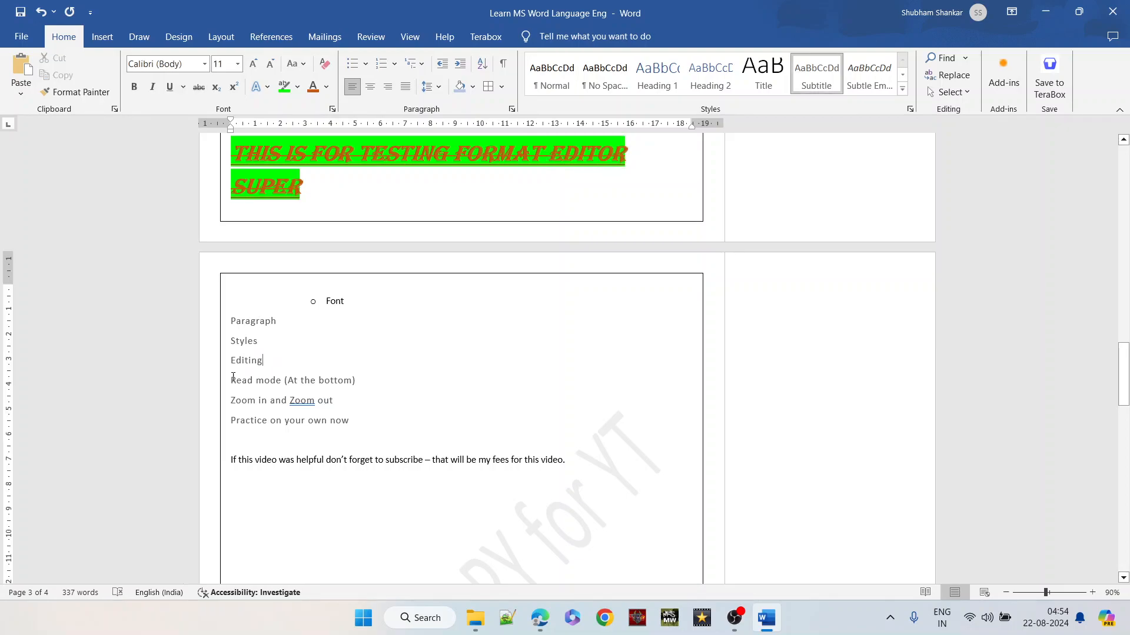
{"action": "left_click_drag", "start_coordinate": [230, 375], "coordinate": [383, 417]}
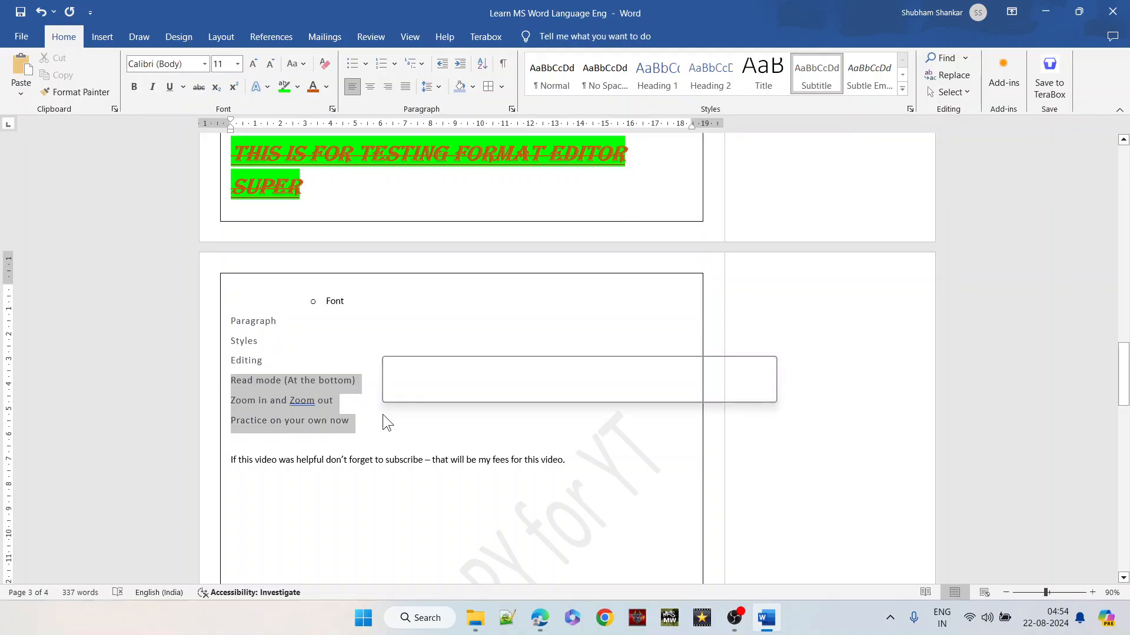
{"action": "left_click", "coordinate": [925, 591]}
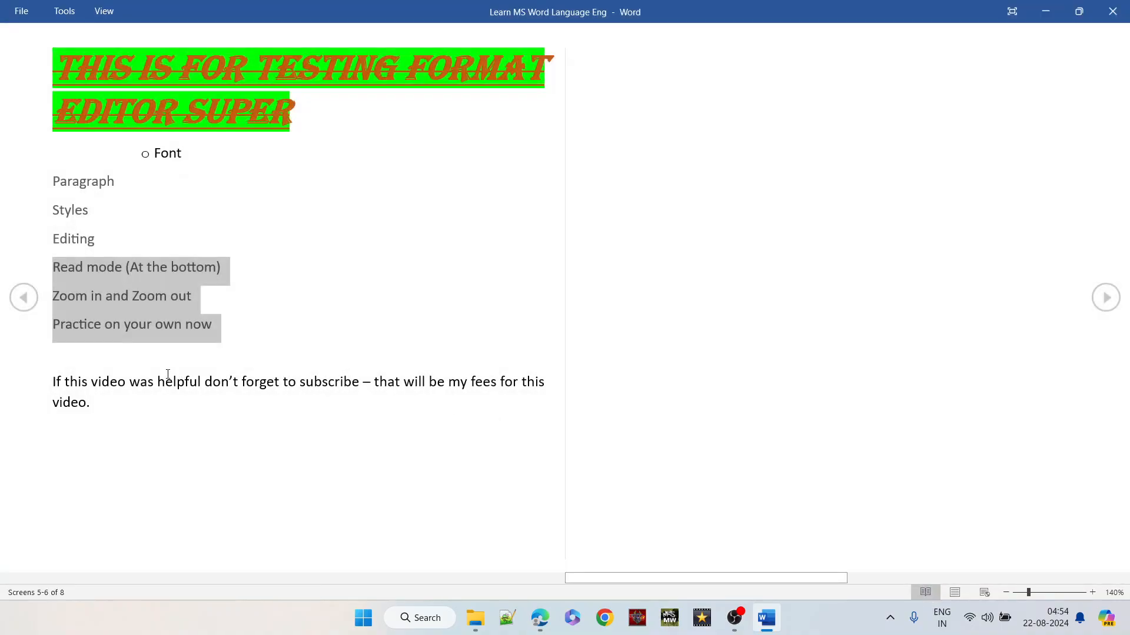
{"action": "left_click", "coordinate": [33, 303]}
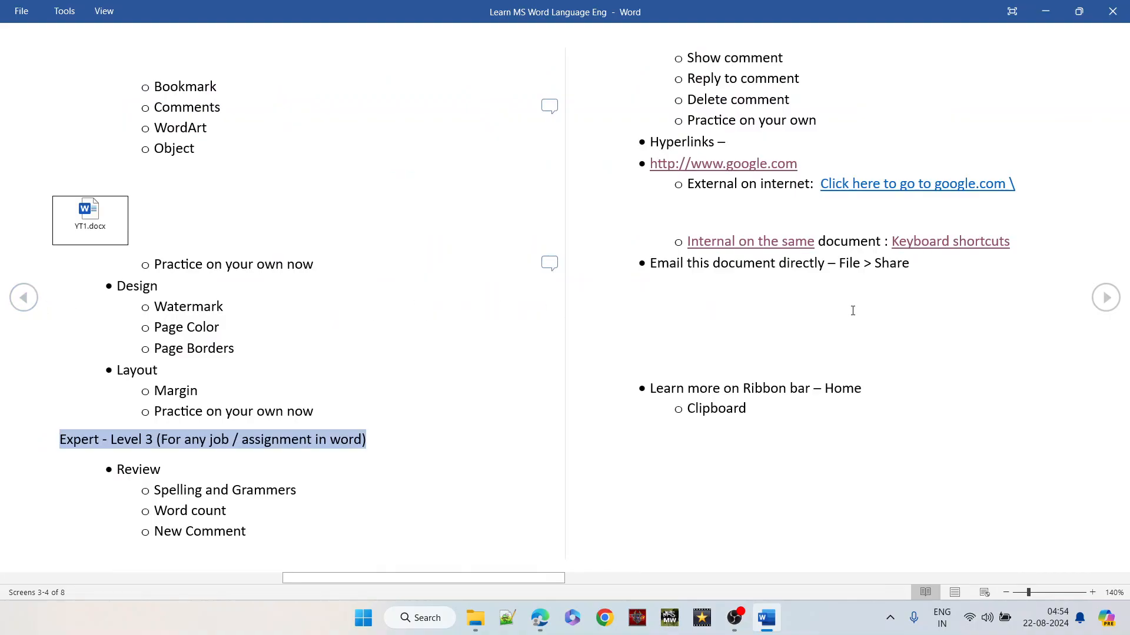
{"action": "left_click", "coordinate": [35, 299]}
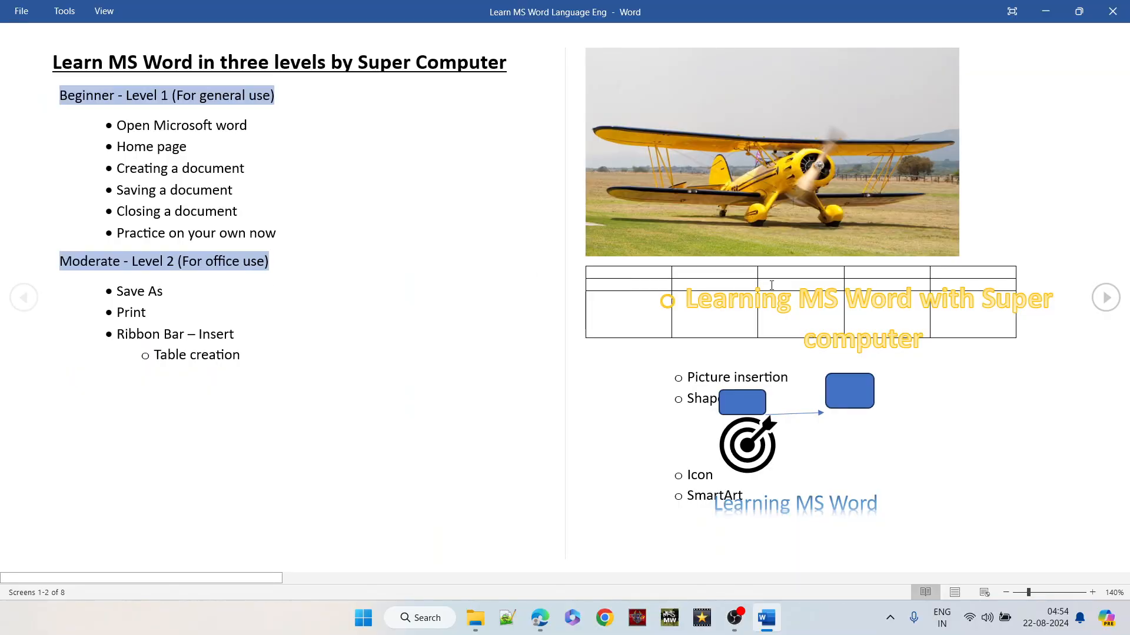
{"action": "left_click", "coordinate": [953, 592]}
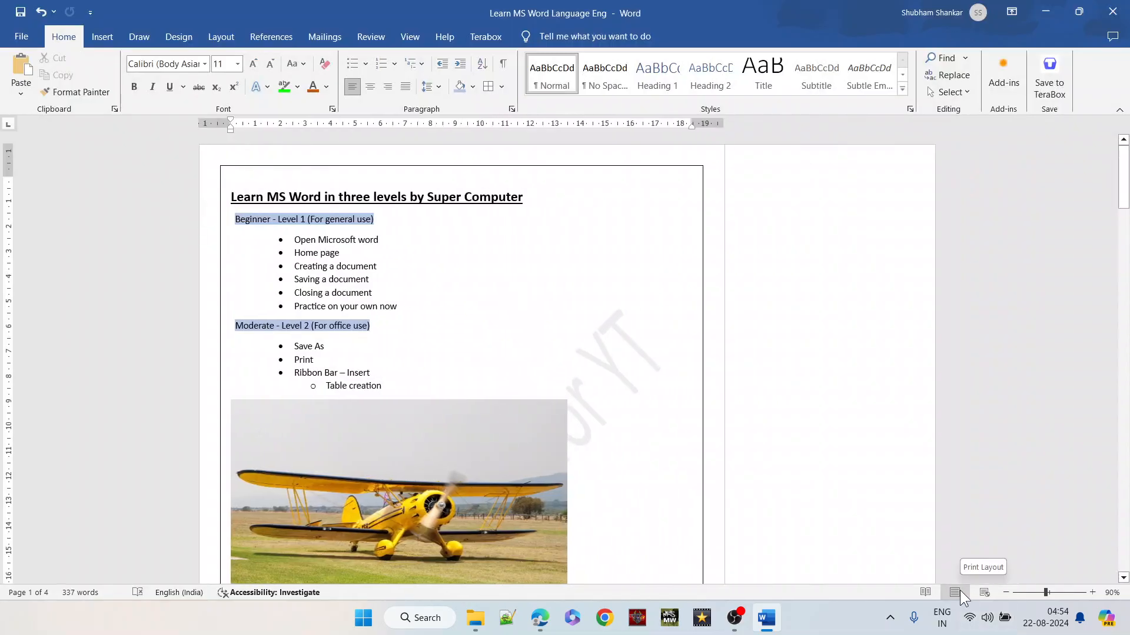
Zoom in to 320% on the list from "Paragraph" to "Practice on your own now".
{"action": "scroll", "coordinate": [479, 360], "scroll_direction": "down", "scroll_amount": 10}
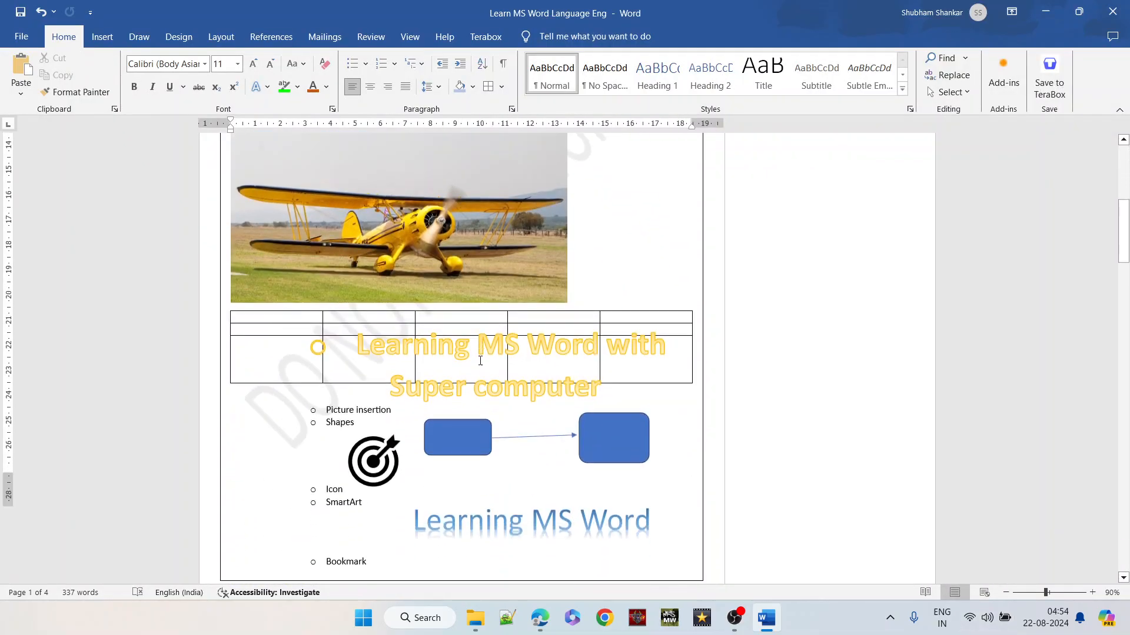
{"action": "scroll", "coordinate": [480, 360], "scroll_direction": "down", "scroll_amount": 15}
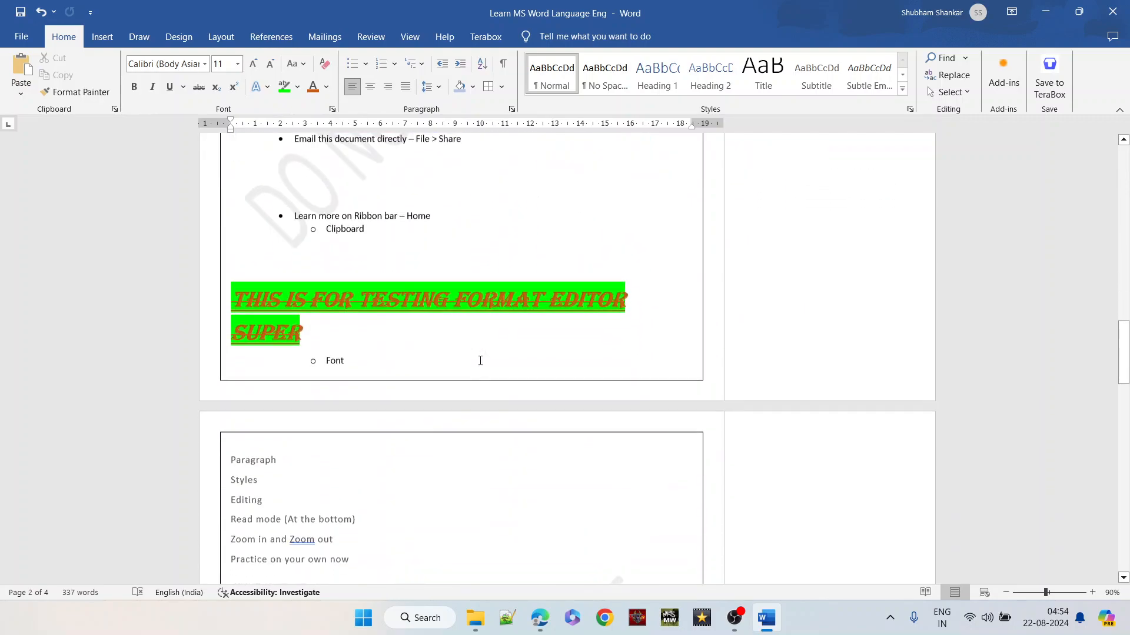
{"action": "scroll", "coordinate": [481, 360], "scroll_direction": "down", "scroll_amount": 1}
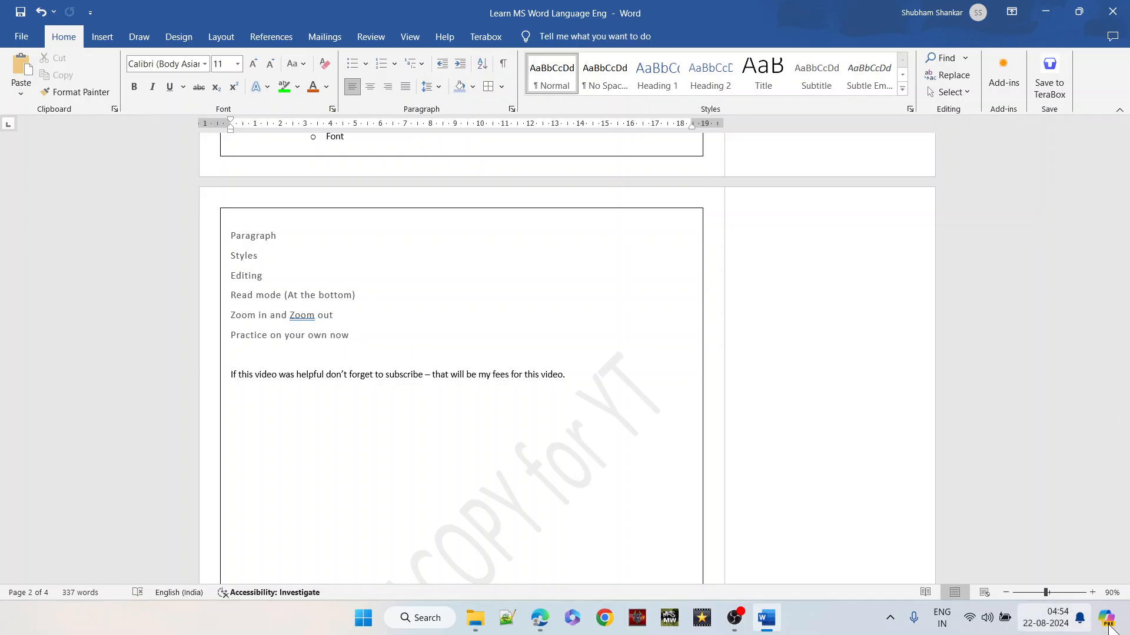
{"action": "left_click", "coordinate": [1092, 593]}
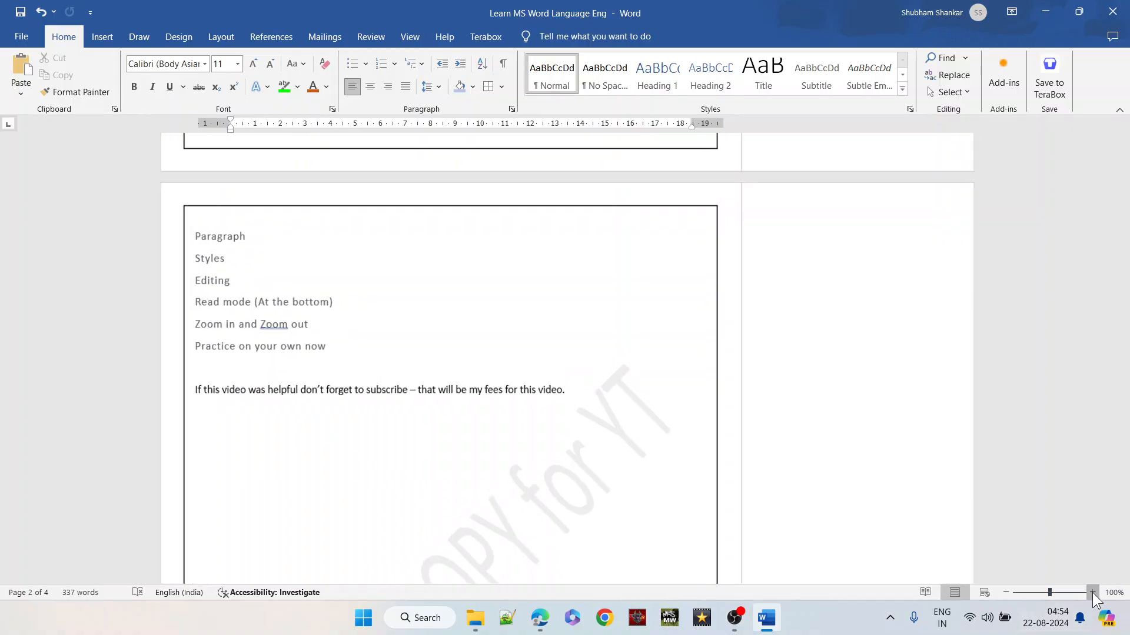
{"action": "left_click", "coordinate": [1092, 592]}
{"action": "left_click", "coordinate": [1092, 593]}
{"action": "left_click", "coordinate": [1092, 593]}
{"action": "left_click", "coordinate": [1092, 592]}
{"action": "left_click", "coordinate": [1092, 593]}
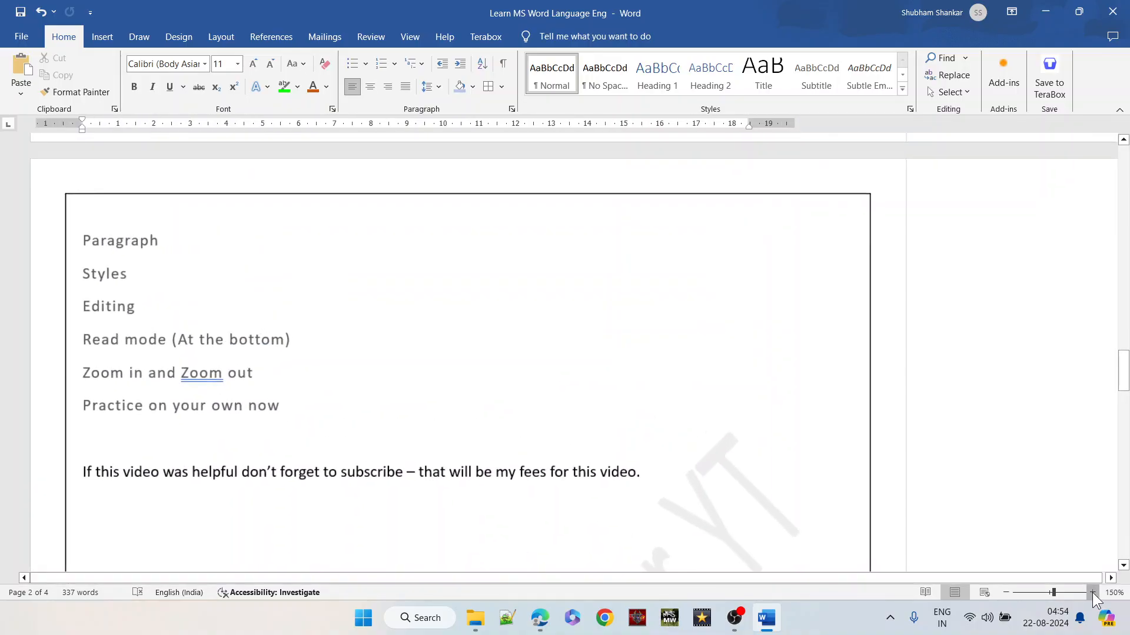
{"action": "left_click", "coordinate": [1092, 593]}
{"action": "double_click", "coordinate": [1092, 593]}
{"action": "left_click", "coordinate": [1092, 592]}
{"action": "left_click", "coordinate": [1092, 592]}
{"action": "left_click", "coordinate": [1092, 592]}
{"action": "left_click", "coordinate": [1092, 592]}
{"action": "left_click", "coordinate": [1092, 592]}
{"action": "left_click", "coordinate": [1092, 593]}
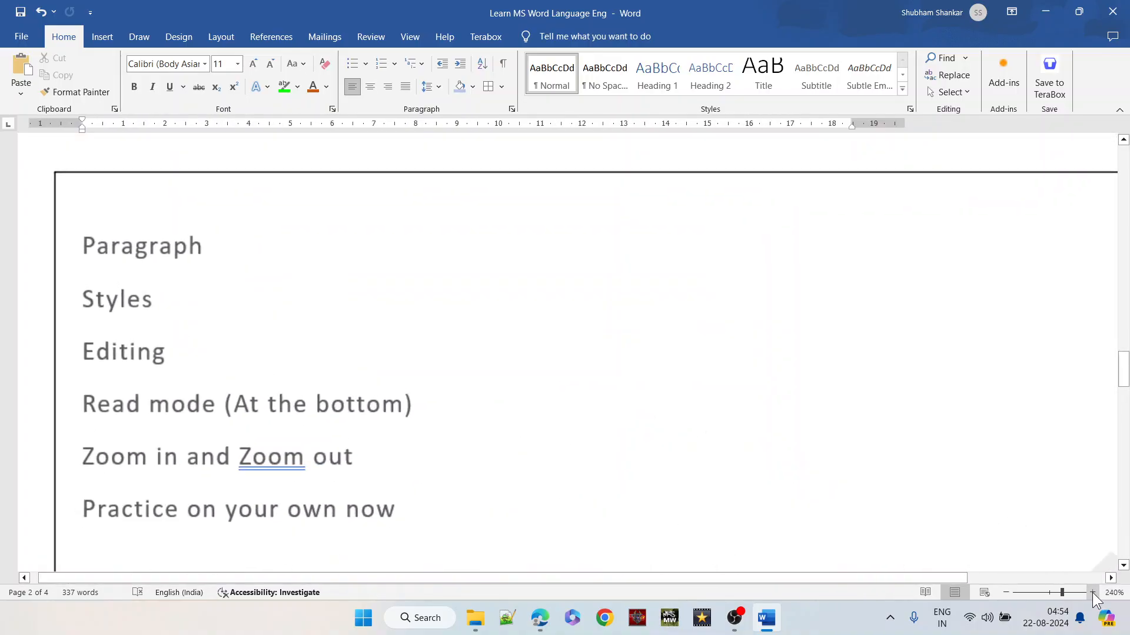
{"action": "left_click", "coordinate": [1092, 593]}
{"action": "double_click", "coordinate": [1092, 593]}
{"action": "left_click", "coordinate": [1092, 593]}
{"action": "double_click", "coordinate": [1093, 593]}
{"action": "double_click", "coordinate": [1092, 592]}
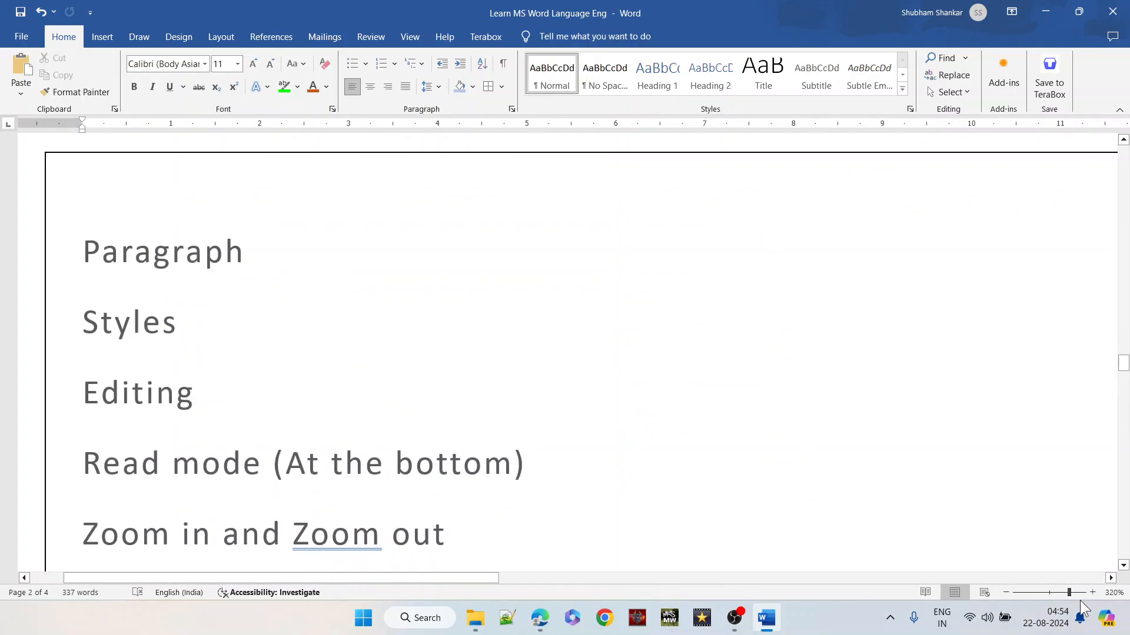
Zoom the document view back out to 130%.
{"action": "left_click", "coordinate": [1006, 592]}
{"action": "left_click", "coordinate": [1005, 593]}
{"action": "left_click", "coordinate": [1002, 594]}
{"action": "double_click", "coordinate": [1001, 594]}
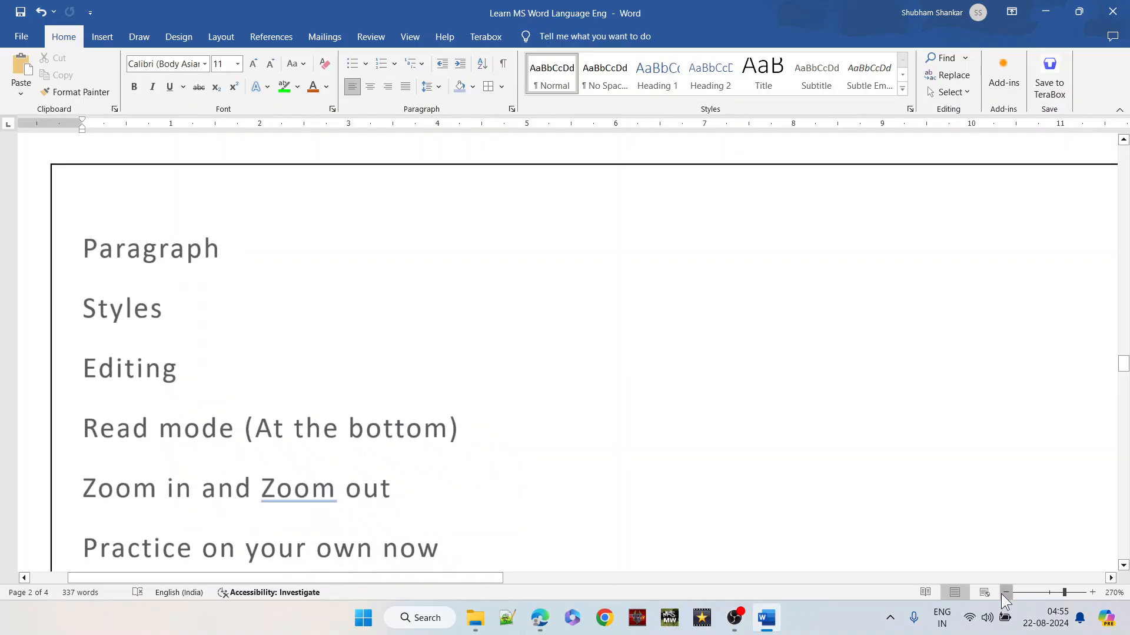
{"action": "double_click", "coordinate": [1001, 594]}
{"action": "double_click", "coordinate": [1002, 594]}
{"action": "triple_click", "coordinate": [1002, 594]}
{"action": "double_click", "coordinate": [1002, 594]}
{"action": "double_click", "coordinate": [1001, 593]}
{"action": "left_click", "coordinate": [1002, 594]}
{"action": "double_click", "coordinate": [1001, 593]}
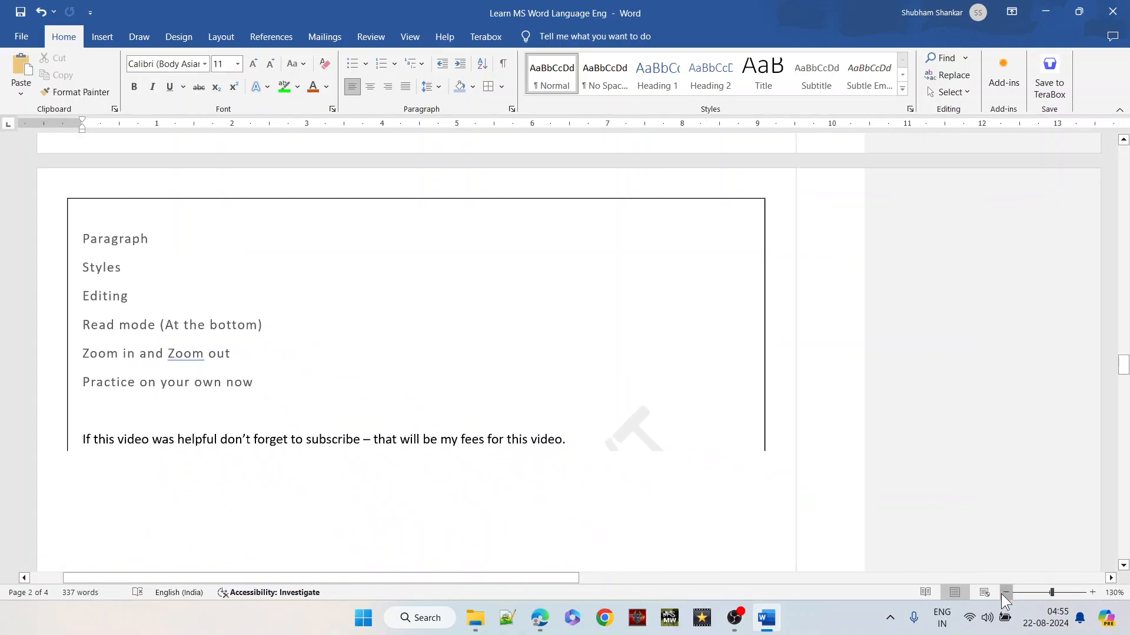
Zoom the document view out to 100% and go to the table of keyboard shortcuts on the last page.
{"action": "left_click", "coordinate": [1001, 594]}
{"action": "left_click", "coordinate": [1002, 593]}
{"action": "left_click", "coordinate": [1001, 594]}
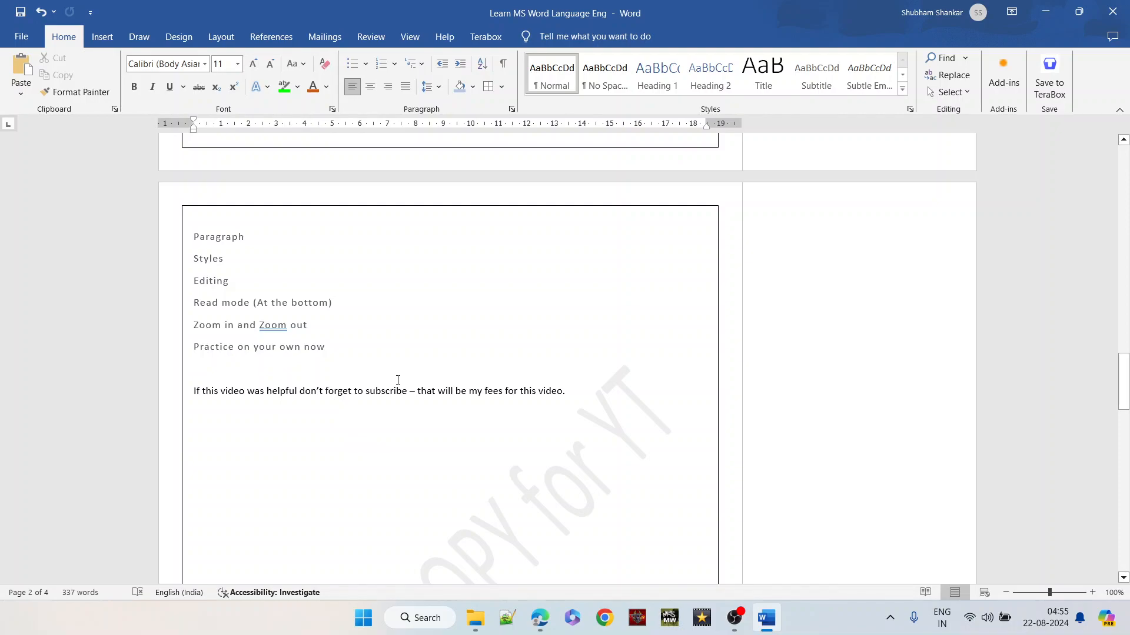
{"action": "scroll", "coordinate": [398, 380], "scroll_direction": "down", "scroll_amount": 5}
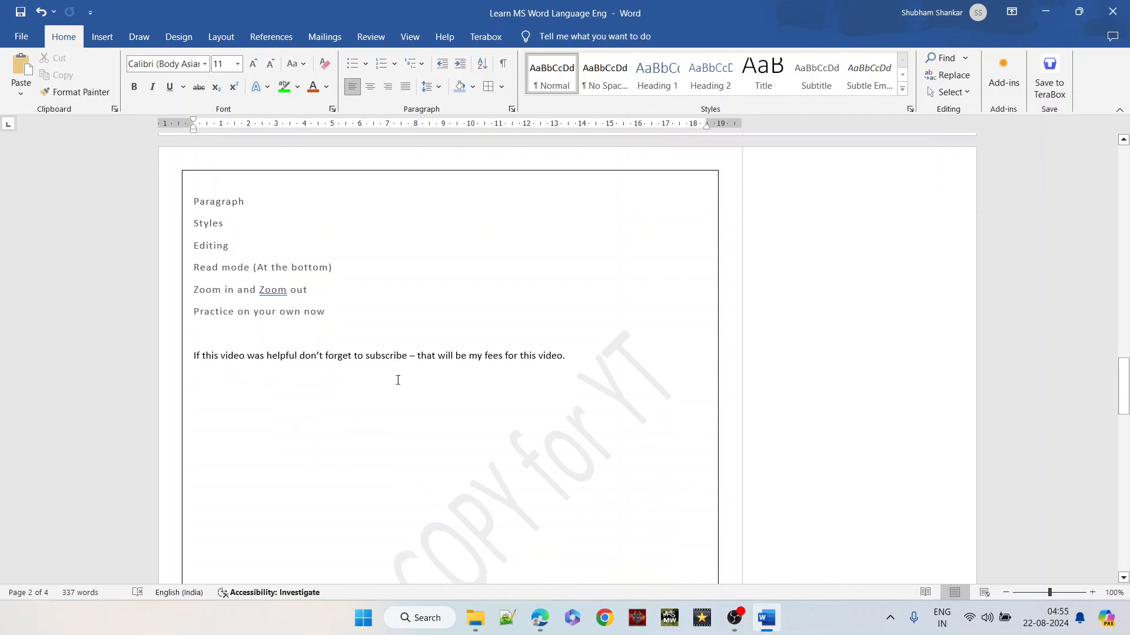
{"action": "scroll", "coordinate": [398, 380], "scroll_direction": "down", "scroll_amount": 8}
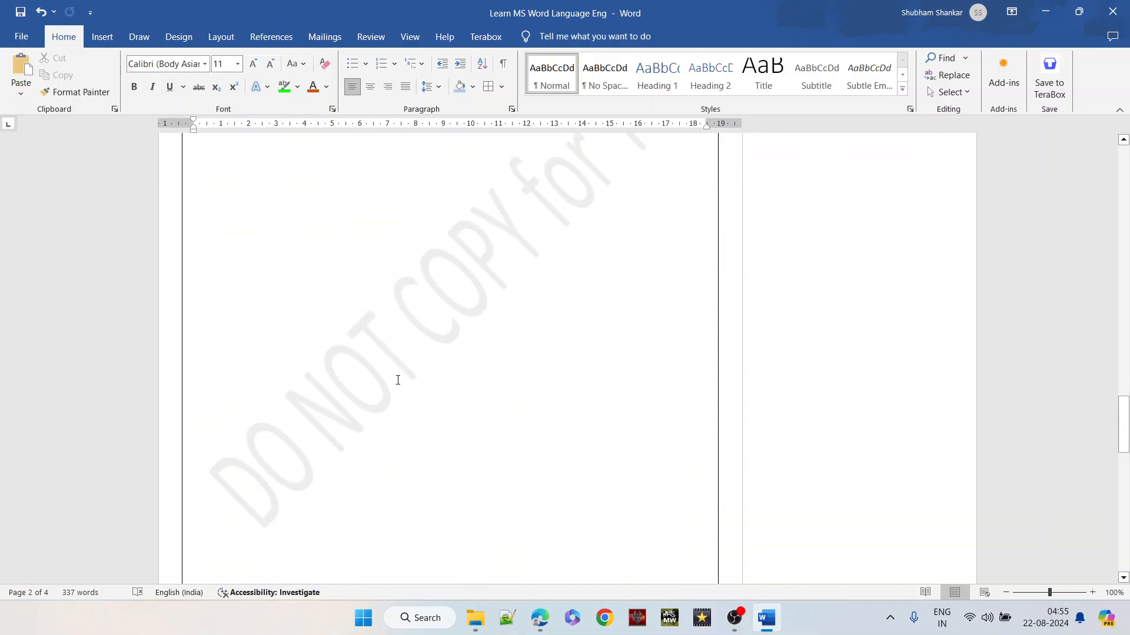
{"action": "scroll", "coordinate": [397, 379], "scroll_direction": "down", "scroll_amount": 2}
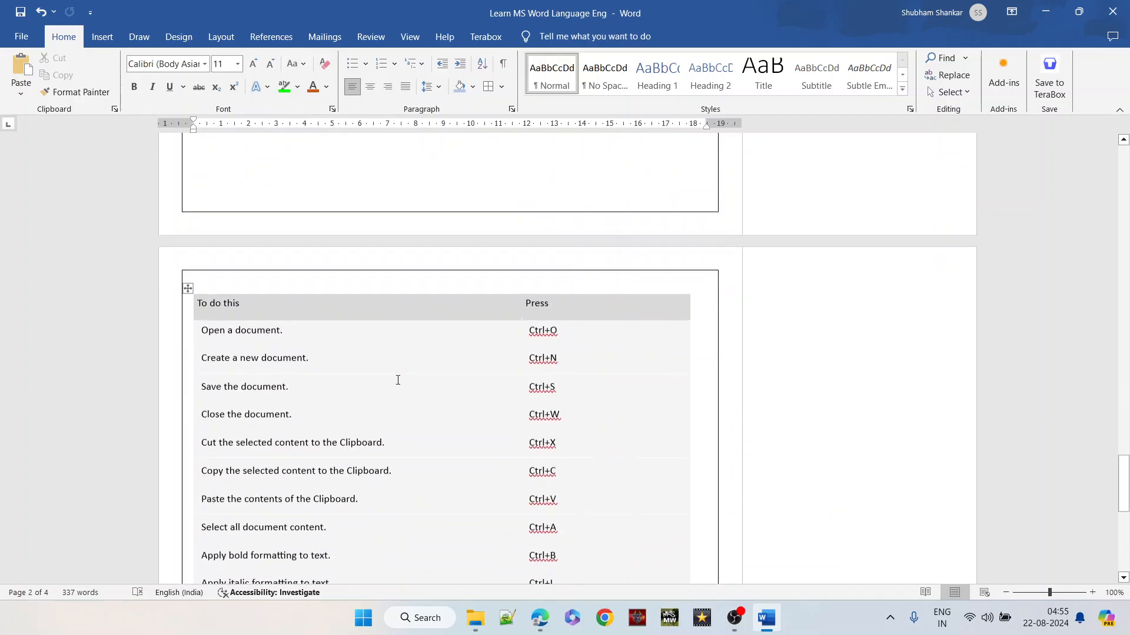
{"action": "scroll", "coordinate": [398, 380], "scroll_direction": "down", "scroll_amount": 1}
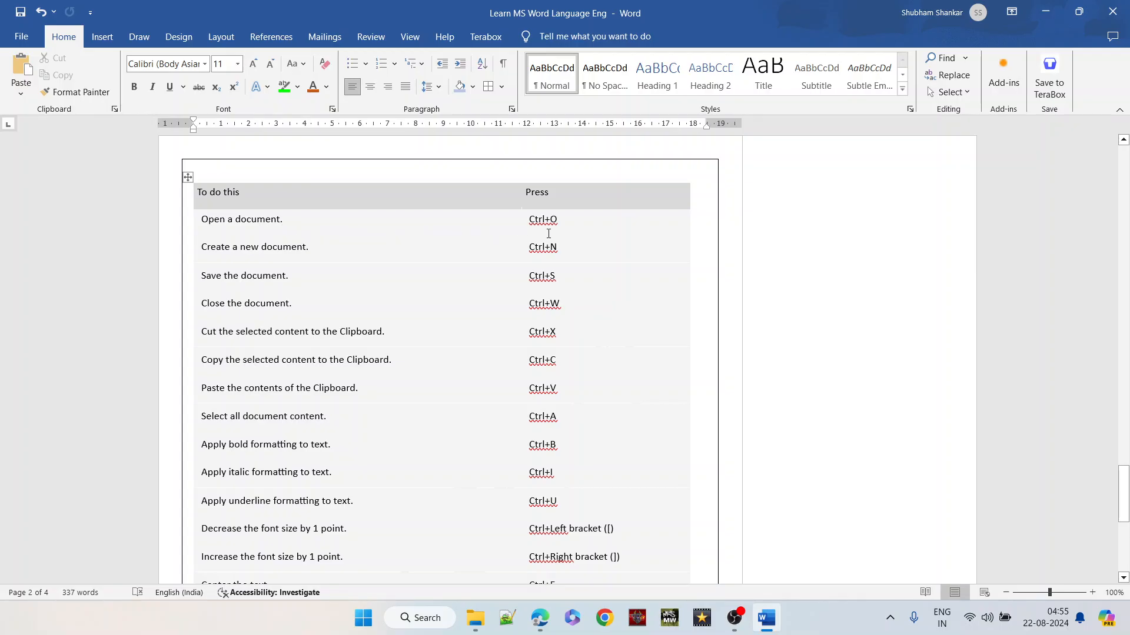
View the files available to open under This PC, then return to the document without opening any.
{"action": "left_click_drag", "start_coordinate": [559, 222], "coordinate": [521, 224]}
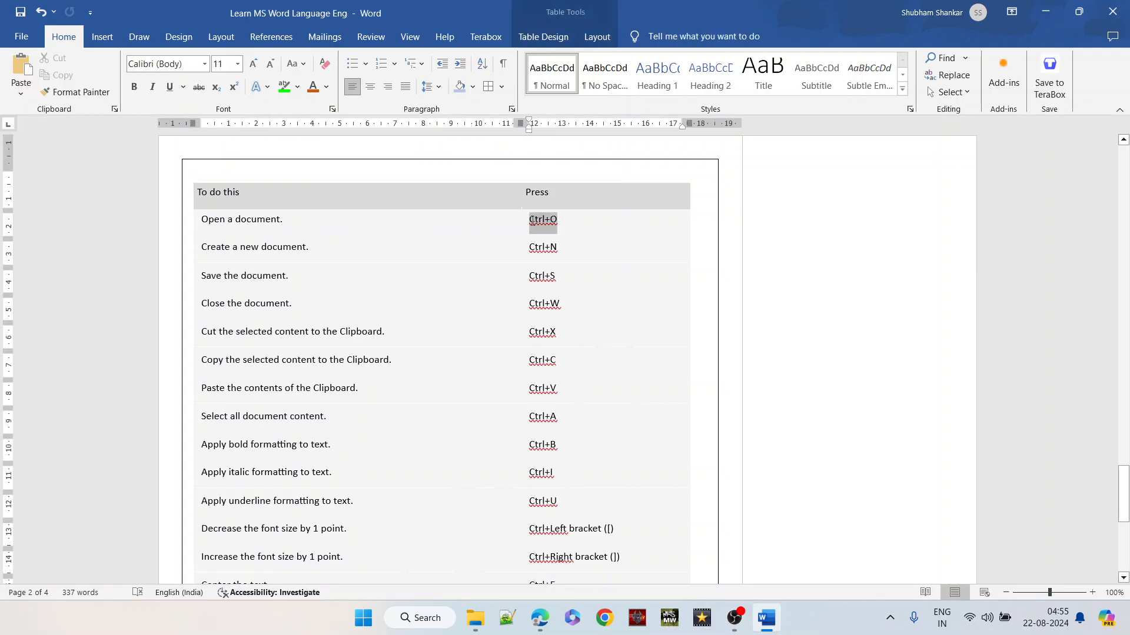
{"action": "left_click", "coordinate": [413, 229]}
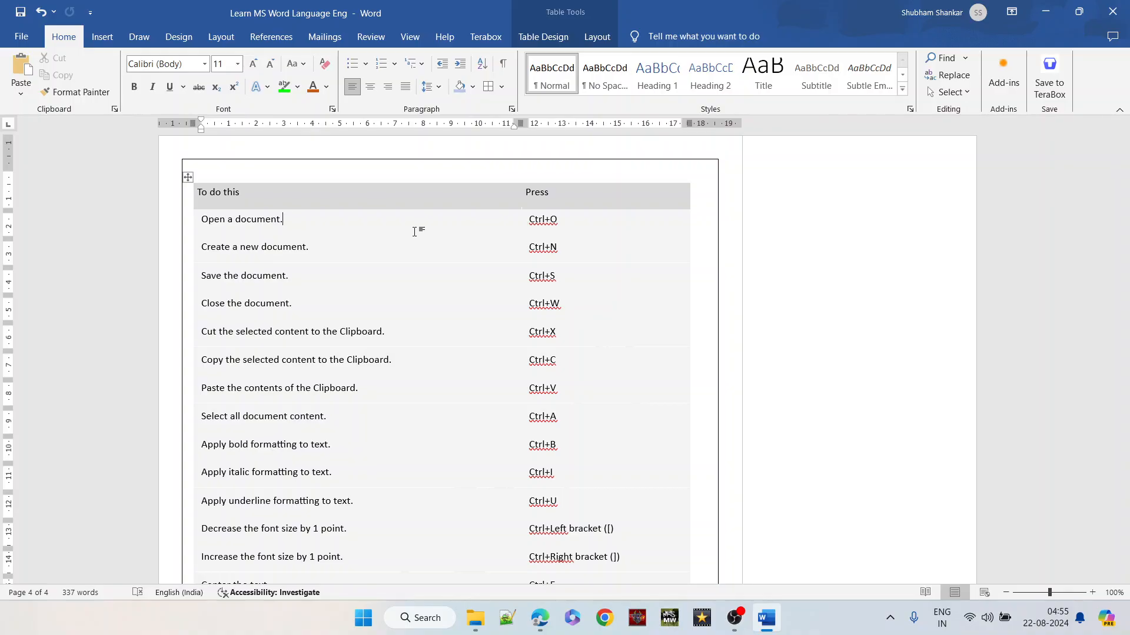
{"action": "key", "text": "ctrl+o"}
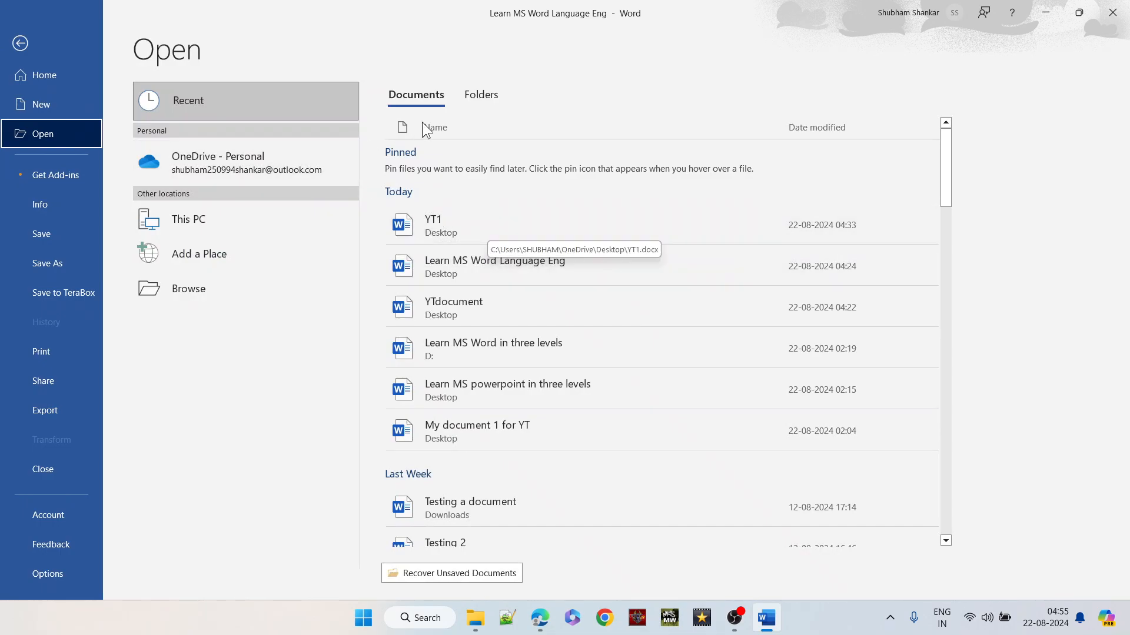
{"action": "left_click", "coordinate": [230, 220]}
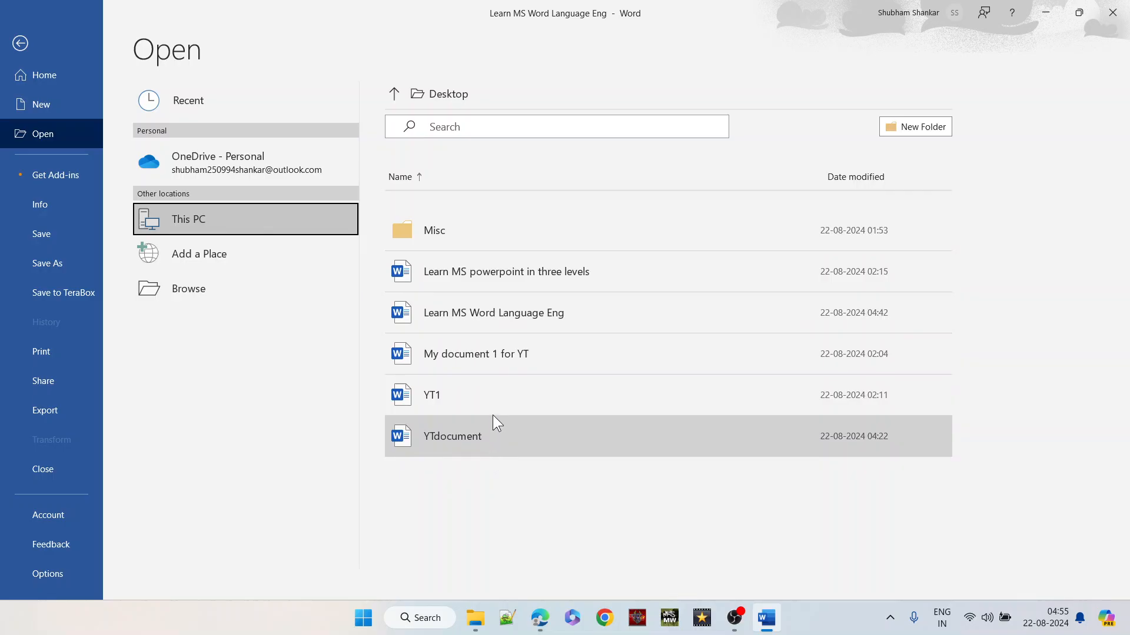
{"action": "left_click", "coordinate": [23, 44]}
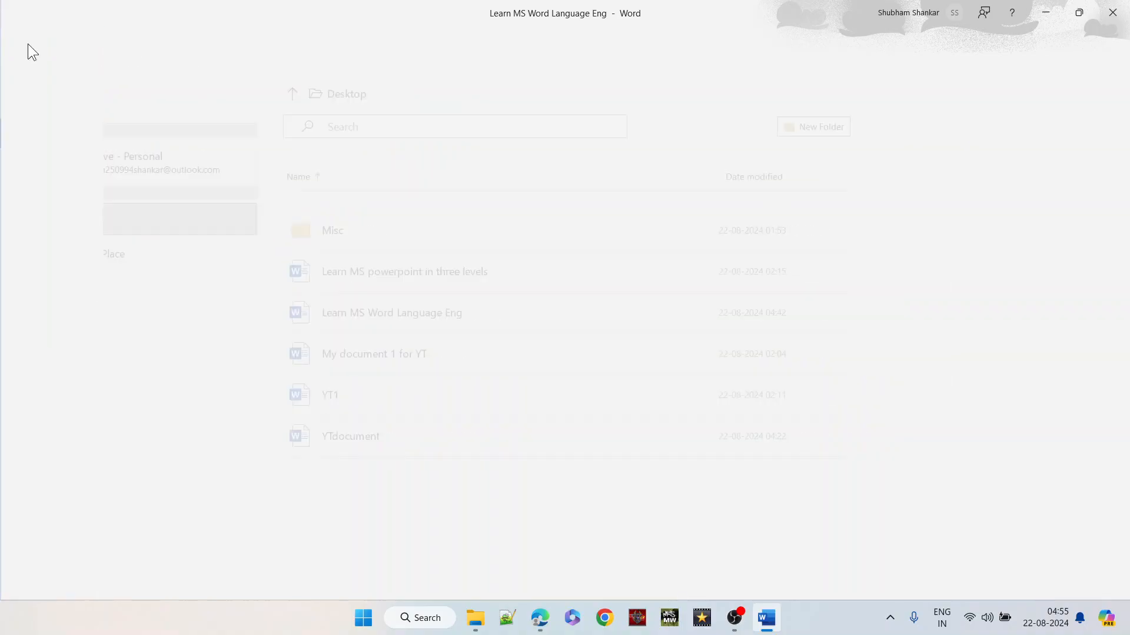
Create a new blank document and close it again to return to the shortcuts table.
{"action": "left_click", "coordinate": [520, 249]}
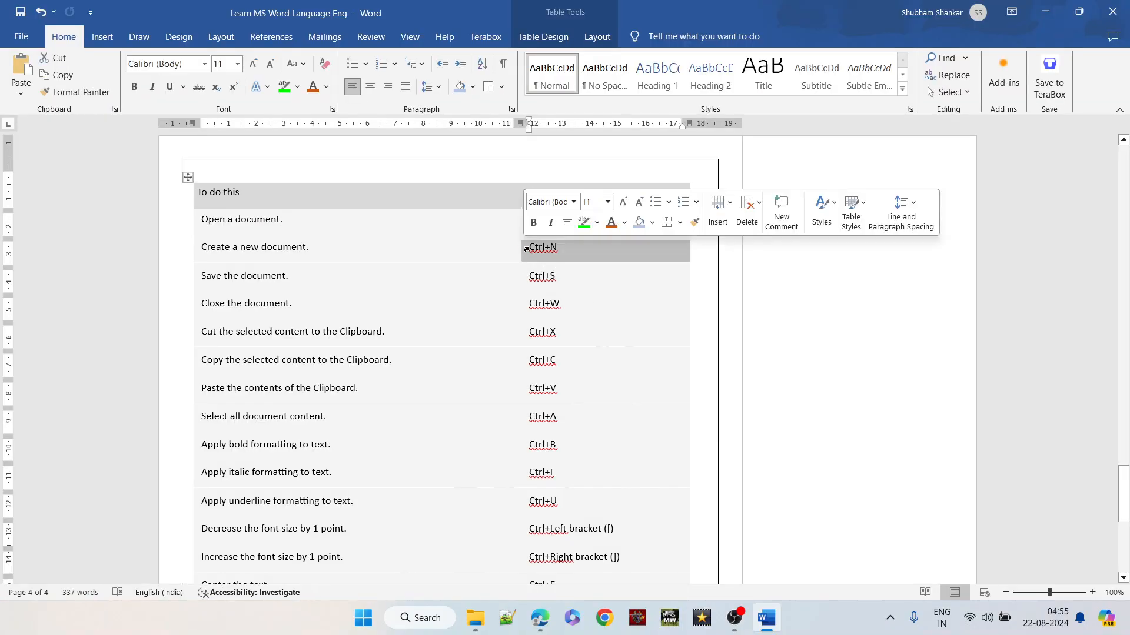
{"action": "left_click", "coordinate": [552, 256]}
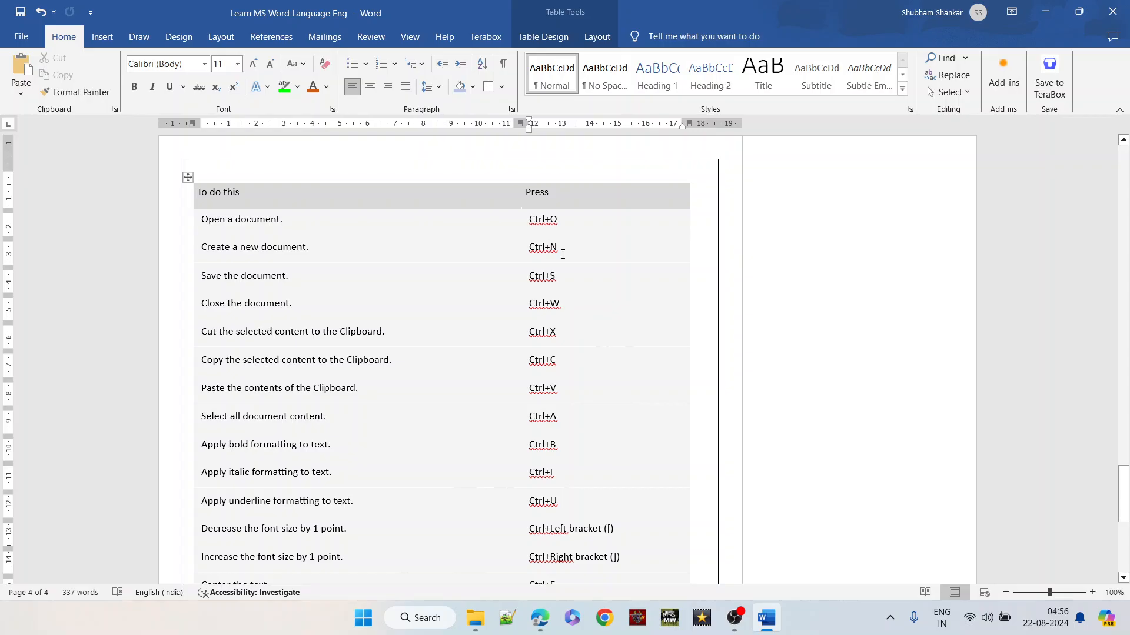
{"action": "key", "text": "ctrl+n"}
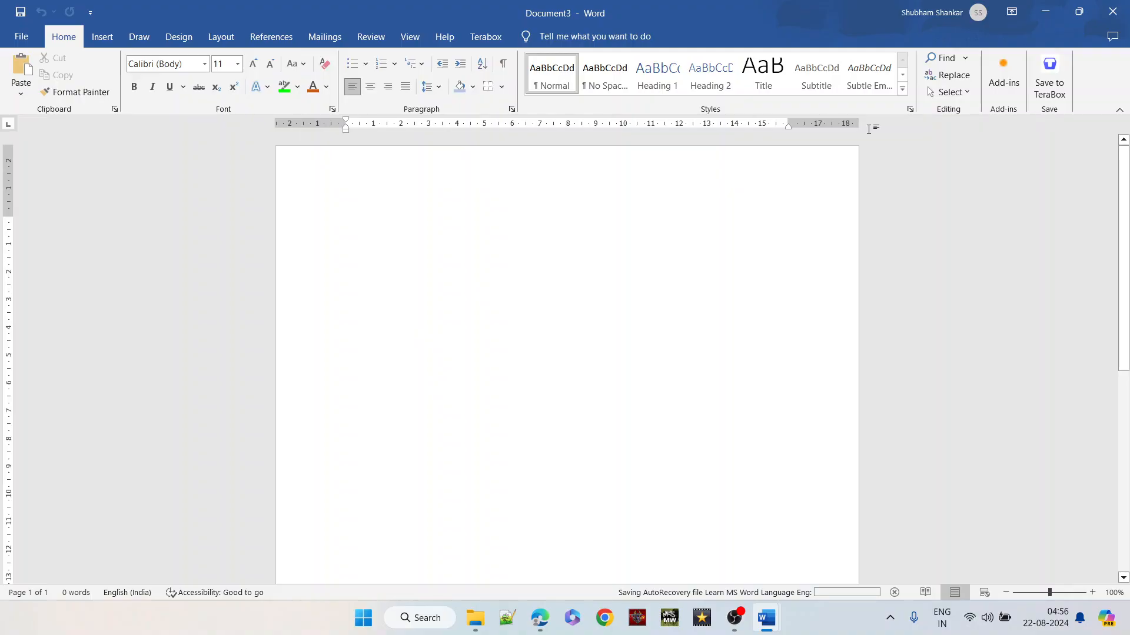
{"action": "left_click", "coordinate": [1114, 12]}
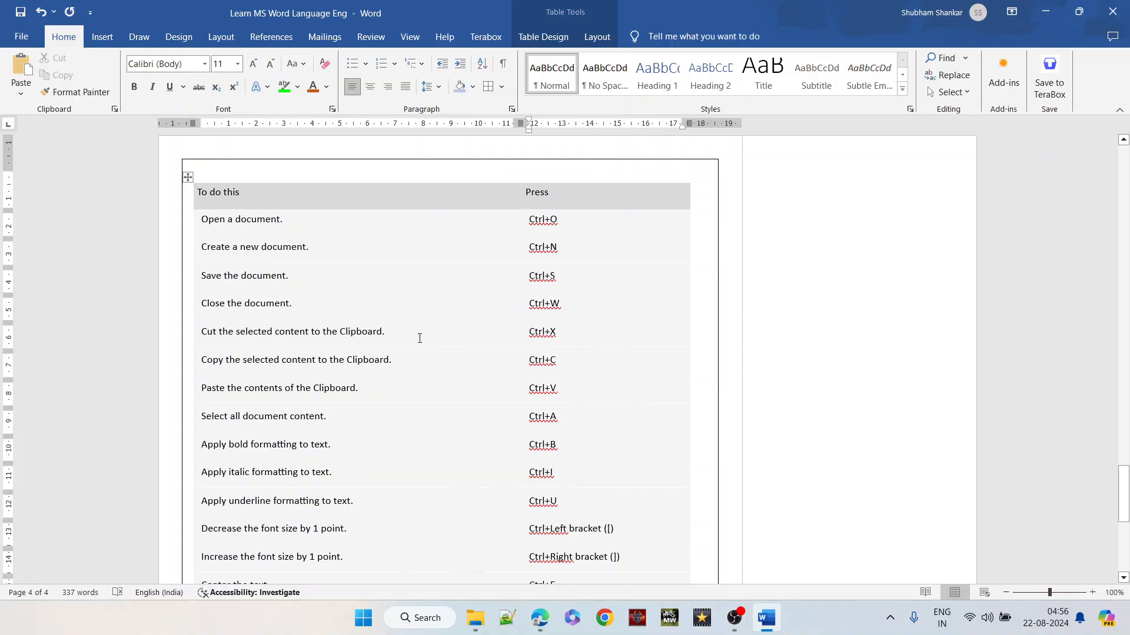
Cut the word "Clipboard" from the "Cut the selected content" row and paste it back in the same place.
{"action": "double_click", "coordinate": [359, 333]}
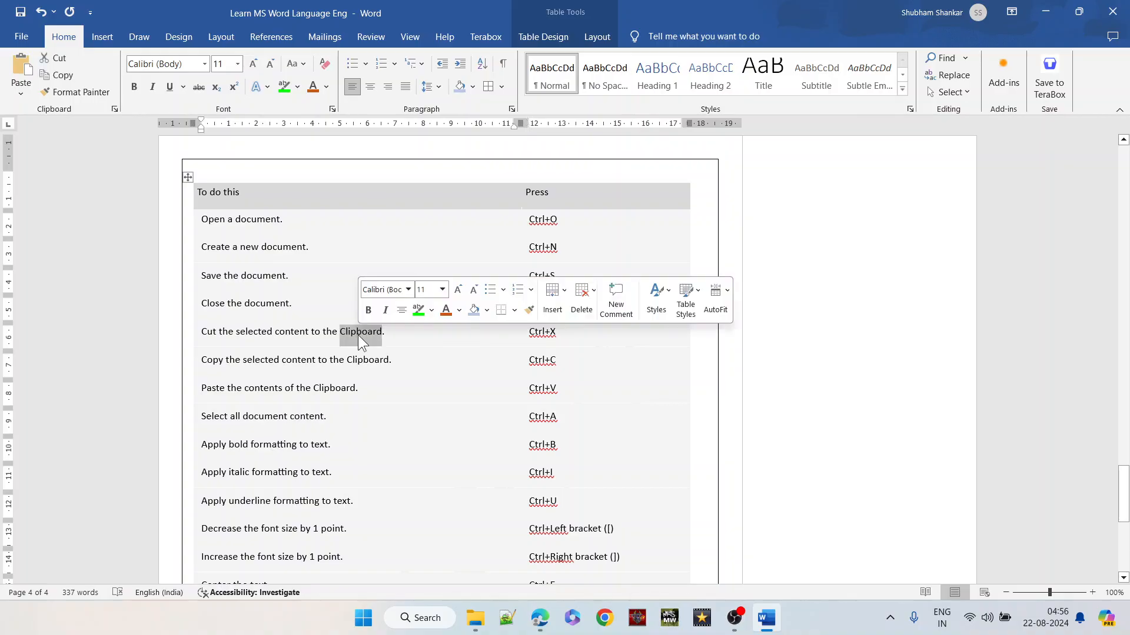
{"action": "key", "text": "ctrl+x"}
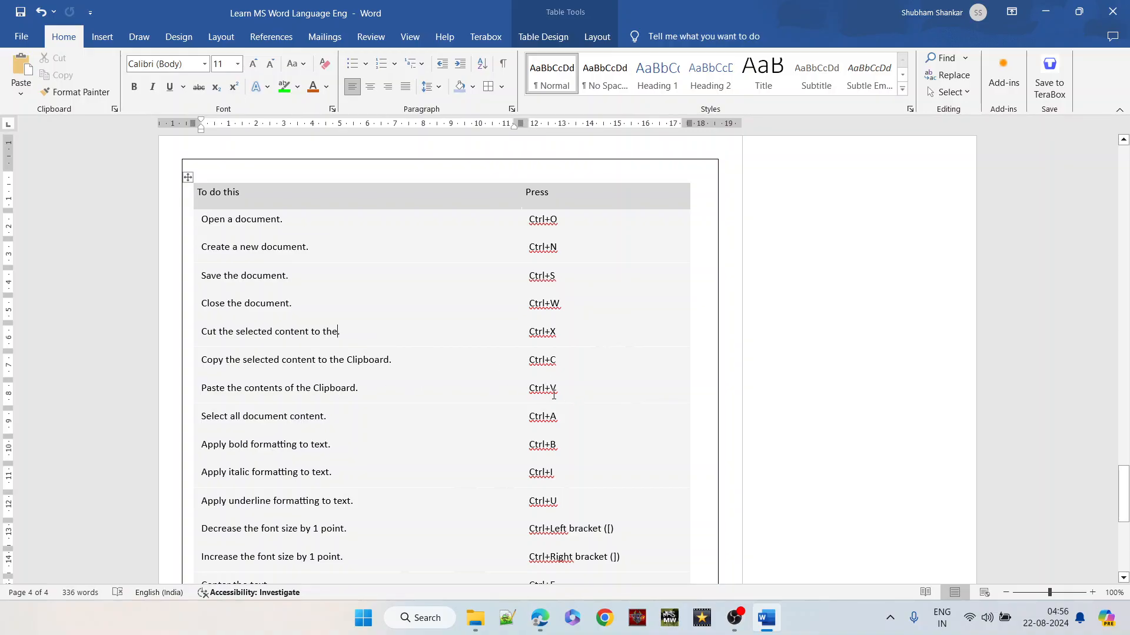
{"action": "key", "text": "ctrl+v"}
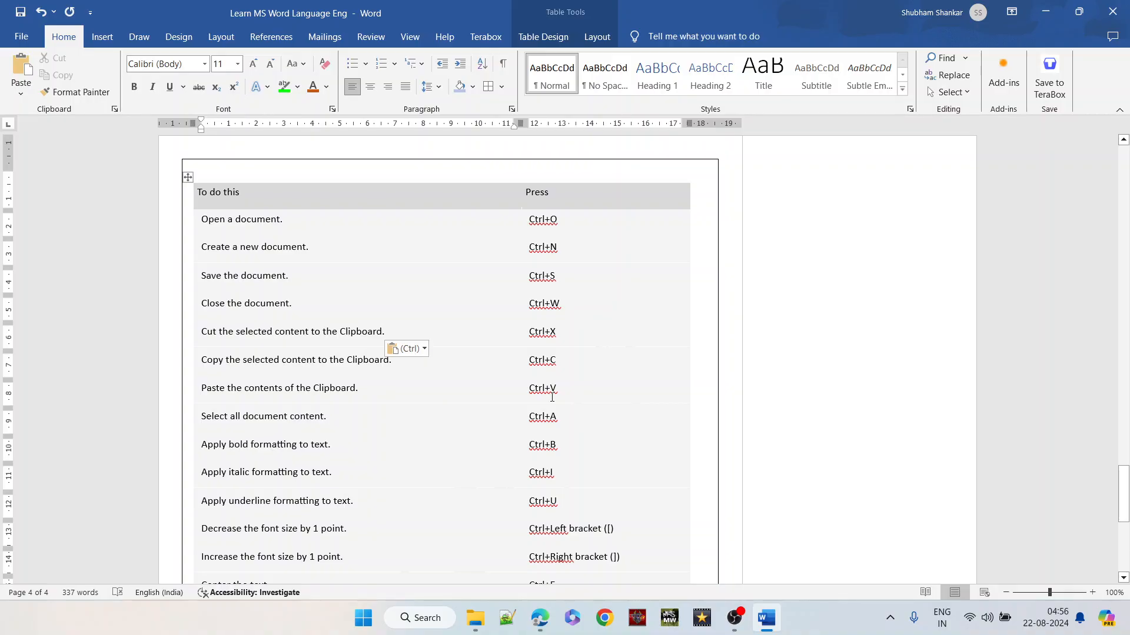
{"action": "left_click", "coordinate": [556, 390]}
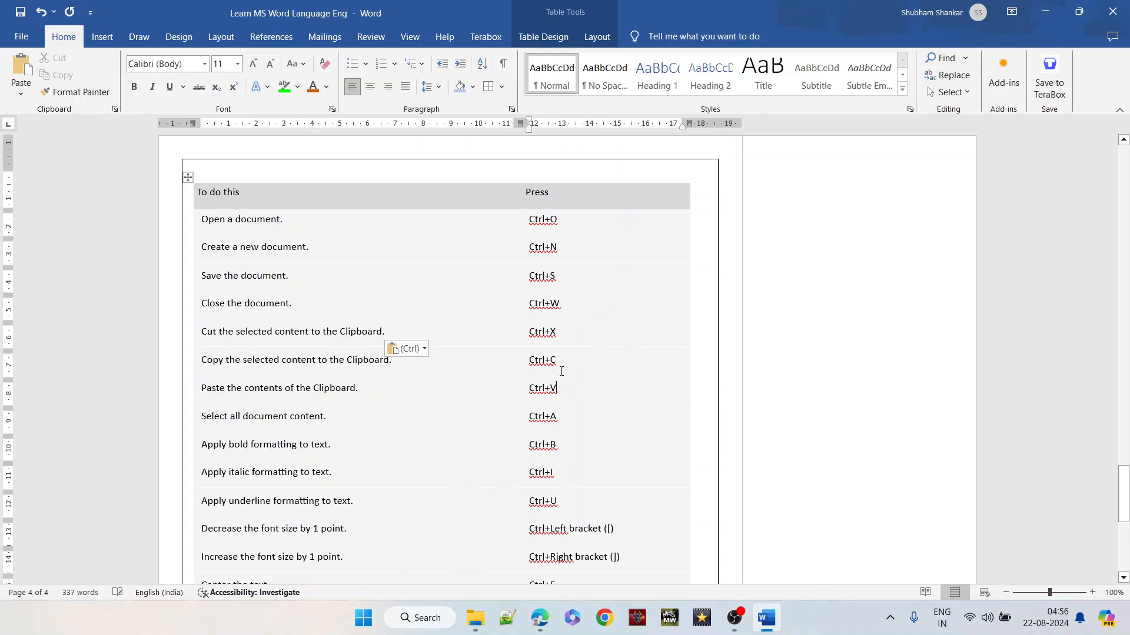
Duplicate the word "Clipboard" in the "Copy the selected content" row, then remove the extra copy.
{"action": "double_click", "coordinate": [370, 360]}
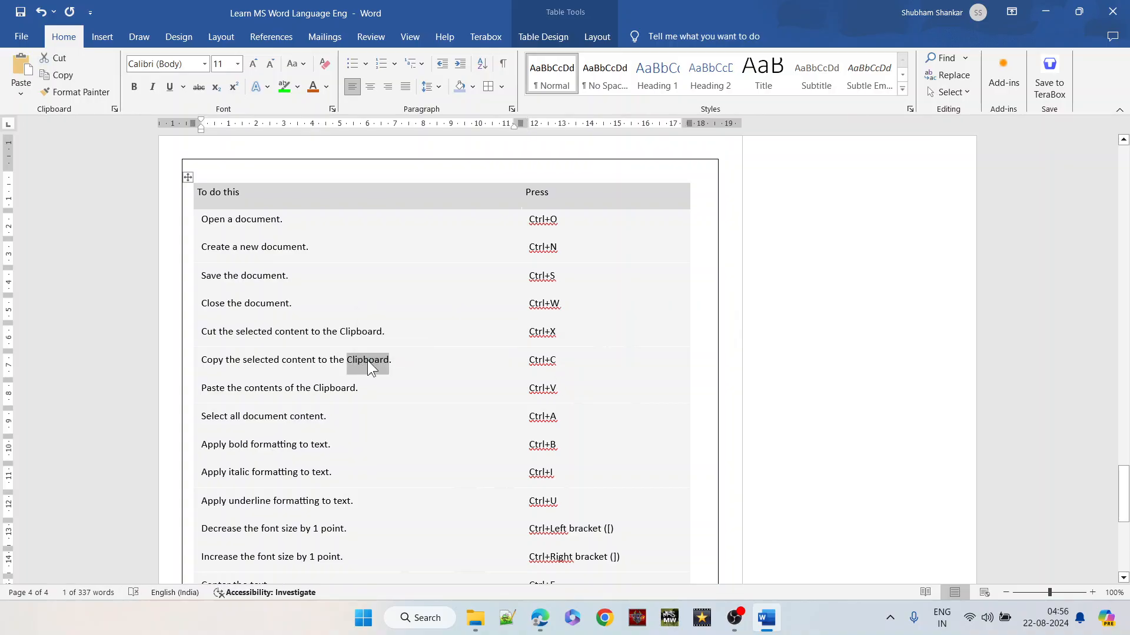
{"action": "key", "text": "ctrl+v"}
{"action": "key", "text": "ctrl+v"}
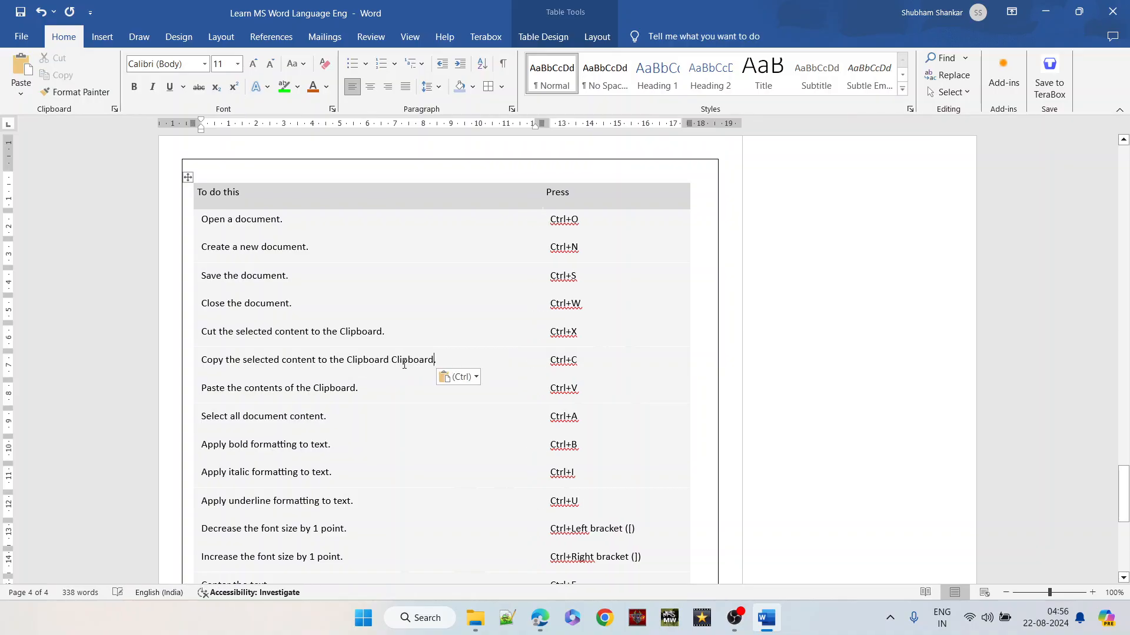
{"action": "double_click", "coordinate": [416, 363]}
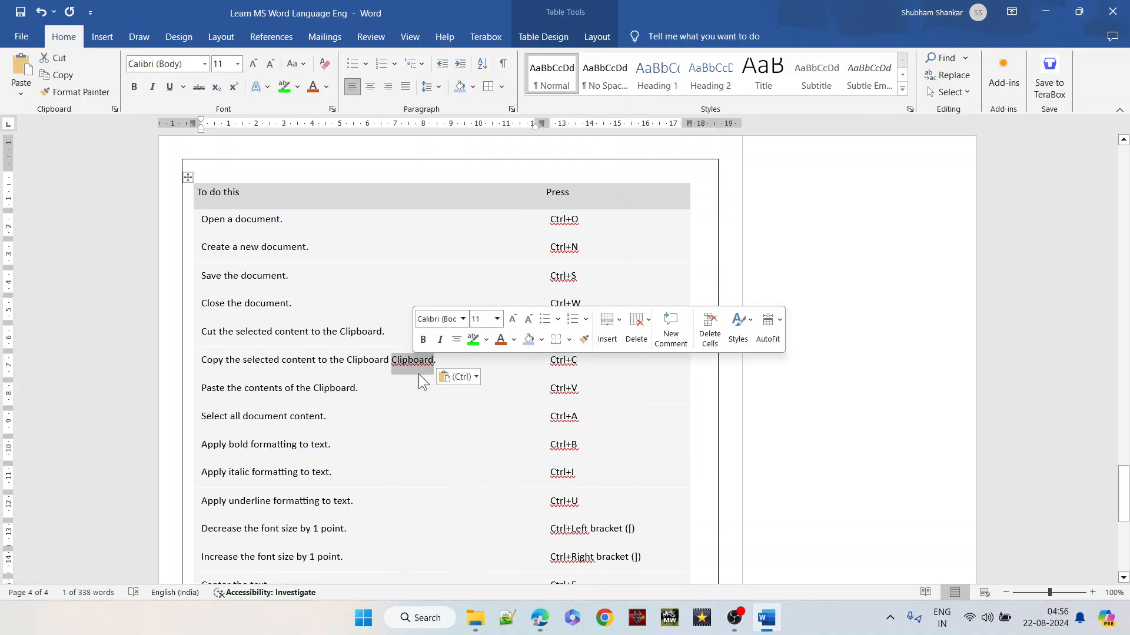
{"action": "key", "text": "BackSpace"}
{"action": "key", "text": "ctrl+z"}
{"action": "key", "text": "ctrl+y"}
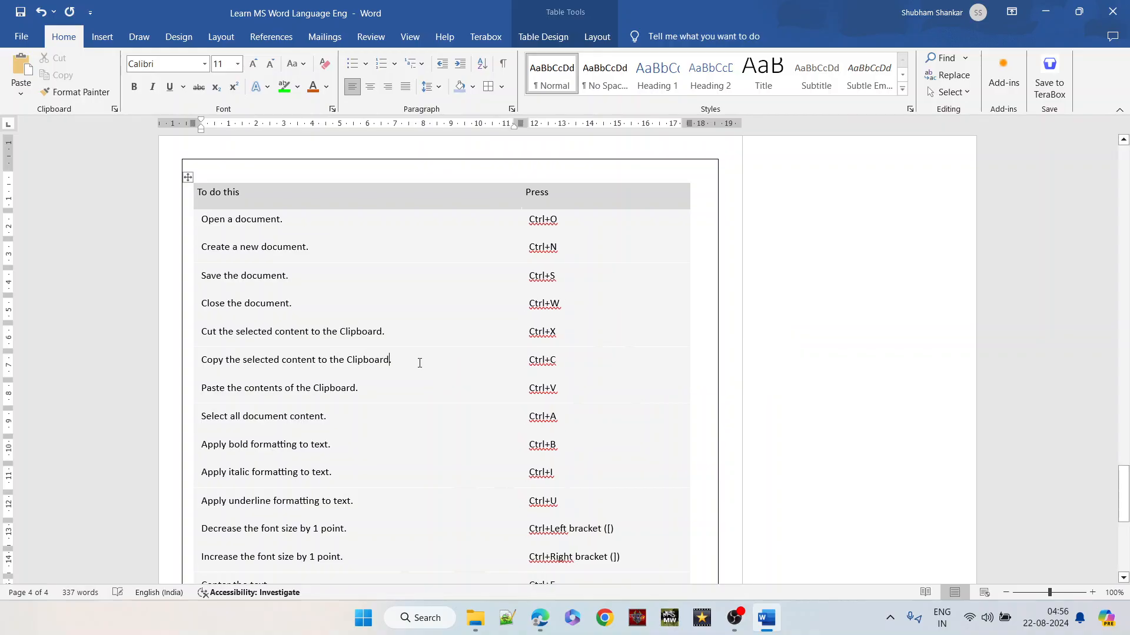
Select and delete the entire document content, then undo the deletion.
{"action": "left_click", "coordinate": [312, 428]}
{"action": "key", "text": "ctrl+a"}
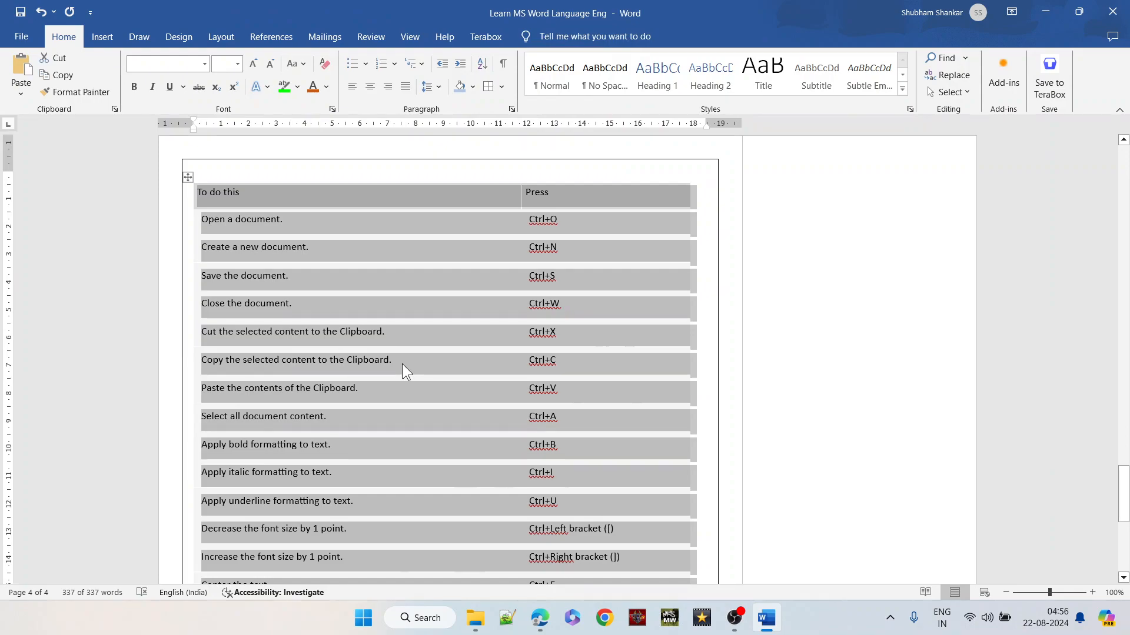
{"action": "key", "text": "Delete"}
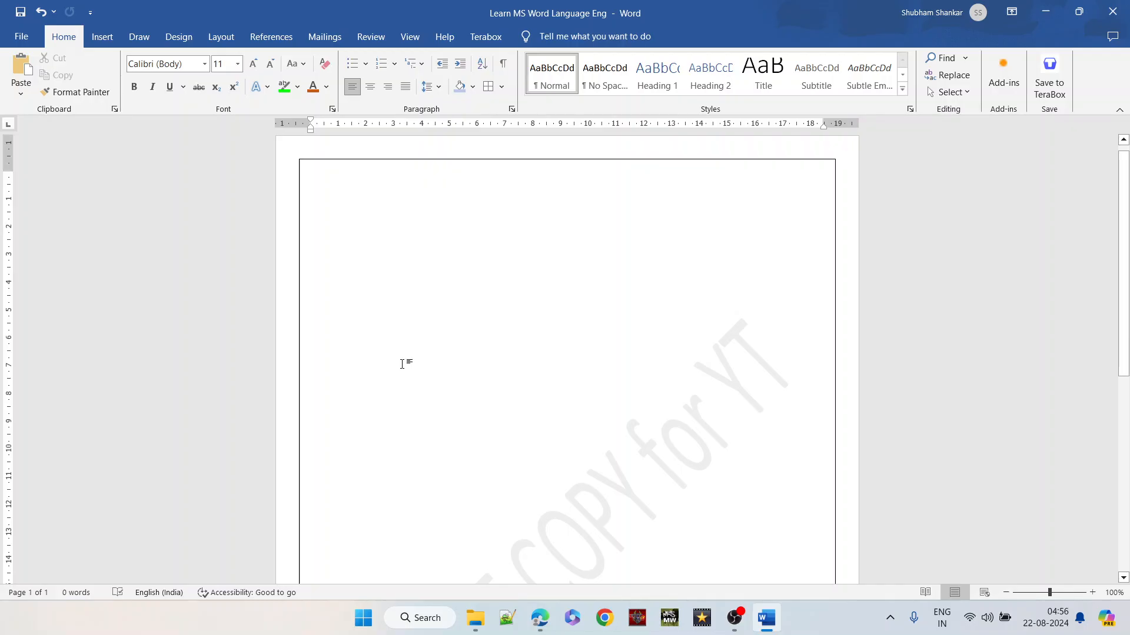
{"action": "key", "text": "ctrl+z"}
Make the "Ctrl+B" entry in the shortcuts table bold.
{"action": "scroll", "coordinate": [402, 364], "scroll_direction": "down", "scroll_amount": 15}
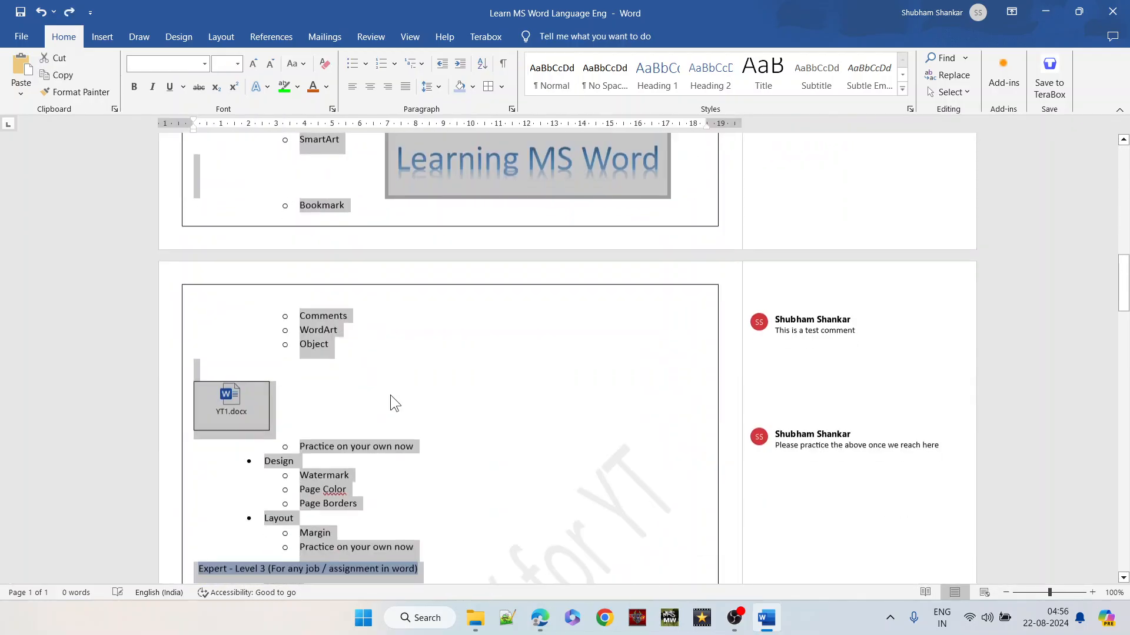
{"action": "scroll", "coordinate": [387, 397], "scroll_direction": "down", "scroll_amount": 5}
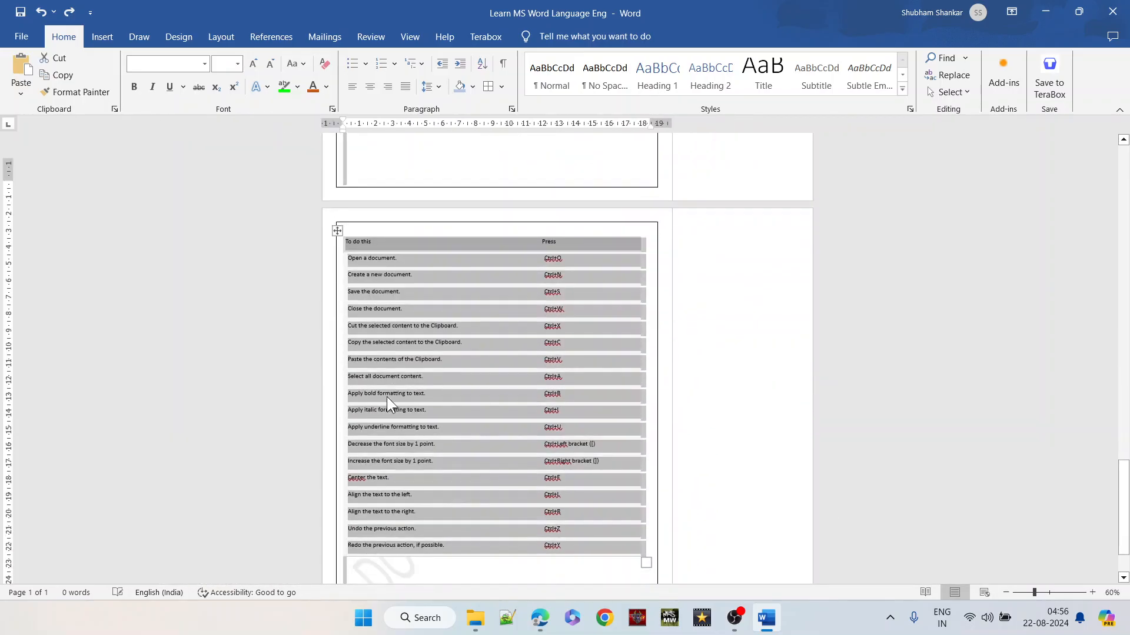
{"action": "scroll", "coordinate": [386, 396], "scroll_direction": "up", "scroll_amount": 5, "text": "ctrl"}
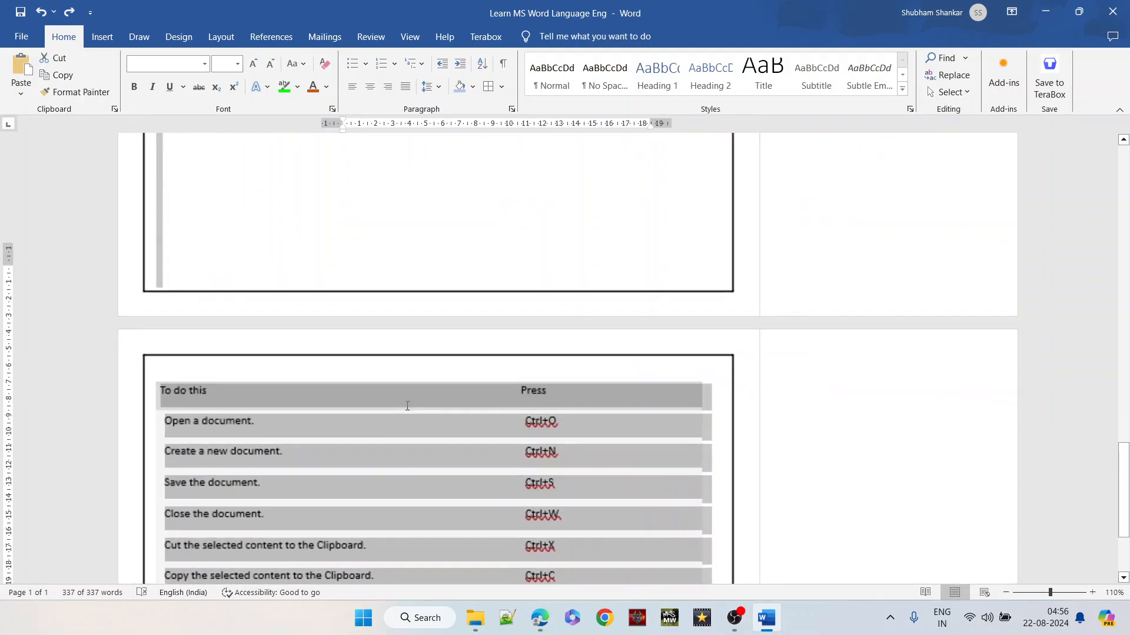
{"action": "scroll", "coordinate": [406, 405], "scroll_direction": "down", "scroll_amount": 5}
{"action": "scroll", "coordinate": [406, 405], "scroll_direction": "down", "scroll_amount": 2}
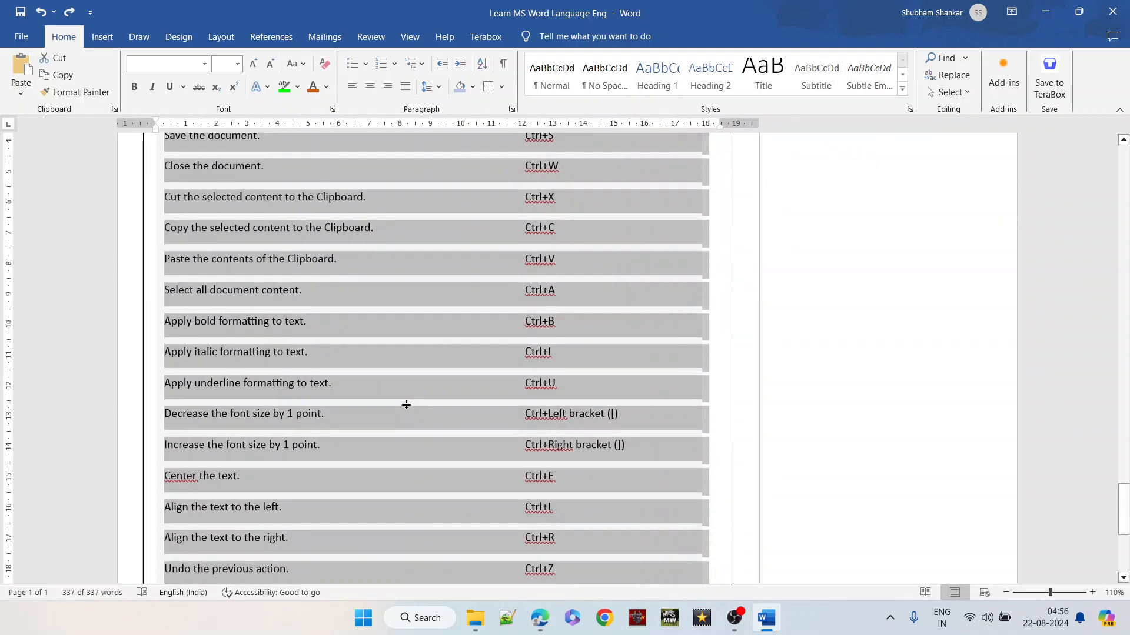
{"action": "left_click", "coordinate": [499, 312]}
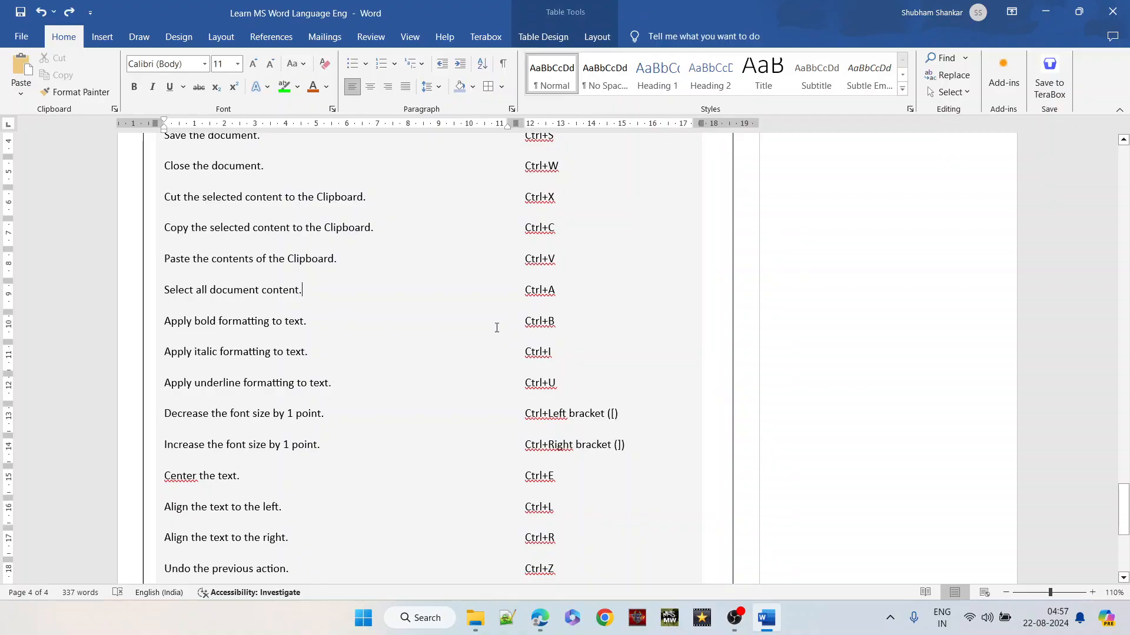
{"action": "triple_click", "coordinate": [537, 327]}
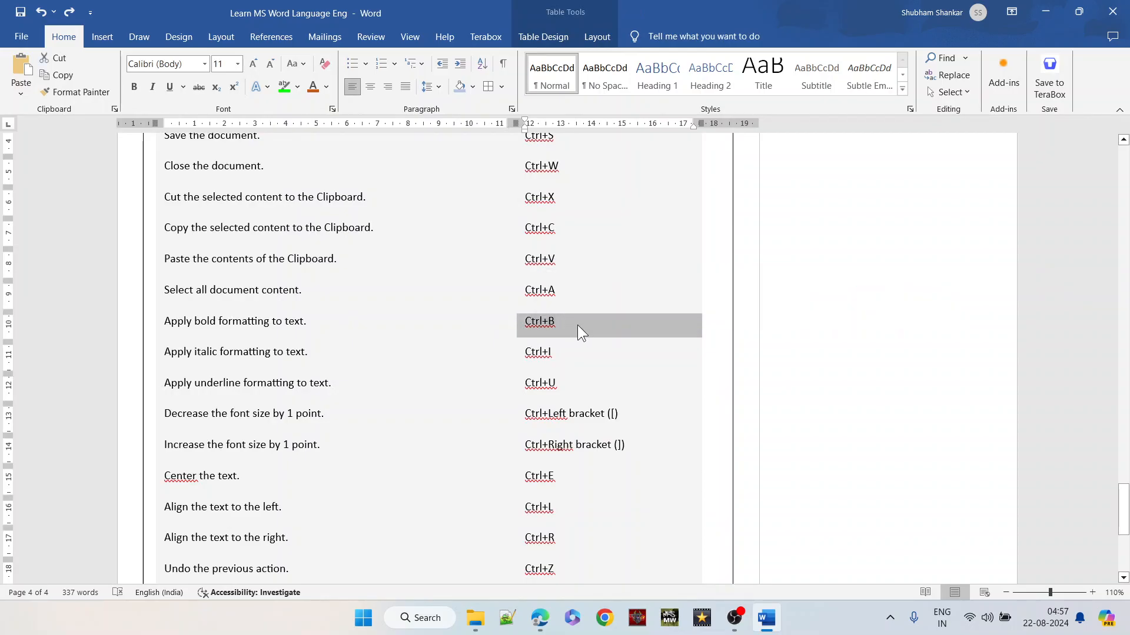
{"action": "key", "text": "ctrl+b"}
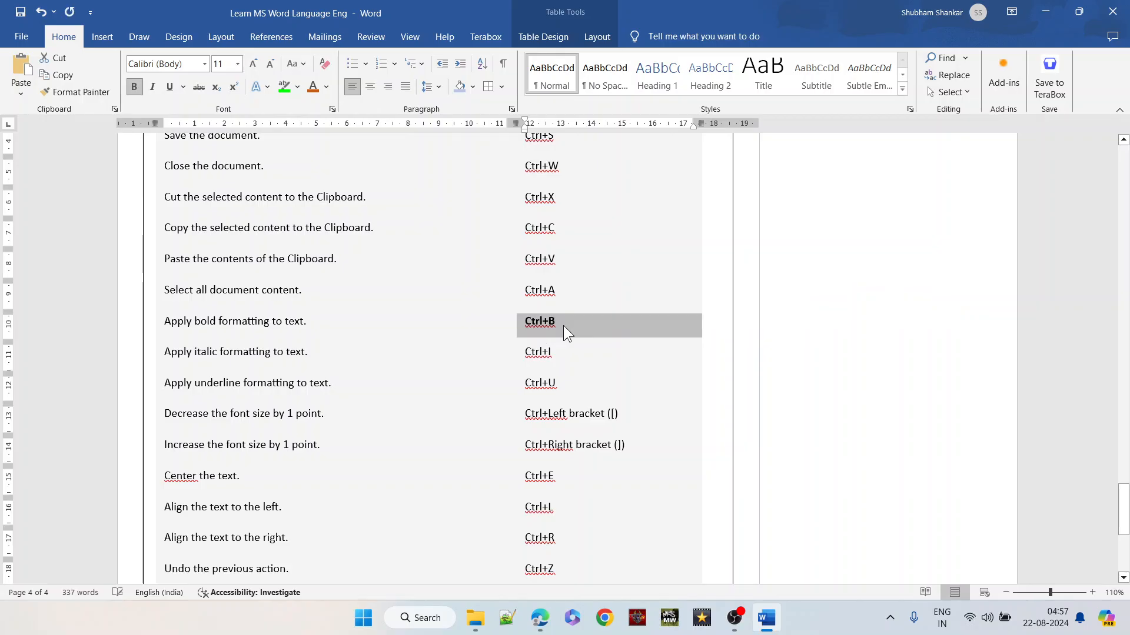
Italicize the "Ctrl+I" entry and underline the "Ctrl+U" entry in the shortcuts table.
{"action": "triple_click", "coordinate": [536, 353]}
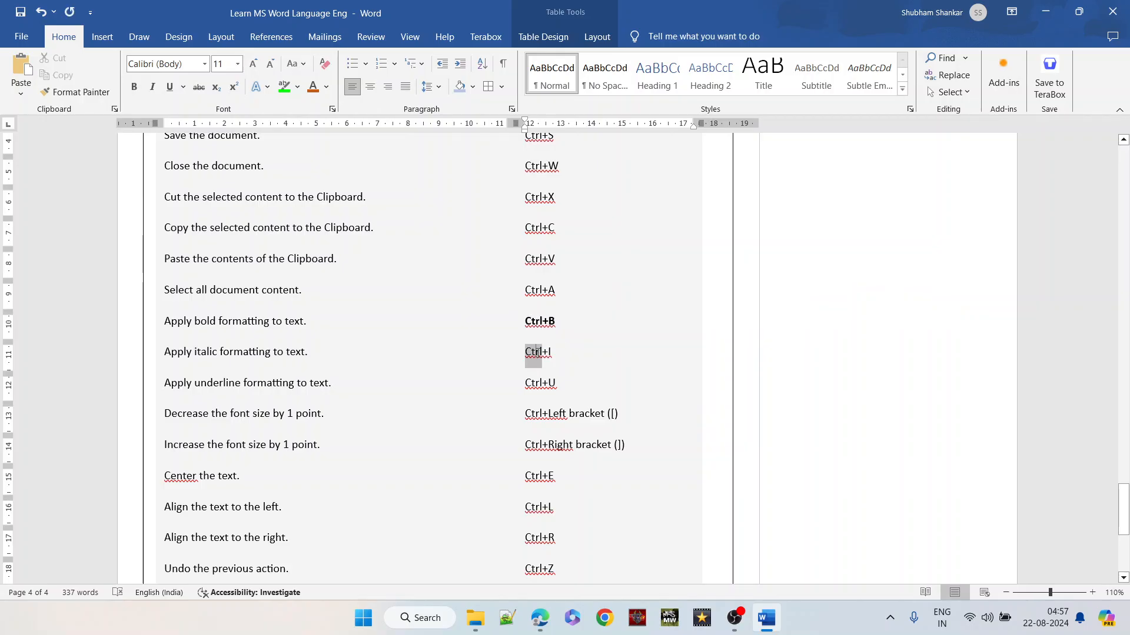
{"action": "key", "text": "ctrl+i"}
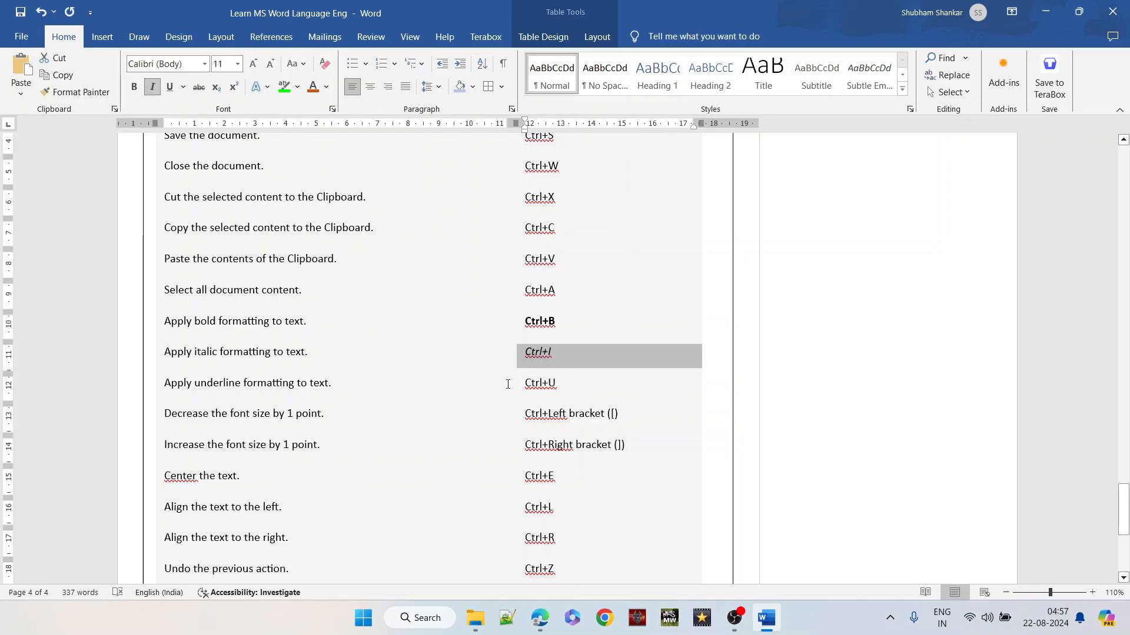
{"action": "triple_click", "coordinate": [544, 383]}
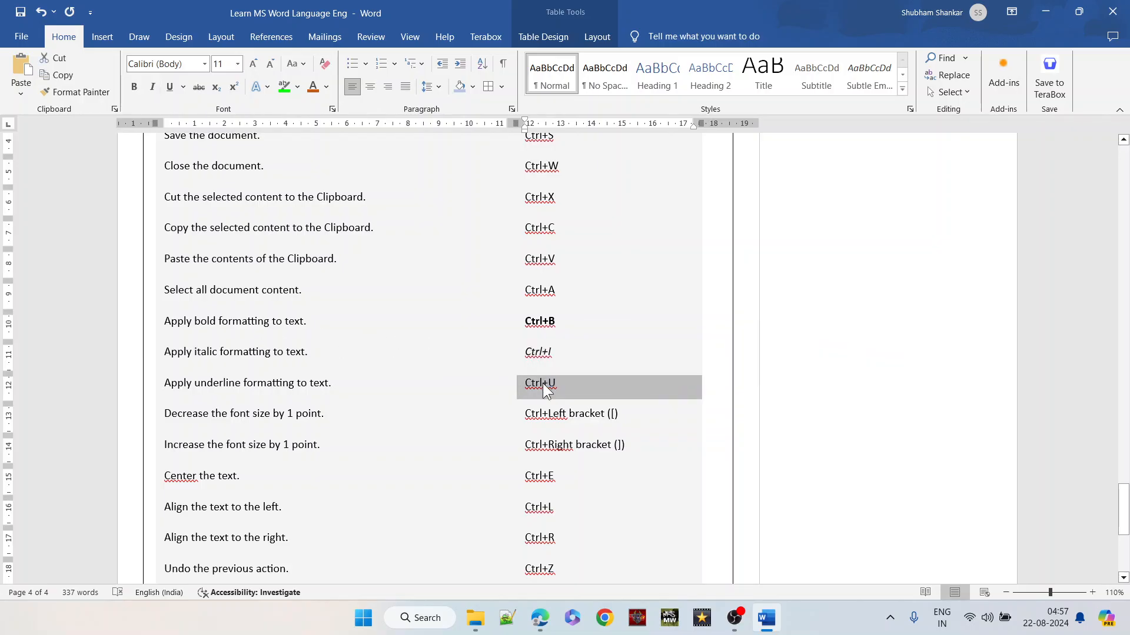
{"action": "key", "text": "ctrl+u"}
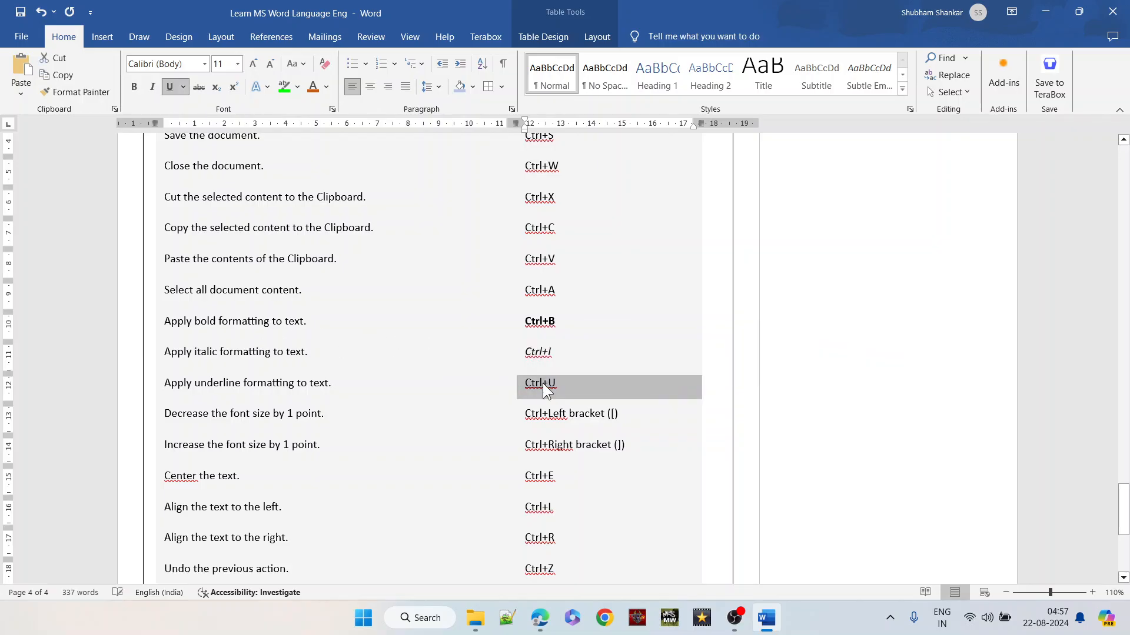
Shrink the "Ctrl+Left bracket ([)" entry in the shortcuts table to font size 1 in one-point steps.
{"action": "left_click", "coordinate": [556, 415]}
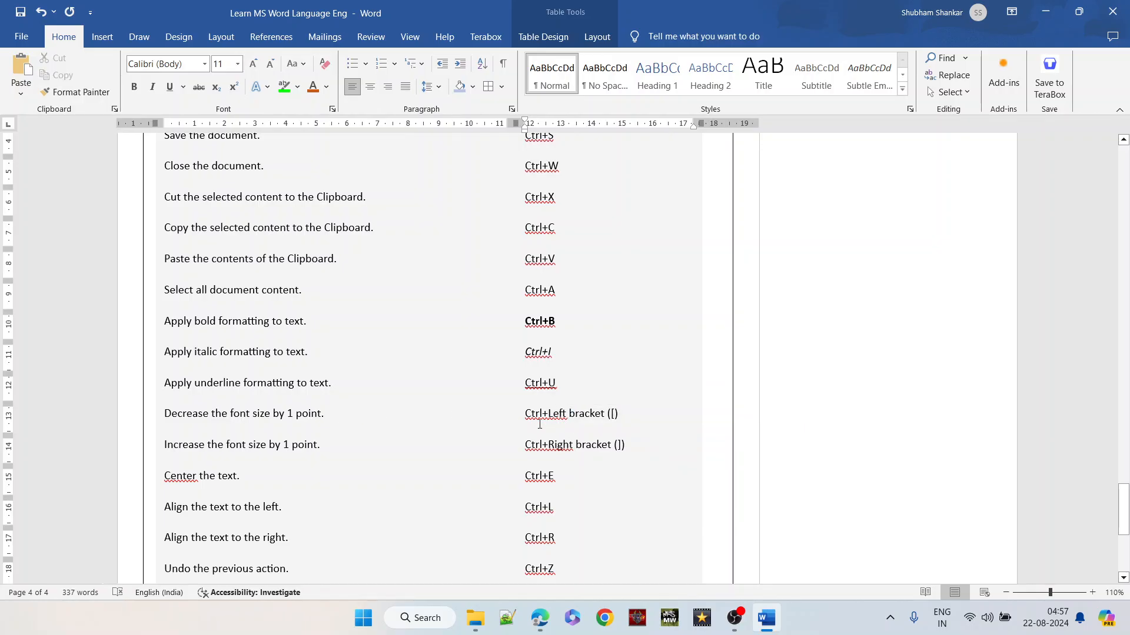
{"action": "triple_click", "coordinate": [540, 424]}
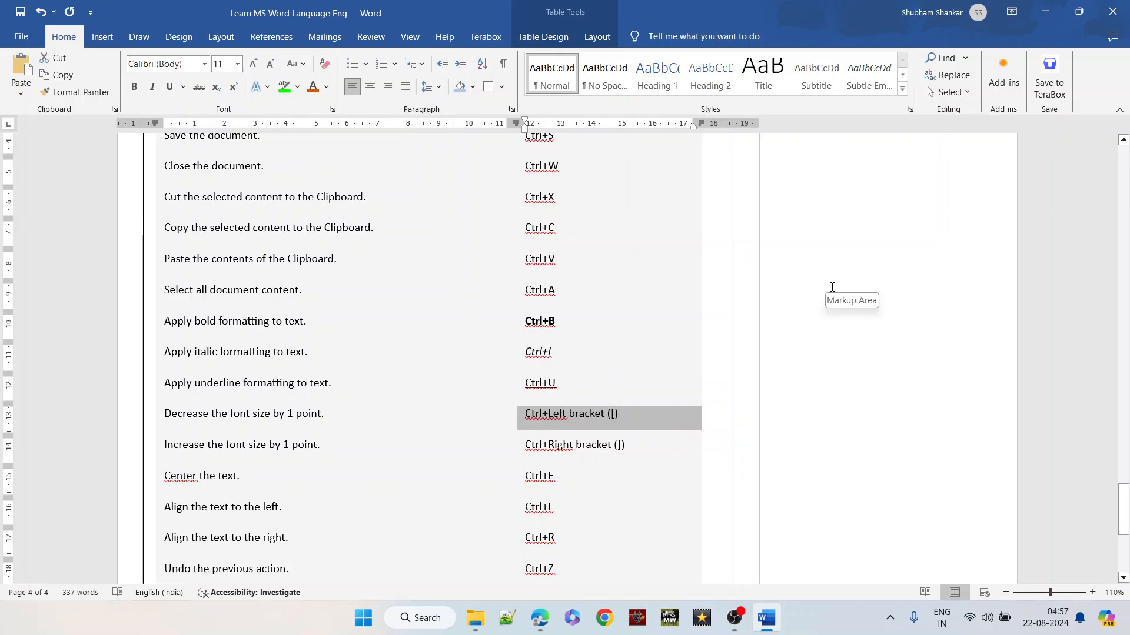
{"action": "key", "text": "ctrl+bracketleft"}
{"action": "key", "text": "ctrl+bracketleft"}
{"action": "key", "text": "ctrl+bracketleft"}
{"action": "key", "text": "ctrl+bracketleft"}
{"action": "key", "text": "ctrl+bracketleft"}
{"action": "key", "text": "ctrl+bracketleft"}
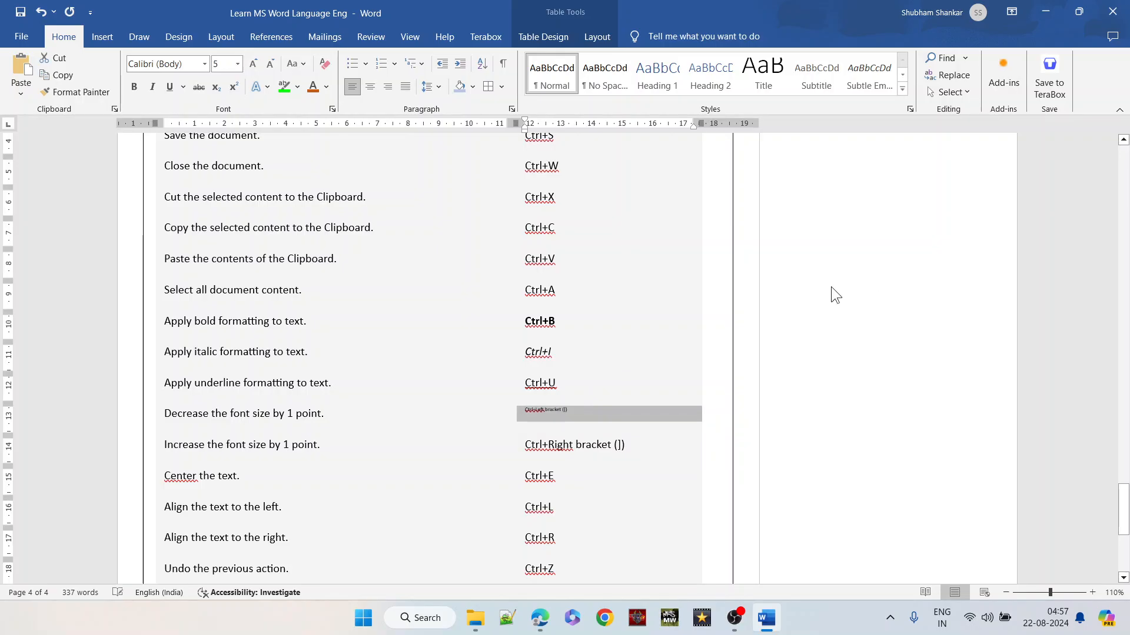
{"action": "key", "text": "ctrl+bracketleft"}
{"action": "key", "text": "ctrl+bracketleft"}
{"action": "key", "text": "ctrl+bracketleft"}
{"action": "key", "text": "ctrl+bracketleft"}
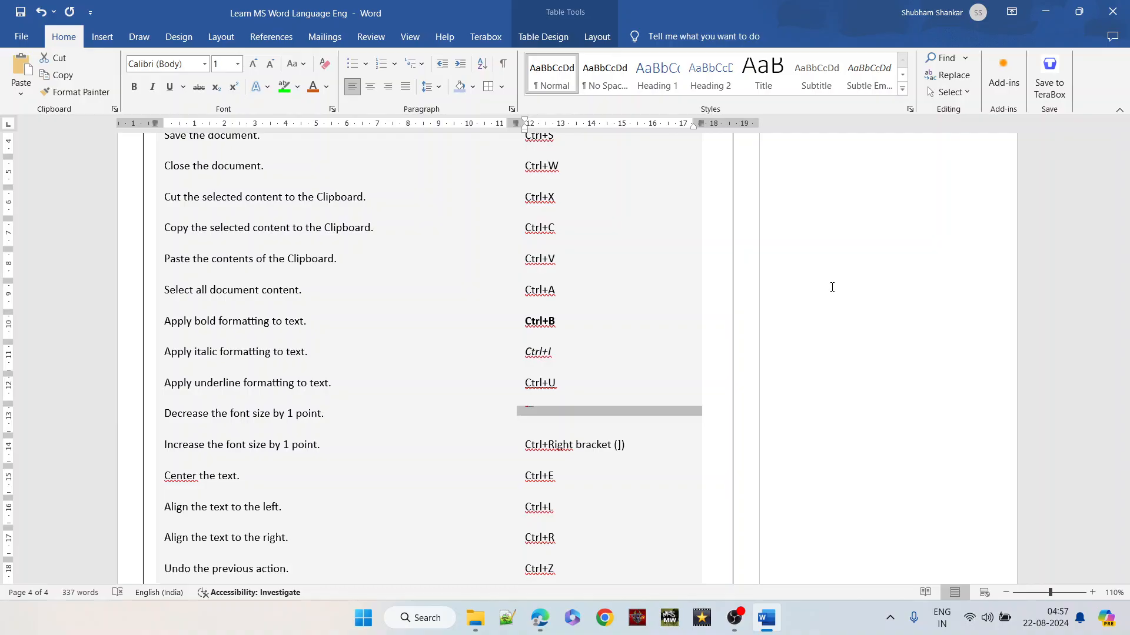
Enlarge the "Ctrl+Left bracket ([)" entry in one-point steps up to font size 13.
{"action": "key", "text": "ctrl+bracketright"}
{"action": "key", "text": "ctrl+bracketright"}
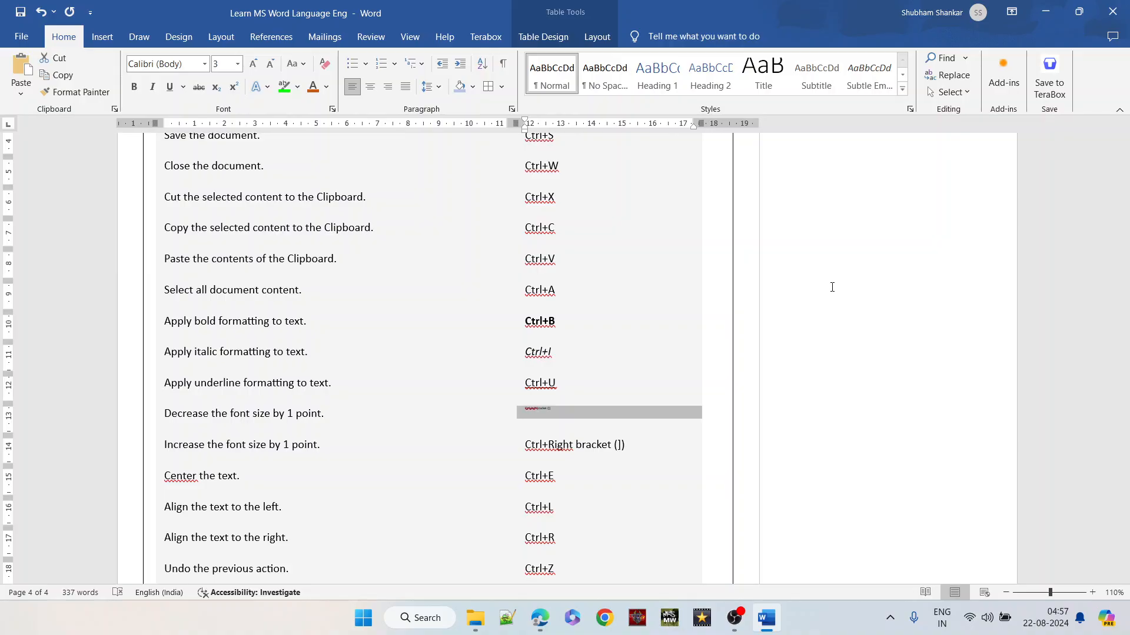
{"action": "key", "text": "ctrl+bracketright"}
{"action": "key", "text": "ctrl+bracketright"}
{"action": "key", "text": "ctrl+bracketright"}
{"action": "key", "text": "ctrl+bracketright"}
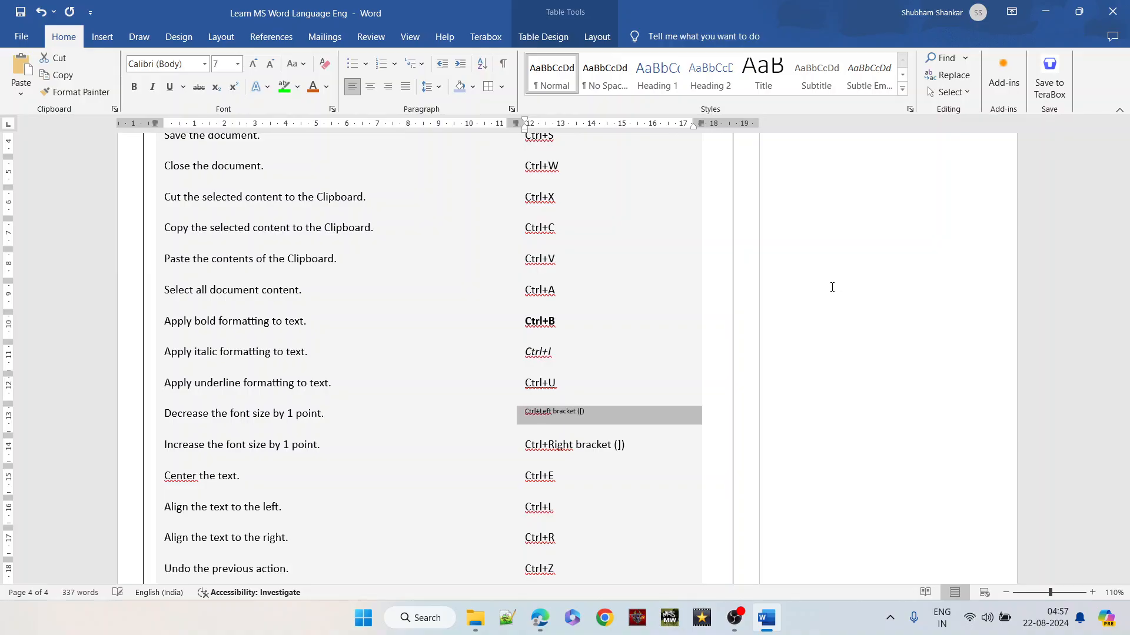
{"action": "key", "text": "ctrl+bracketright"}
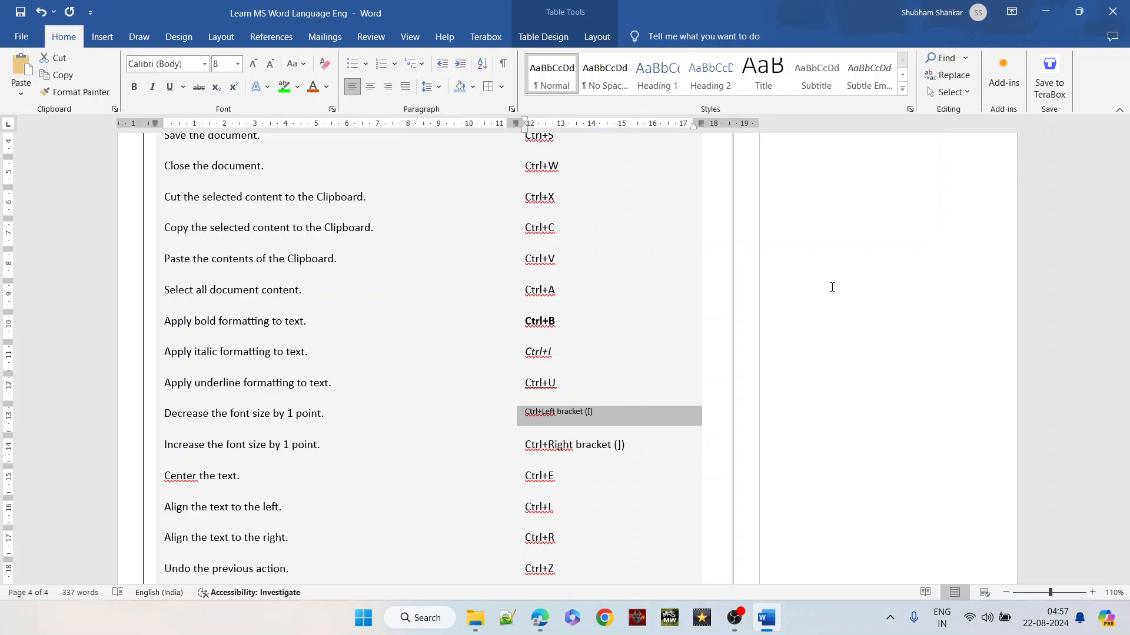
{"action": "key", "text": "ctrl+bracketright"}
{"action": "key", "text": "ctrl+bracketright"}
{"action": "key", "text": "ctrl+bracketright"}
{"action": "key", "text": "ctrl+bracketright"}
{"action": "key", "text": "ctrl+bracketright"}
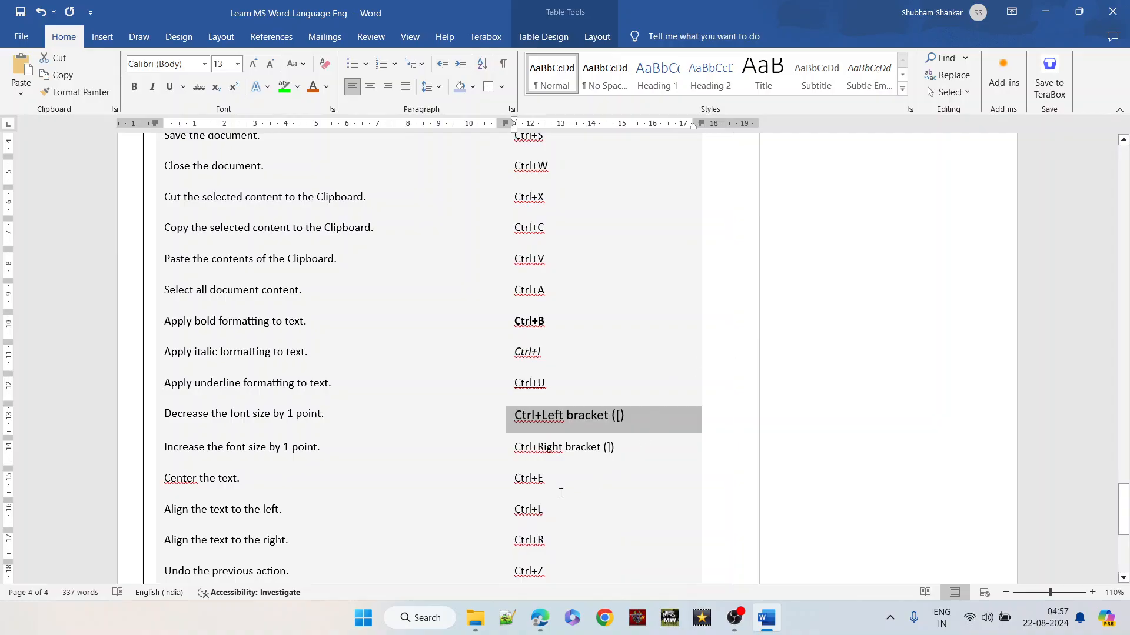
Center the "Ctrl+E" entry within its table cell and return it to left alignment.
{"action": "triple_click", "coordinate": [542, 484]}
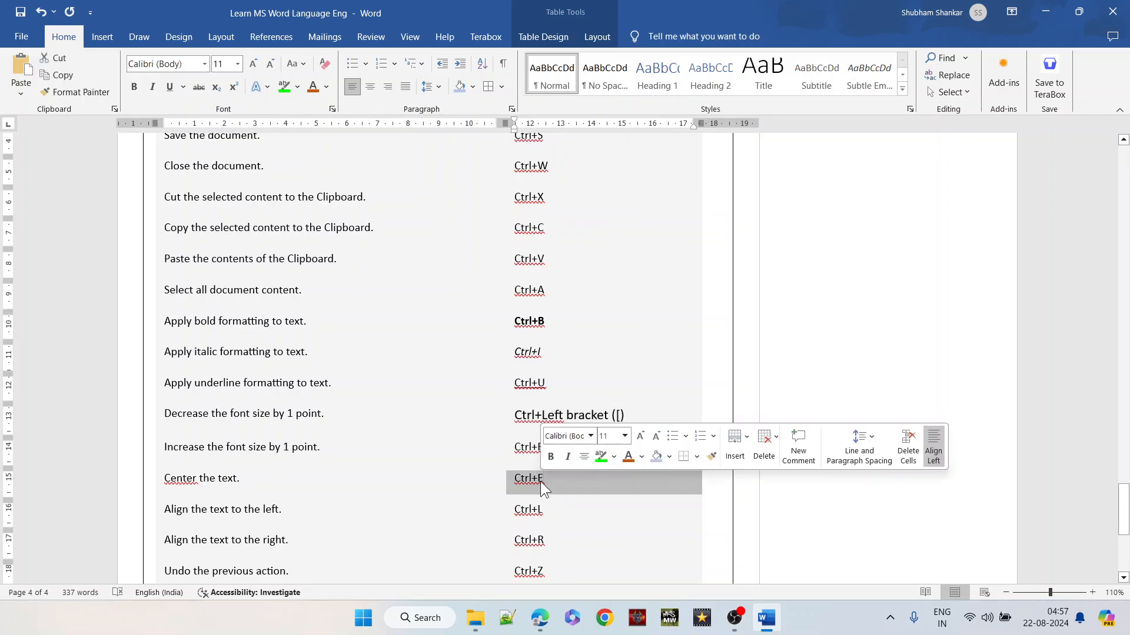
{"action": "key", "text": "ctrl+e"}
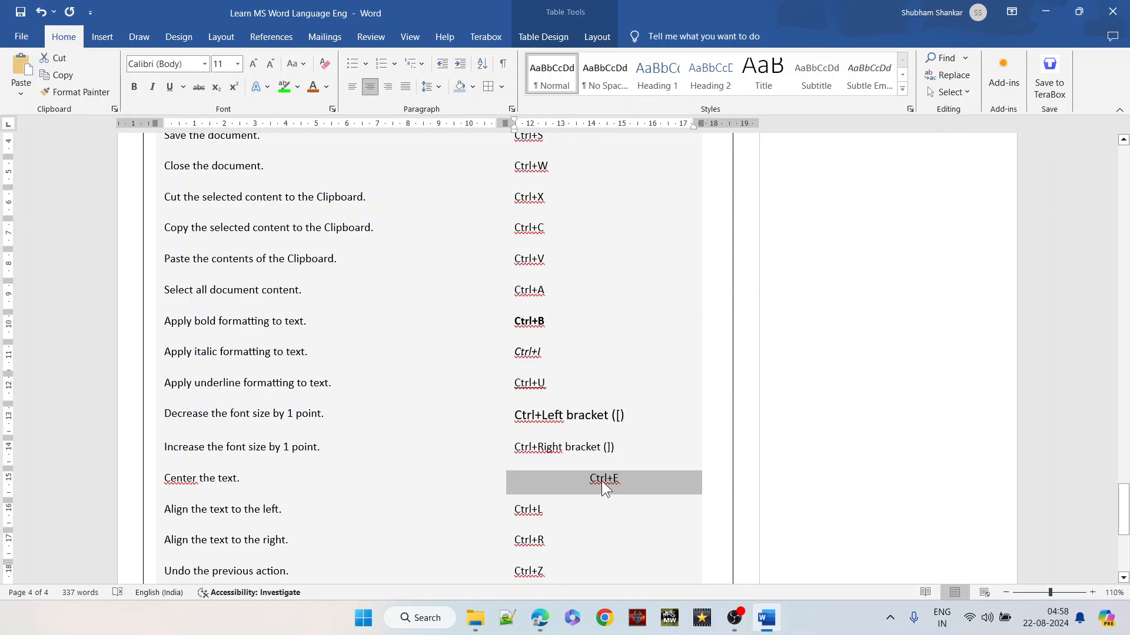
{"action": "key", "text": "ctrl+l"}
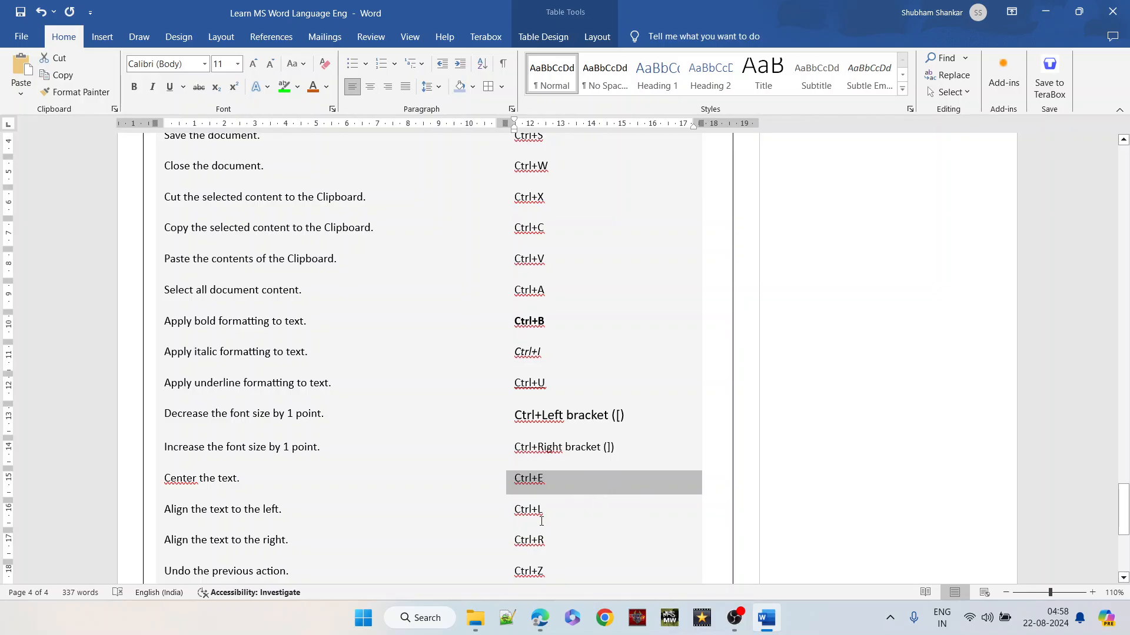
Right-align the "Ctrl+R" entry in the "Align the text to the right" row.
{"action": "left_click", "coordinate": [541, 521]}
{"action": "left_click_drag", "start_coordinate": [543, 544], "coordinate": [546, 552]}
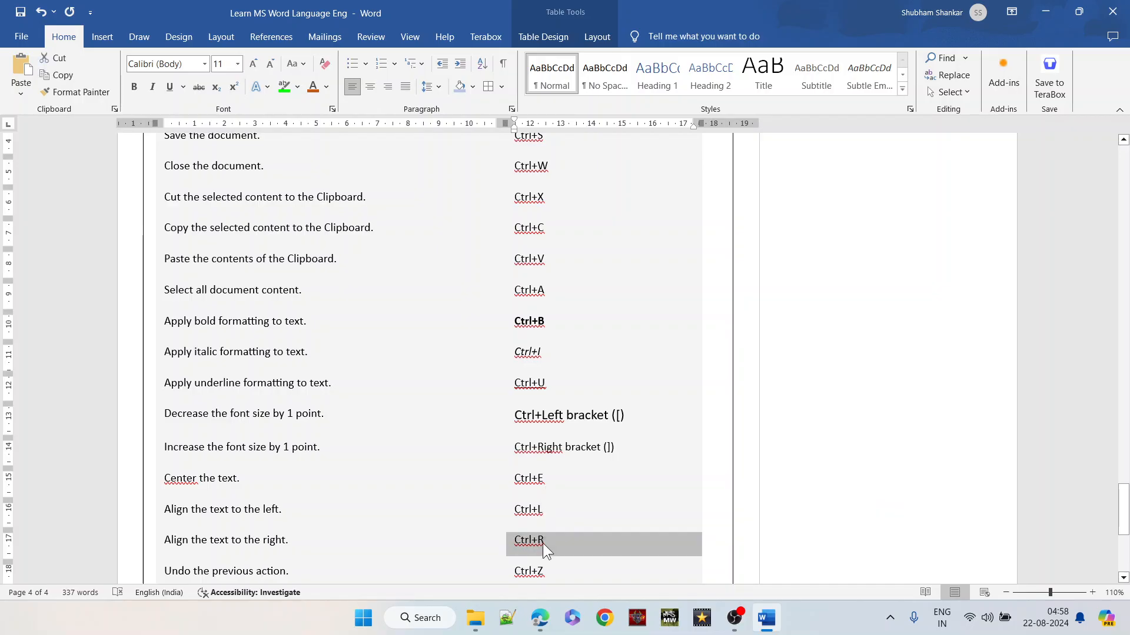
{"action": "key", "text": "ctrl+r"}
{"action": "scroll", "coordinate": [567, 508], "scroll_direction": "down", "scroll_amount": 2}
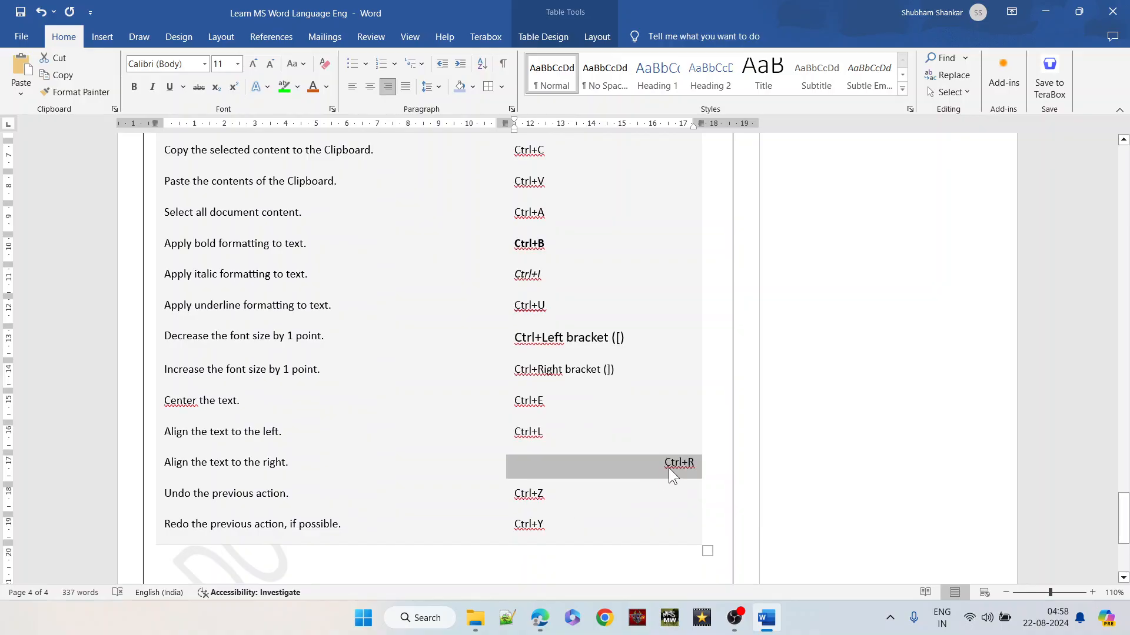
Undo the right alignment of the "Ctrl+R" entry and redo it.
{"action": "key", "text": "ctrl+z"}
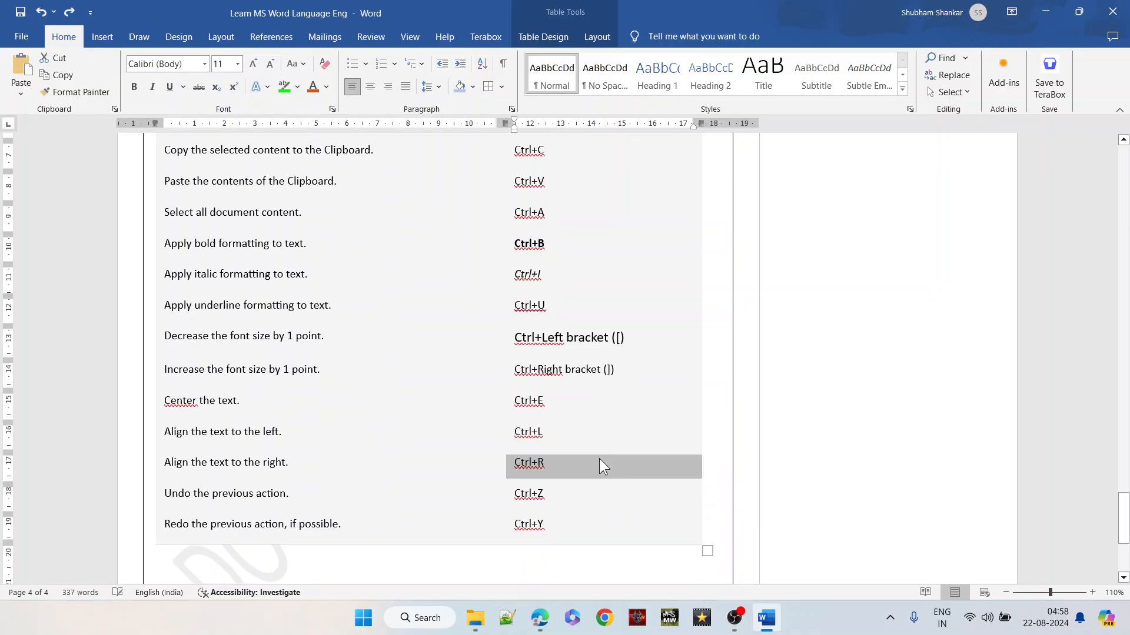
{"action": "double_click", "coordinate": [549, 517]}
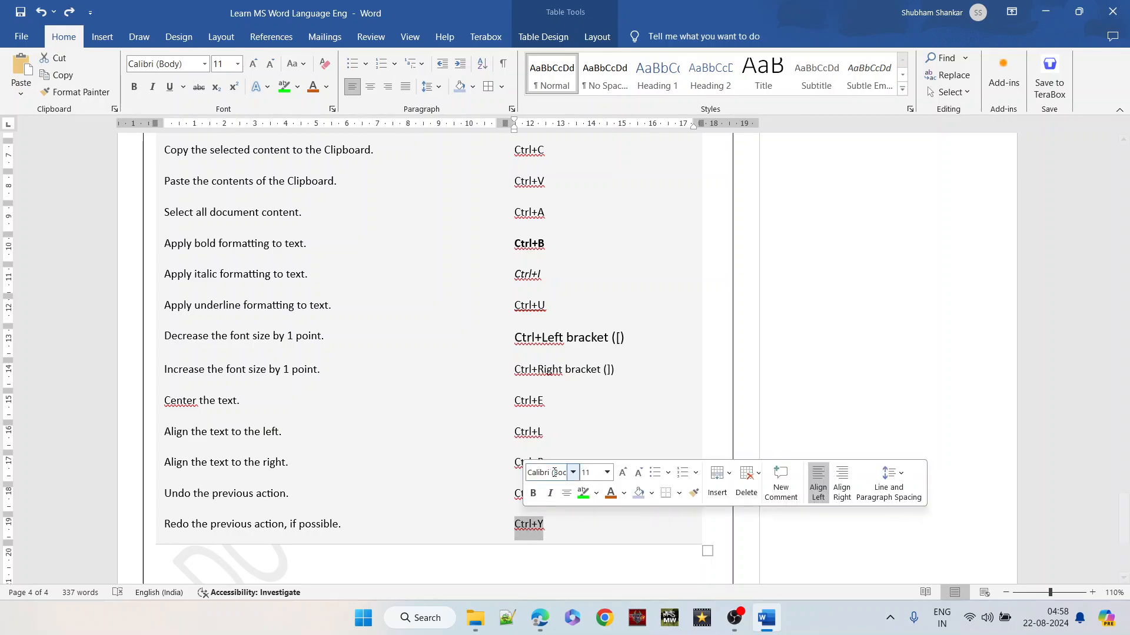
{"action": "left_click", "coordinate": [567, 531]}
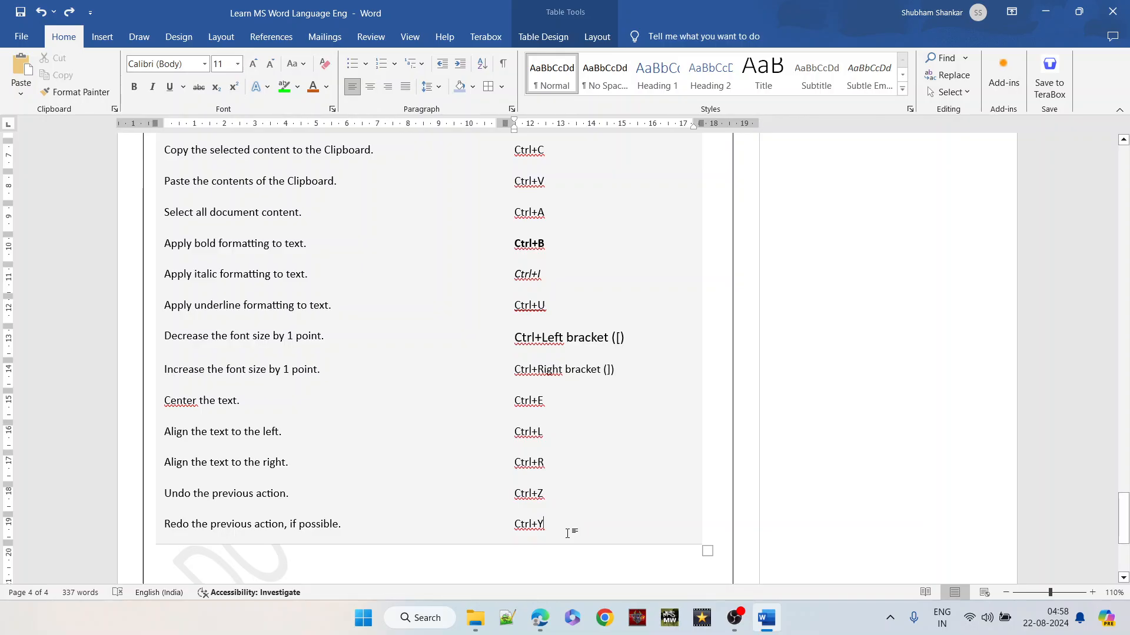
{"action": "key", "text": "ctrl+y"}
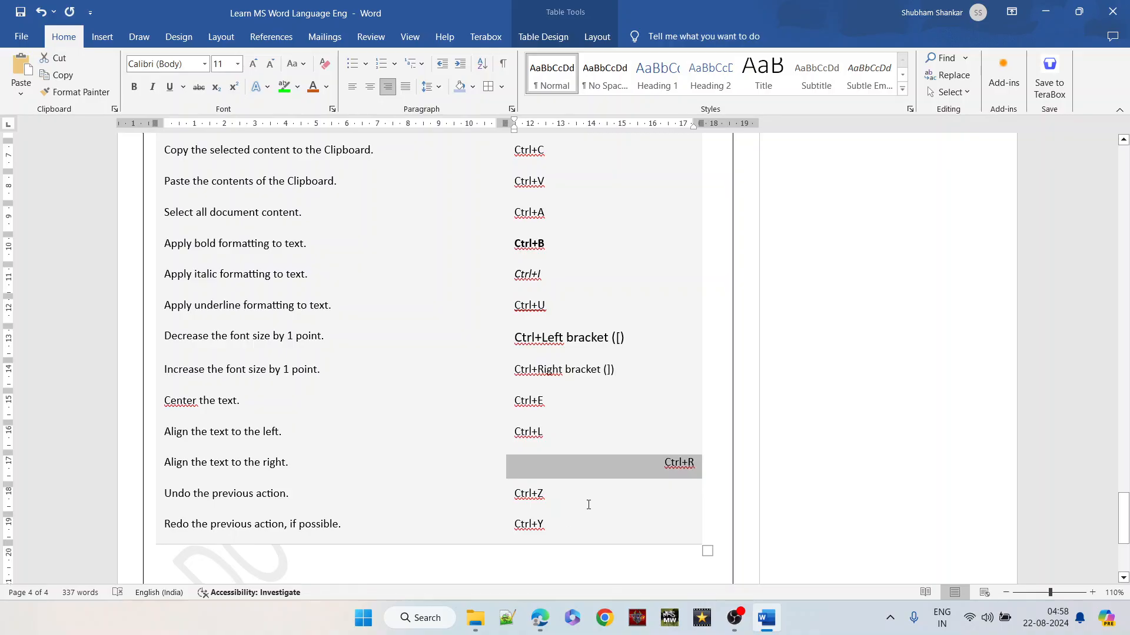
{"action": "scroll", "coordinate": [588, 504], "scroll_direction": "down", "scroll_amount": 4}
{"action": "scroll", "coordinate": [588, 503], "scroll_direction": "up", "scroll_amount": 10}
{"action": "scroll", "coordinate": [589, 503], "scroll_direction": "up", "scroll_amount": 10}
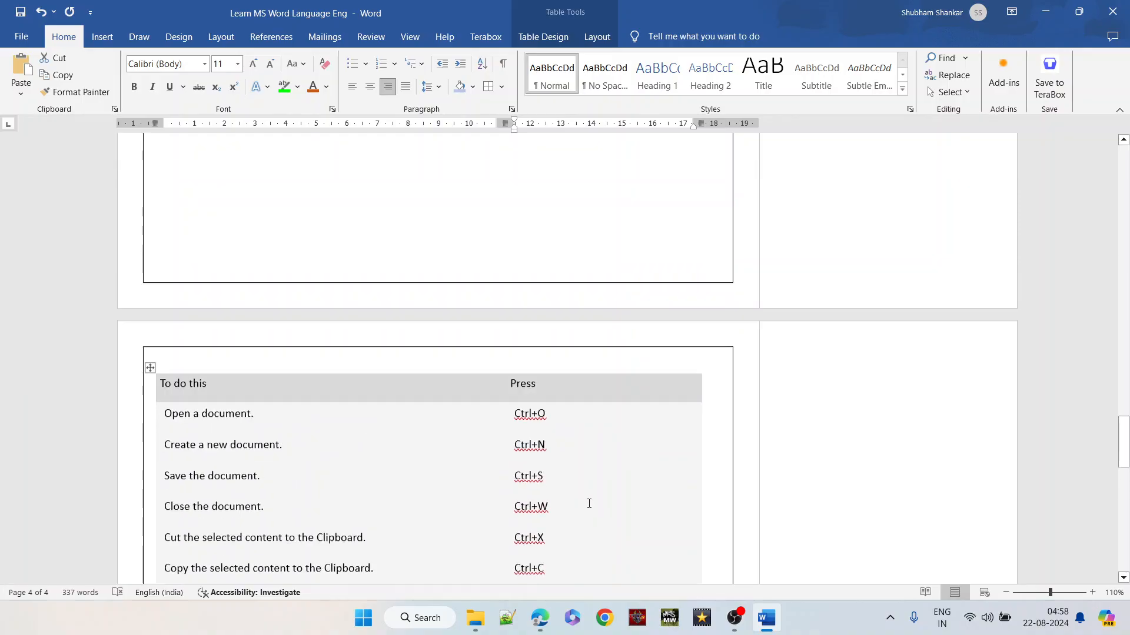
{"action": "scroll", "coordinate": [589, 503], "scroll_direction": "up", "scroll_amount": 3}
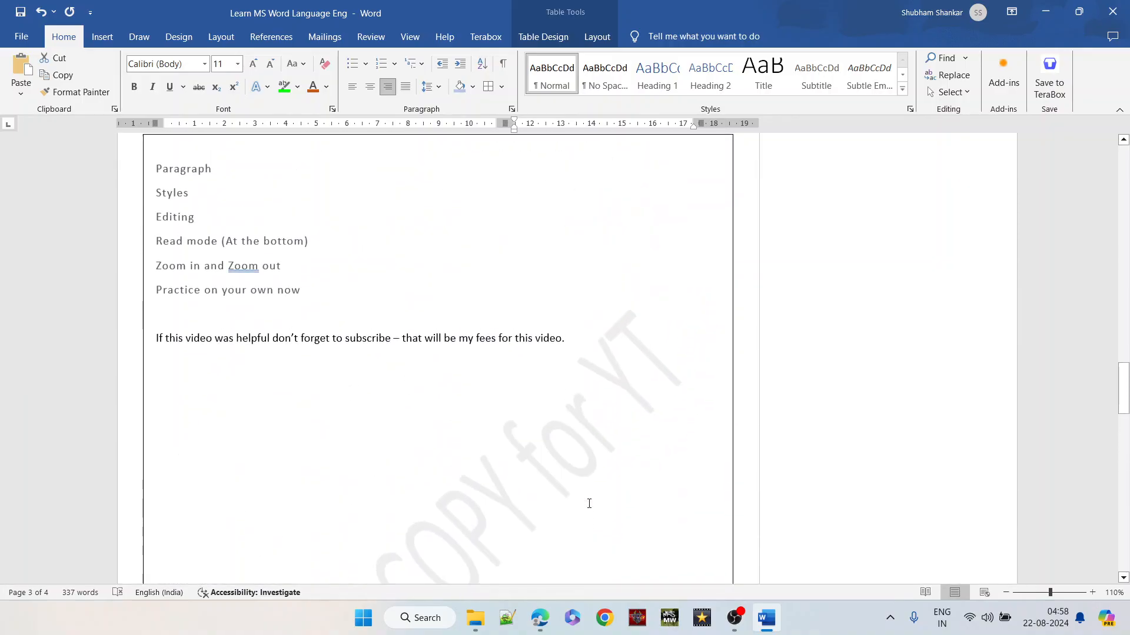